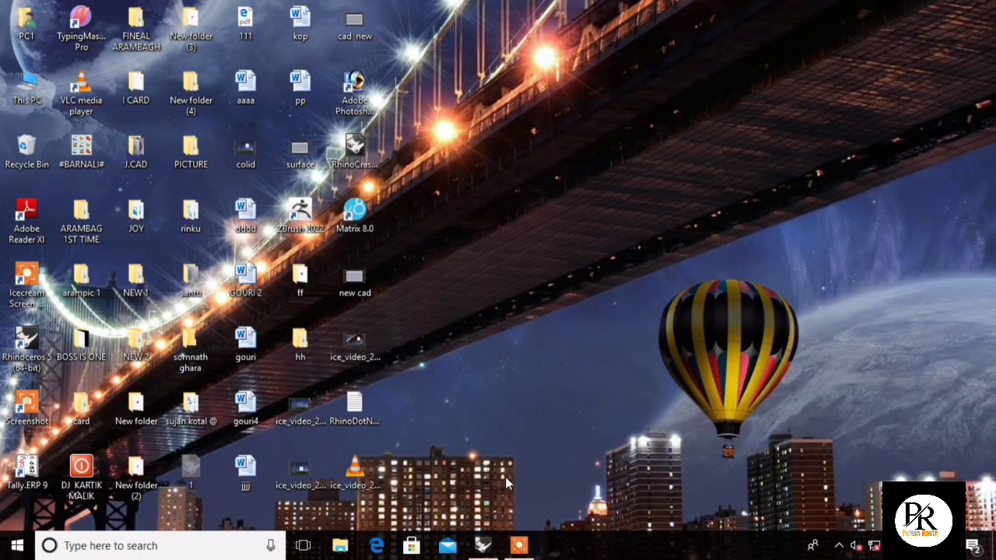
Step: Refresh the Windows desktop three times from its right-click menu
right_click(650, 139)
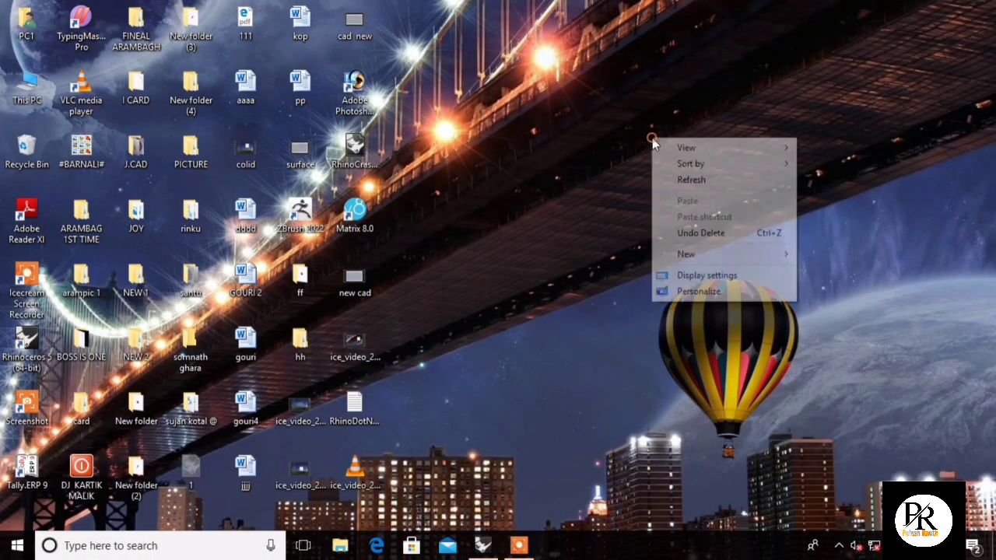
click(682, 180)
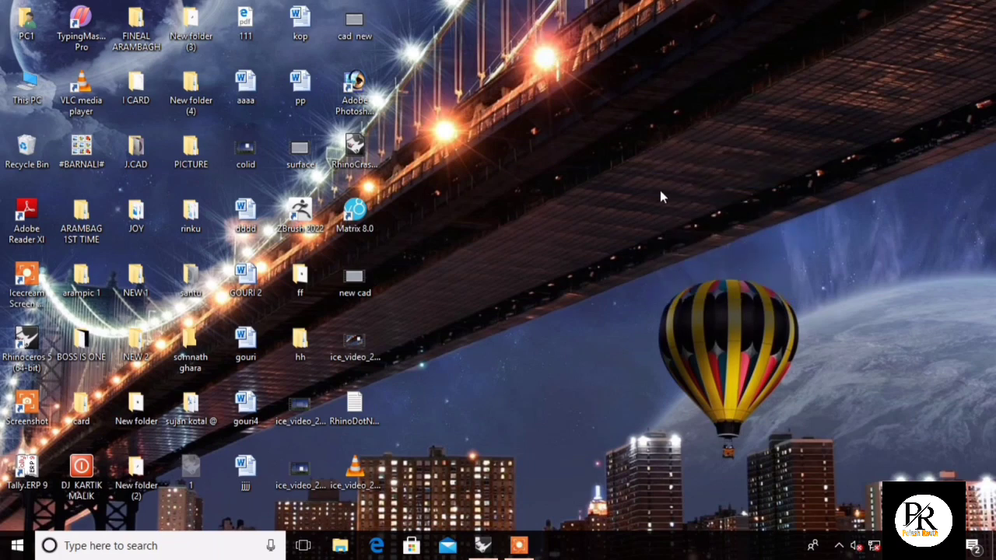
right_click(643, 153)
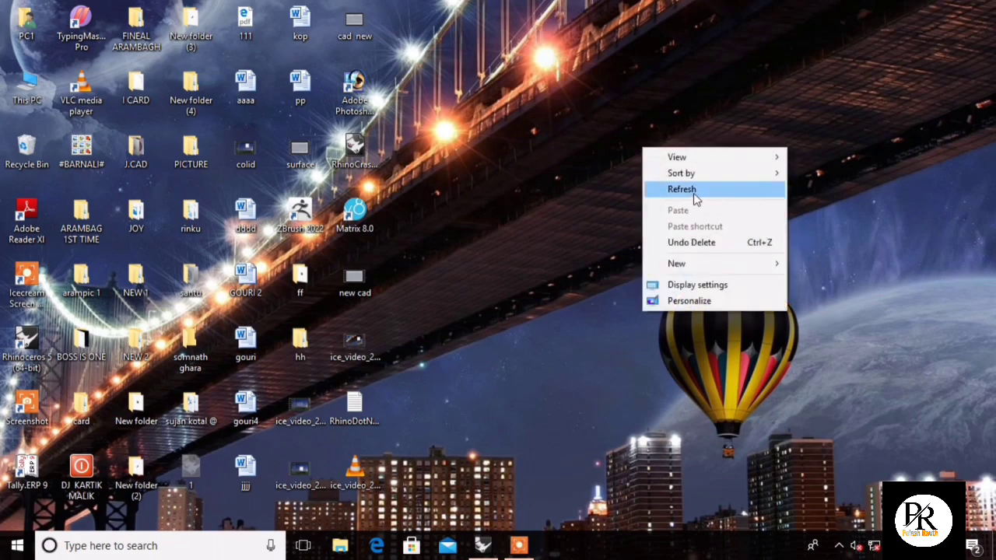
click(694, 191)
right_click(621, 158)
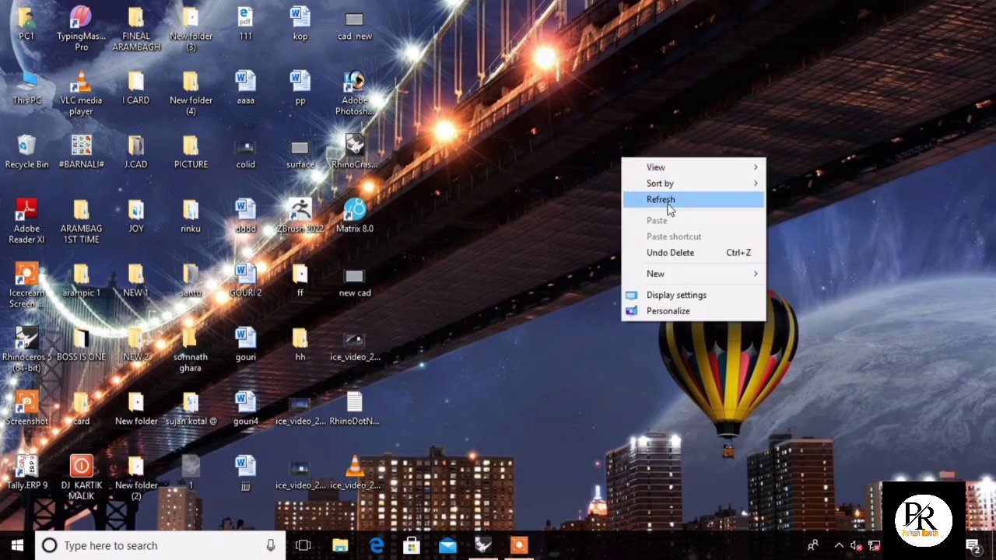
click(667, 204)
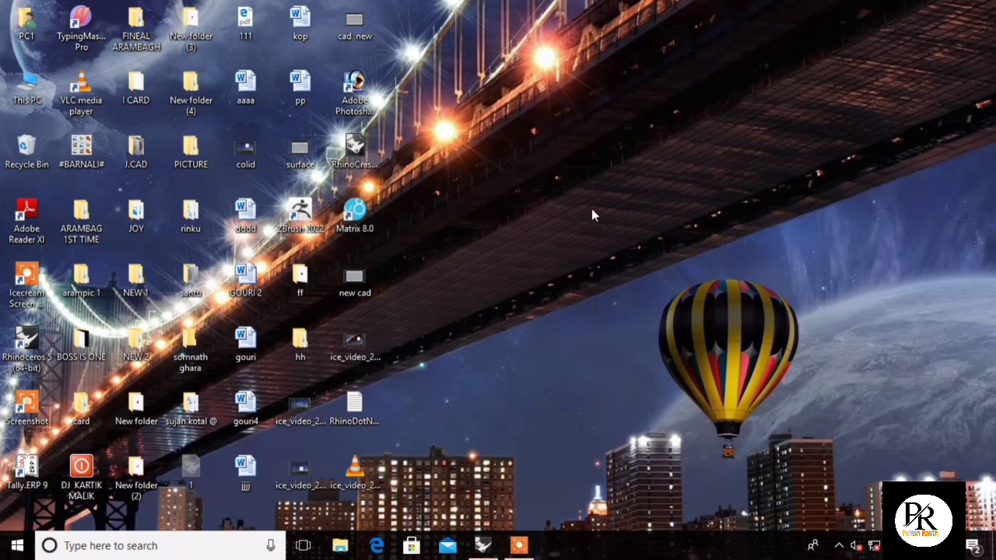
Step: Refresh the desktop three more times, then bring the Rhinoceros window back to the front
right_click(619, 81)
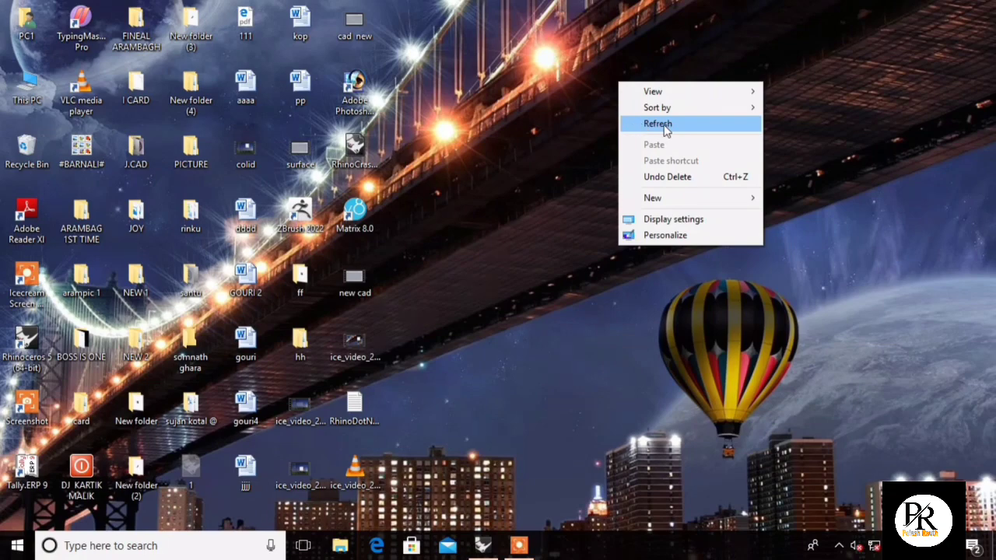
click(666, 127)
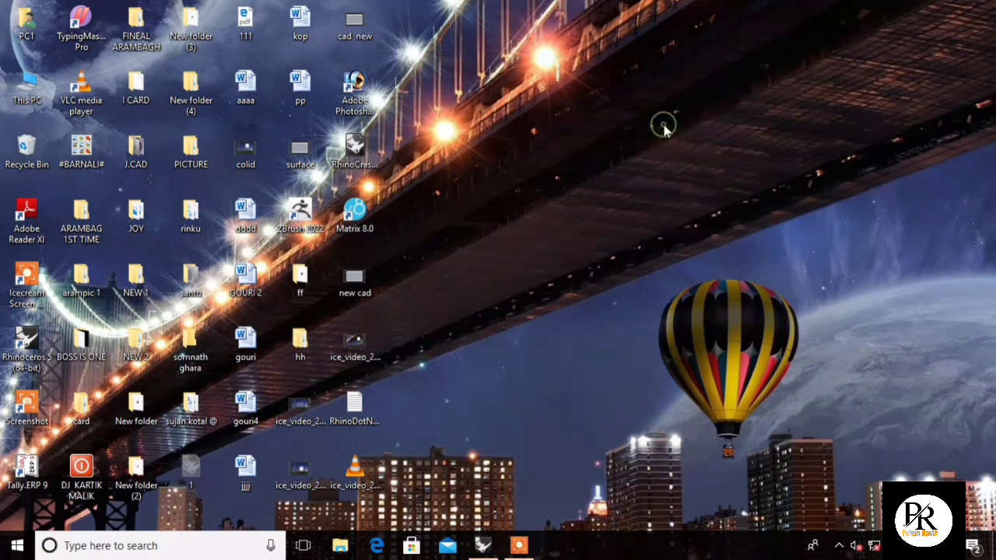
right_click(603, 77)
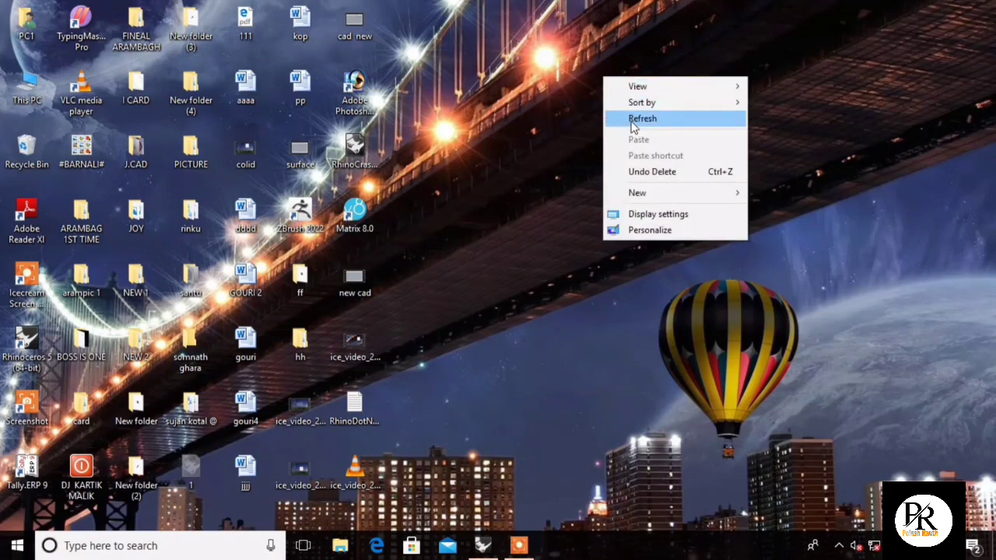
click(632, 127)
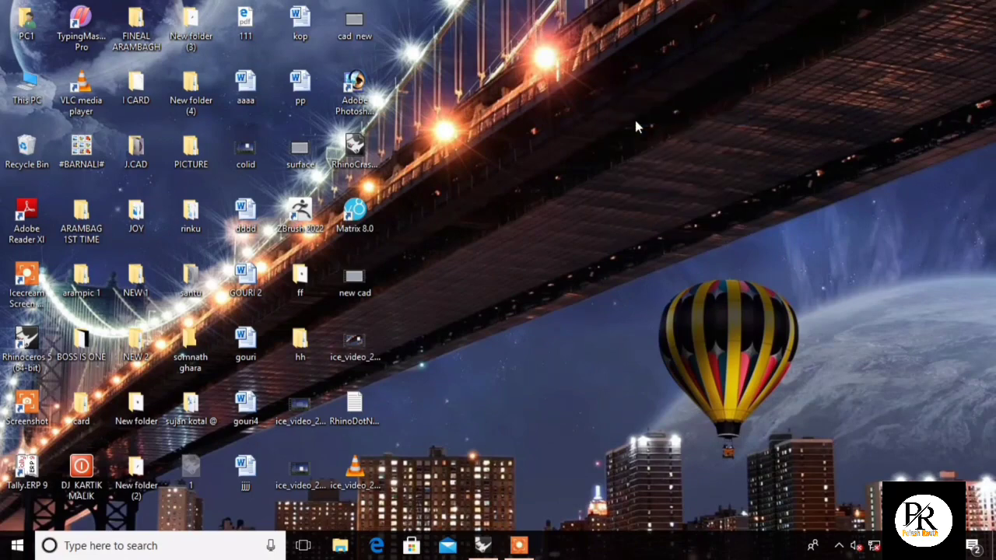
right_click(577, 88)
click(629, 129)
click(482, 546)
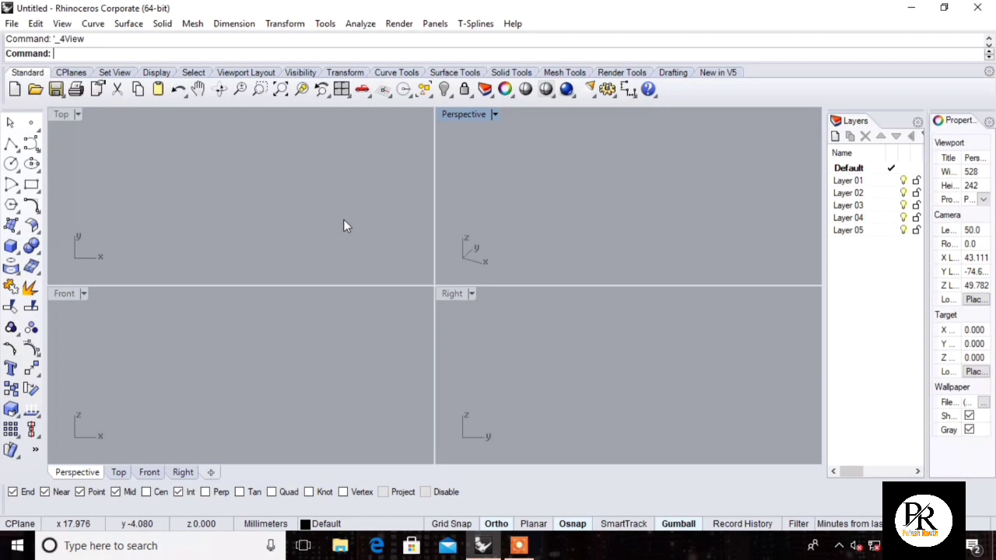
Step: Draw a circle centred at the origin (0) in the Top view and select it
click(11, 164)
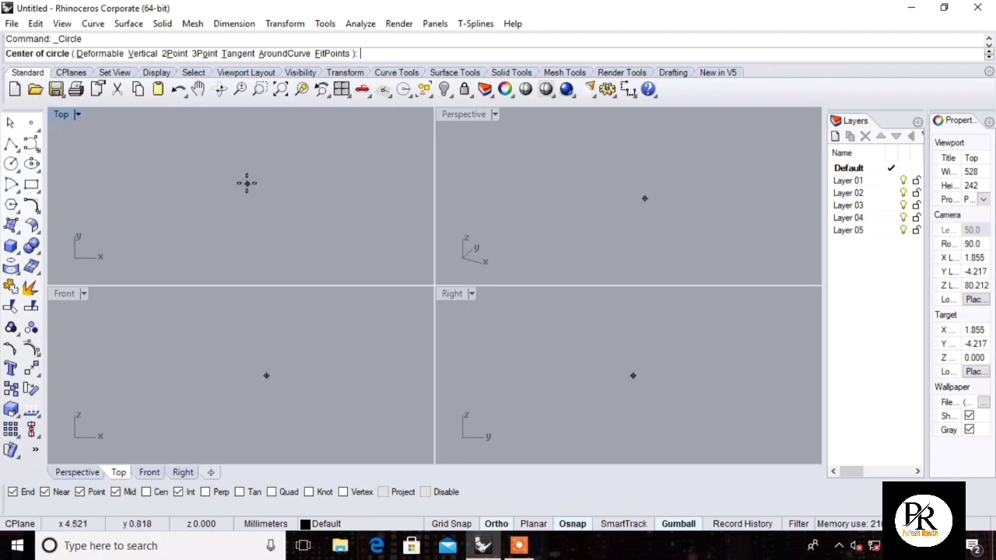
text(0)
key(Return)
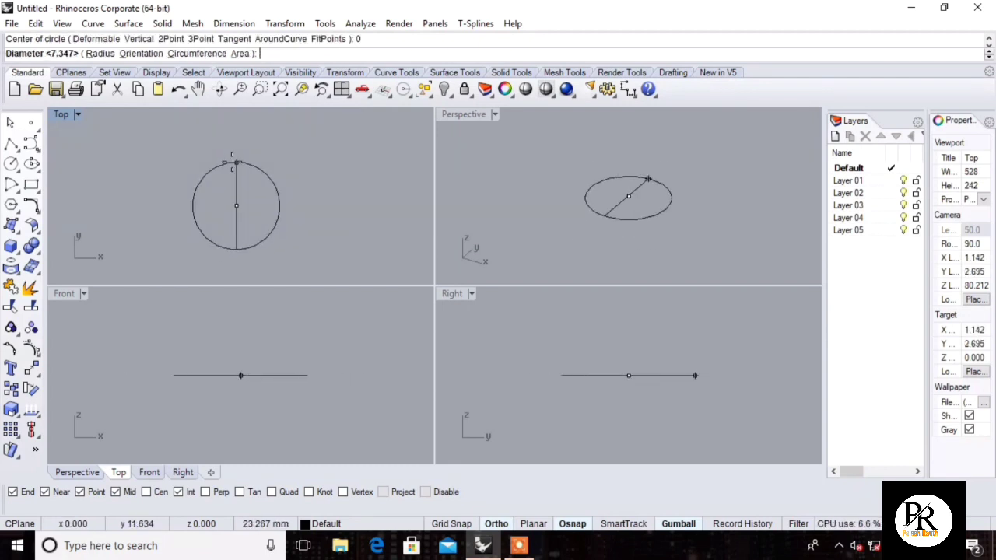
click(237, 163)
scroll(255, 205, down, 5)
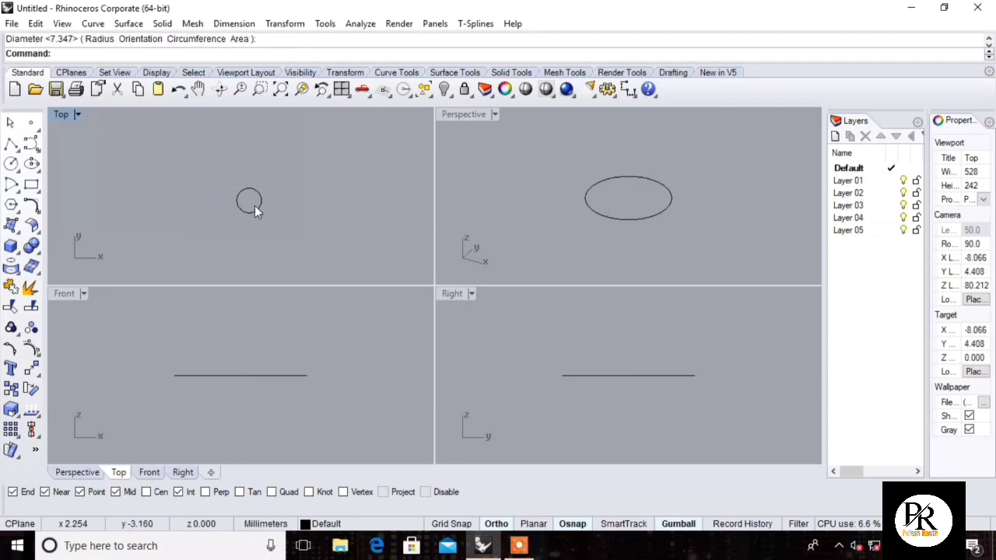
scroll(245, 206, up, 1)
scroll(256, 171, up, 3)
scroll(256, 171, down, 3)
scroll(262, 175, up, 3)
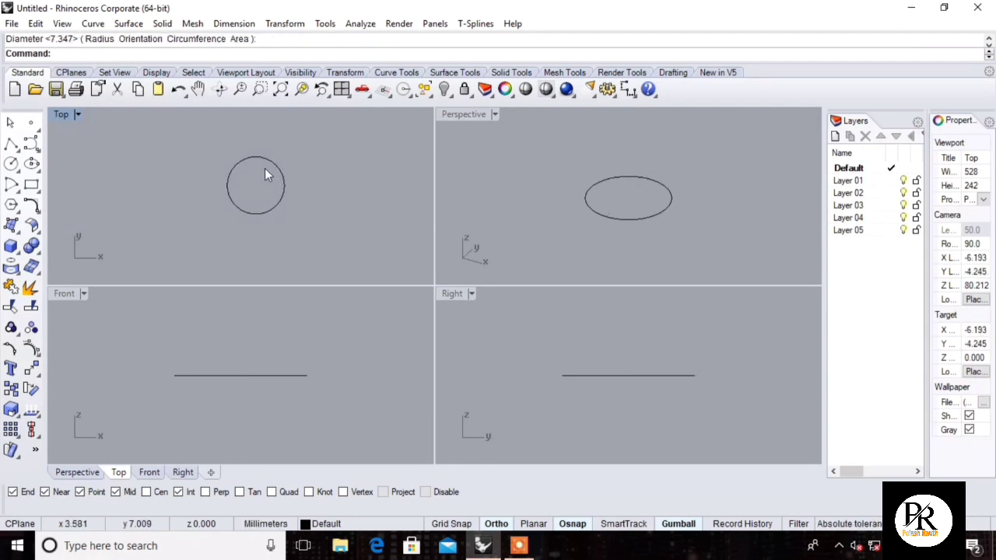
click(256, 161)
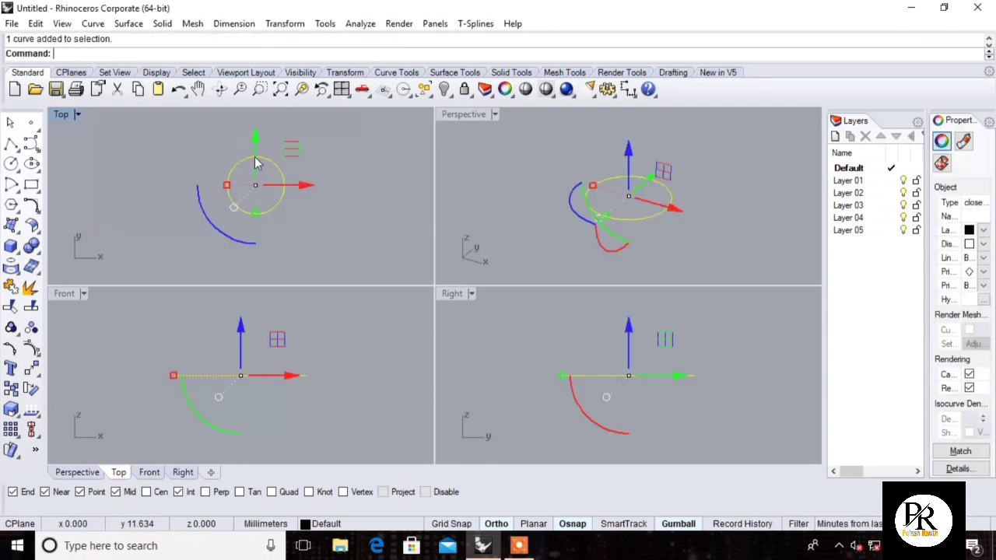
Step: Turn on the circle's control points and pull the top point upward into a teardrop tip
click(30, 350)
scroll(317, 160, down, 5)
scroll(290, 160, up, 6)
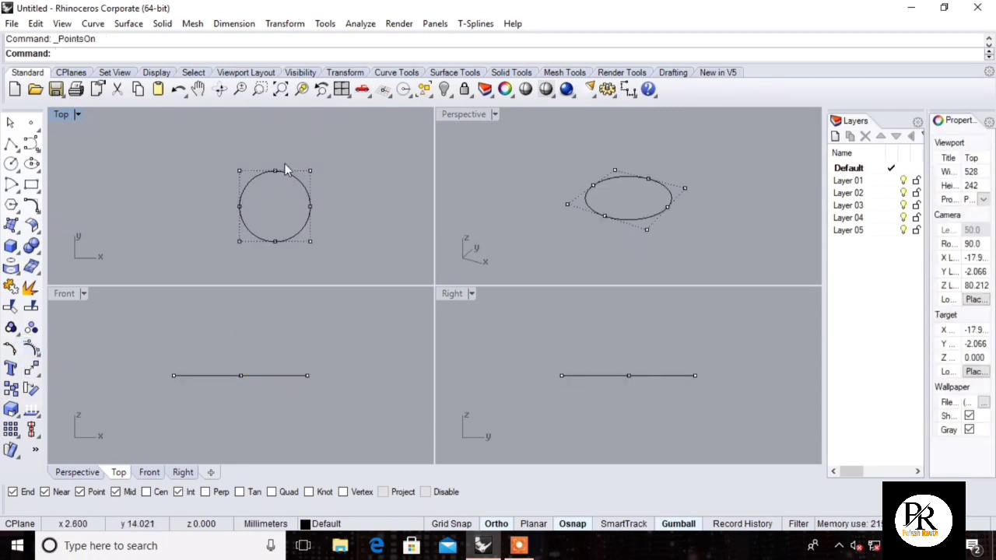
drag(258, 196, 259, 196)
scroll(269, 196, down, 4)
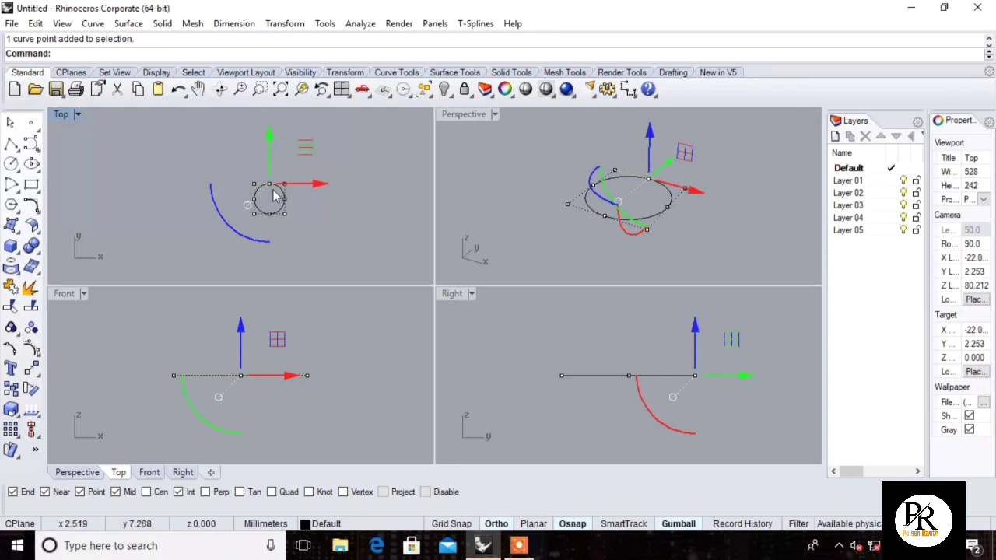
scroll(483, 160, down, 1)
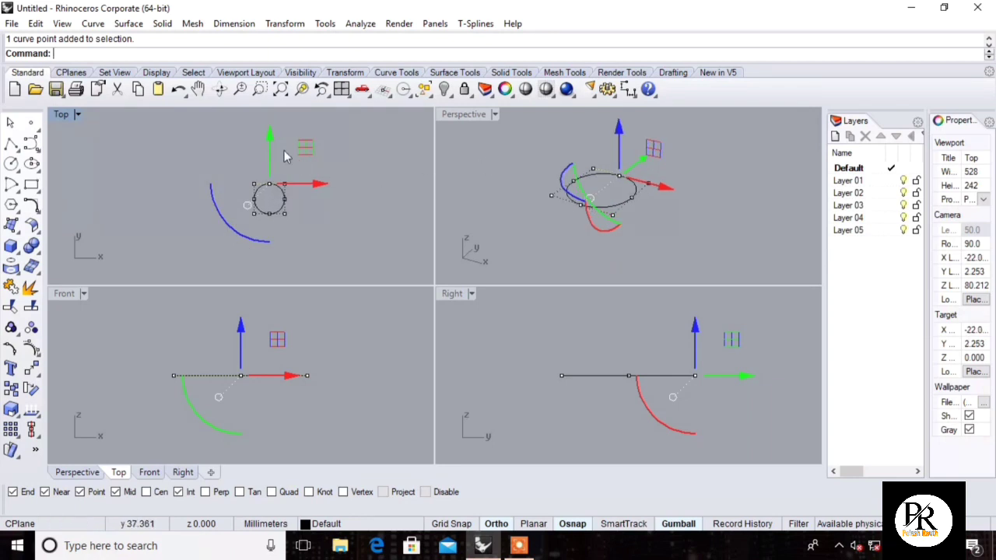
drag(270, 143, 273, 127)
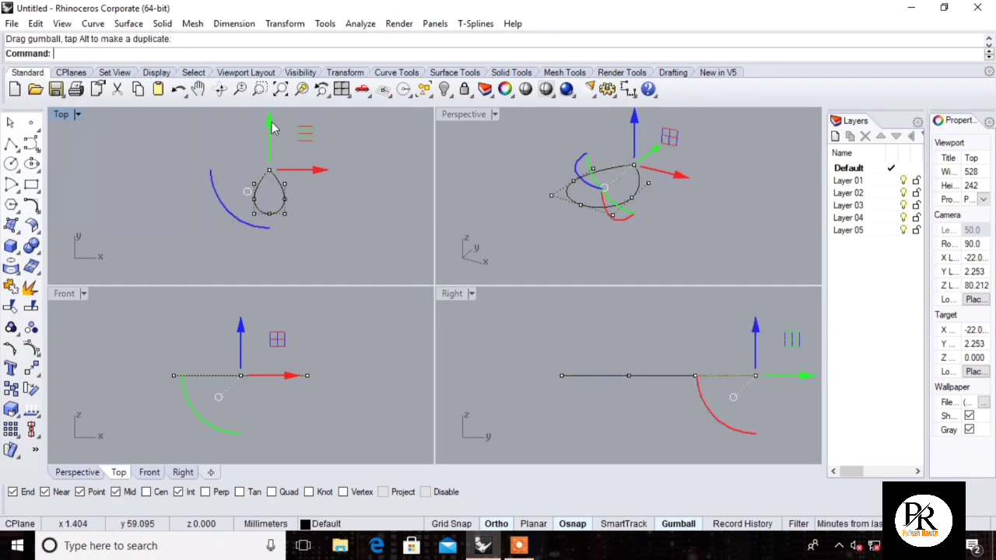
Step: Deselect the teardrop curve, then select it briefly and clear the selection again
key(Escape)
key(Escape)
scroll(288, 194, down, 3)
scroll(288, 194, up, 3)
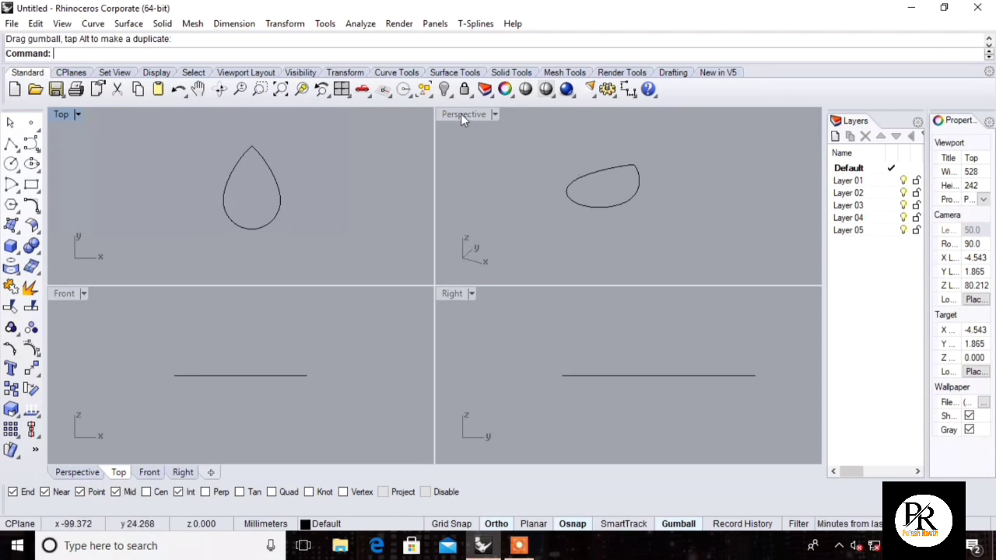
scroll(285, 196, up, 3)
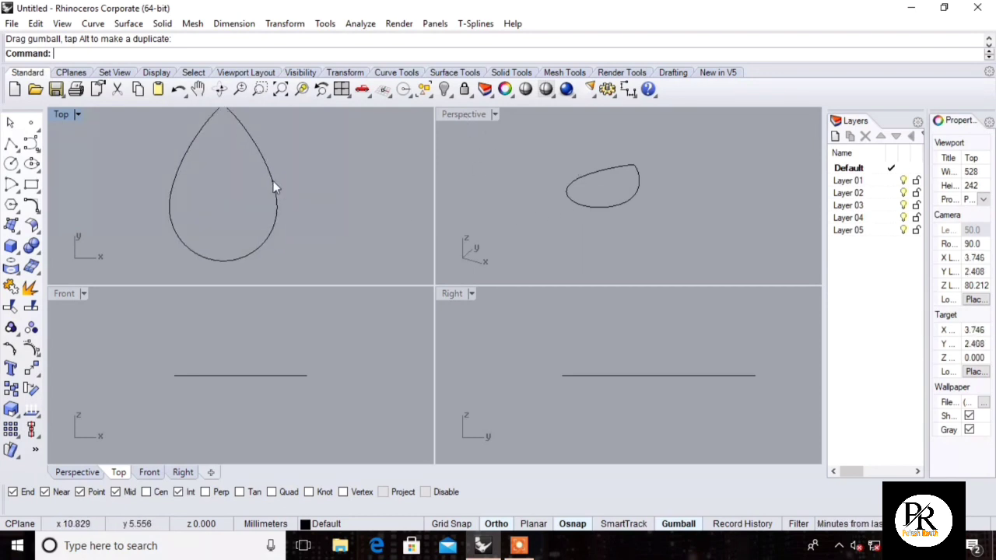
click(272, 181)
click(321, 175)
Step: Select the teardrop curve in the Top view
scroll(263, 176, down, 1)
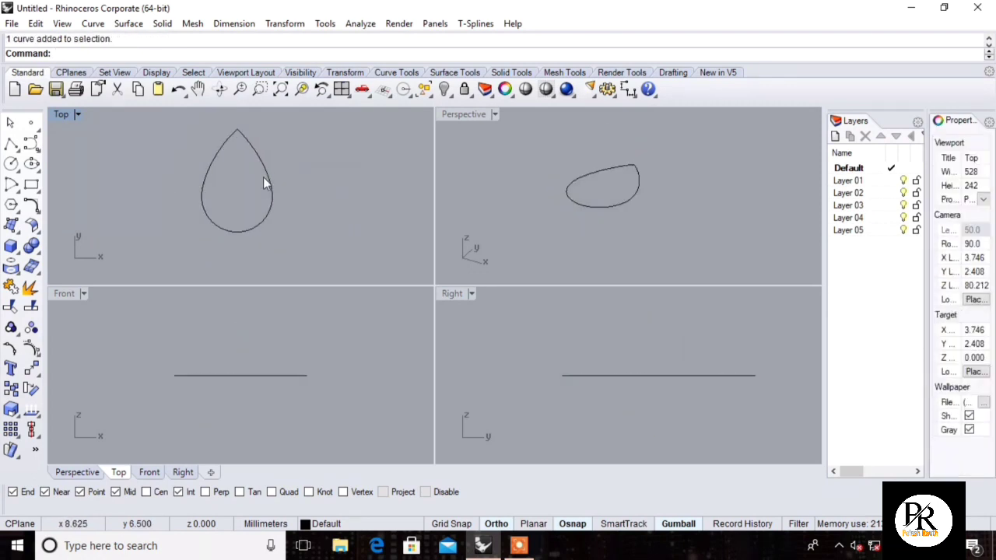
scroll(262, 176, down, 2)
scroll(262, 175, up, 1)
click(262, 161)
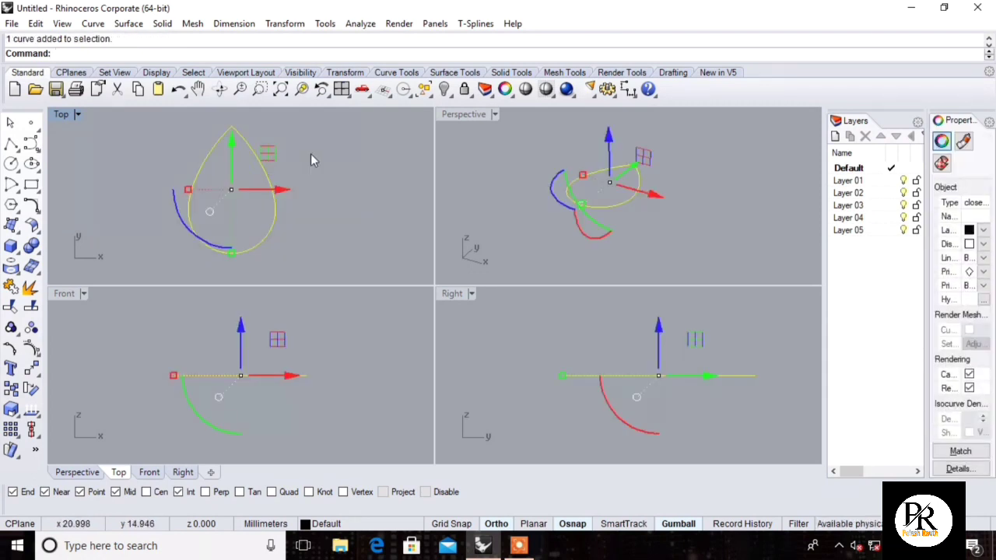
Step: Offset the teardrop 4.5 inward to create a second, smaller teardrop curve
click(35, 208)
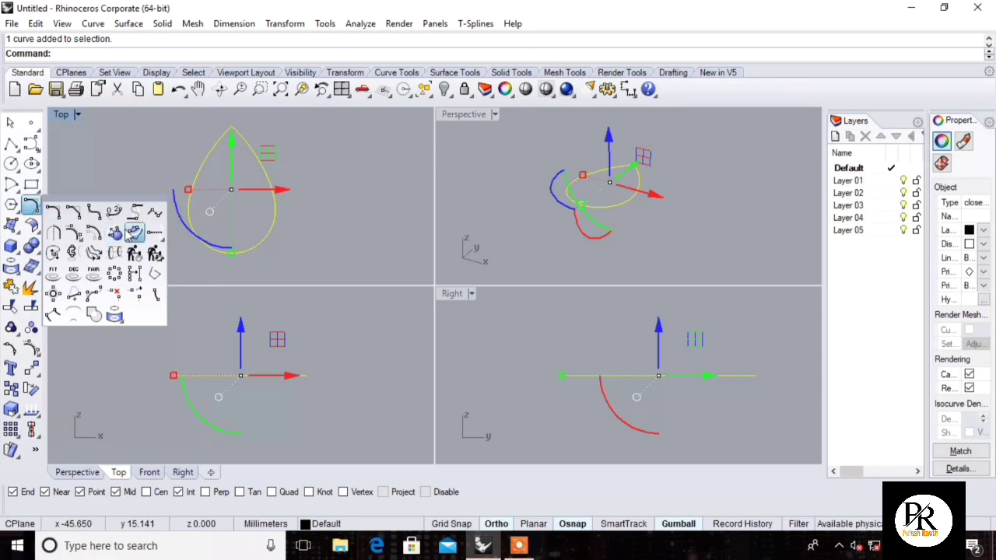
click(93, 234)
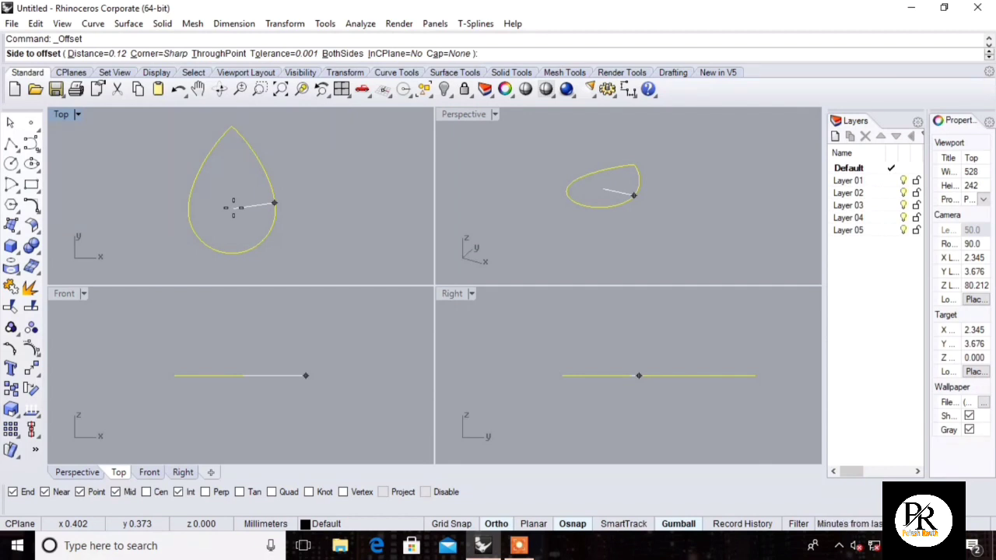
text(3)
key(Return)
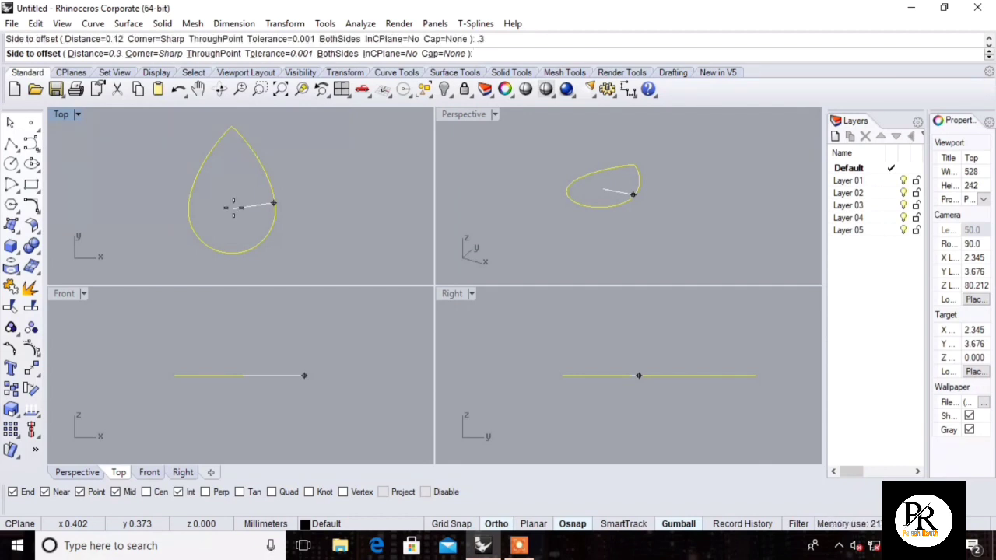
text(1)
key(Return)
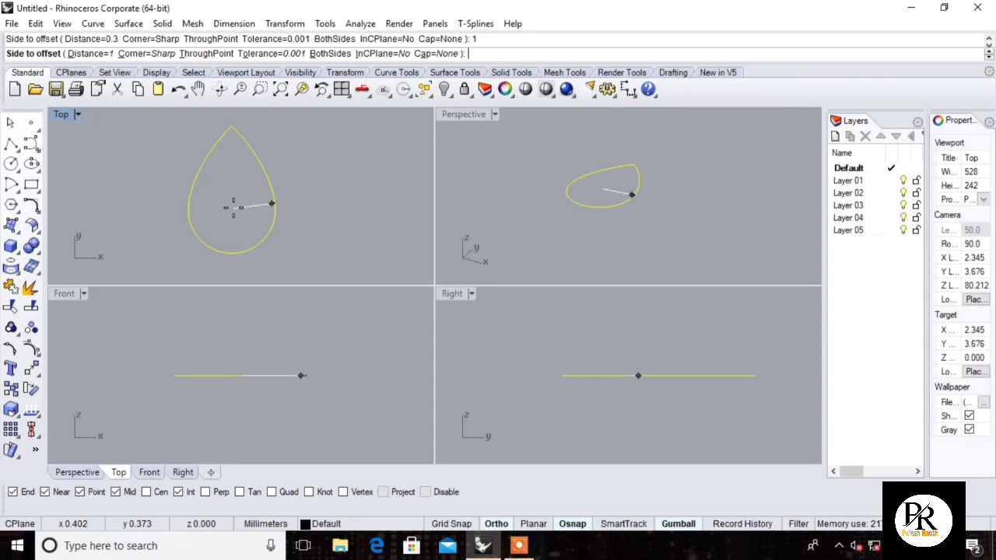
text(3)
key(Return)
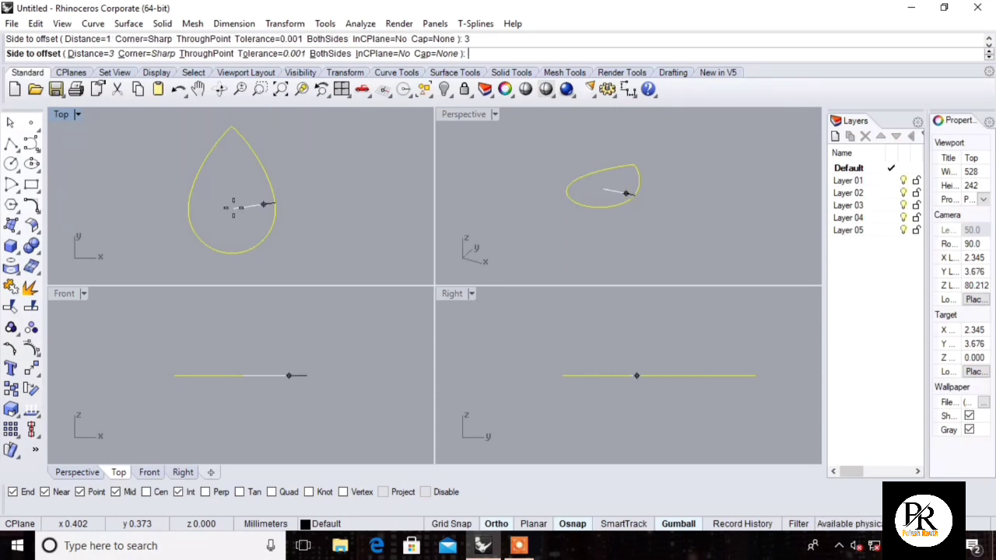
text(5)
key(Return)
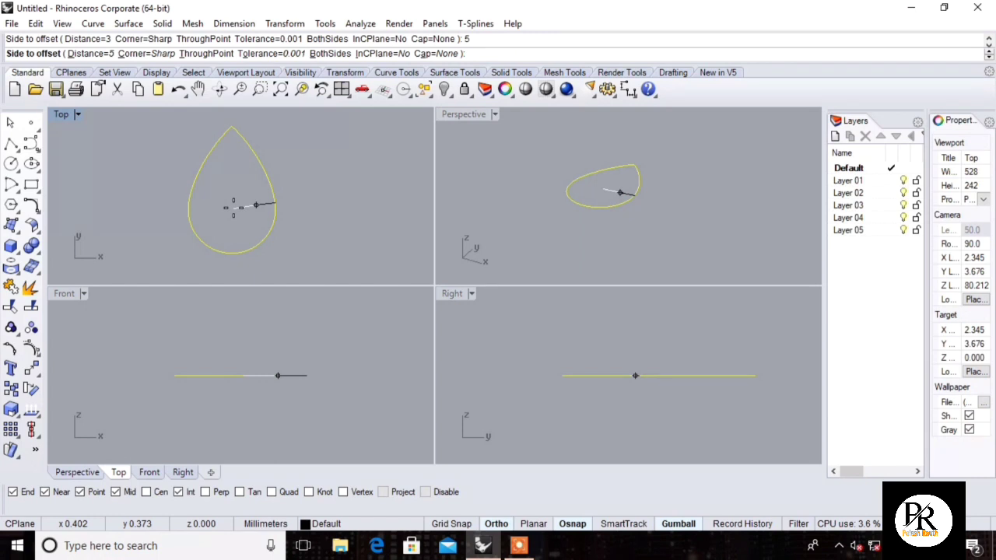
text(2)
text(5)
key(Return)
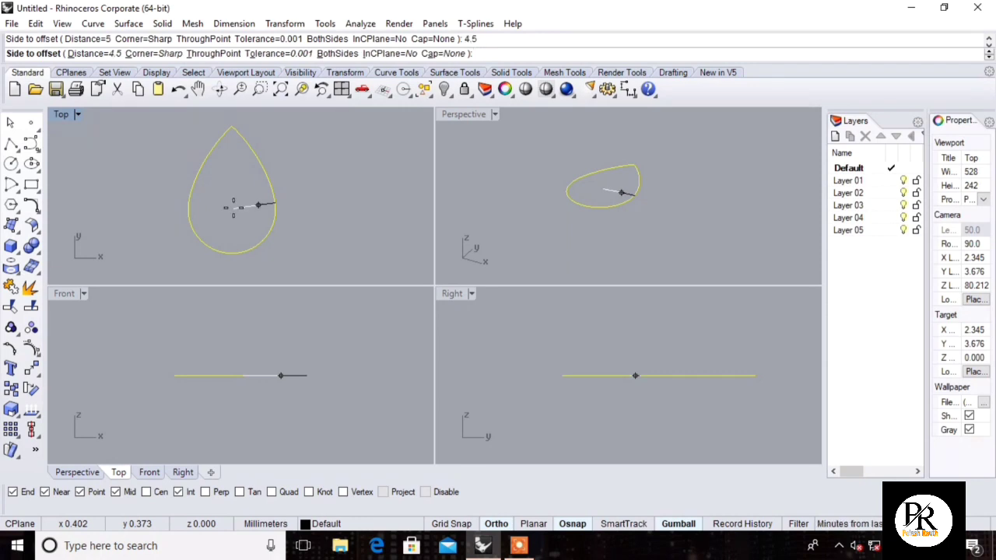
click(234, 206)
Step: Deselect the curves, then zoom and orbit Perspective to look down on both teardrops
click(346, 205)
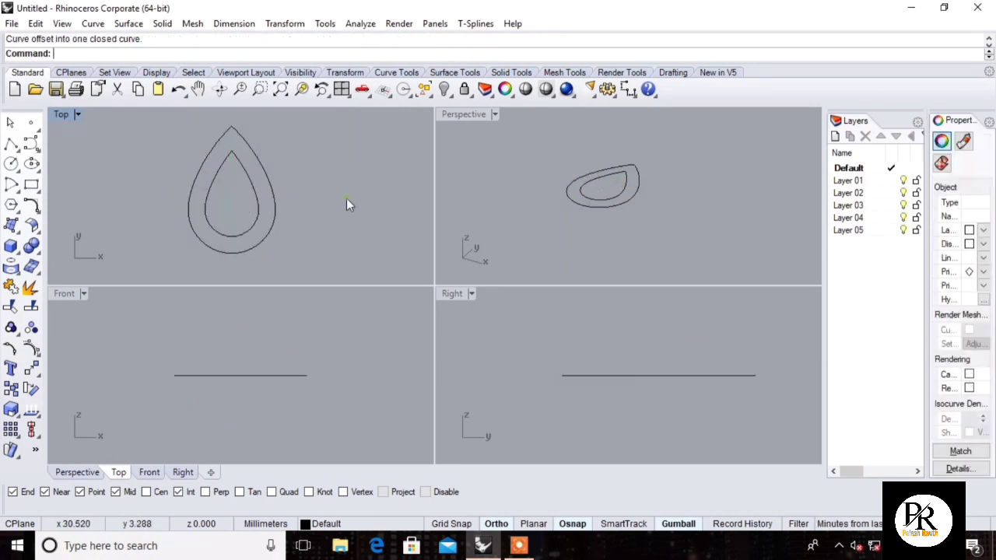
scroll(303, 205, down, 1)
scroll(266, 164, down, 1)
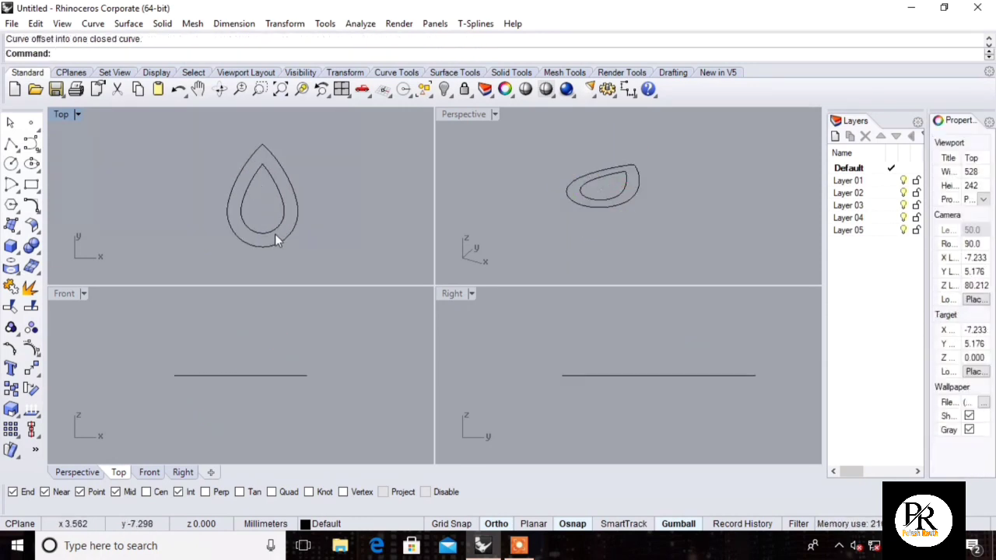
scroll(253, 199, up, 2)
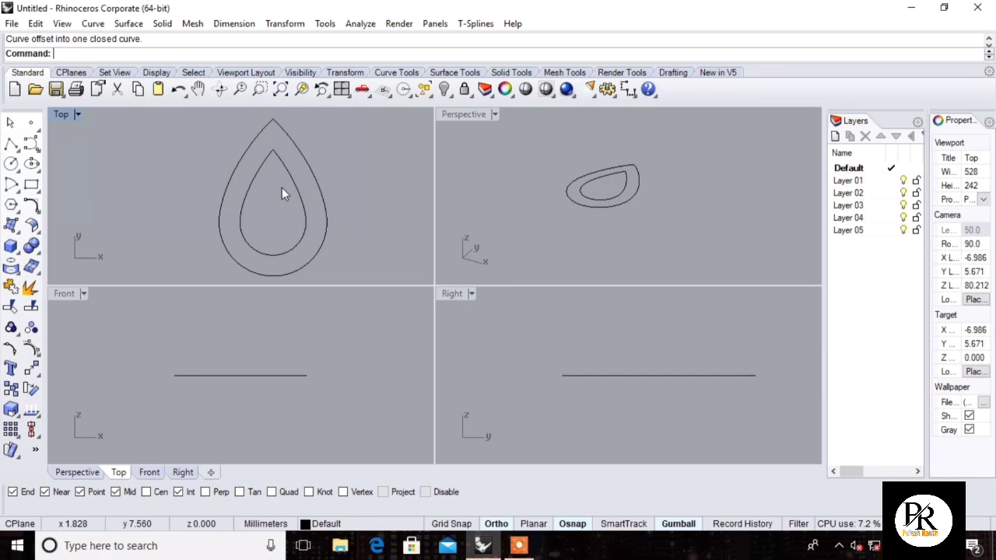
scroll(296, 176, down, 2)
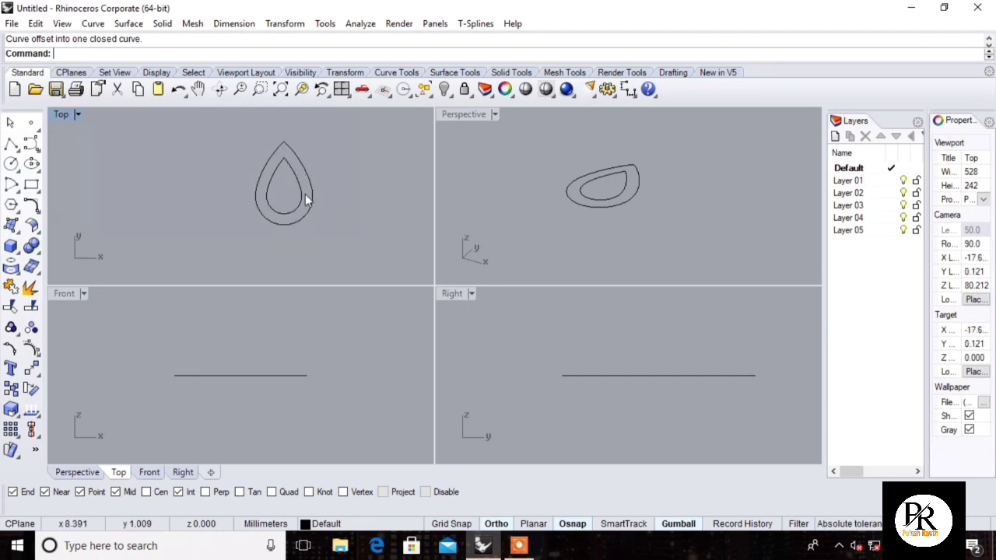
scroll(306, 199, up, 1)
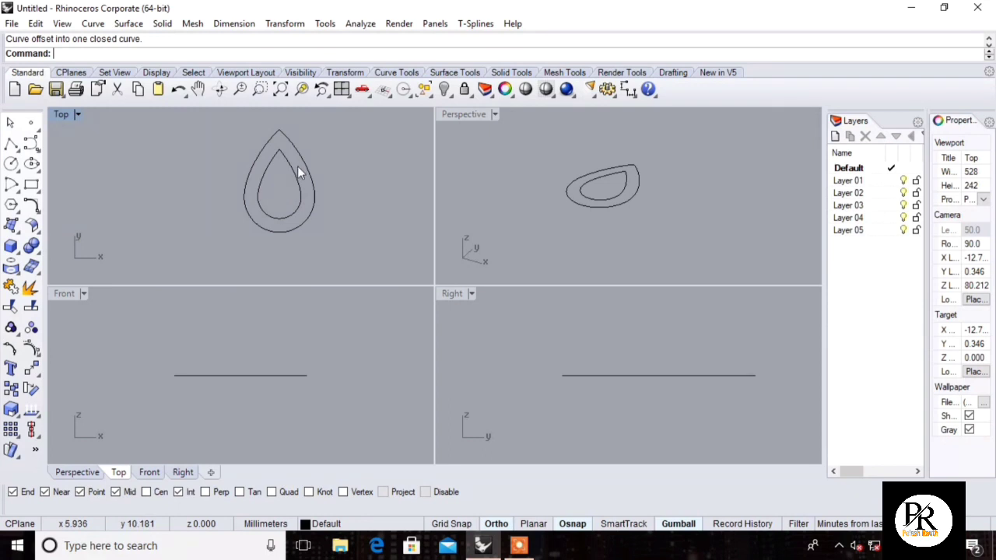
scroll(297, 165, down, 2)
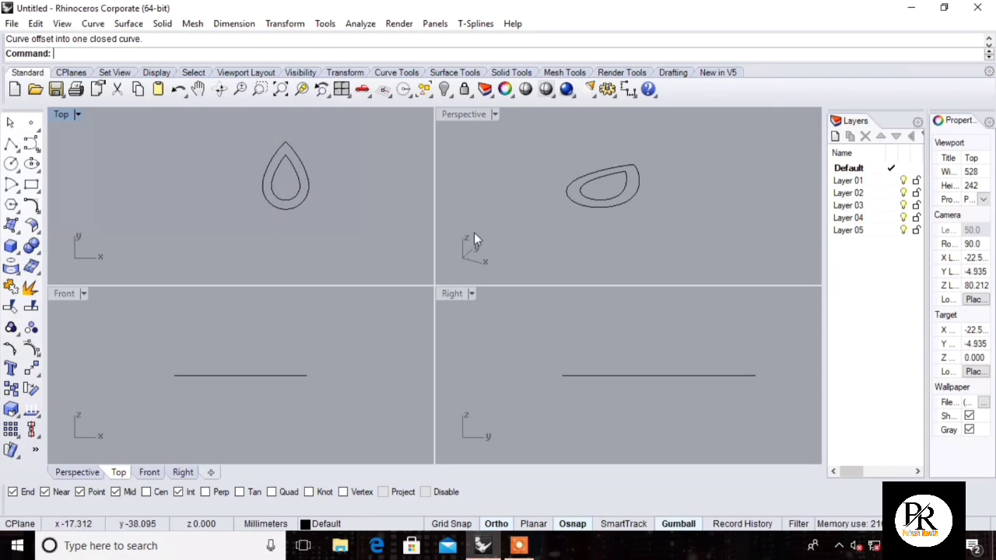
scroll(637, 198, down, 2)
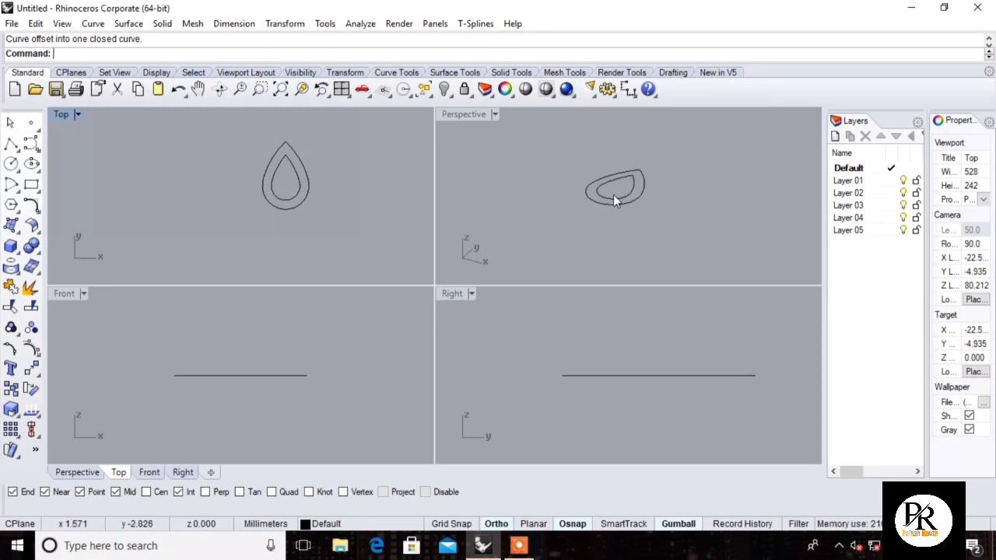
mouse_move(613, 201)
right_down()
mouse_move(560, 209)
mouse_move(639, 241)
mouse_move(643, 215)
mouse_move(640, 247)
mouse_move(616, 194)
mouse_move(614, 213)
right_up()
scroll(617, 187, up, 3)
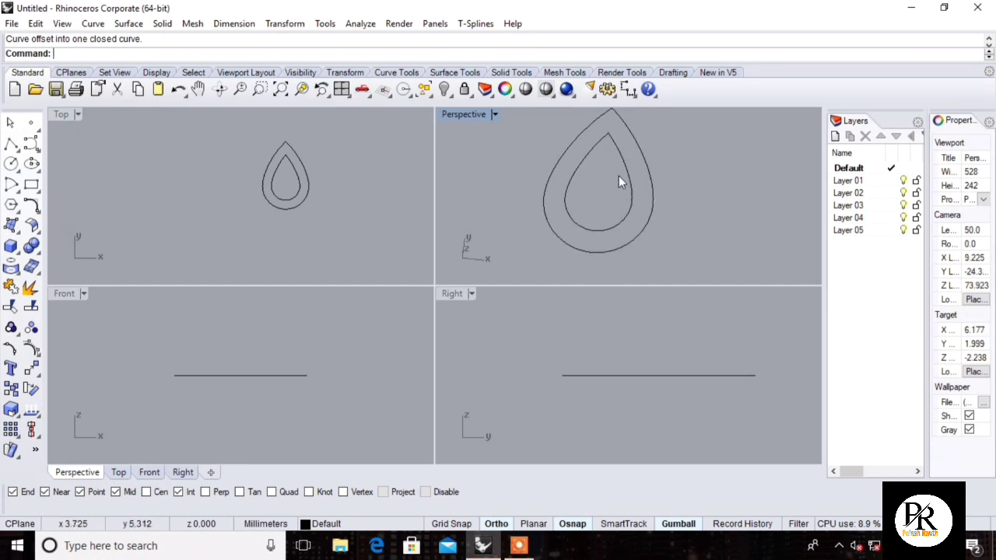
Step: Offset the outer teardrop curve 7 inward to add a third nested teardrop
click(560, 155)
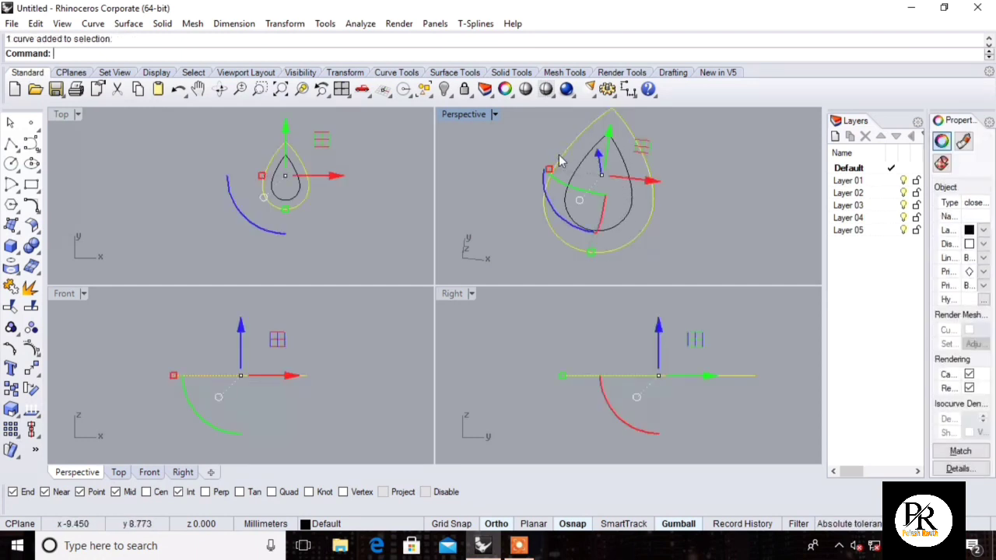
click(34, 209)
click(93, 232)
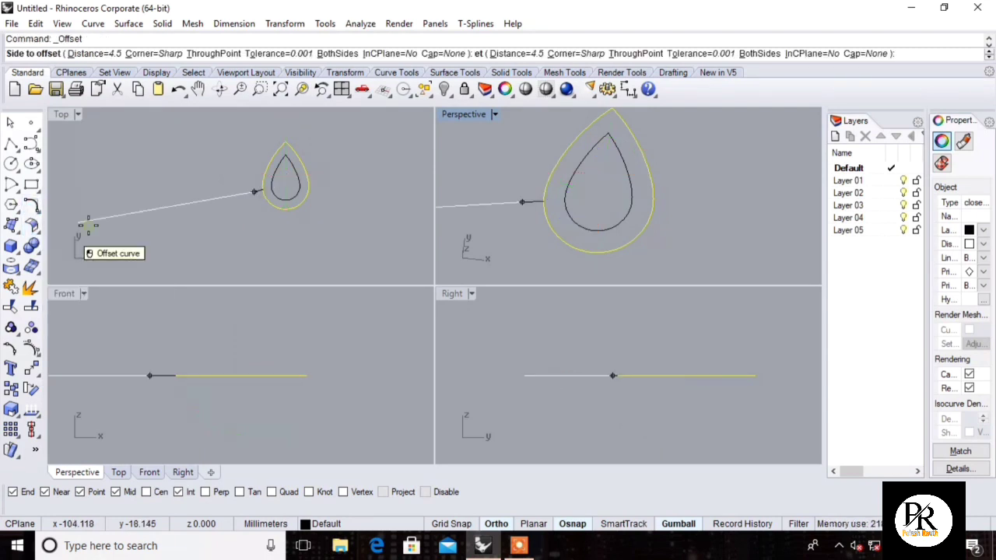
scroll(556, 174, up, 3)
scroll(622, 179, up, 3)
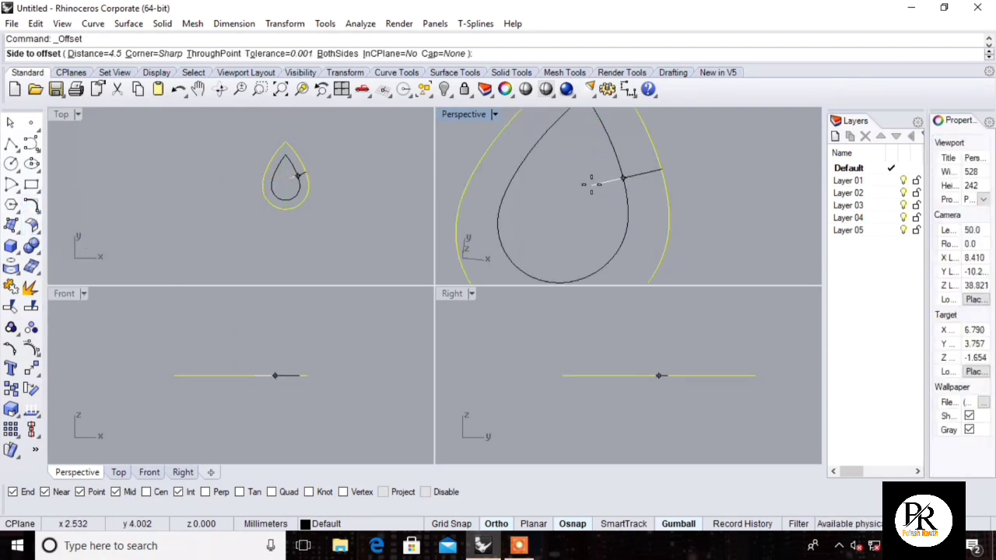
text(7)
key(Return)
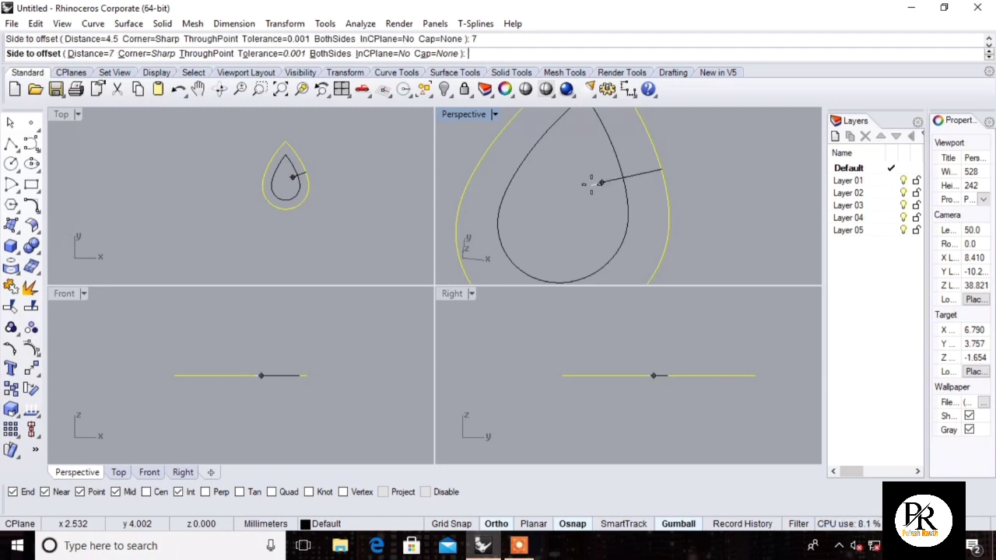
click(592, 182)
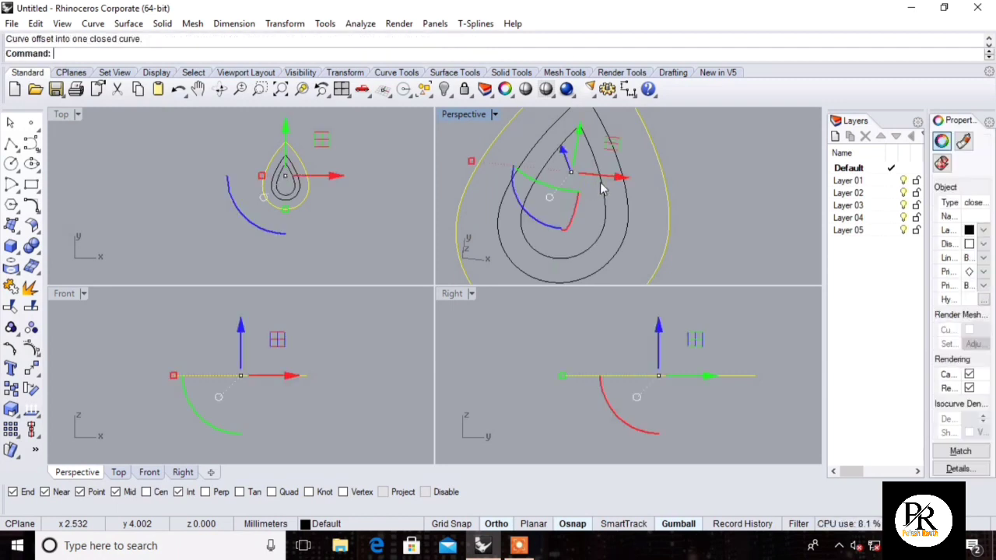
click(728, 171)
scroll(592, 185, down, 3)
scroll(607, 193, down, 1)
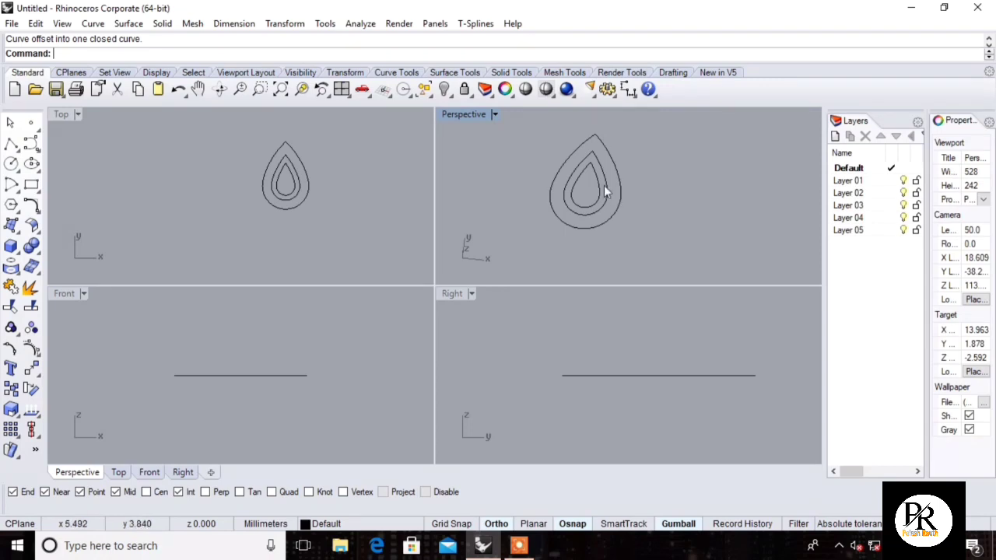
scroll(576, 179, down, 3)
scroll(530, 159, down, 1)
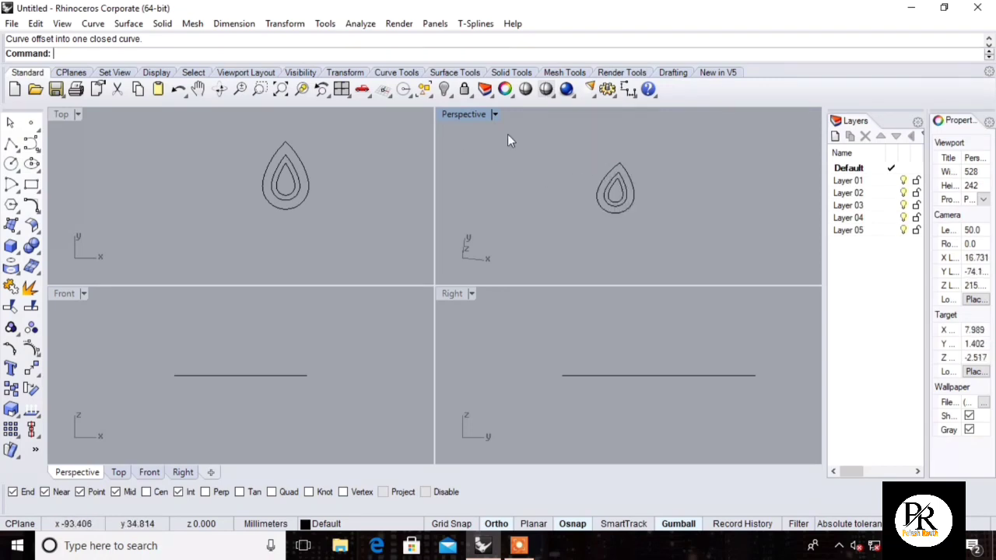
Step: Maximize the Perspective viewport and orbit to a low side angle on the three teardrops
double_click(472, 116)
scroll(419, 285, up, 3)
mouse_move(433, 289)
right_down()
mouse_move(404, 193)
mouse_move(418, 237)
mouse_move(338, 187)
mouse_move(373, 296)
mouse_move(348, 247)
right_up()
scroll(348, 240, down, 5)
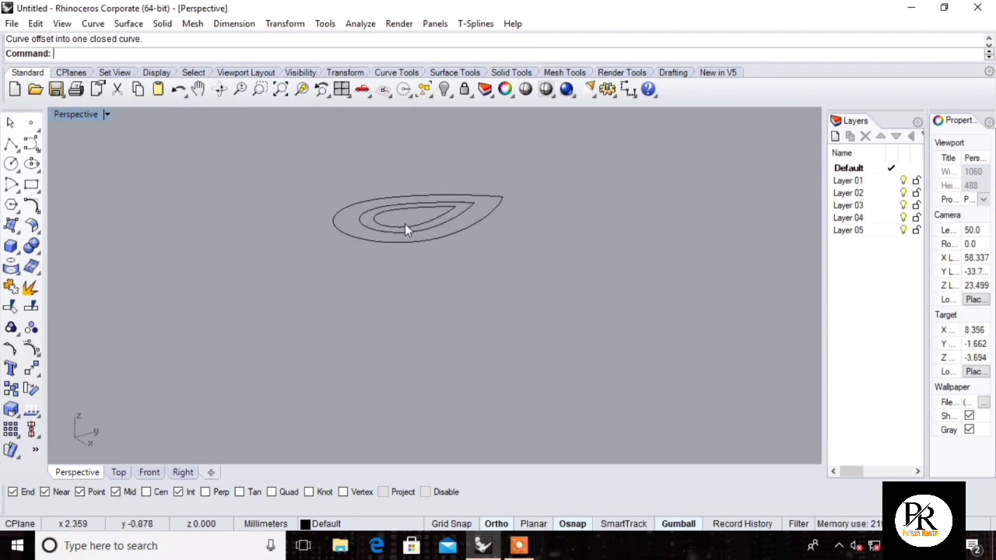
scroll(354, 232, down, 2)
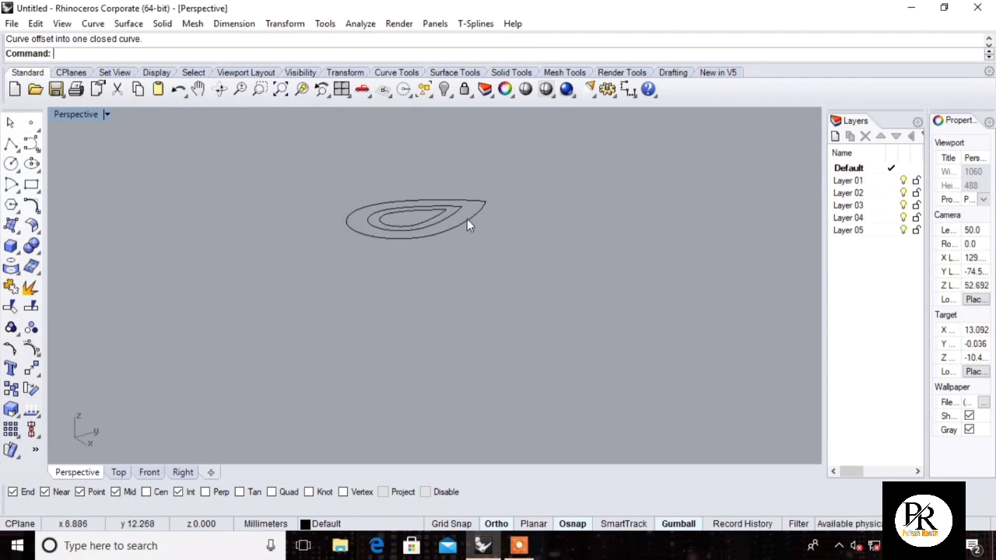
right_drag(467, 220, 553, 281)
scroll(553, 281, down, 5)
mouse_move(484, 277)
right_down()
mouse_move(514, 300)
mouse_move(522, 278)
right_up()
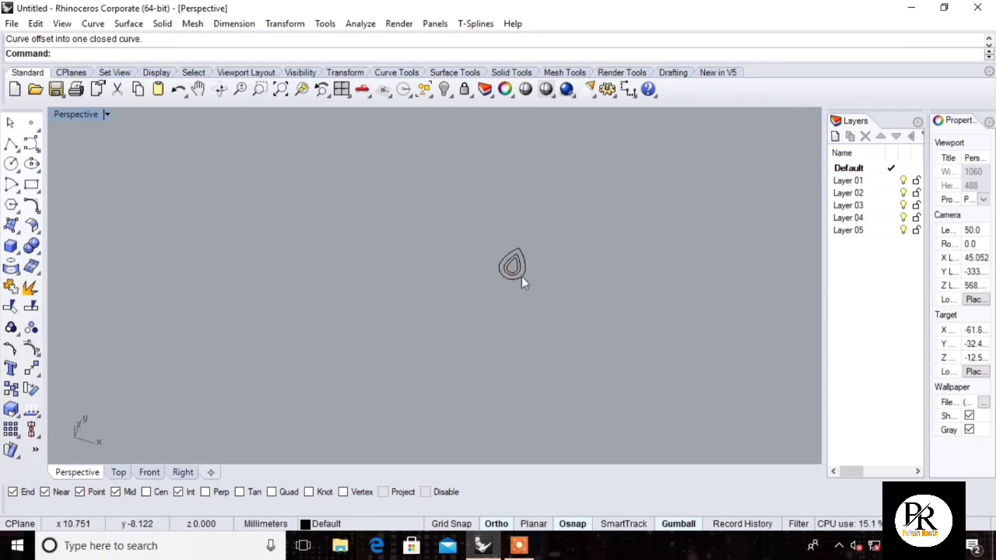
scroll(521, 276, up, 8)
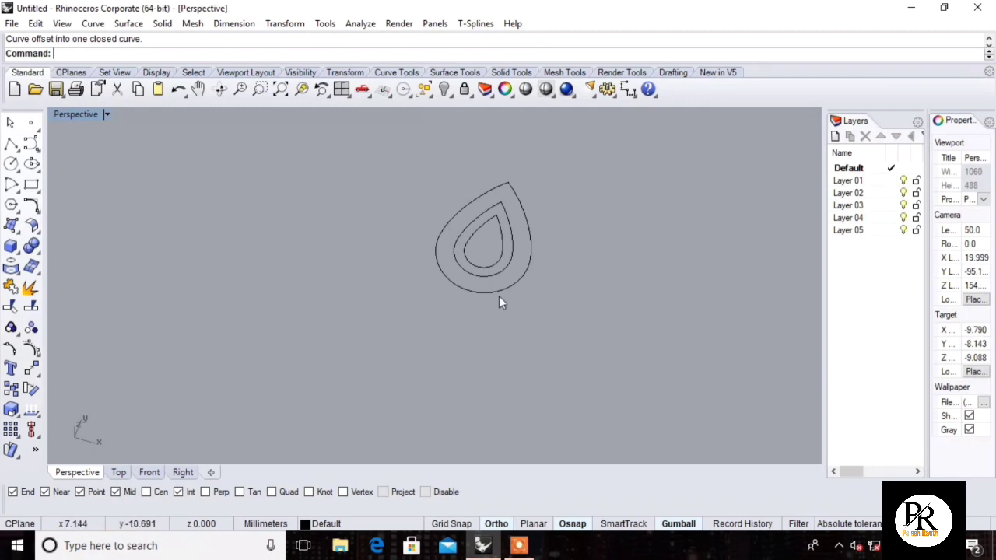
right_drag(499, 297, 487, 166)
right_drag(506, 267, 412, 283)
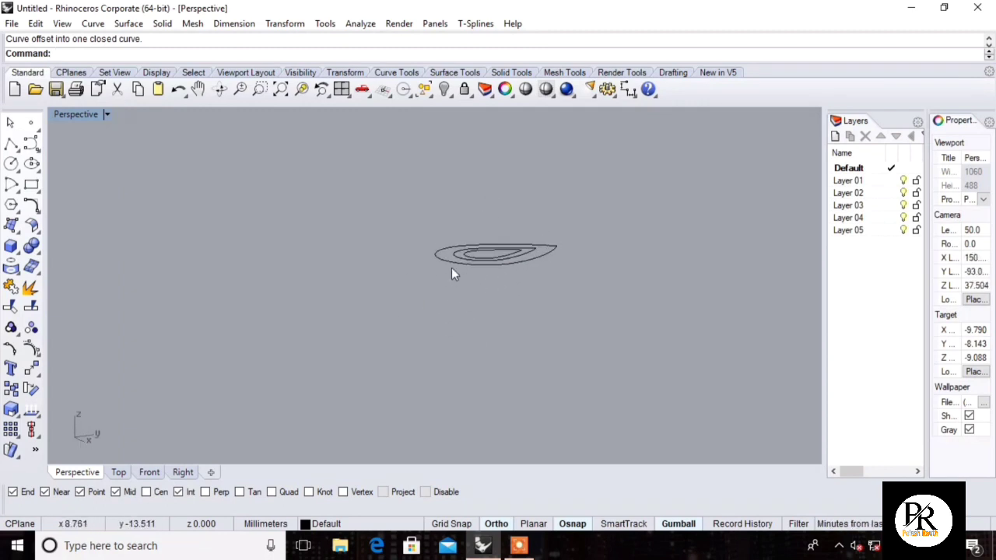
Step: Extrude the outer teardrop curve into a solid block
click(439, 257)
click(9, 266)
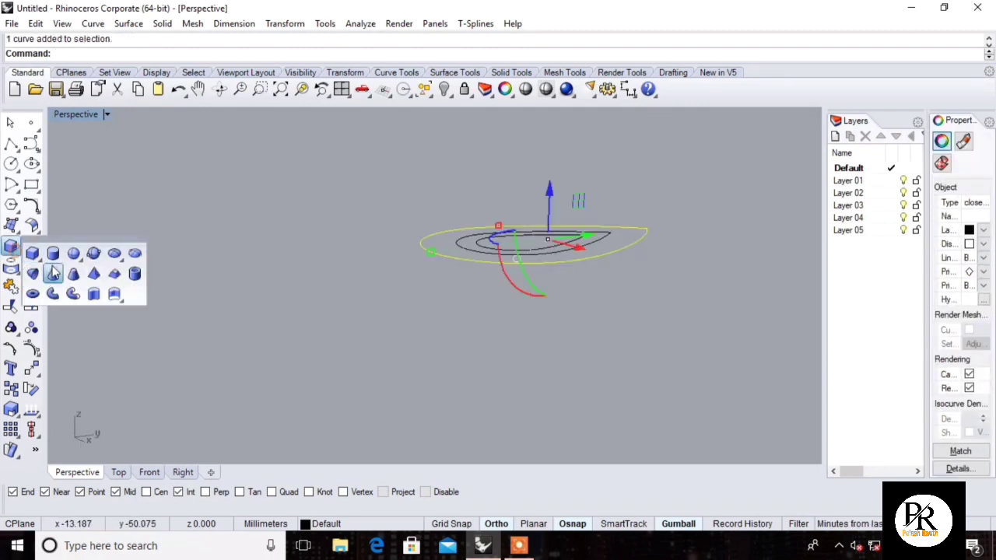
click(109, 292)
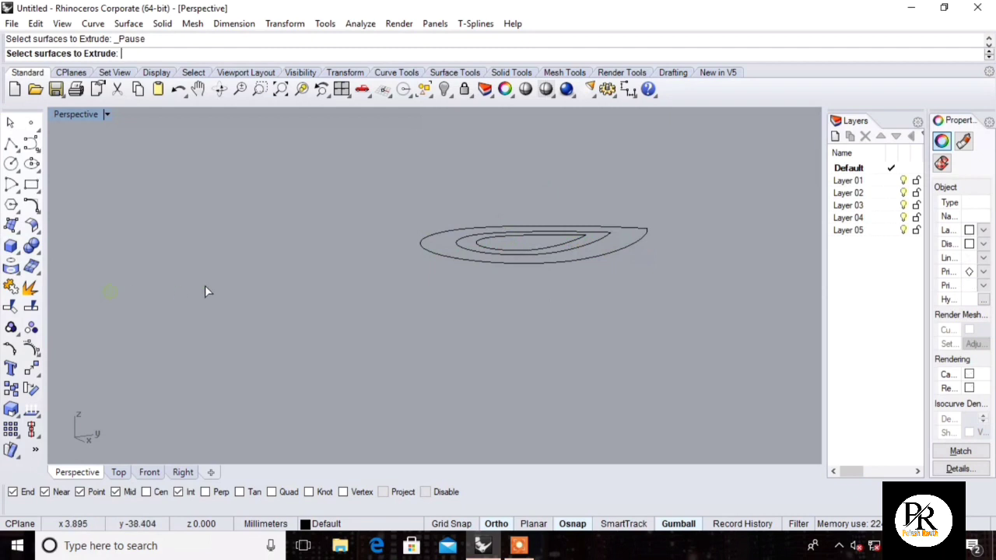
key(Escape)
click(425, 244)
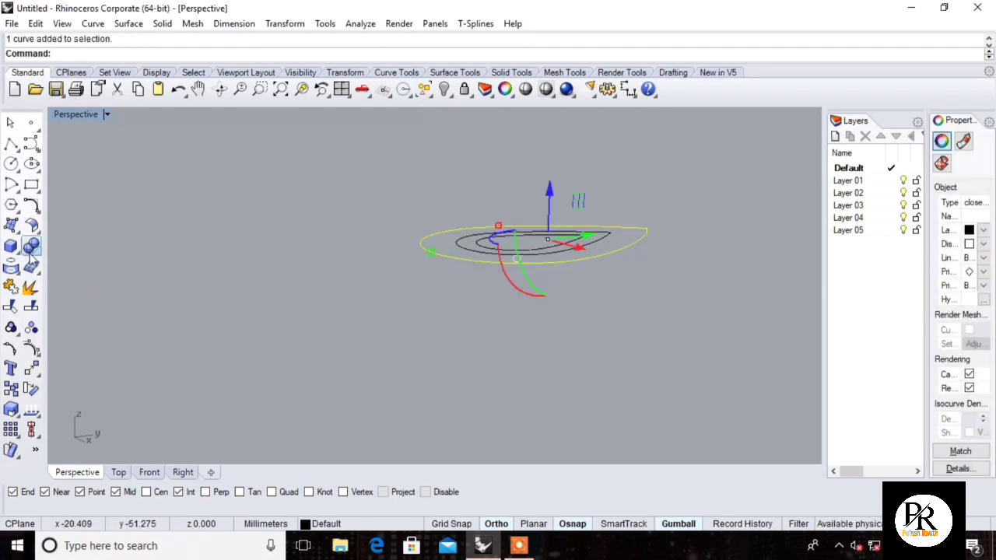
click(16, 249)
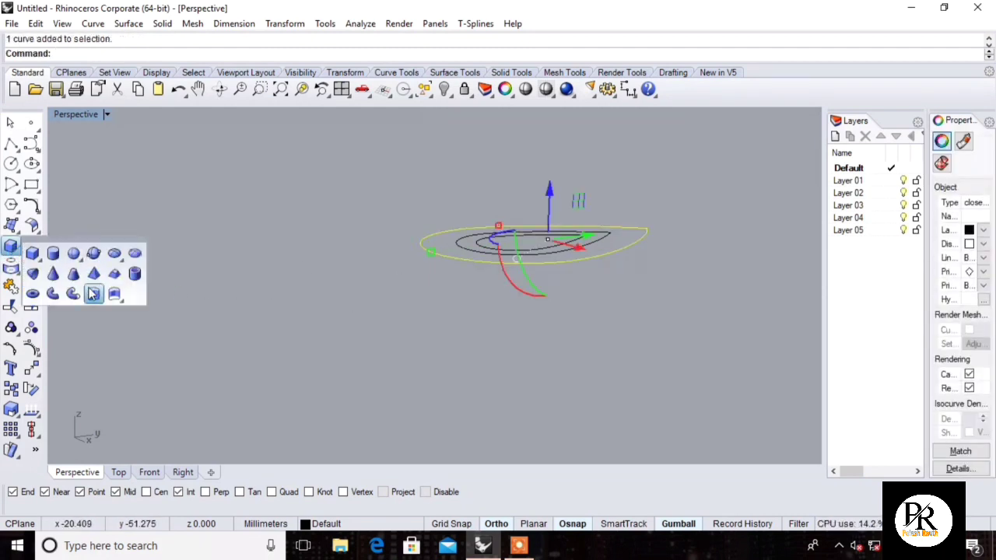
click(92, 292)
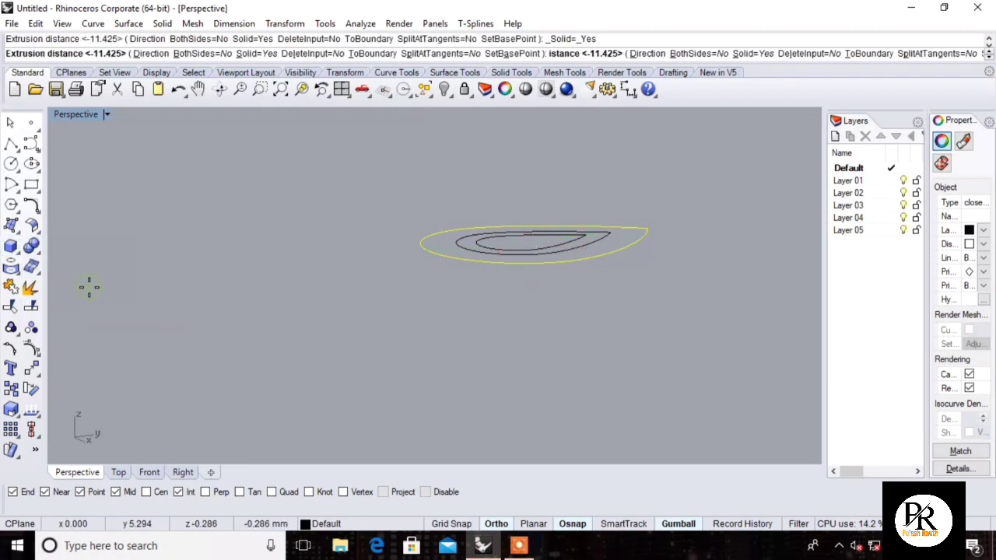
click(309, 340)
Step: Switch the Perspective view to Shaded display and orbit around the teardrop solid
right_drag(363, 299, 380, 337)
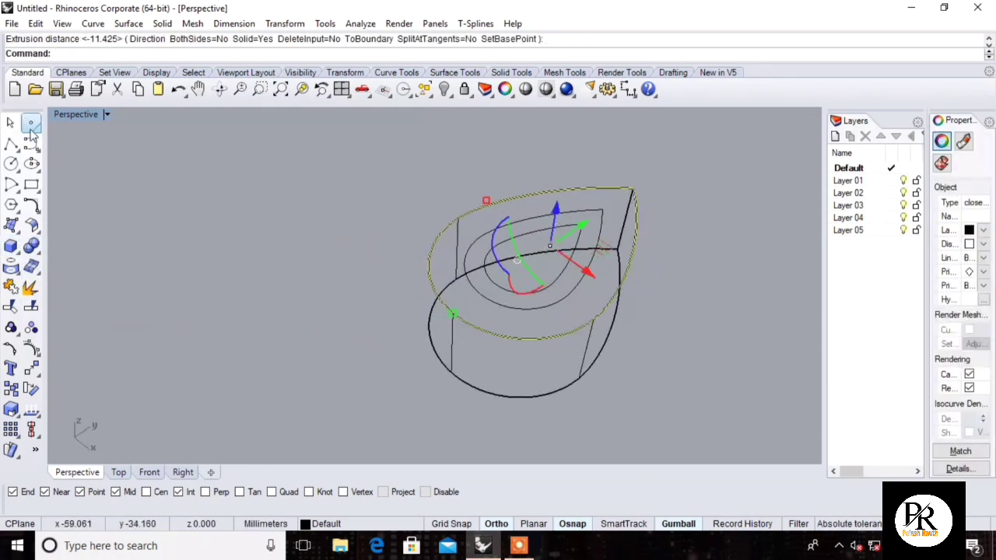
click(82, 114)
click(151, 99)
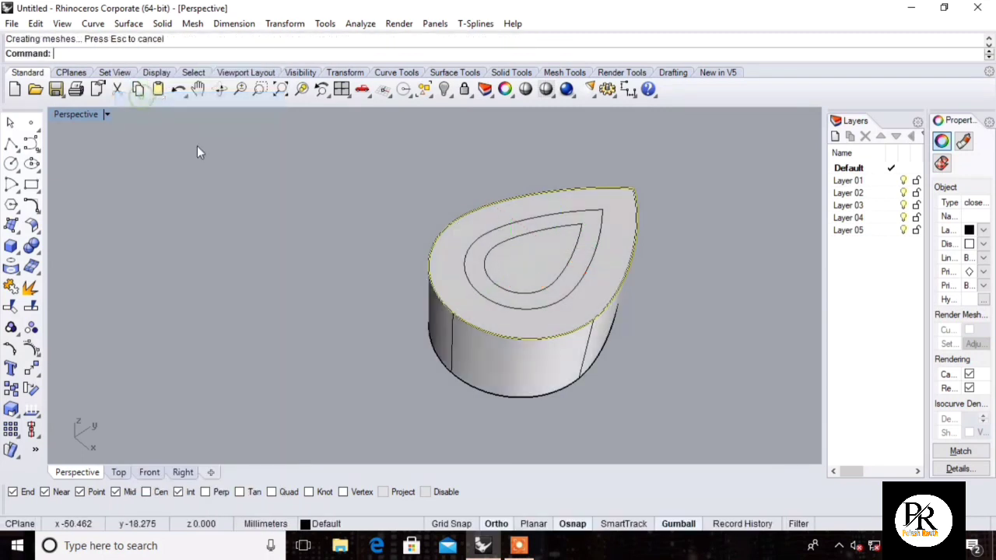
scroll(346, 249, down, 5)
right_drag(358, 286, 367, 206)
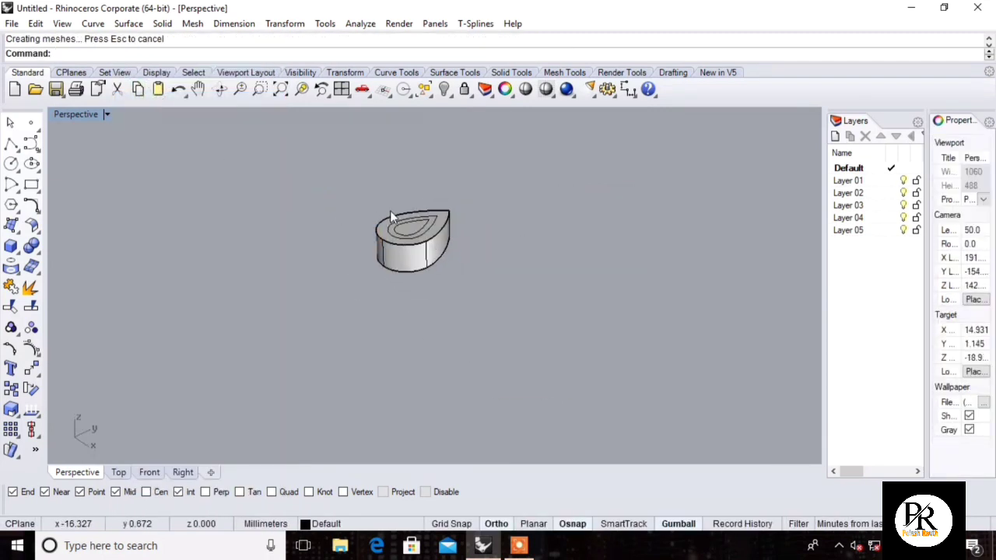
scroll(396, 212, up, 4)
mouse_move(427, 259)
right_down()
mouse_move(376, 188)
mouse_move(280, 172)
right_up()
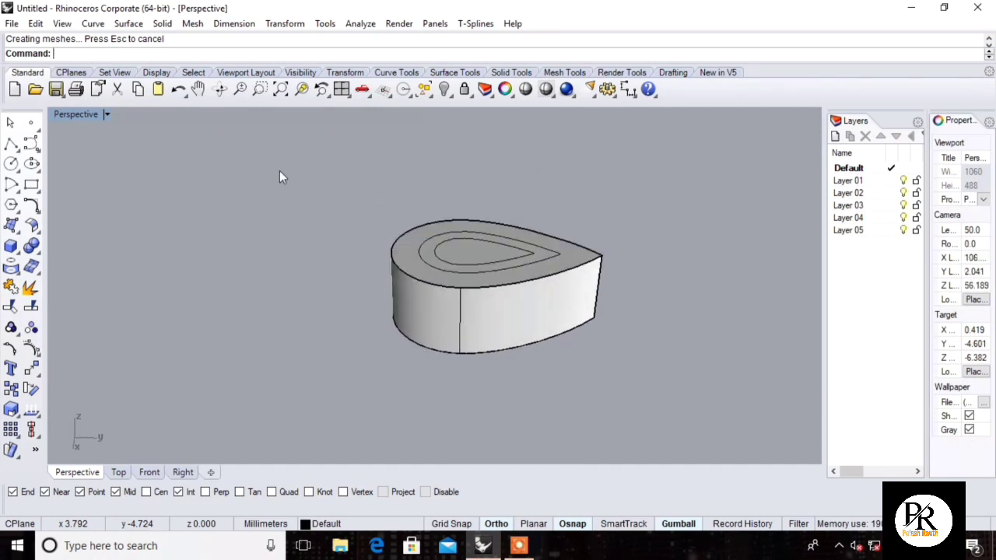
scroll(450, 291, up, 3)
scroll(334, 262, down, 2)
right_drag(471, 226, 323, 265)
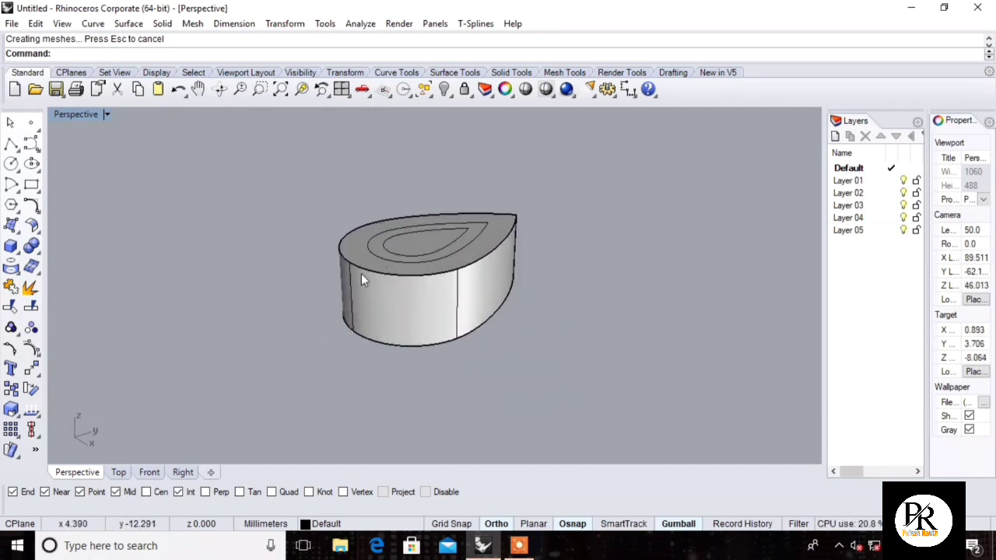
scroll(421, 291, up, 3)
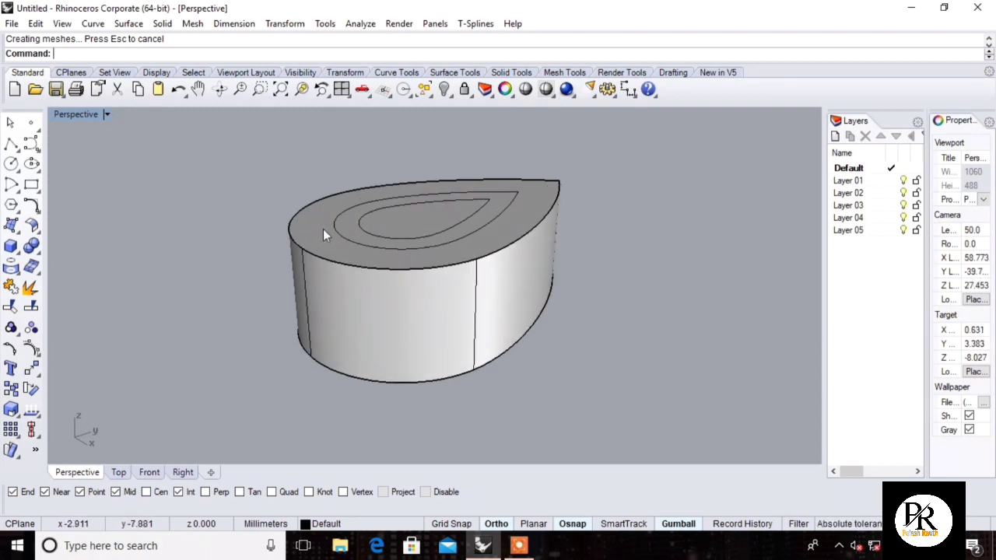
scroll(304, 233, down, 3)
mouse_move(304, 234)
right_down()
mouse_move(306, 209)
mouse_move(290, 226)
right_up()
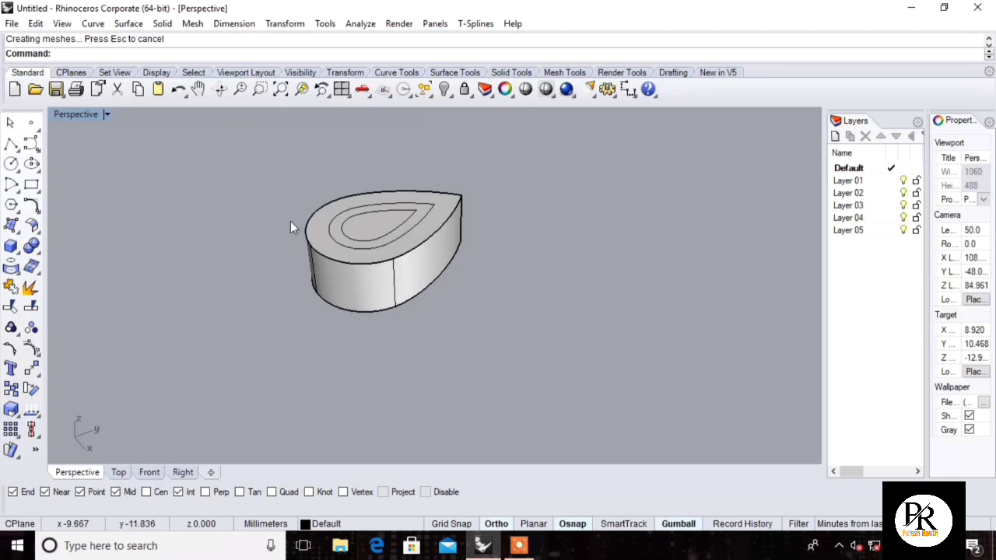
Step: Undo the extrusion and move the middle teardrop curve straight down beneath the others
key(ctrl+z)
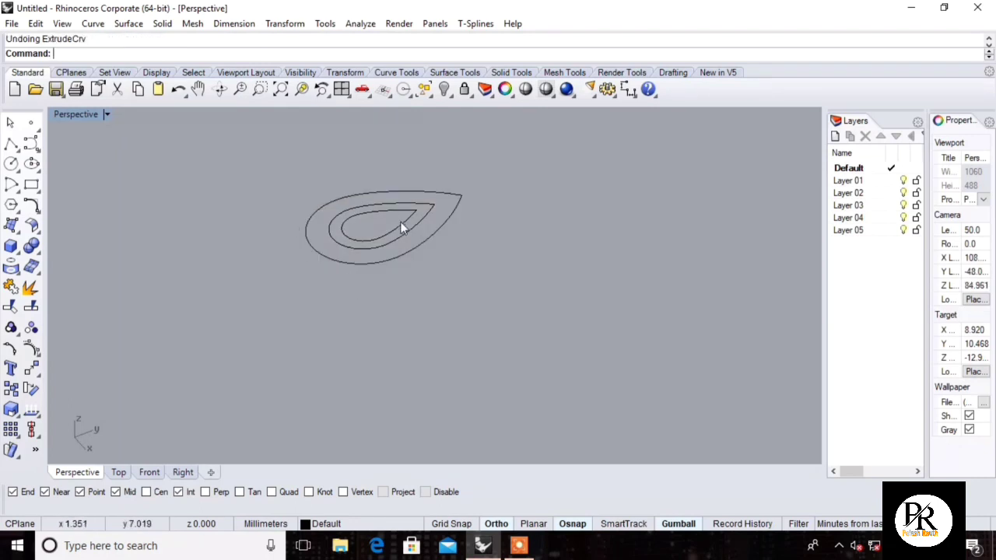
scroll(382, 231, up, 2)
mouse_move(357, 240)
right_down()
mouse_move(317, 204)
mouse_move(285, 226)
right_up()
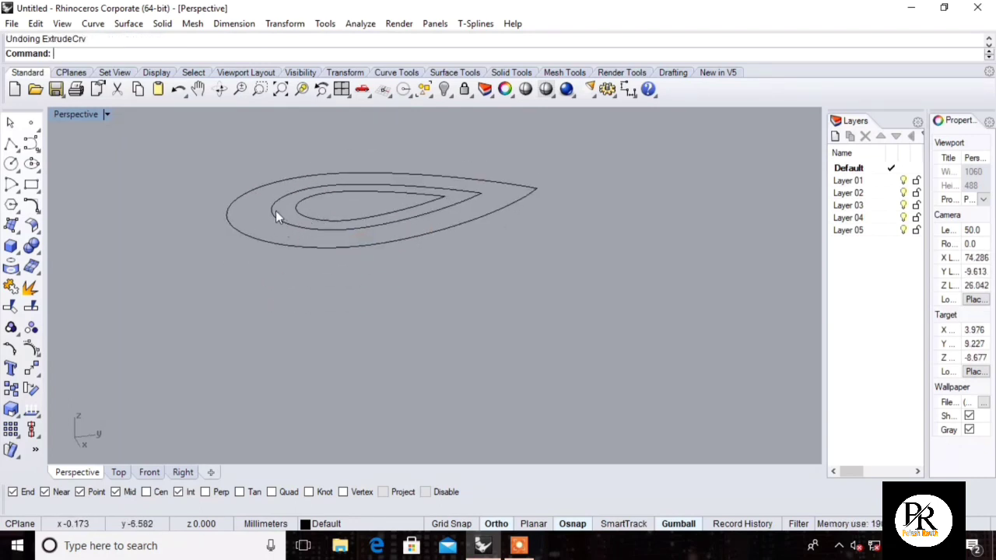
click(275, 211)
mouse_move(356, 225)
right_down()
mouse_move(333, 333)
mouse_move(443, 328)
mouse_move(434, 288)
right_up()
drag(375, 156, 372, 232)
key(Escape)
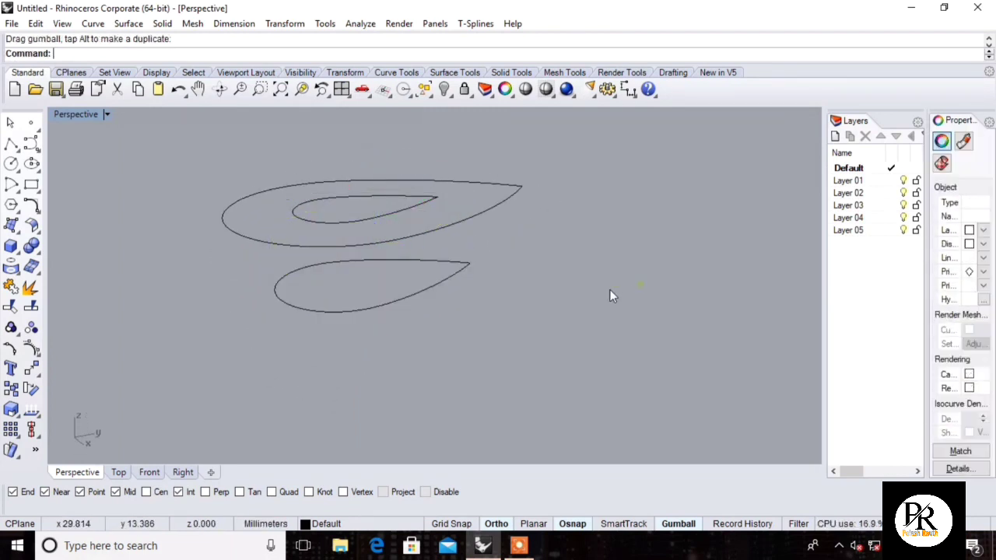
right_drag(610, 290, 403, 286)
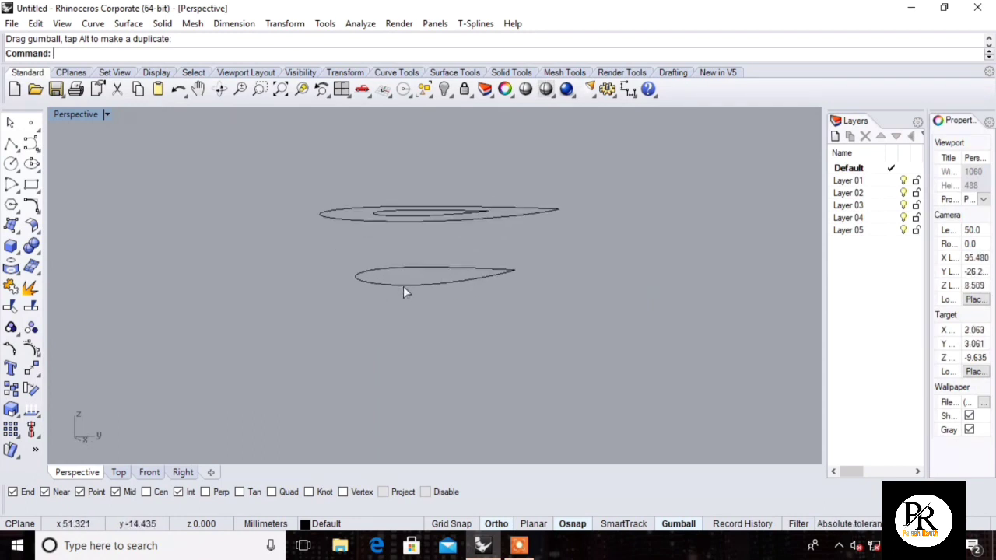
click(404, 286)
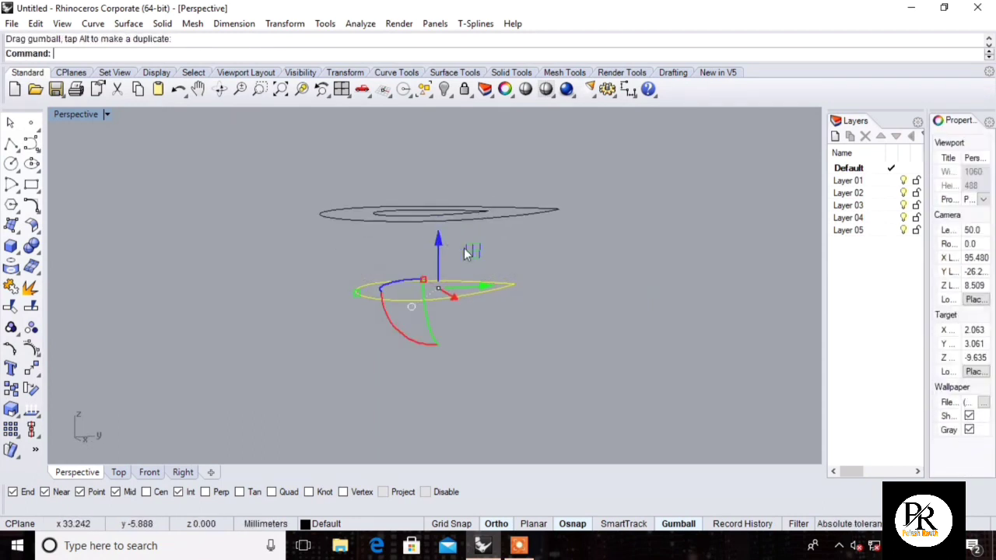
mouse_move(464, 248)
right_down()
mouse_move(411, 325)
mouse_move(544, 318)
right_up()
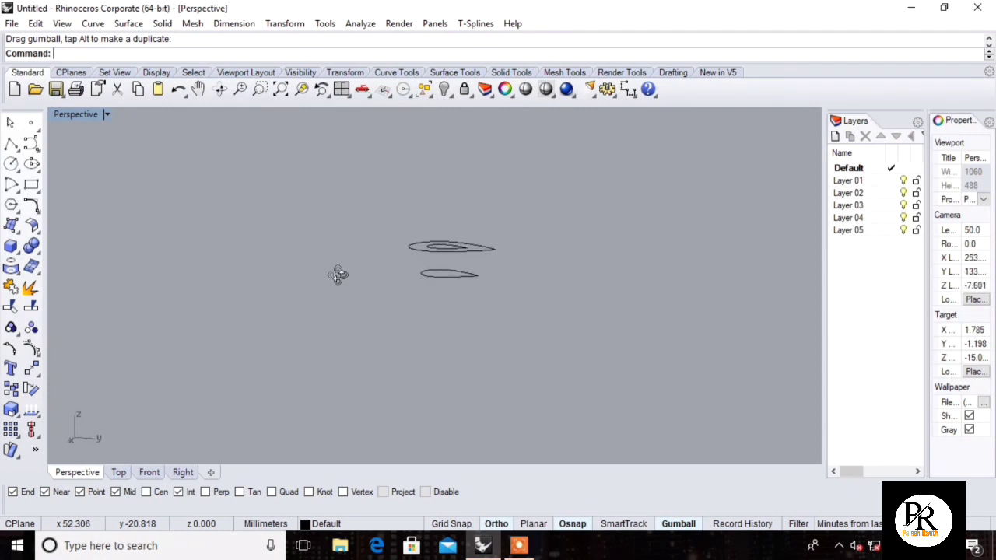
scroll(533, 303, up, 3)
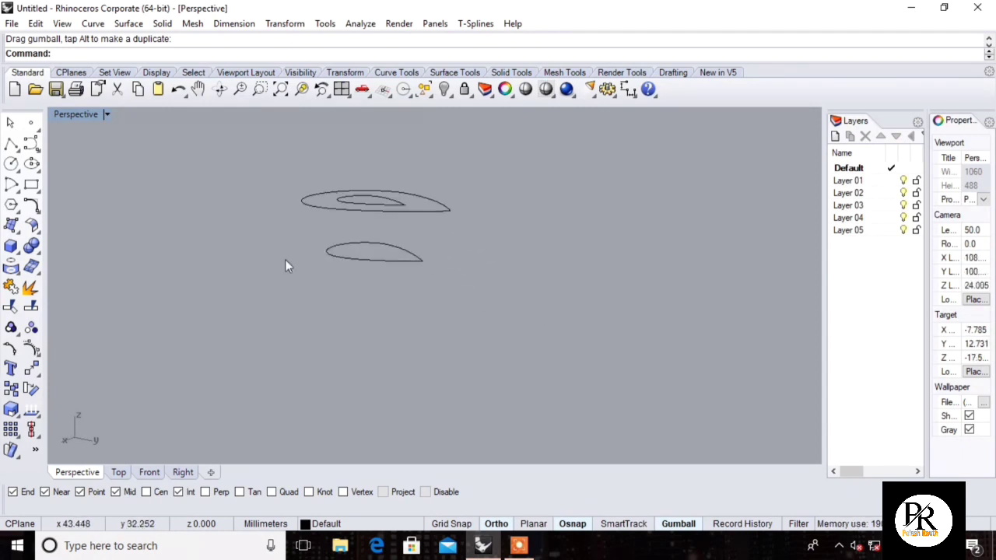
Step: Draw a line from the outer teardrop's tip to the lowered teardrop's tip
click(11, 145)
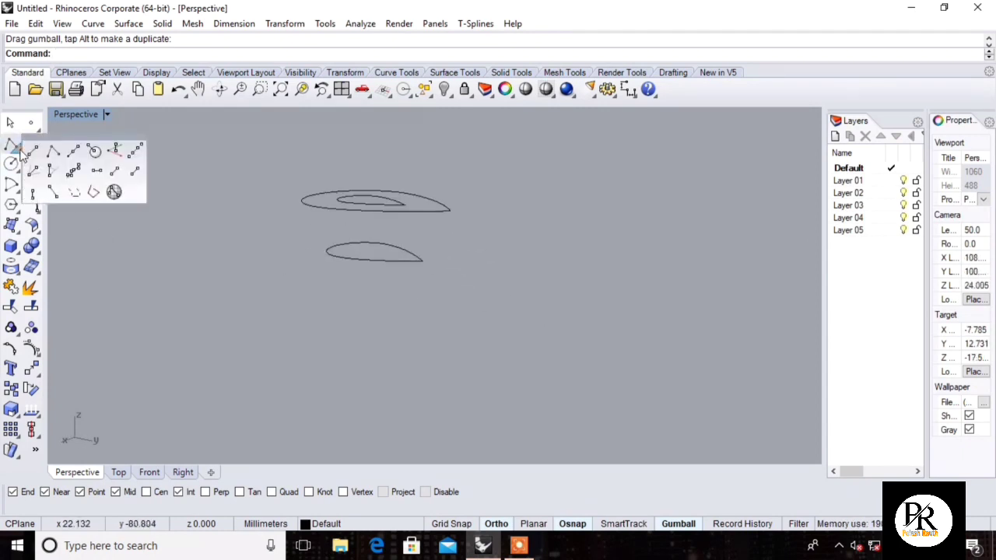
click(32, 152)
scroll(474, 226, up, 3)
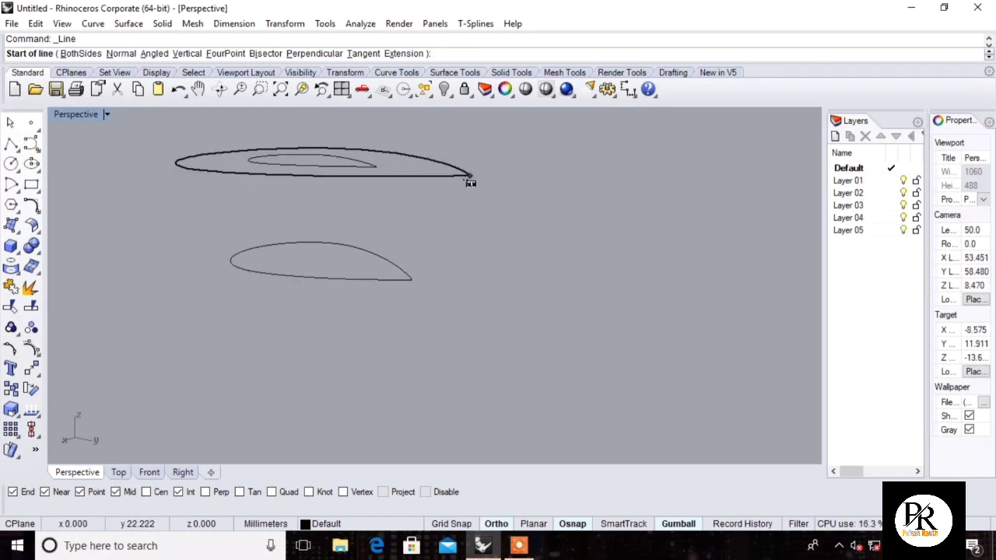
scroll(467, 191, down, 3)
mouse_move(456, 213)
right_down()
mouse_move(410, 232)
mouse_move(458, 225)
mouse_move(452, 205)
mouse_move(469, 195)
right_up()
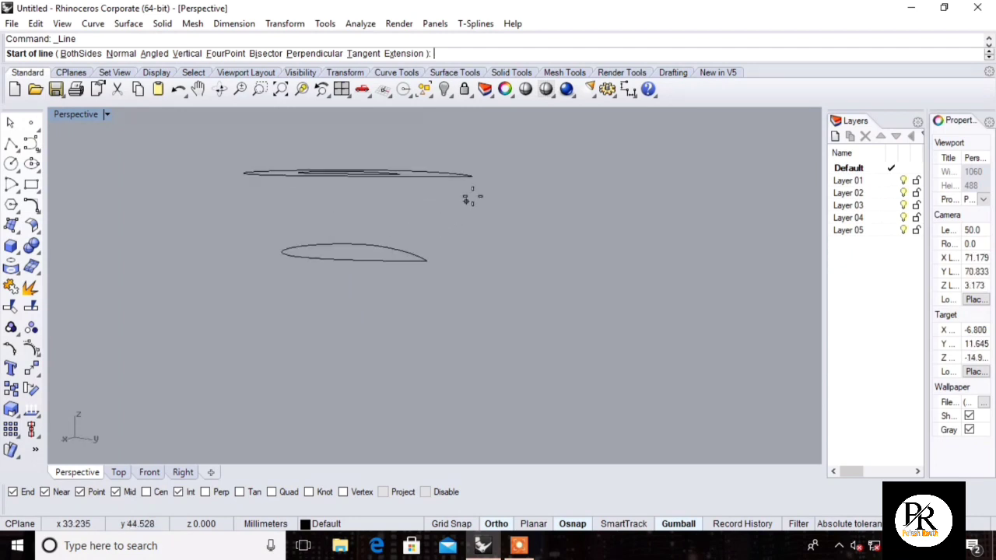
click(470, 174)
click(429, 263)
mouse_move(429, 263)
right_down()
mouse_move(470, 250)
mouse_move(444, 339)
mouse_move(474, 319)
right_up()
Step: Select both the outer teardrop curve and the lowered teardrop curve
scroll(438, 263, up, 2)
scroll(439, 265, up, 2)
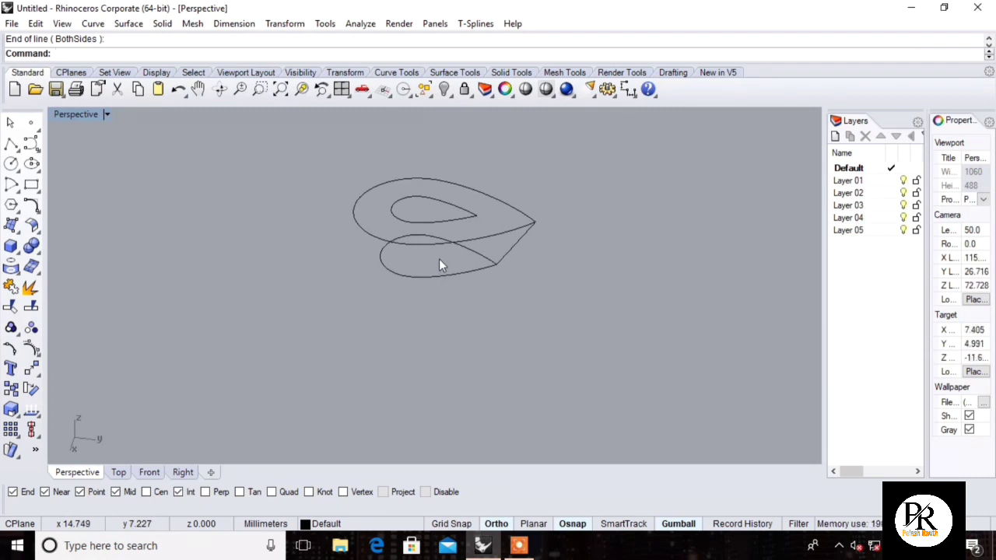
scroll(439, 257, down, 2)
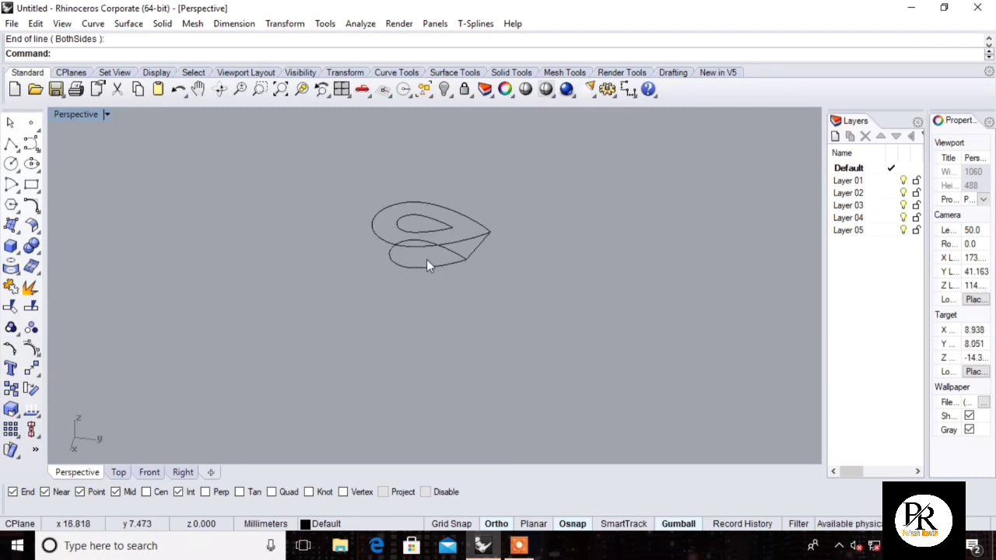
scroll(426, 259, up, 2)
click(501, 231)
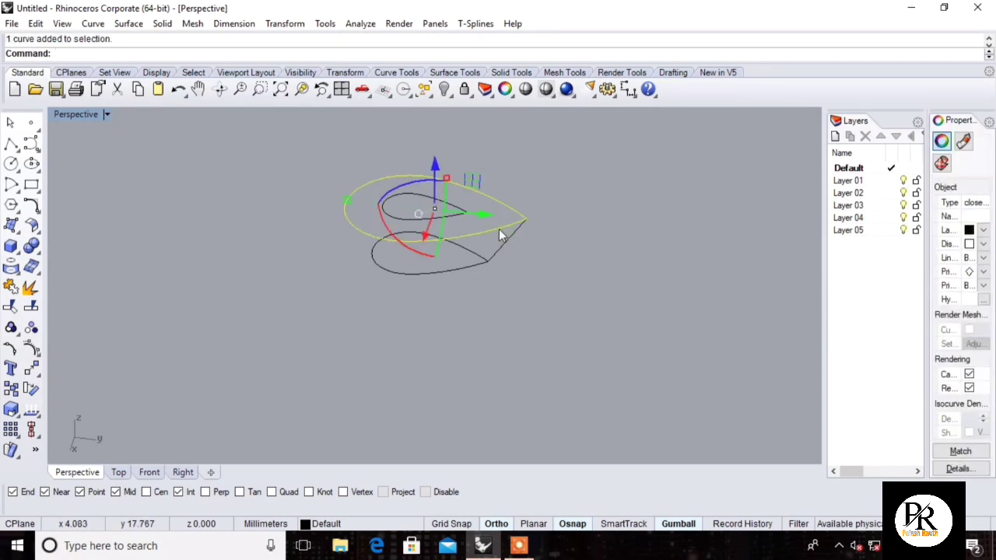
shift+click(460, 274)
text(Sw)
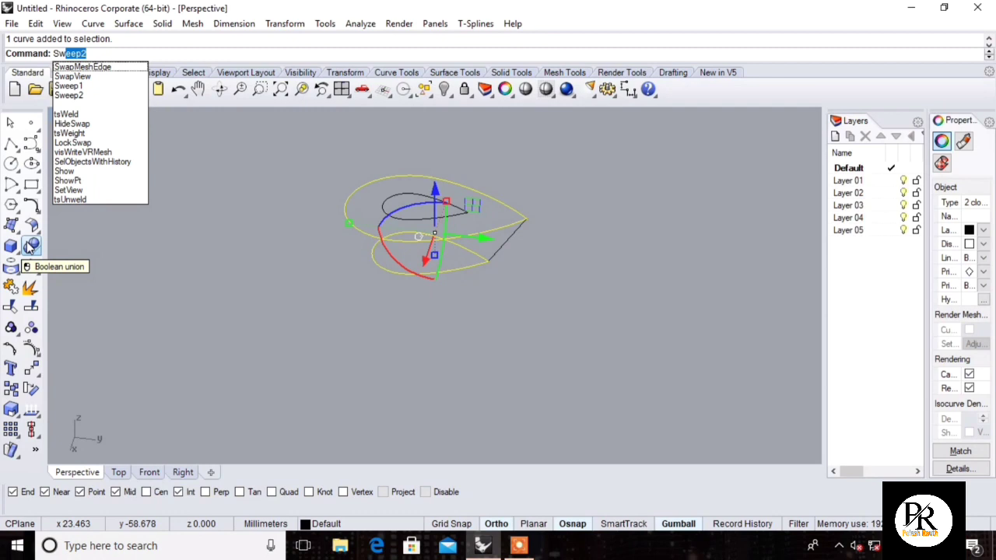
Step: Sweep2 the connecting line along the outer and lowered teardrop rails to form the bowl wall
key(Return)
click(502, 245)
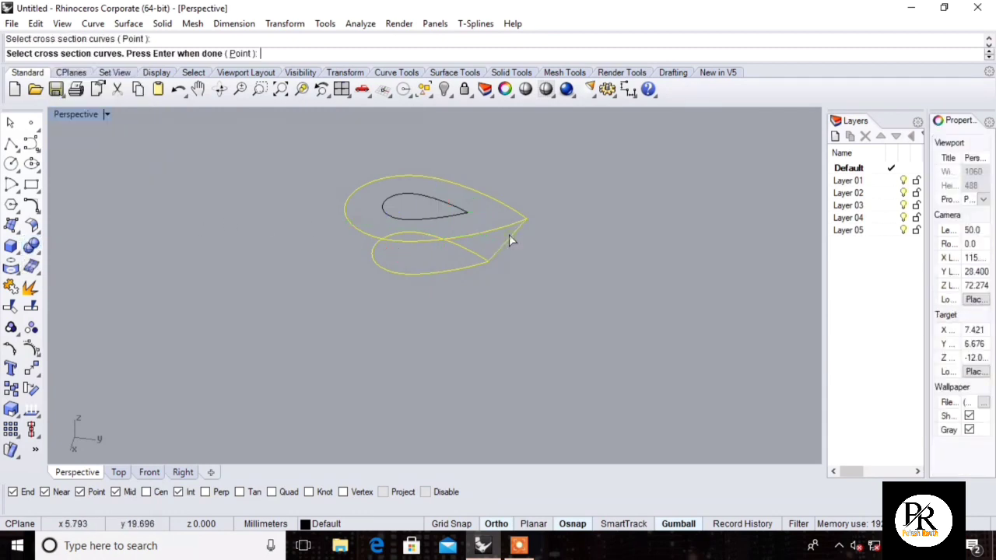
key(Return)
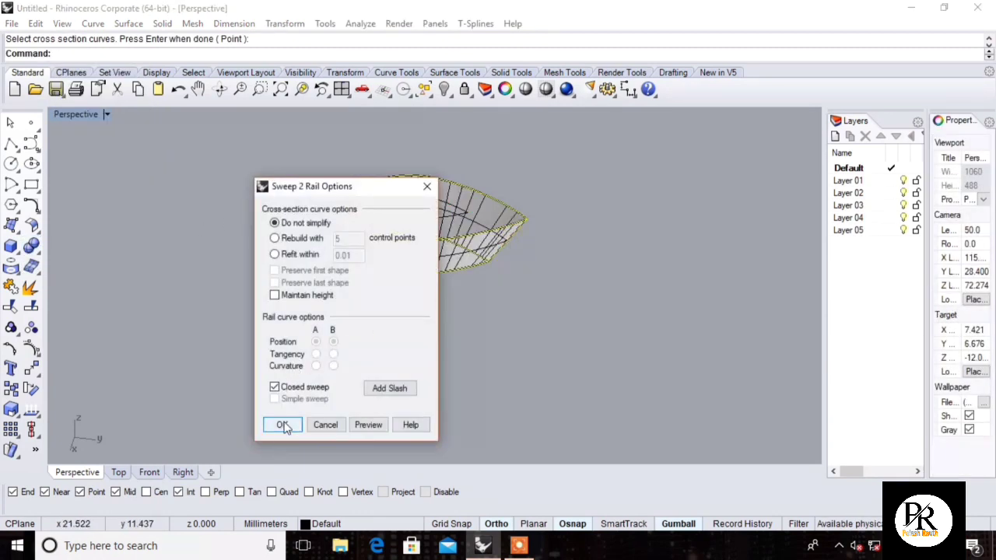
click(283, 425)
mouse_move(491, 397)
right_down()
mouse_move(435, 395)
mouse_move(257, 290)
mouse_move(313, 171)
mouse_move(454, 427)
mouse_move(456, 125)
mouse_move(453, 299)
mouse_move(453, 210)
mouse_move(473, 303)
mouse_move(473, 231)
mouse_move(407, 151)
mouse_move(324, 170)
mouse_move(394, 200)
mouse_move(360, 211)
mouse_move(432, 210)
mouse_move(391, 201)
mouse_move(397, 287)
mouse_move(335, 247)
mouse_move(406, 318)
mouse_move(370, 224)
right_up()
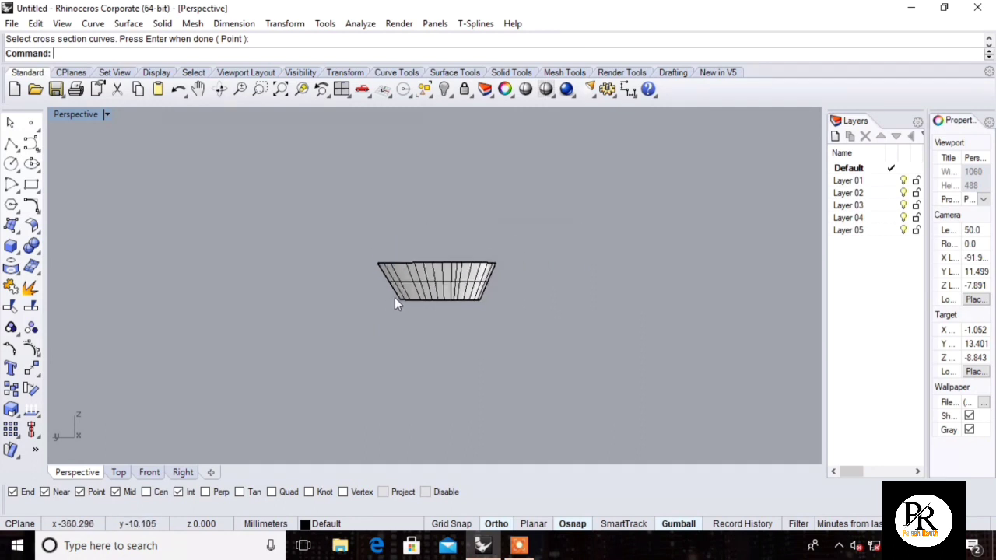
Step: Select the bowl's rim curve from among the overlapping objects
right_drag(376, 307, 376, 280)
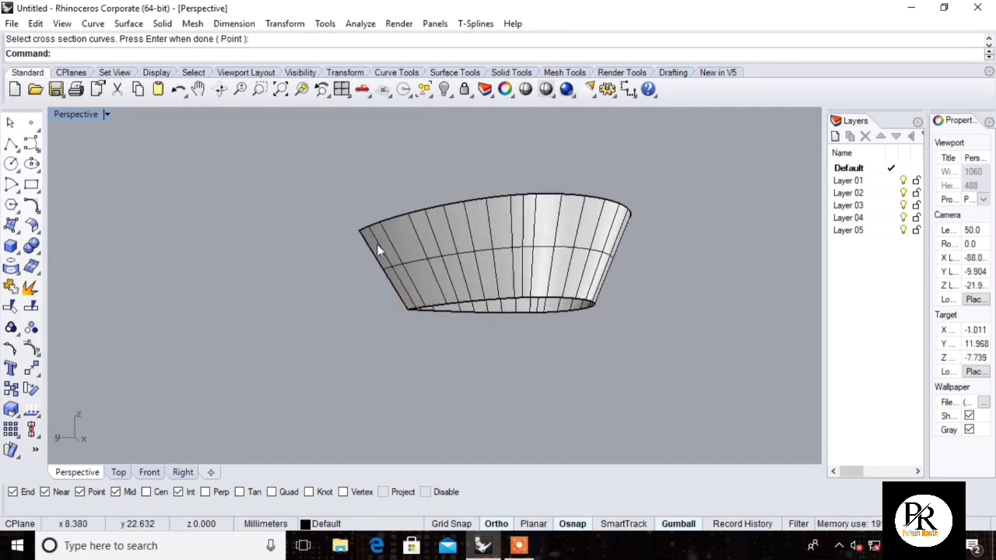
mouse_move(377, 244)
right_down()
mouse_move(383, 379)
mouse_move(401, 309)
right_up()
click(412, 214)
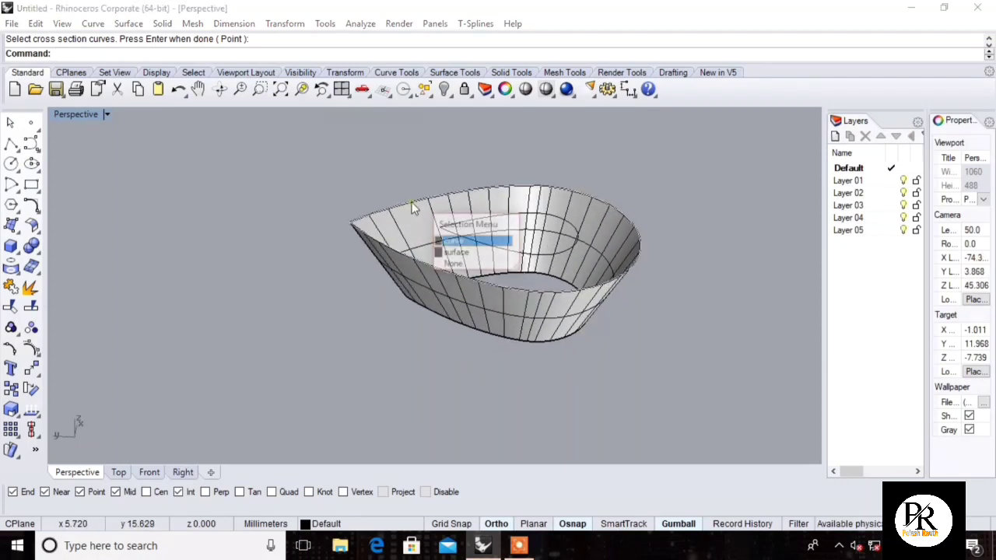
click(457, 246)
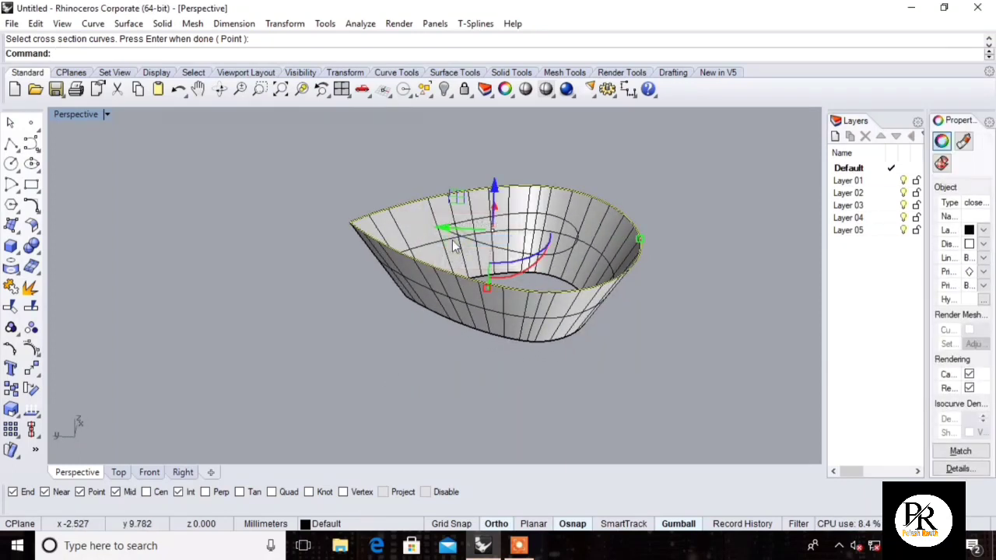
Step: Cap the bowl's top opening with a Patch surface
text(Patch)
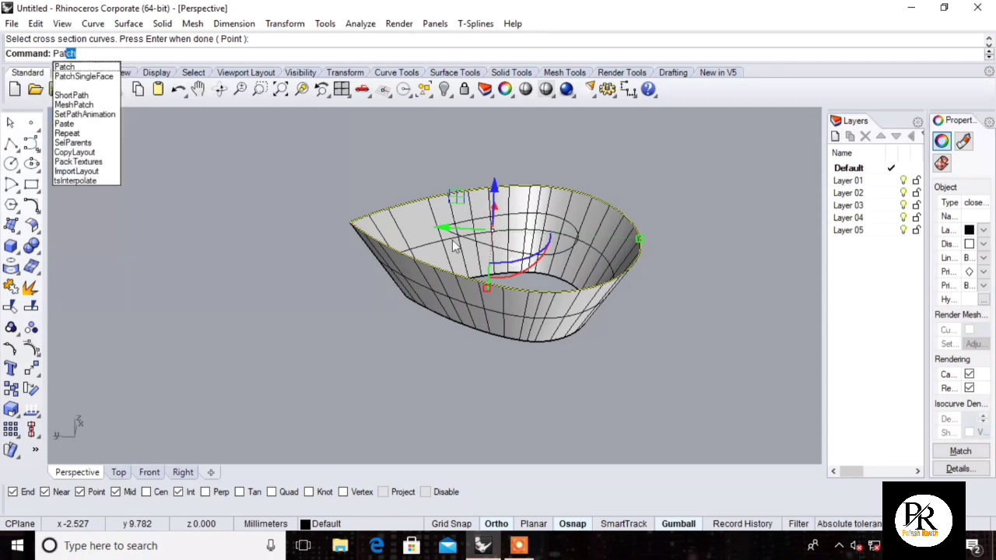
key(Return)
key(Return)
click(333, 191)
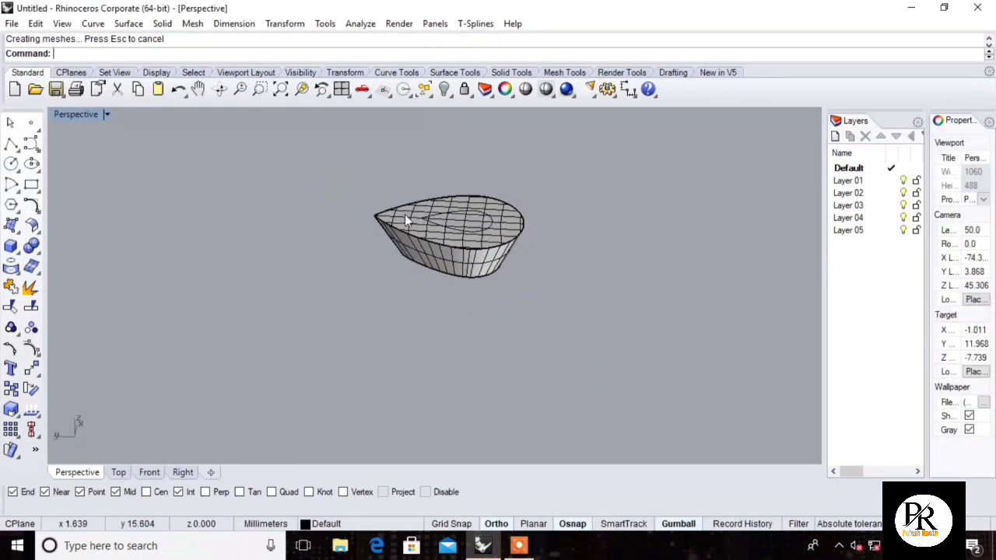
mouse_move(333, 191)
right_down()
mouse_move(430, 351)
mouse_move(409, 310)
right_up()
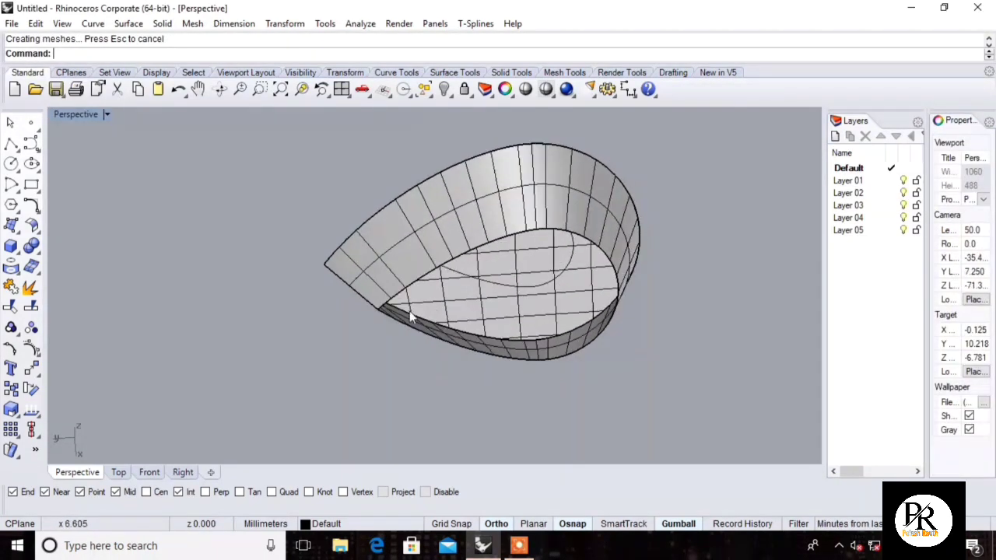
Step: Patch the bowl's other opening from its inner edge curve
click(428, 275)
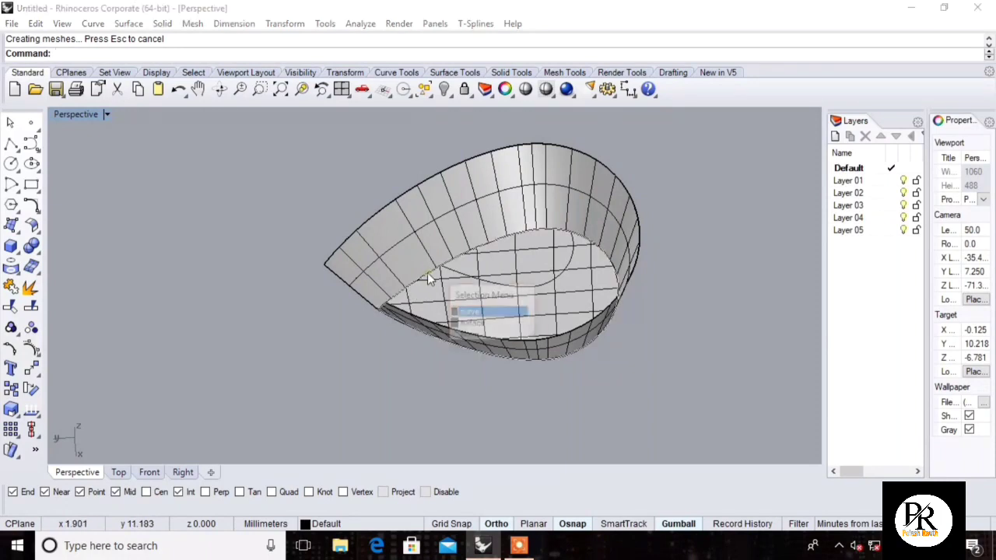
click(461, 312)
key(Return)
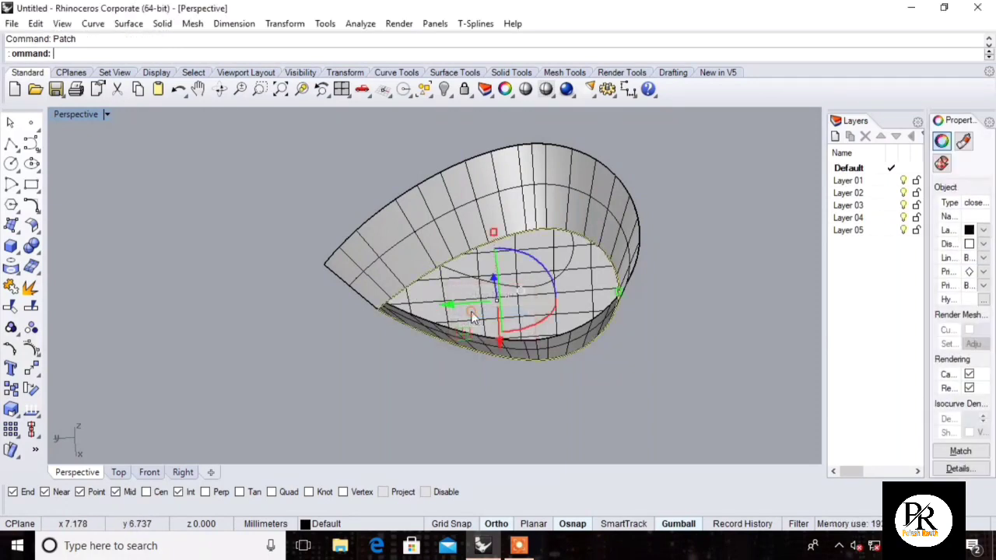
click(444, 377)
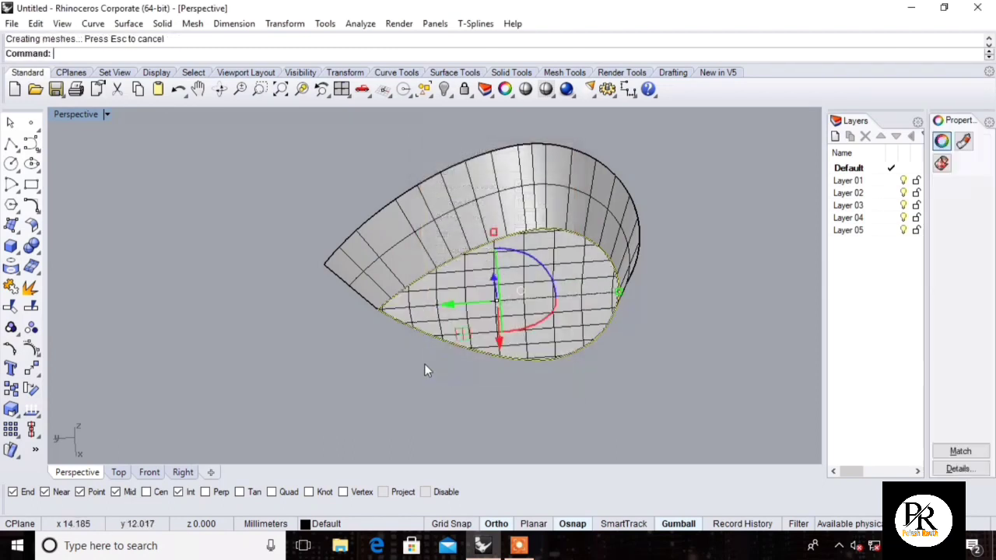
mouse_move(427, 333)
right_down()
mouse_move(447, 270)
mouse_move(444, 155)
mouse_move(442, 209)
right_up()
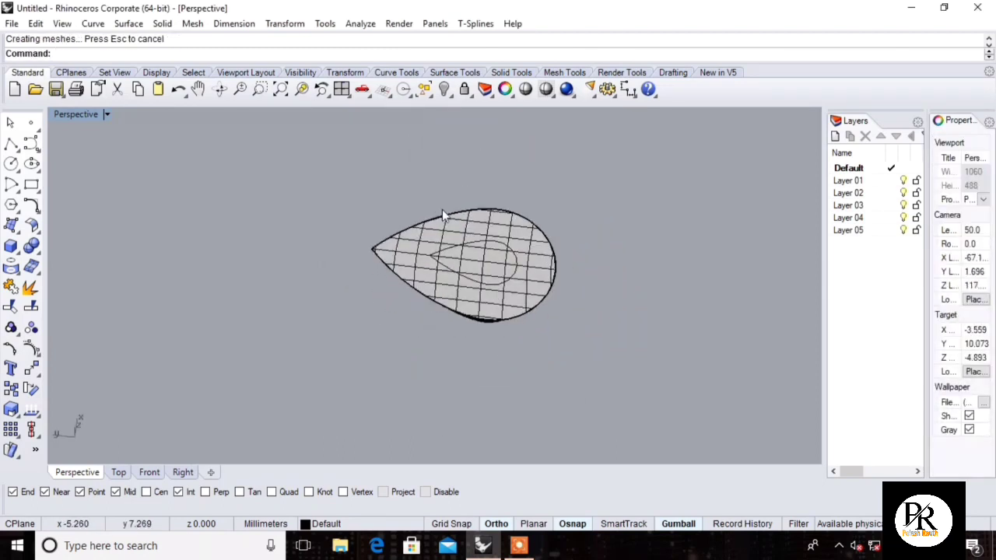
scroll(452, 238, down, 2)
scroll(587, 199, up, 5)
scroll(586, 199, down, 3)
right_drag(606, 180, 528, 260)
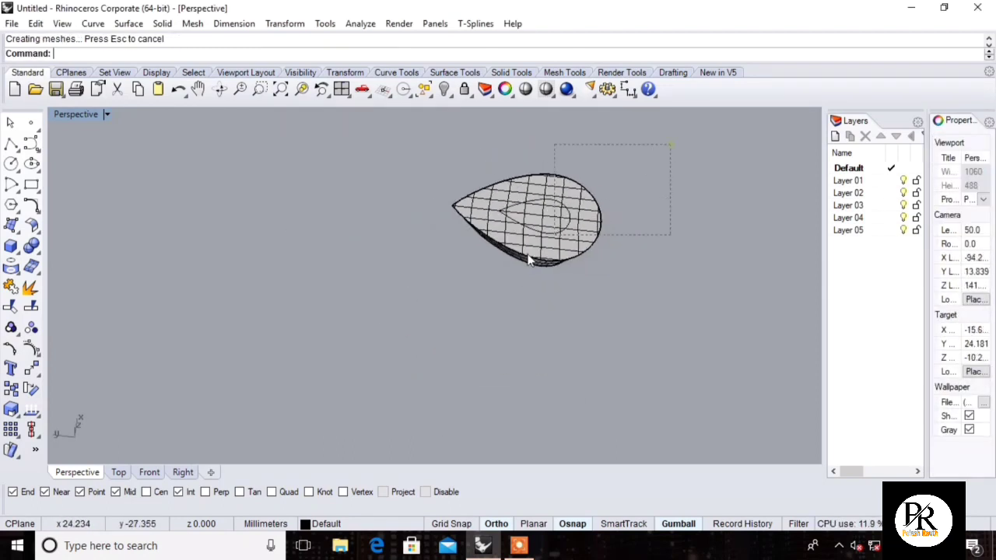
Step: Join all the bowl surfaces into one closed polysurface
drag(358, 333, 357, 332)
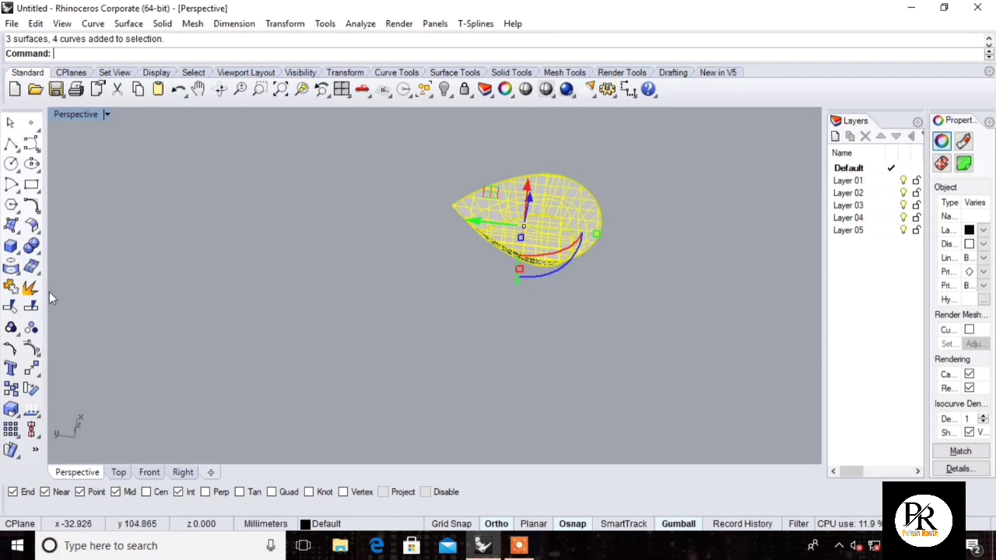
click(10, 289)
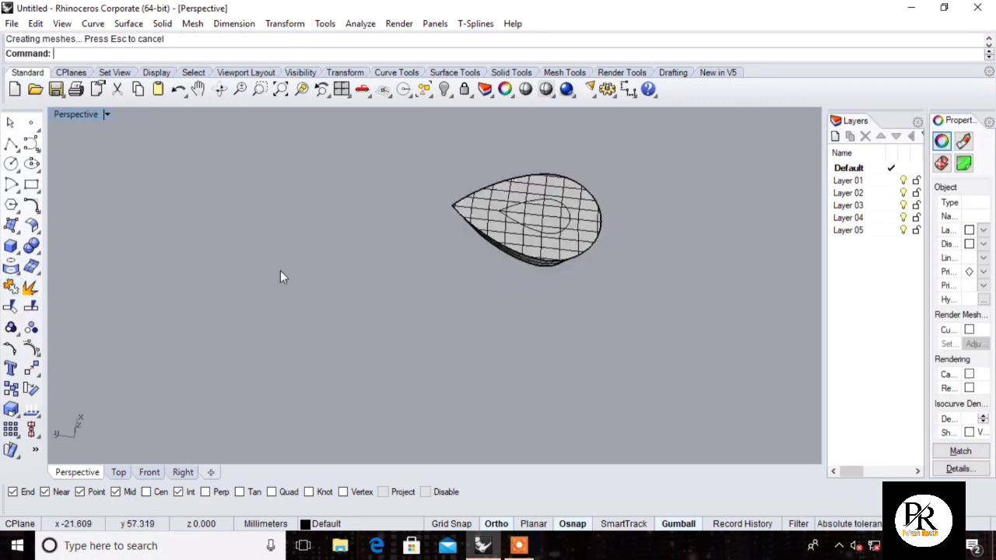
scroll(432, 254, down, 3)
scroll(410, 249, up, 2)
Step: Turn off isocurves on the joined bowl and view it side-on
drag(554, 199, 444, 257)
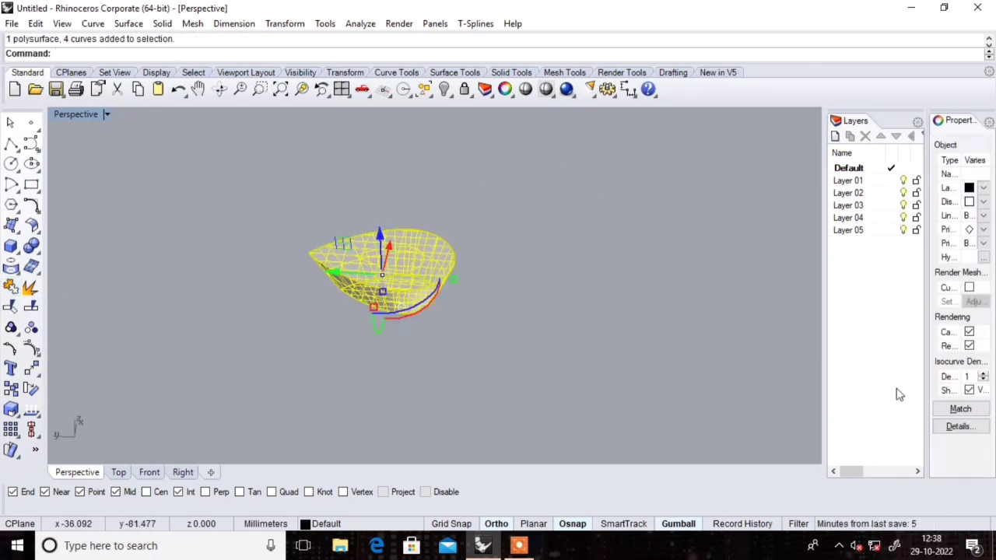
click(969, 433)
key(Escape)
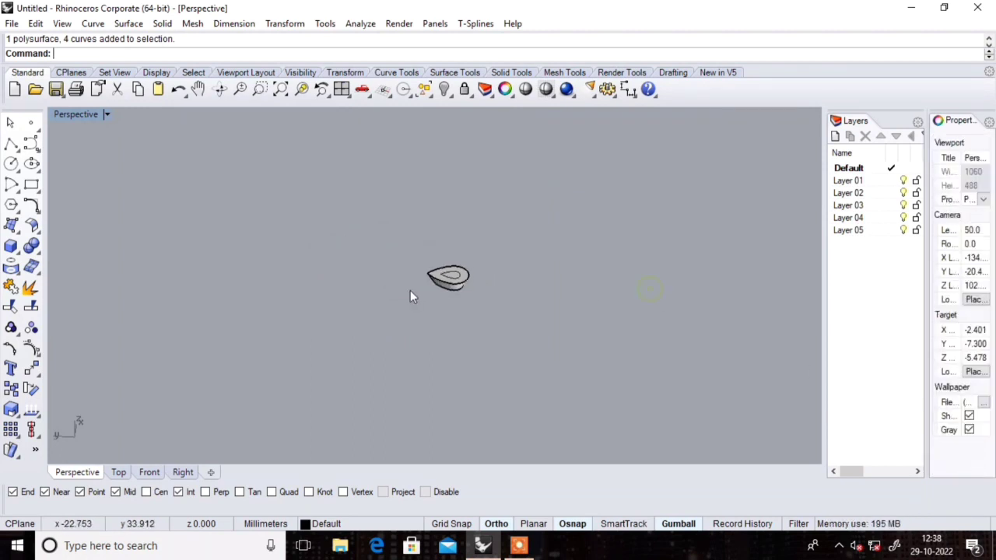
mouse_move(410, 290)
right_down()
mouse_move(526, 216)
mouse_move(502, 219)
right_up()
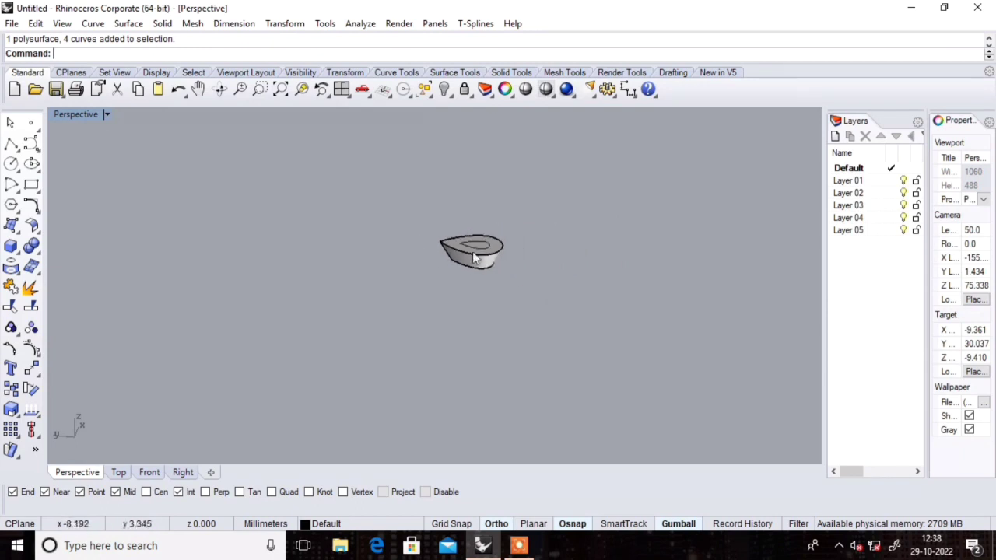
scroll(412, 248, up, 3)
right_drag(412, 249, 414, 294)
scroll(414, 295, up, 1)
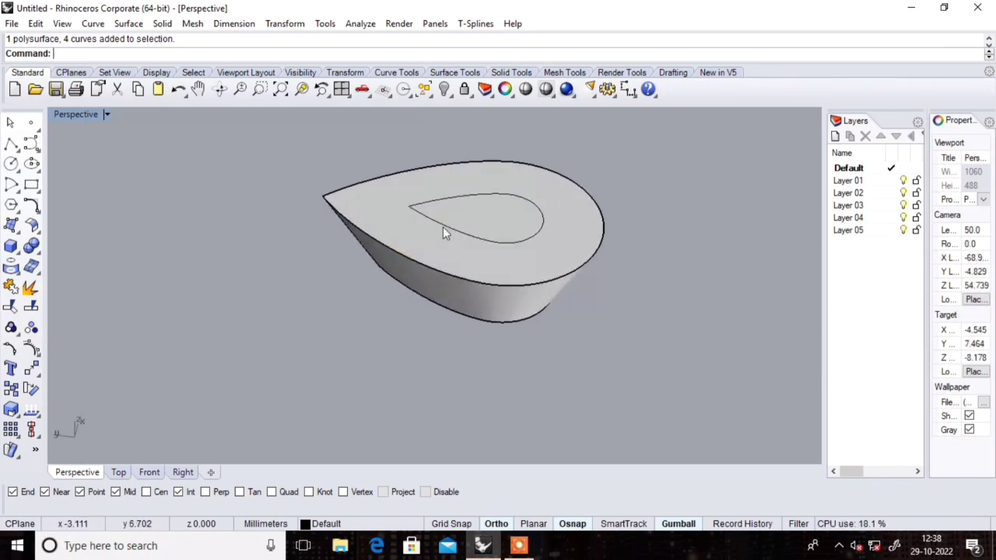
Step: Patch the inner teardrop curve on top into a flat teardrop surface
click(395, 217)
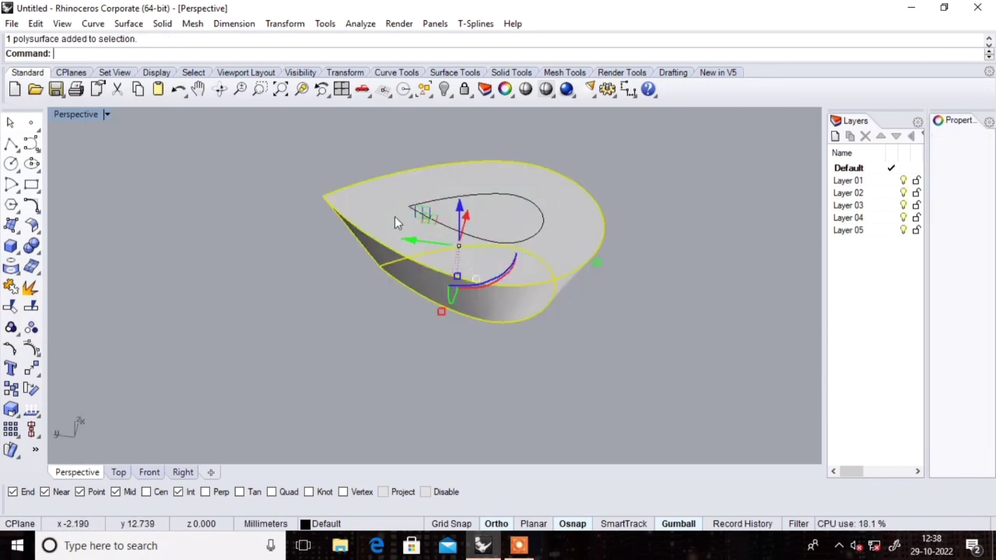
click(258, 298)
click(467, 237)
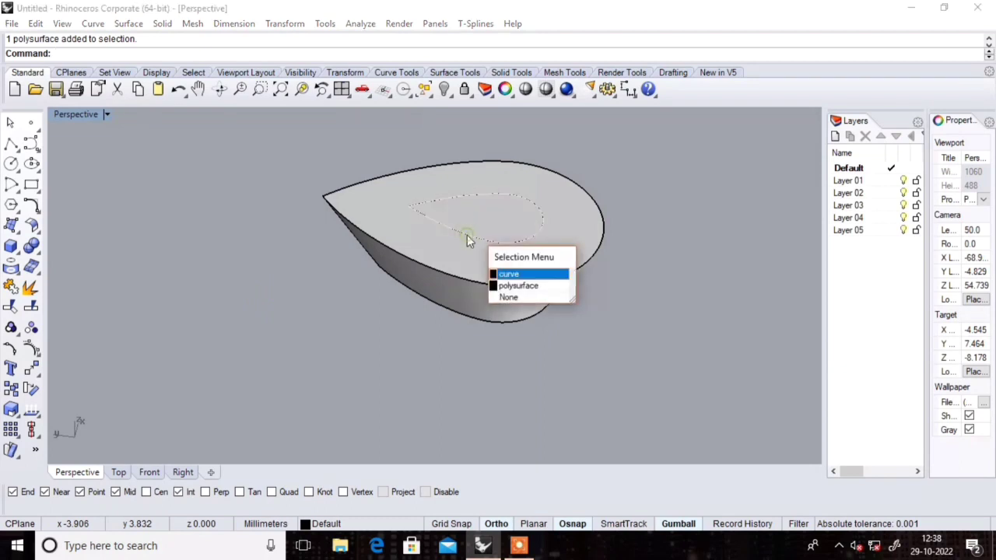
click(489, 274)
right_drag(487, 276, 455, 235)
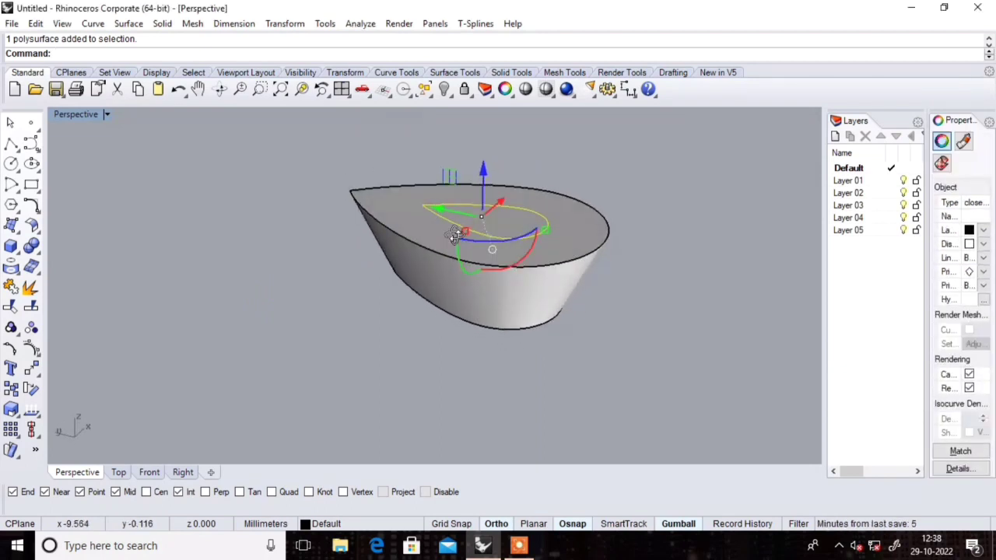
text(p)
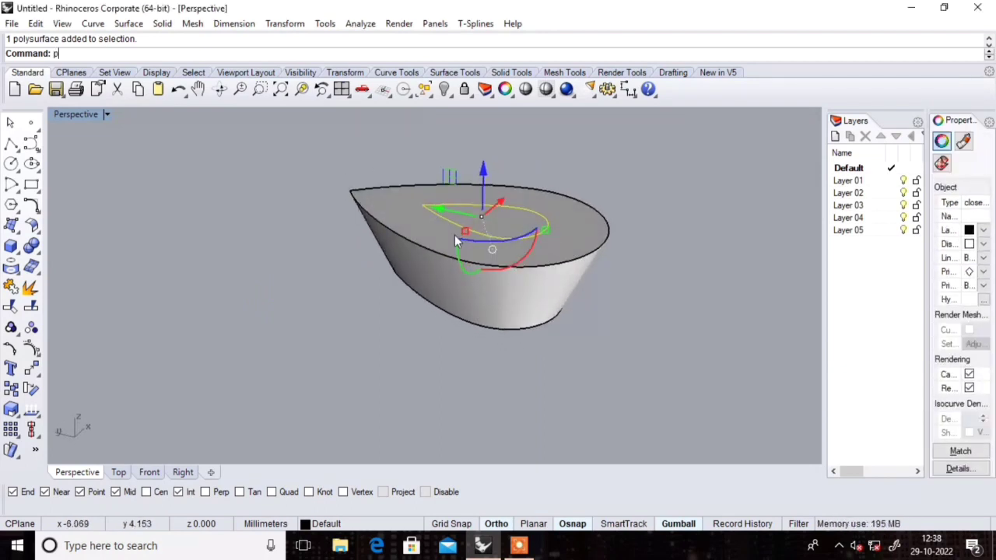
text(atch)
key(Return)
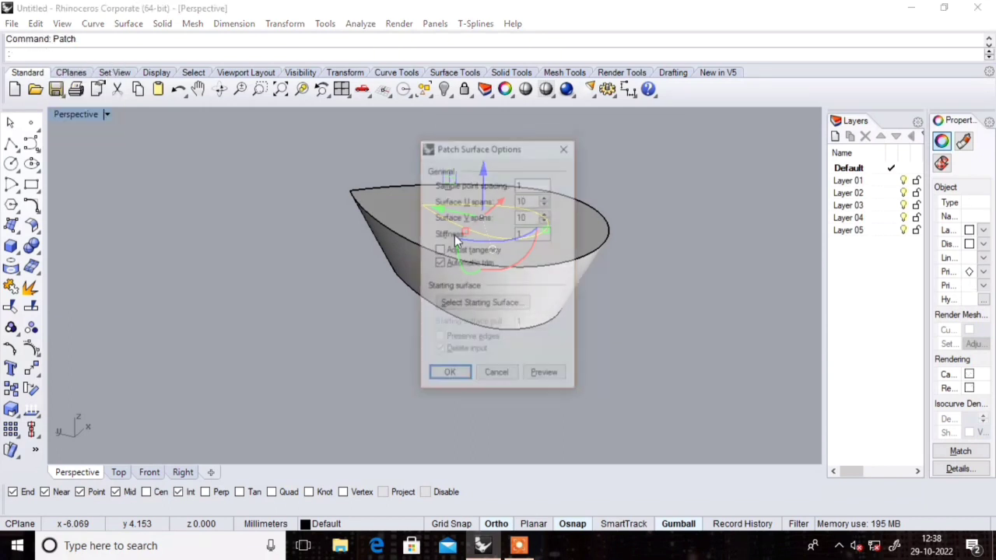
key(Return)
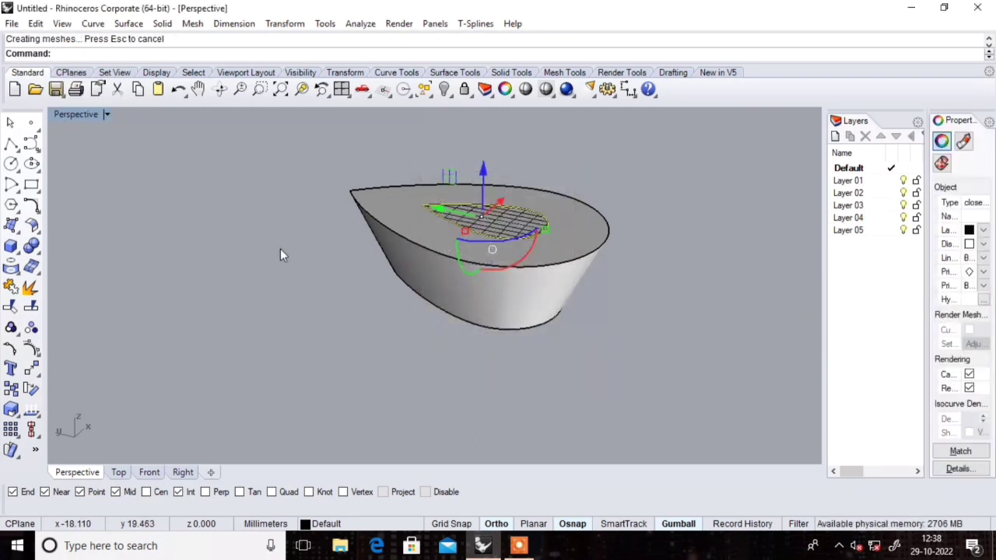
Step: Select the new teardrop patch surface rather than the bowl
click(280, 248)
scroll(344, 277, down, 3)
scroll(354, 245, up, 4)
mouse_move(354, 245)
right_down()
mouse_move(378, 383)
mouse_move(413, 247)
mouse_move(373, 236)
right_up()
scroll(413, 193, up, 3)
click(417, 204)
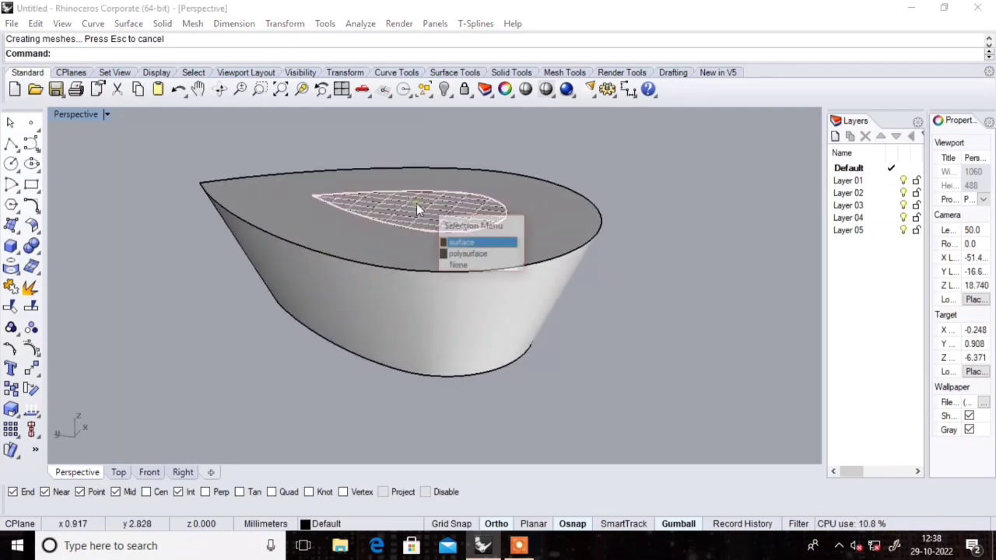
click(476, 241)
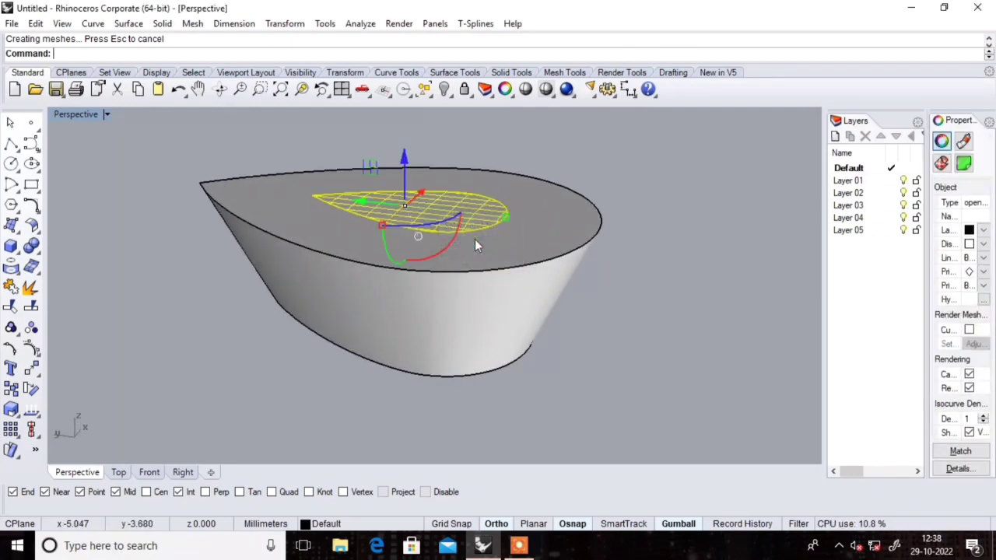
Step: Extrude the teardrop patch on both sides into a solid column piercing the bowl
click(18, 253)
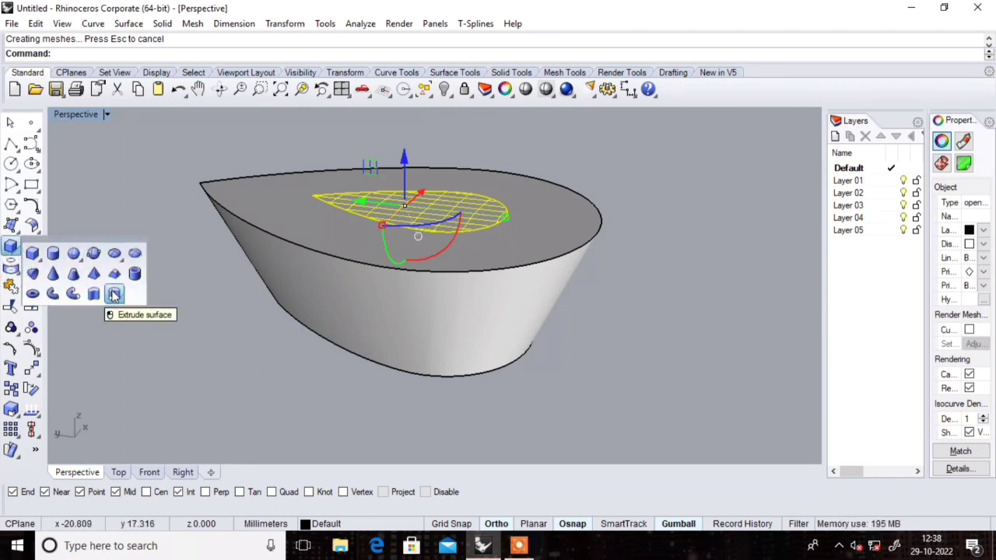
click(114, 294)
scroll(112, 289, down, 3)
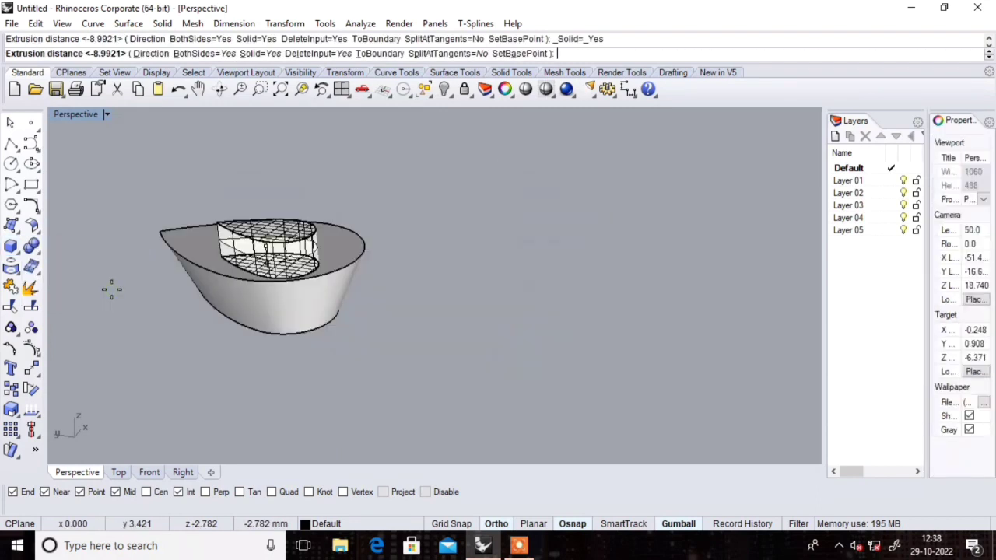
scroll(125, 326, down, 3)
click(145, 381)
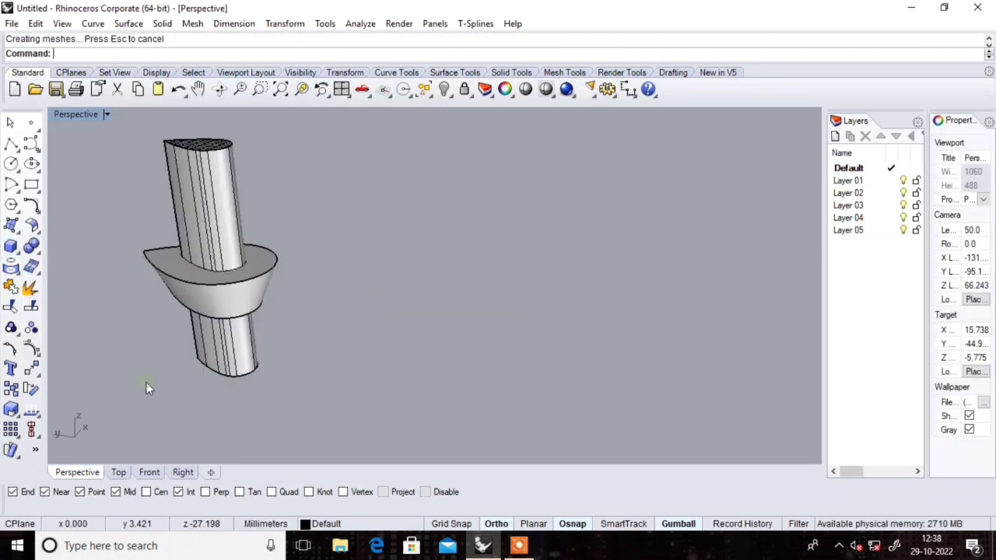
key(ctrl+shift+e)
right_drag(410, 274, 445, 432)
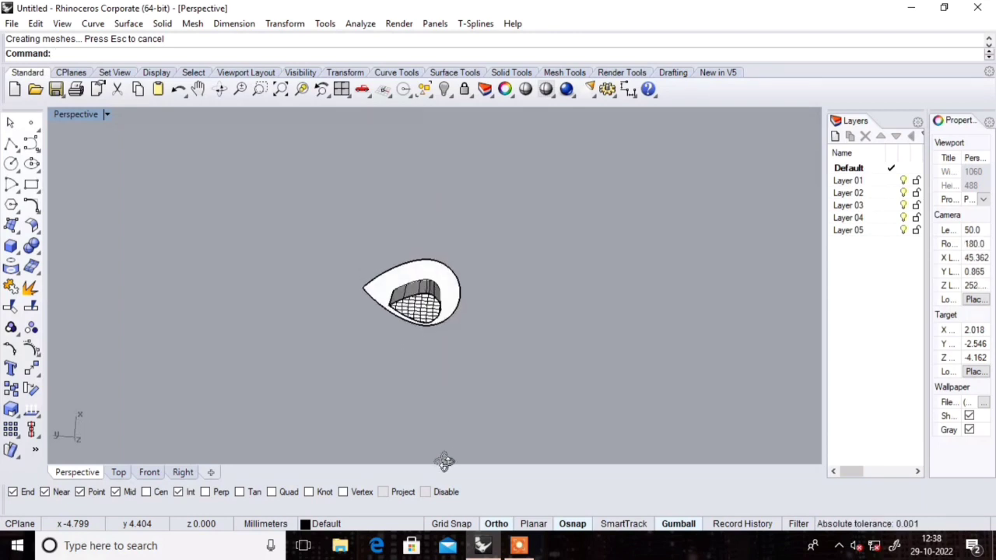
mouse_move(444, 432)
right_down()
mouse_move(425, 449)
mouse_move(212, 349)
mouse_move(267, 344)
right_up()
Step: Zoom in on the part in a maximized Perspective view and select the teardrop bowl
scroll(367, 263, down, 5)
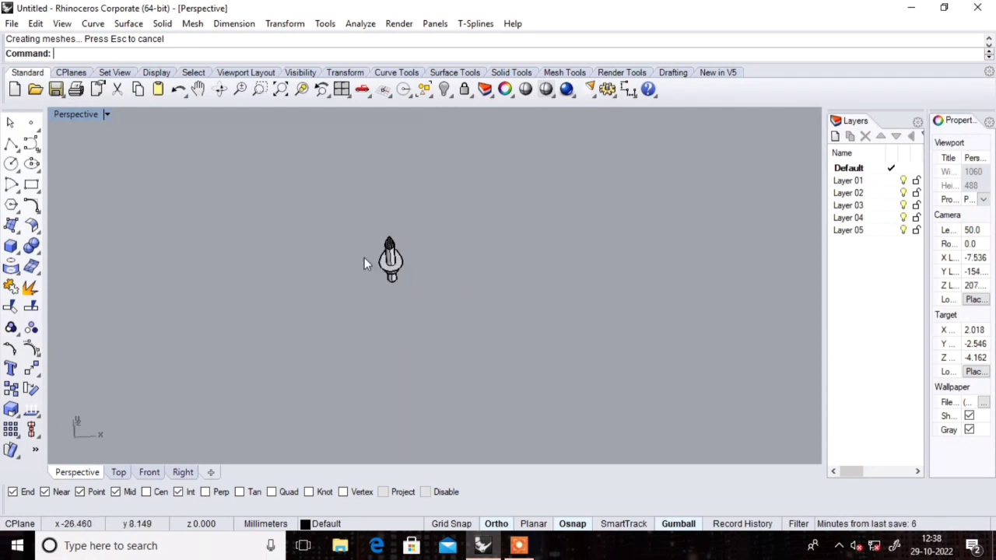
click(341, 89)
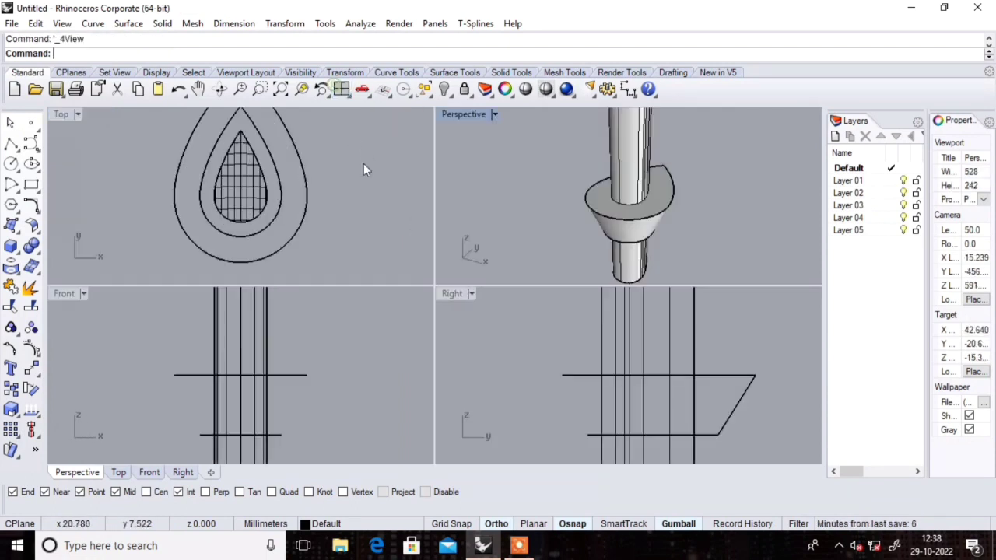
double_click(466, 114)
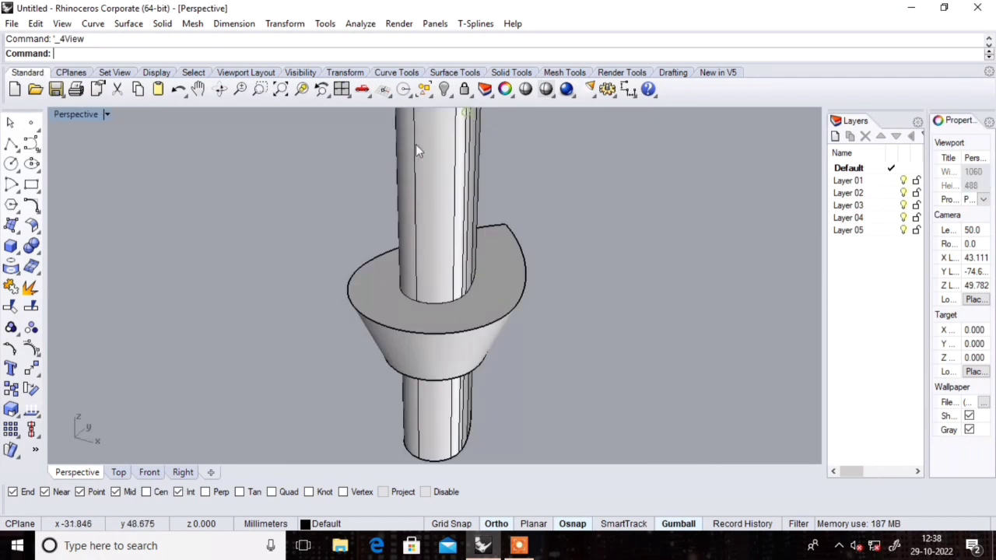
click(340, 89)
scroll(261, 135, down, 3)
scroll(259, 148, up, 5)
scroll(230, 162, up, 2)
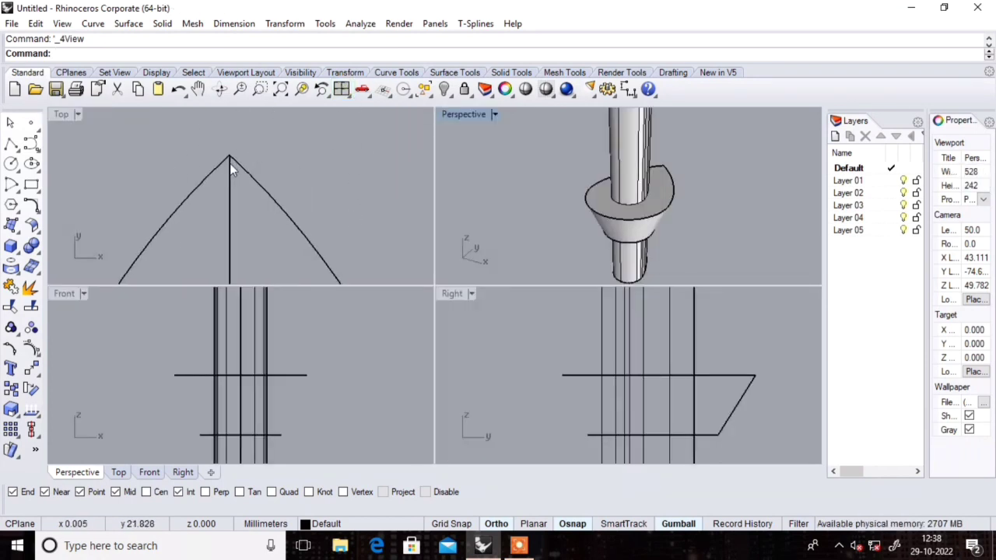
scroll(231, 162, up, 2)
scroll(264, 145, up, 1)
scroll(253, 142, down, 1)
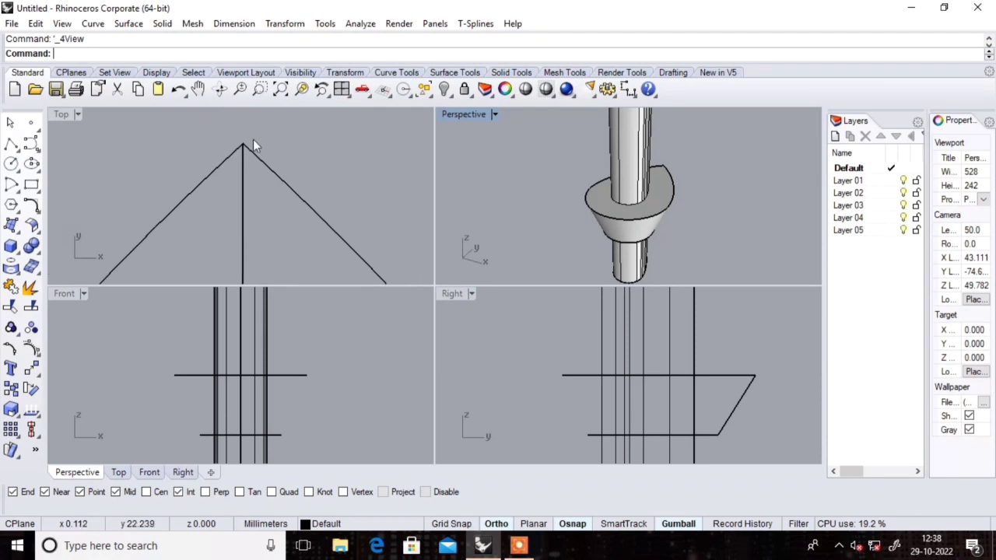
scroll(255, 137, down, 1)
scroll(260, 164, down, 1)
scroll(261, 178, down, 3)
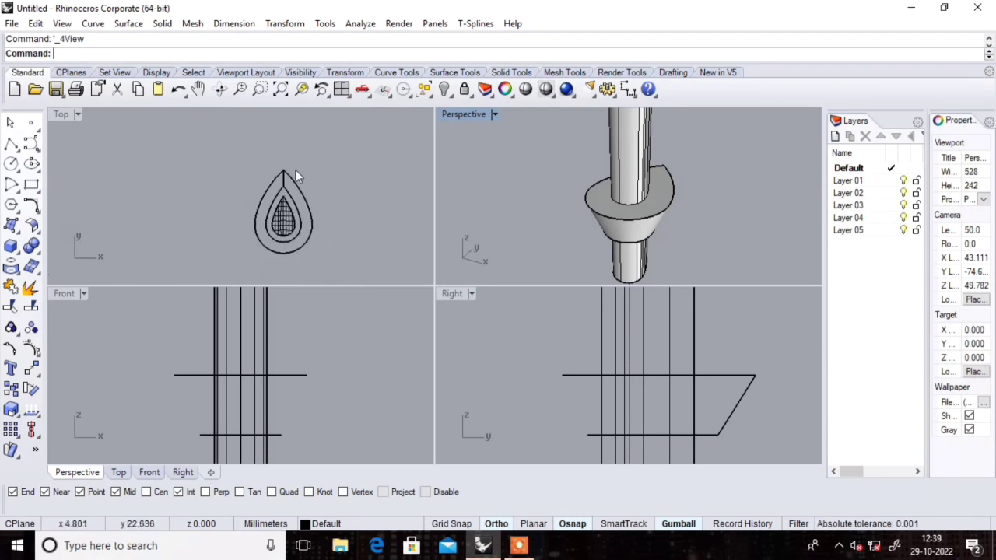
double_click(455, 115)
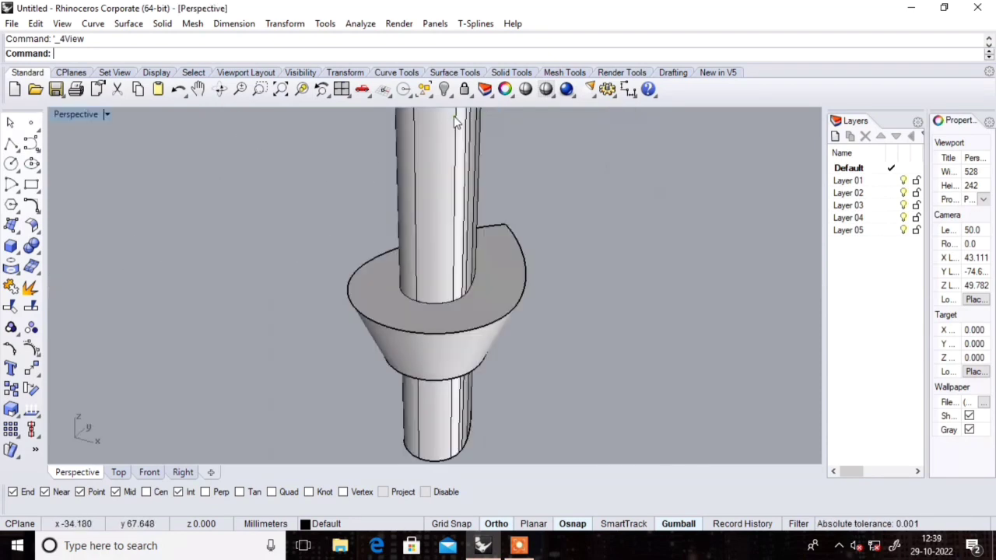
scroll(458, 269, down, 3)
scroll(458, 269, up, 2)
scroll(458, 269, up, 1)
scroll(457, 269, up, 3)
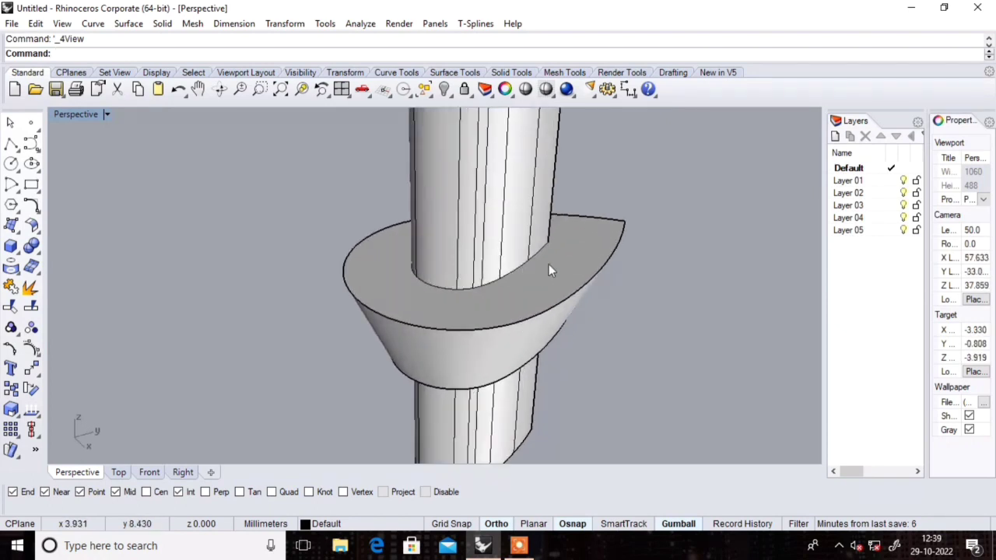
click(552, 264)
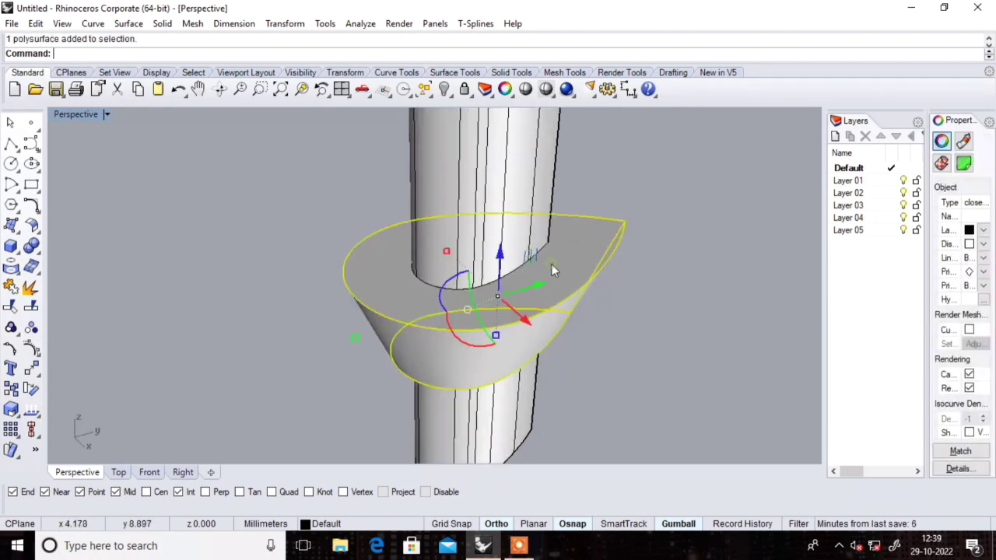
Step: Boolean-difference the teardrop column out of the bowl
click(35, 253)
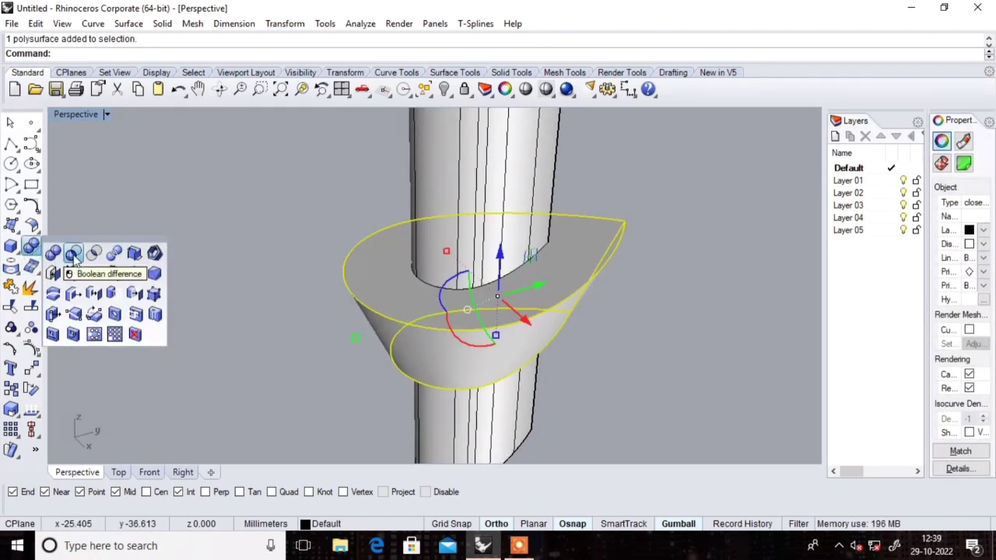
click(73, 253)
click(456, 184)
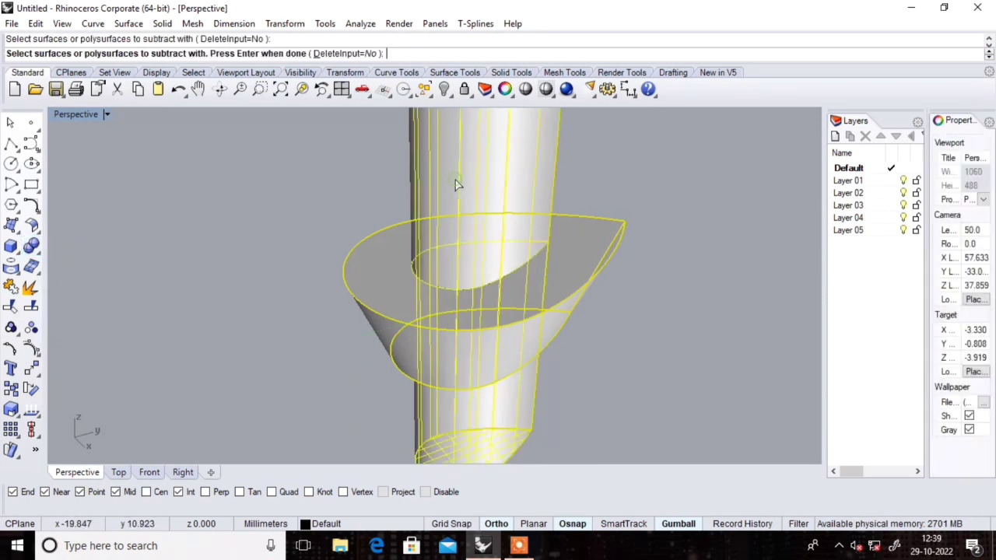
key(Return)
Step: Delete the leftover column and view the teardrop hole from above
click(458, 185)
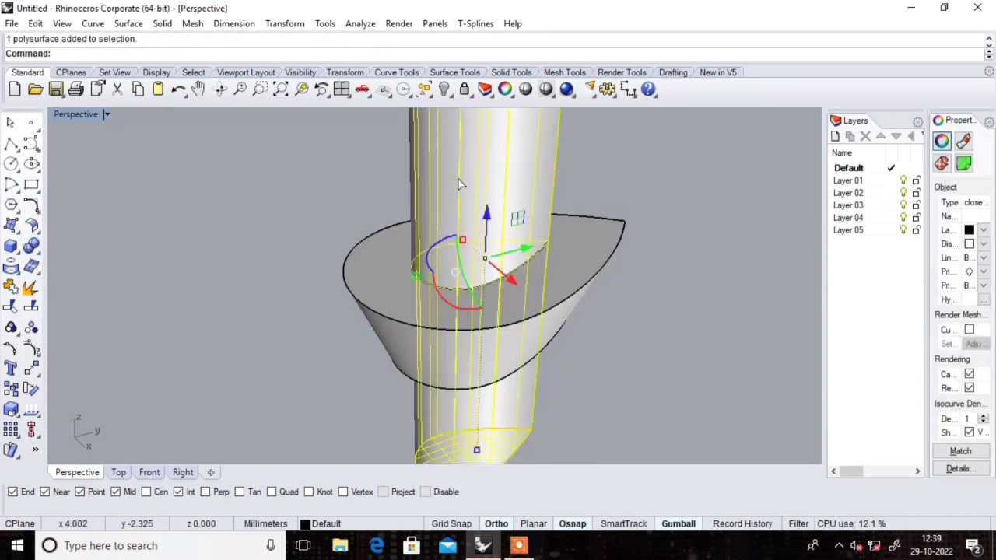
key(Delete)
mouse_move(451, 213)
right_down()
mouse_move(444, 314)
mouse_move(536, 349)
mouse_move(562, 206)
mouse_move(551, 154)
mouse_move(525, 285)
mouse_move(393, 309)
mouse_move(314, 309)
mouse_move(300, 329)
mouse_move(355, 290)
right_up()
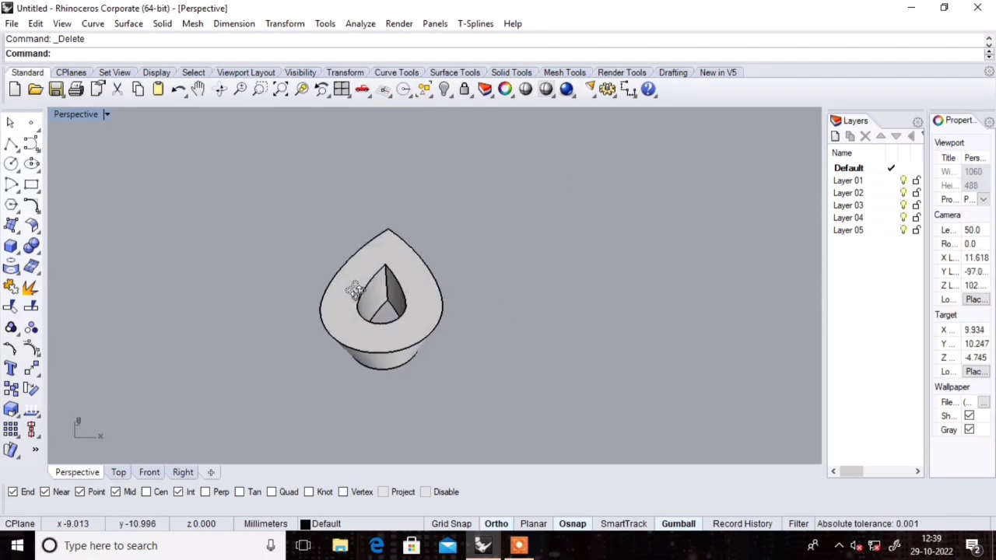
Step: Try a 5 mm fillet on the teardrop hole's top edge, then undo it
click(36, 258)
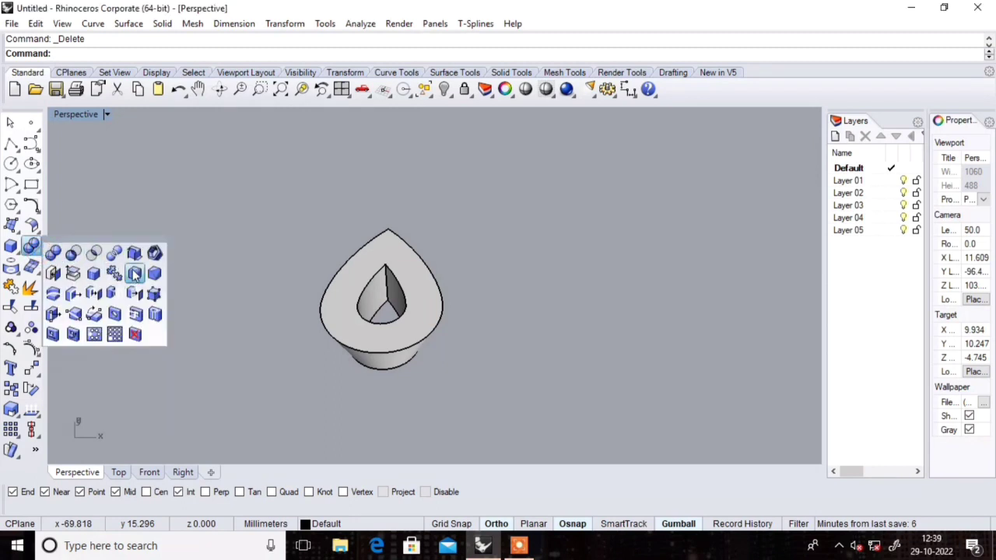
click(132, 274)
text(5)
key(Return)
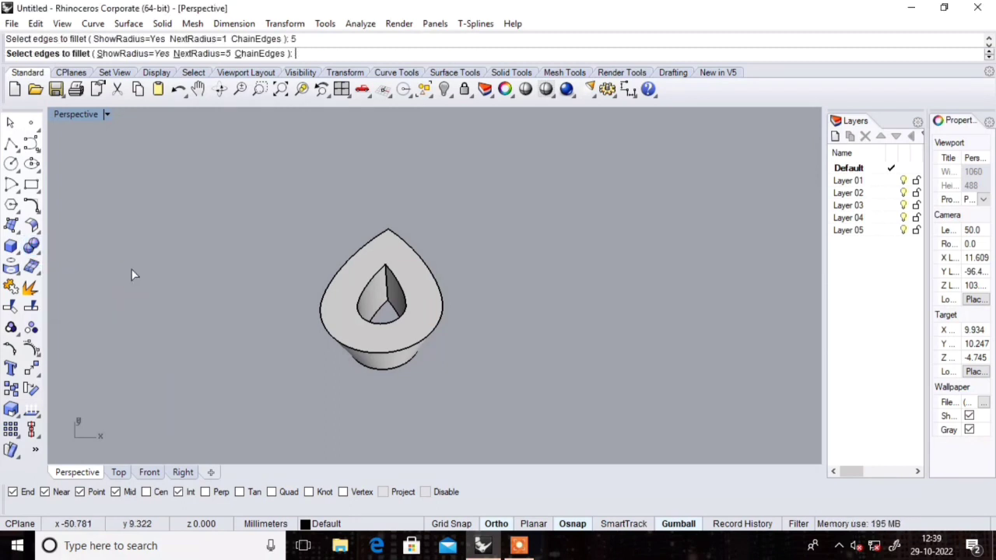
click(375, 291)
click(380, 282)
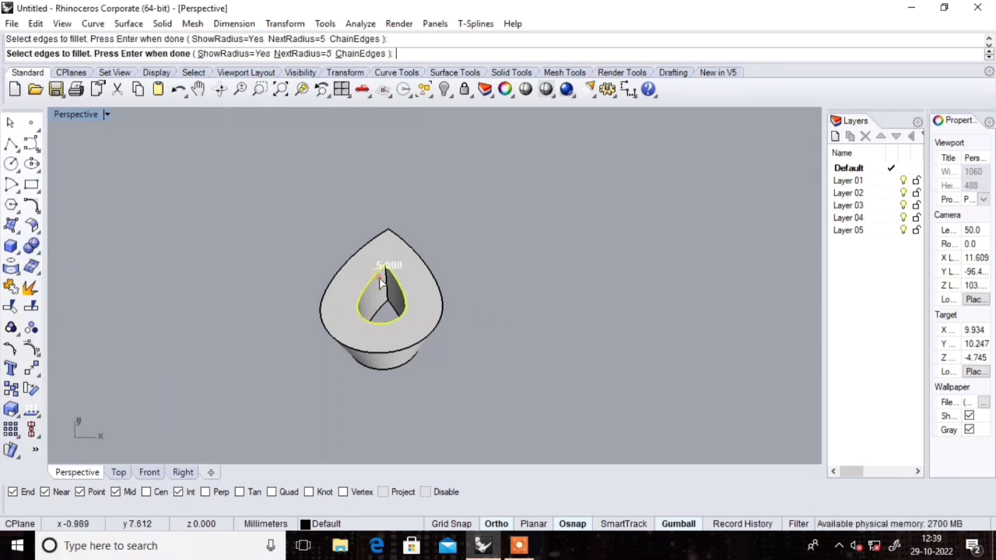
key(Return)
key(Return)
right_drag(382, 284, 380, 322)
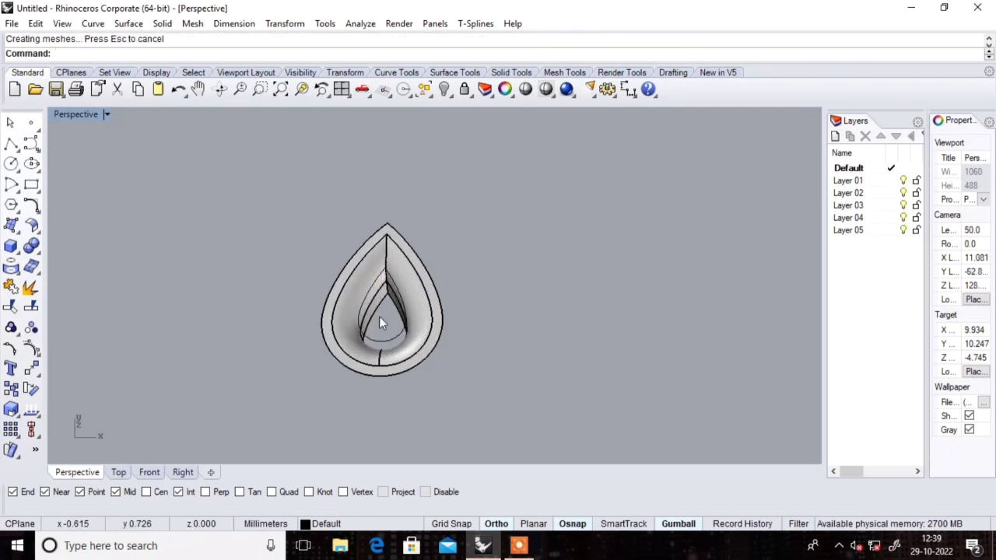
key(ctrl+z)
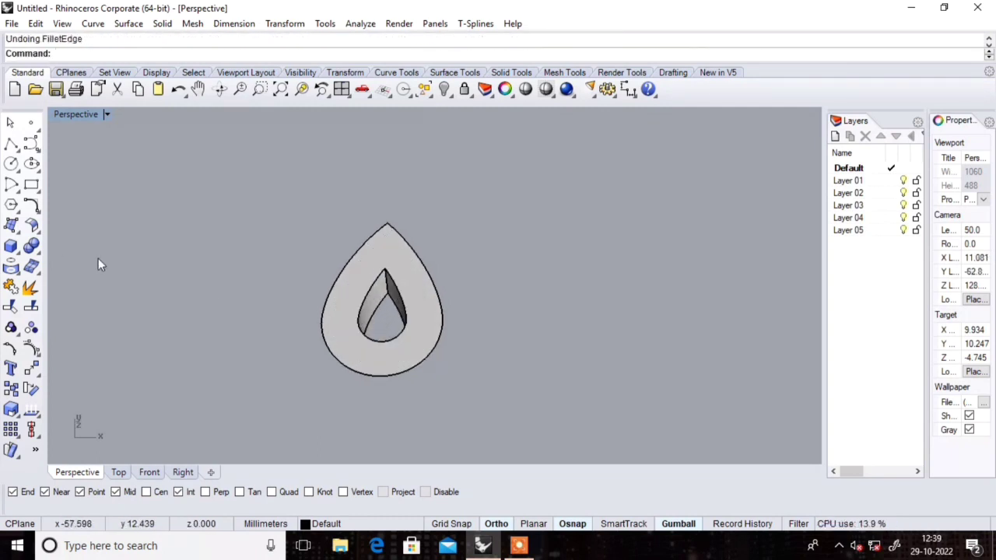
Step: Chamfer the hole's top edge at 5, inspect it, and undo
click(38, 252)
click(153, 274)
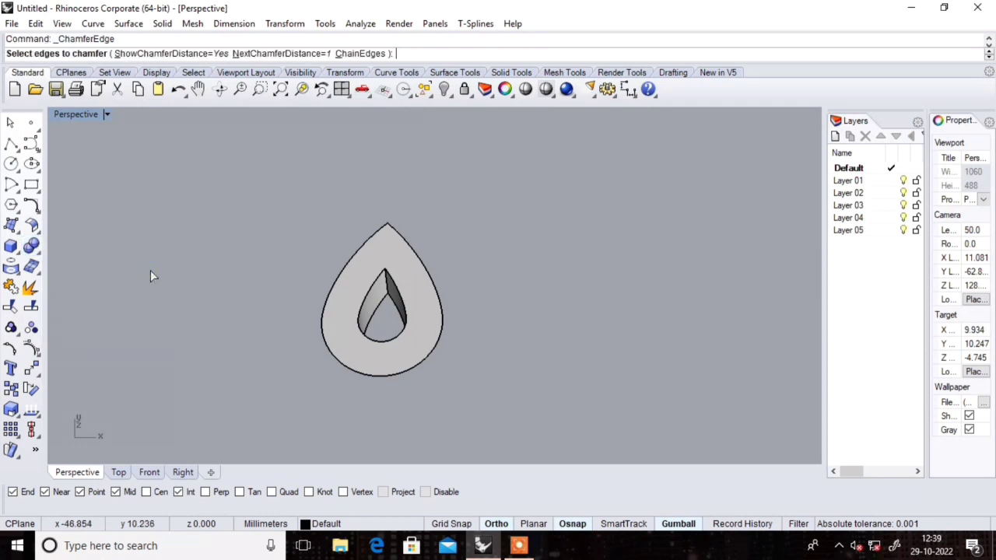
text(5)
key(Return)
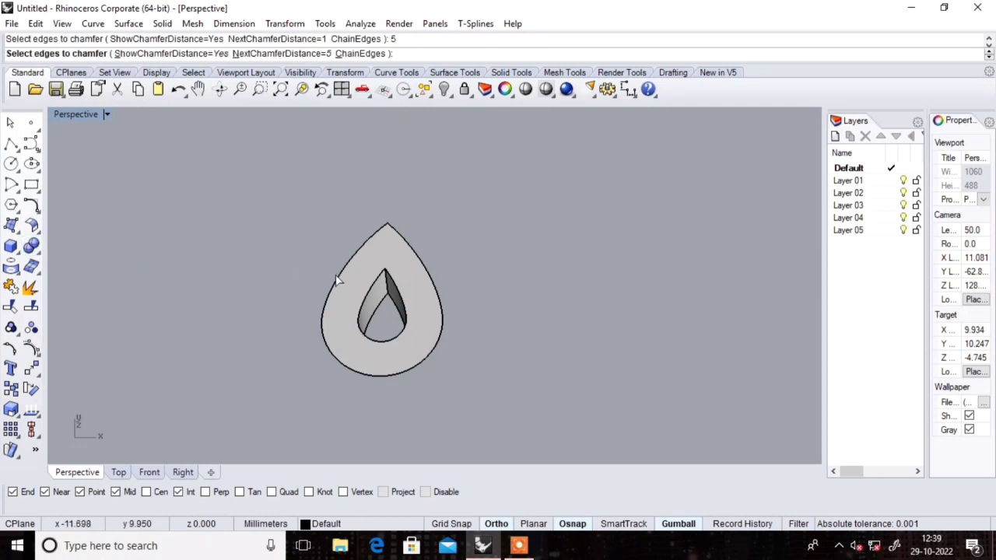
click(377, 285)
key(Return)
key(Return)
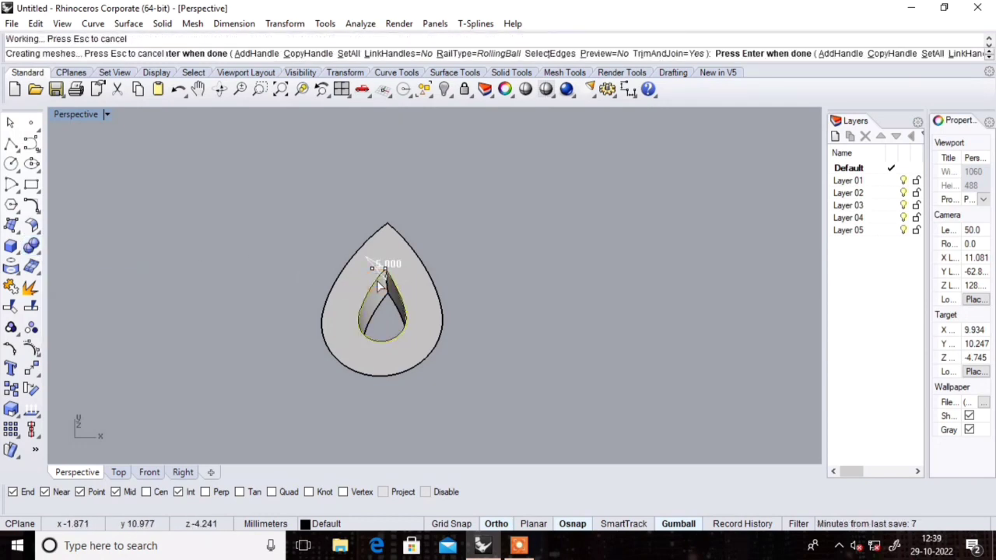
scroll(379, 285, down, 3)
scroll(379, 285, up, 5)
mouse_move(381, 288)
right_down()
mouse_move(427, 228)
mouse_move(418, 207)
right_up()
key(ctrl+z)
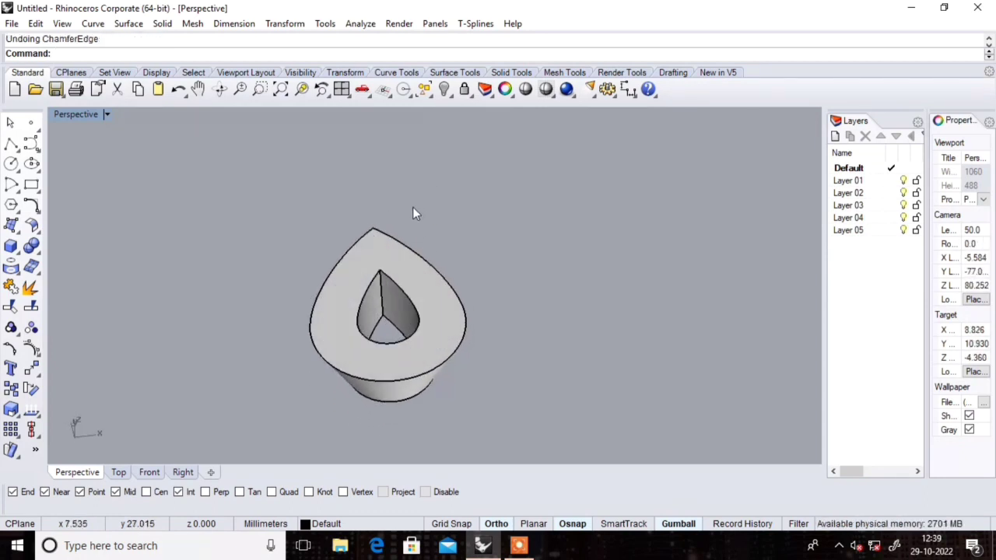
text(5.5)
Step: Reselect the bowl solid and try a 5.5 chamfer on the hole edge, then undo
key(Return)
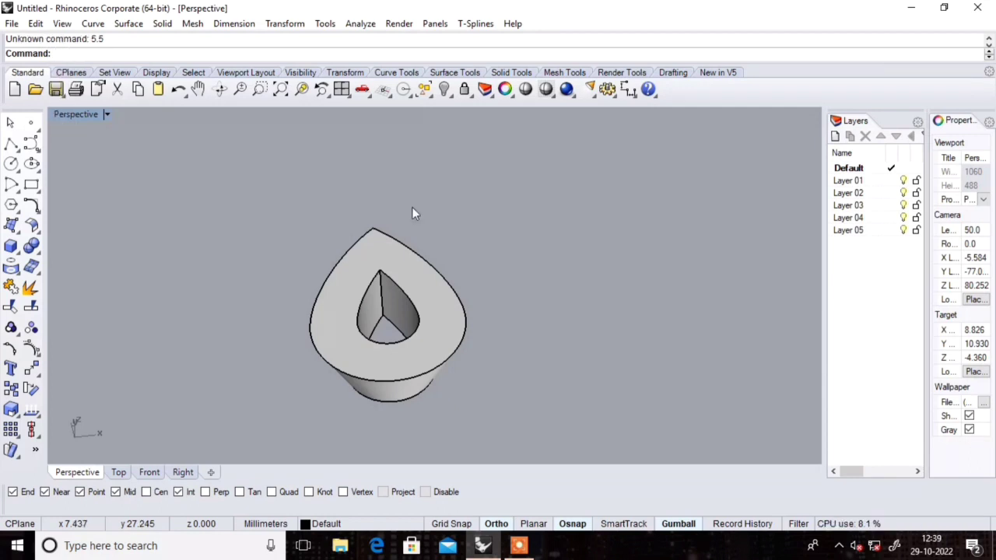
click(369, 285)
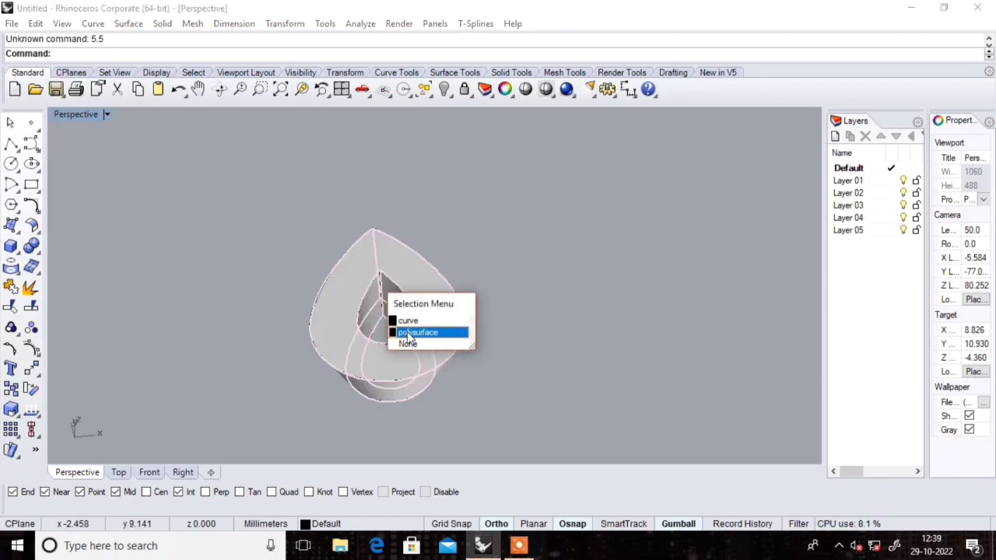
click(544, 201)
key(Return)
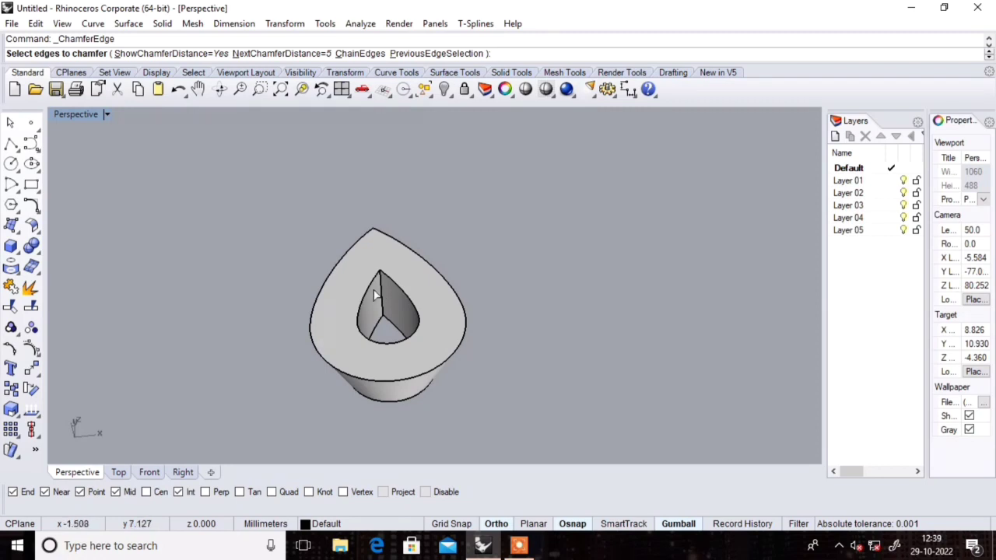
text(5.5)
key(Return)
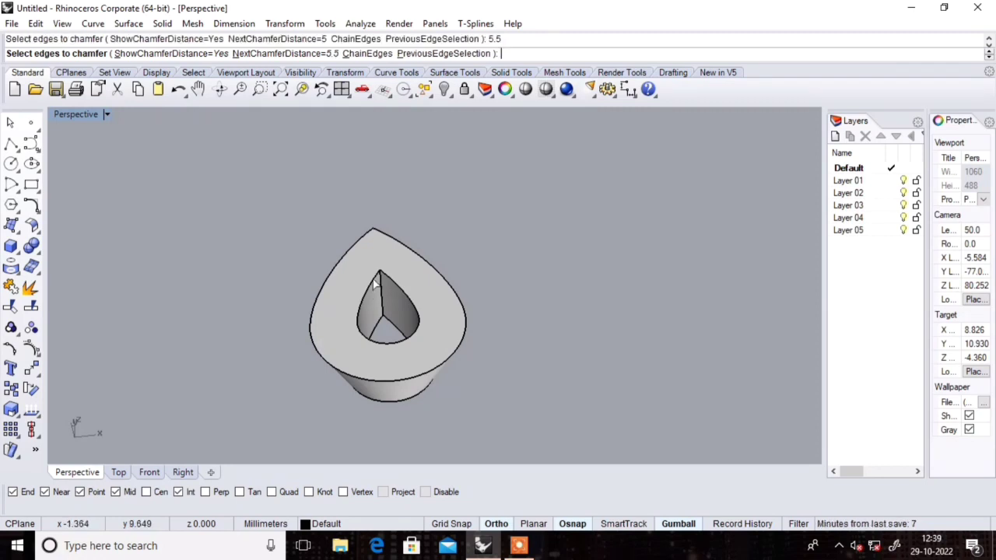
click(375, 281)
key(Return)
key(Return)
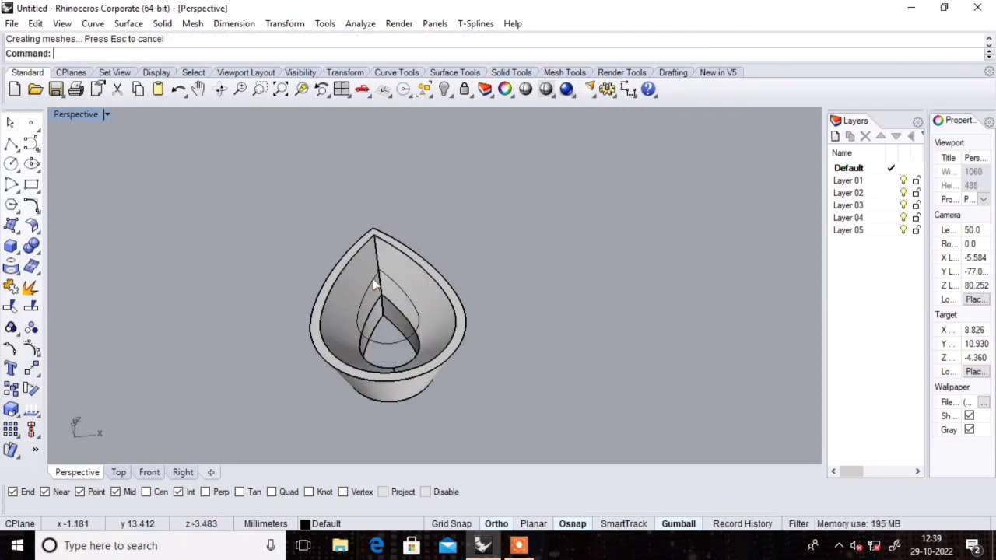
scroll(372, 279, up, 3)
scroll(377, 242, up, 3)
scroll(370, 297, down, 5)
scroll(379, 305, up, 2)
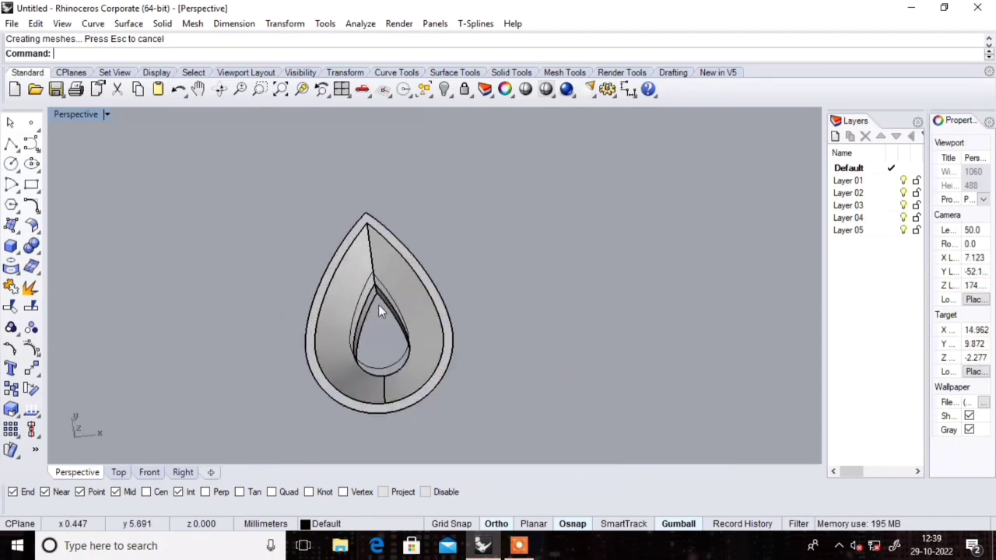
key(ctrl+z)
Step: Try a 6 chamfer on the hole's top edge, inspect it, and undo
key(Return)
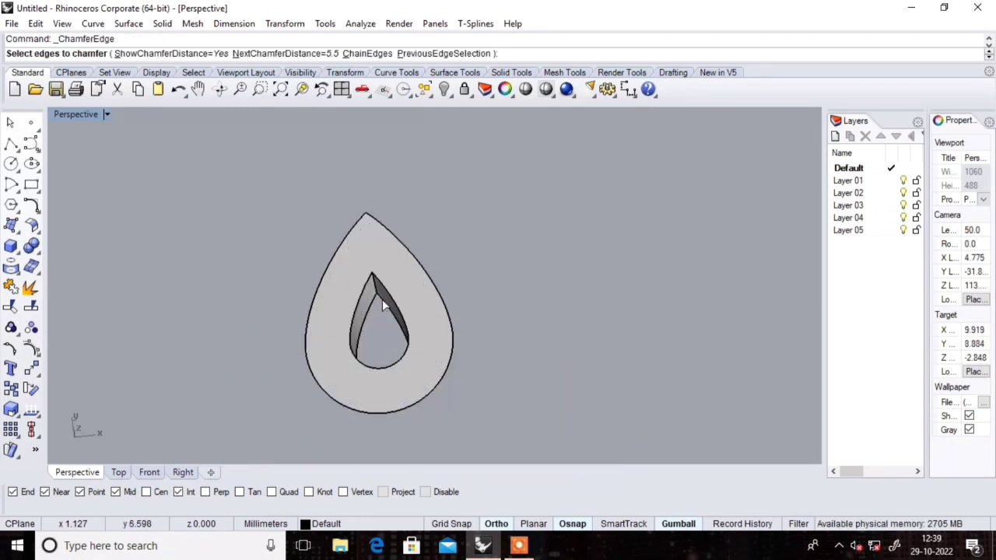
text(6)
key(Return)
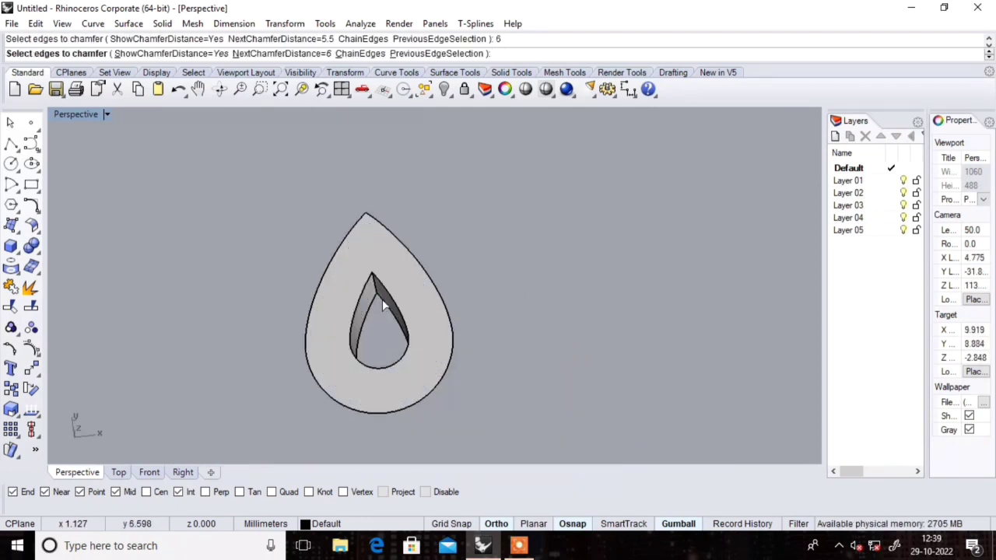
click(384, 294)
key(Return)
key(Return)
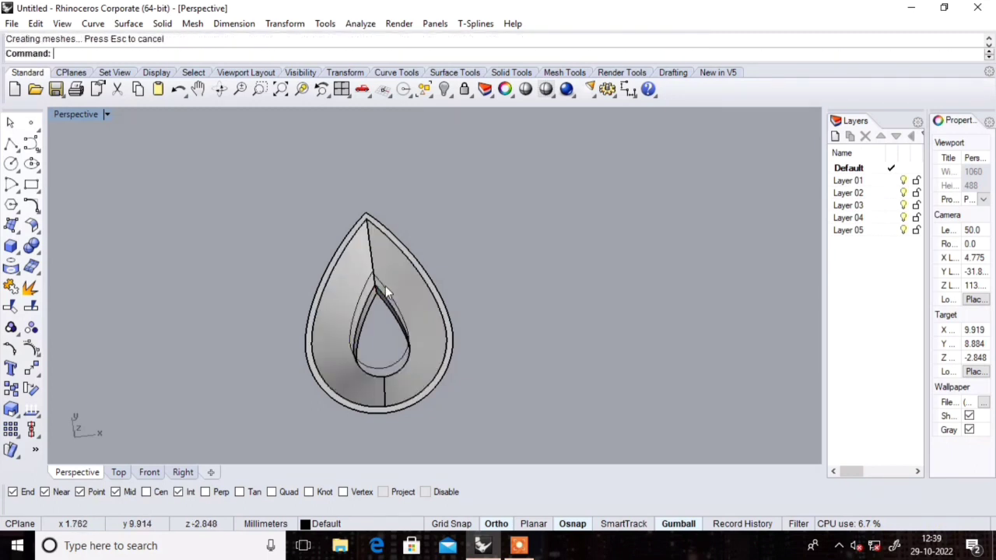
mouse_move(384, 292)
right_down()
mouse_move(348, 285)
mouse_move(406, 246)
right_up()
scroll(347, 283, up, 5)
scroll(407, 246, down, 5)
scroll(462, 262, up, 4)
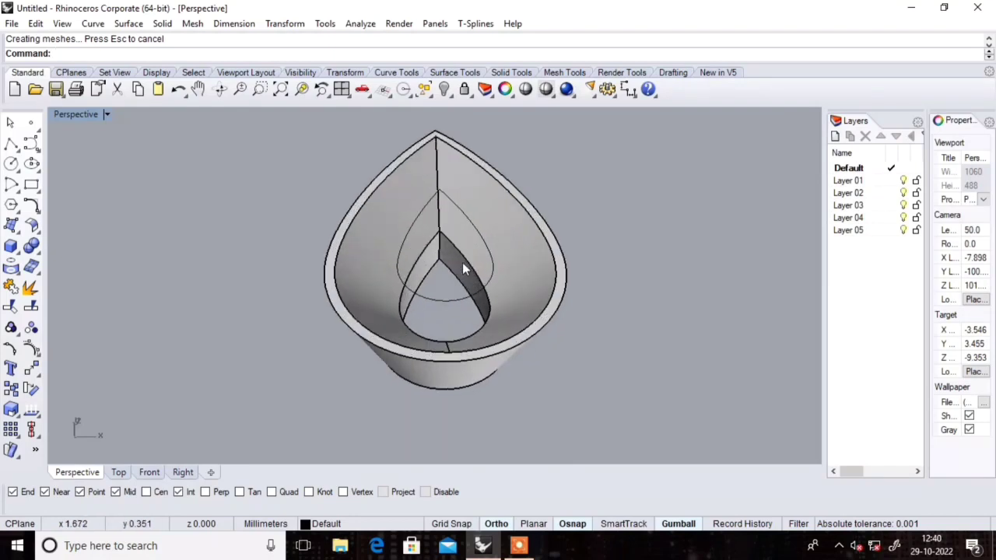
key(ctrl+z)
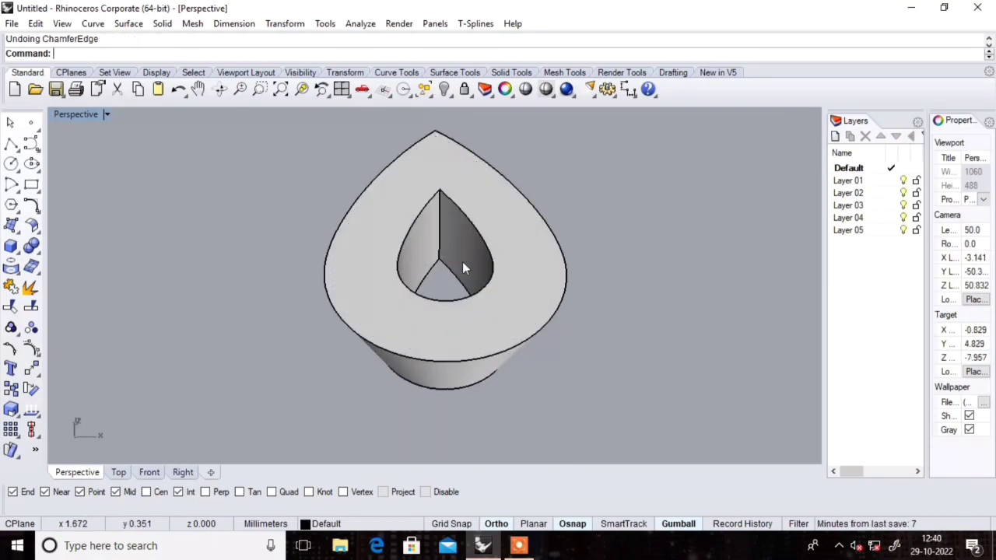
Step: Try a 7 chamfer on the hole's top edge, then undo it
key(Return)
text(7)
key(Return)
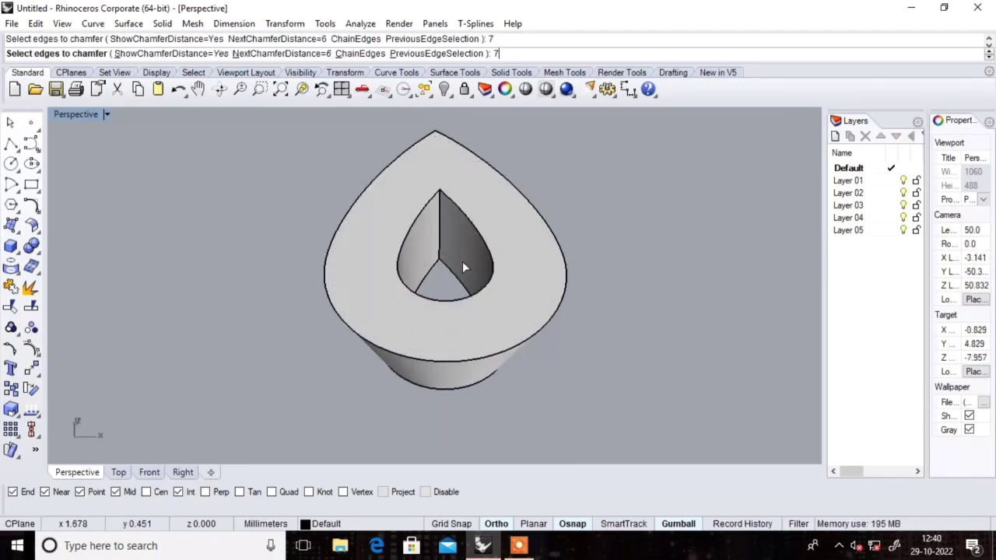
click(424, 223)
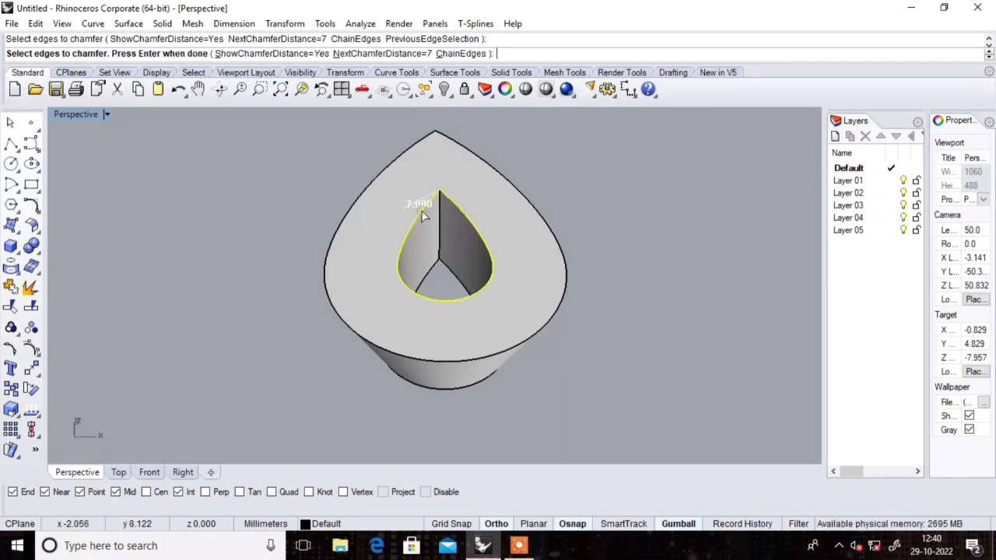
key(Return)
key(Return)
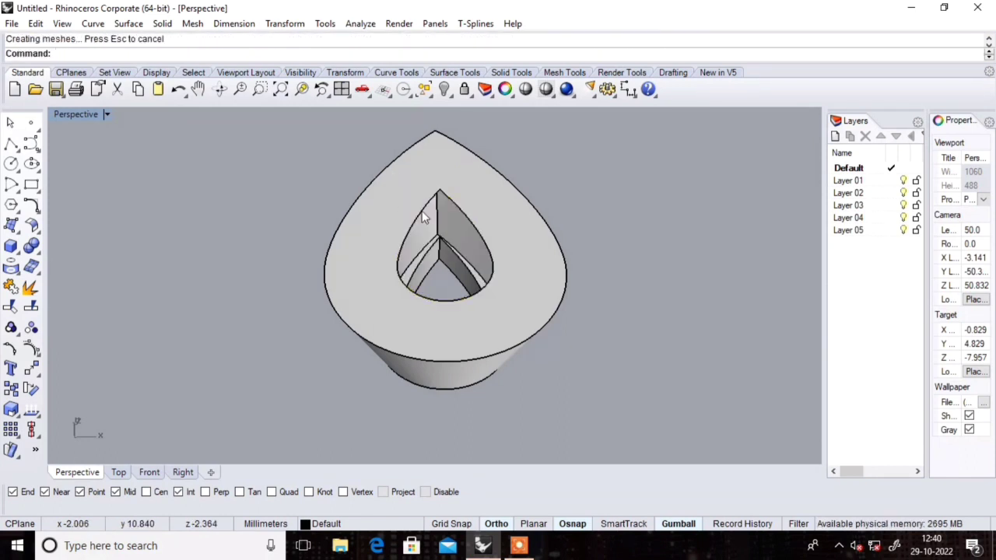
key(ctrl+z)
Step: Apply a 6.6 chamfer to the hole edge, inspect it, and undo
key(Return)
text(6.6)
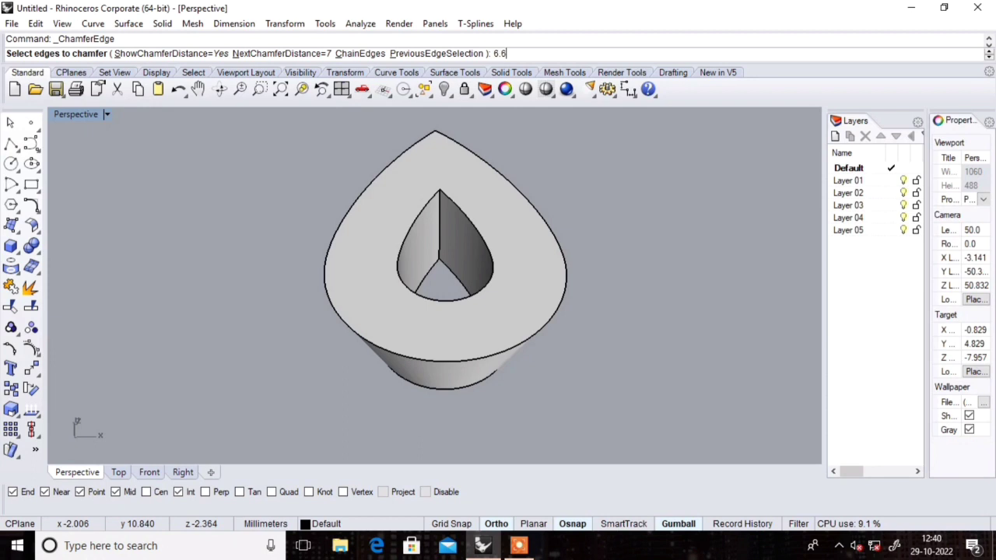
key(Return)
click(423, 211)
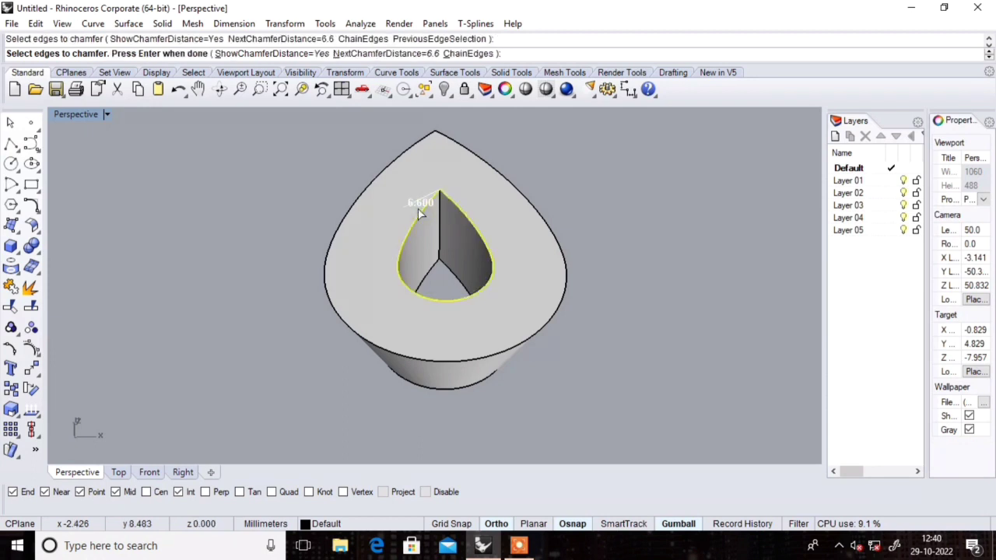
key(Return)
key(Return)
scroll(418, 211, down, 5)
right_drag(418, 211, 446, 233)
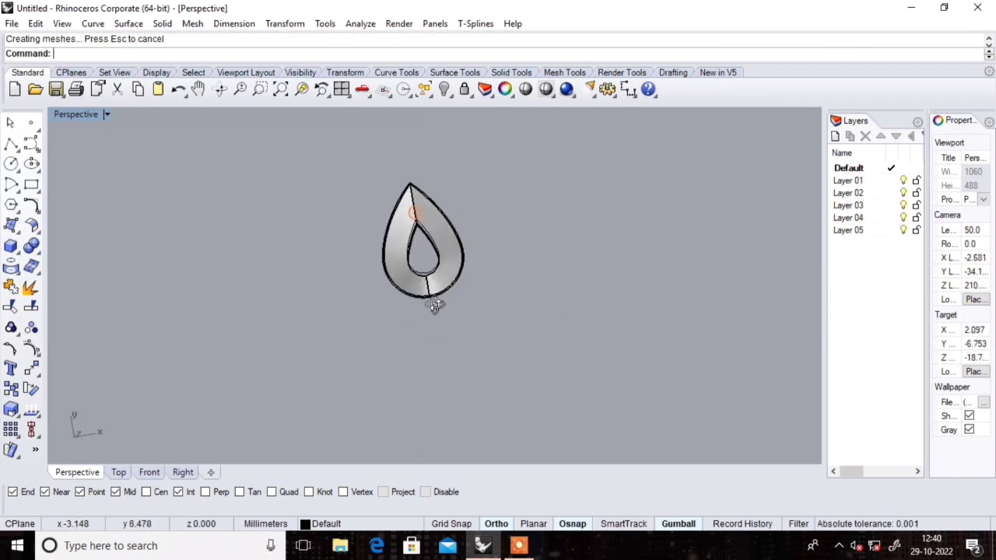
scroll(446, 234, up, 5)
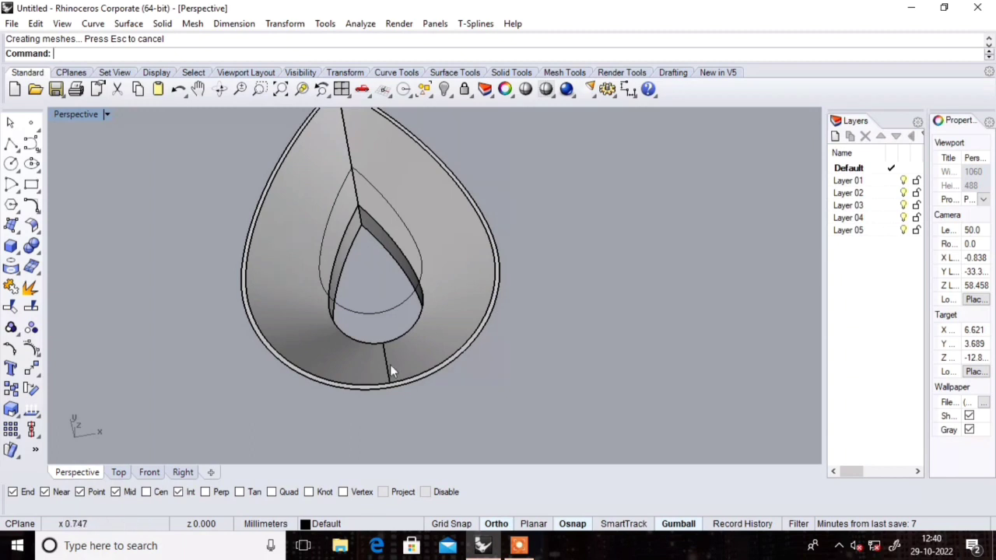
right_drag(391, 372, 330, 289)
scroll(335, 311, down, 5)
scroll(355, 270, up, 4)
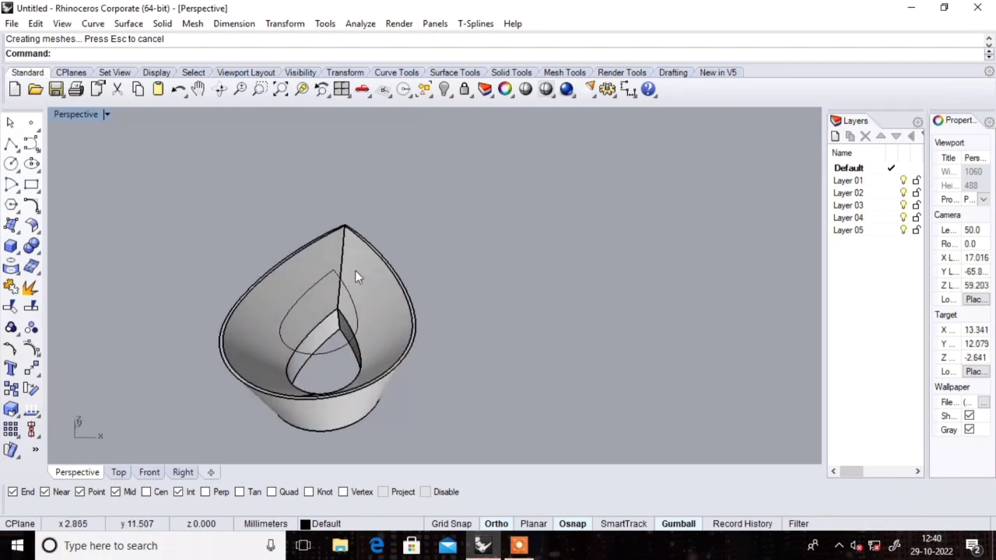
key(ctrl+z)
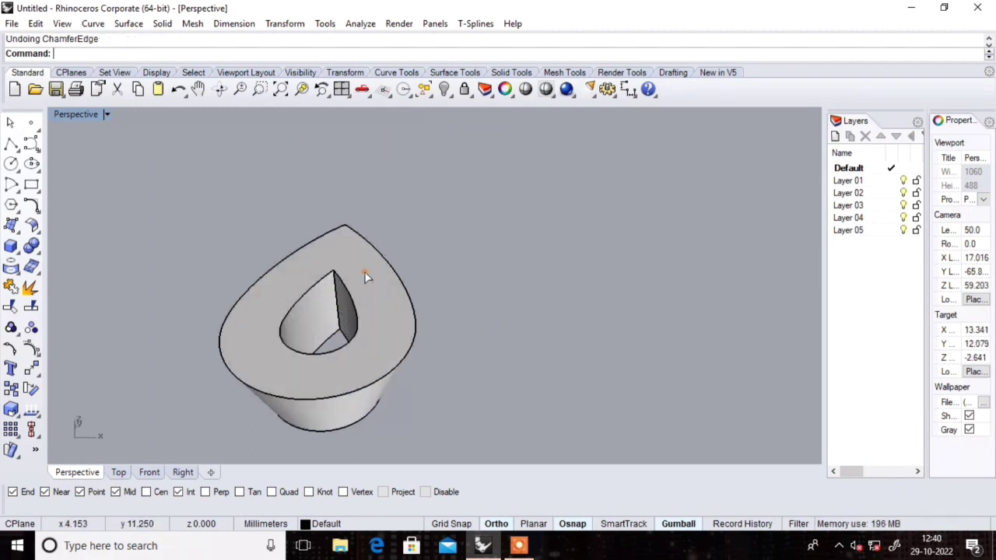
Step: Chamfer the teardrop hole's top edge at 6.3 and inspect the result
key(Return)
text(6)
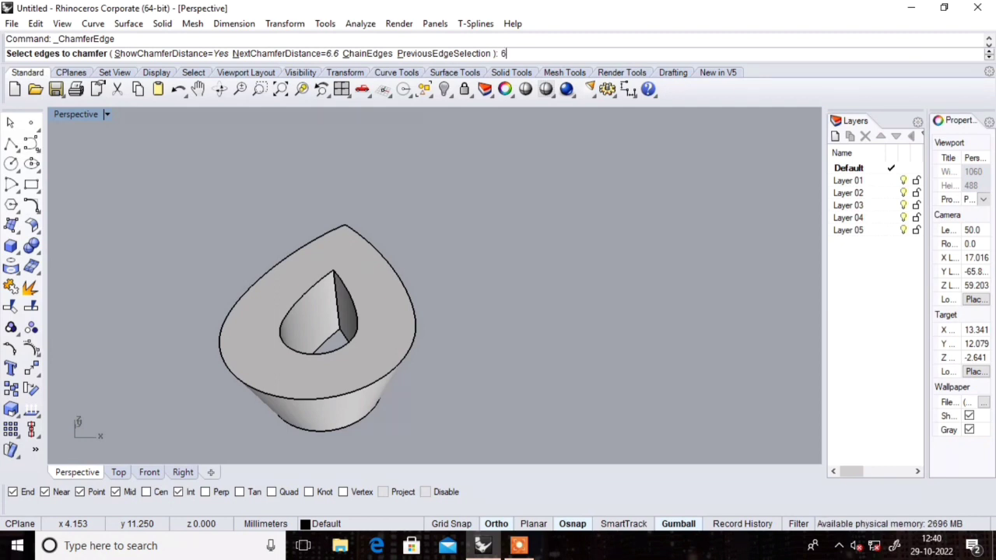
text(.3)
key(Return)
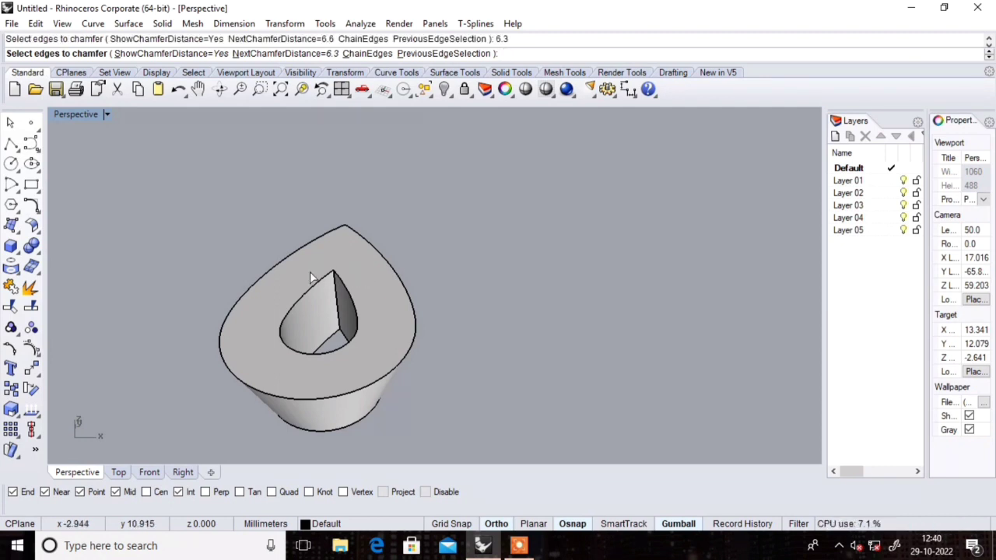
click(310, 290)
key(Return)
key(Return)
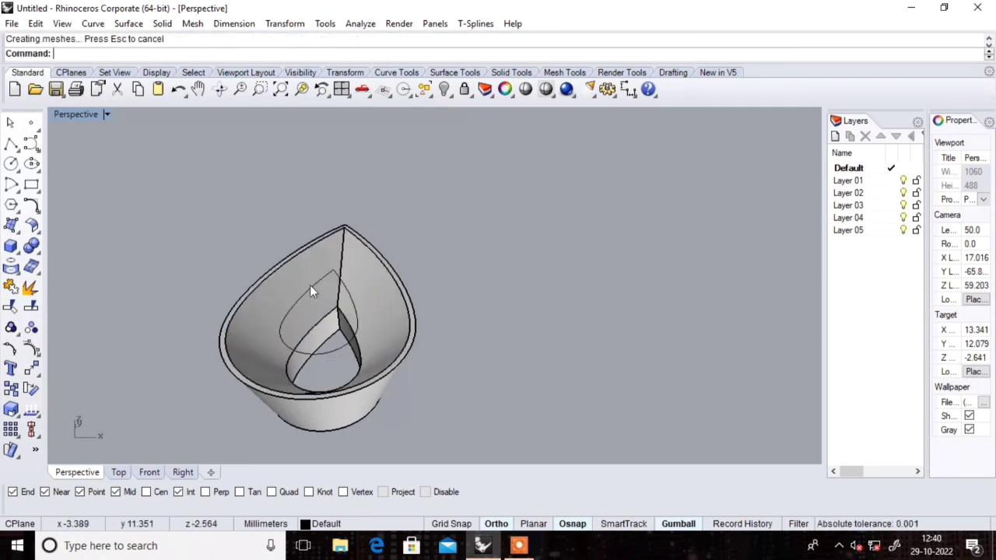
scroll(313, 281, down, 3)
mouse_move(315, 277)
right_down()
mouse_move(311, 258)
mouse_move(340, 240)
mouse_move(382, 178)
mouse_move(394, 211)
mouse_move(393, 290)
mouse_move(366, 237)
right_up()
scroll(311, 258, up, 3)
scroll(316, 259, down, 2)
scroll(327, 319, up, 4)
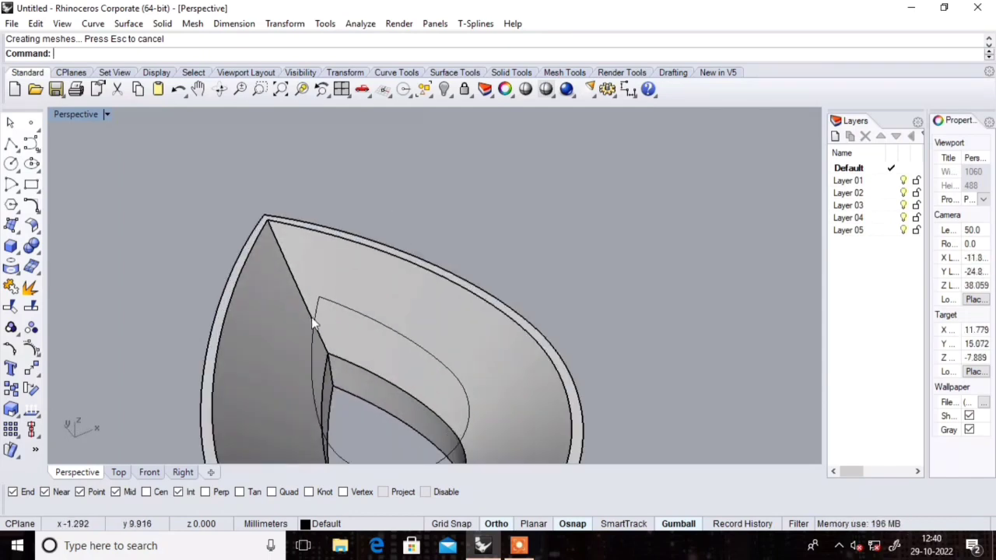
Step: Delete the leftover inner curve from the bowl
click(317, 312)
key(Delete)
scroll(327, 309, down, 4)
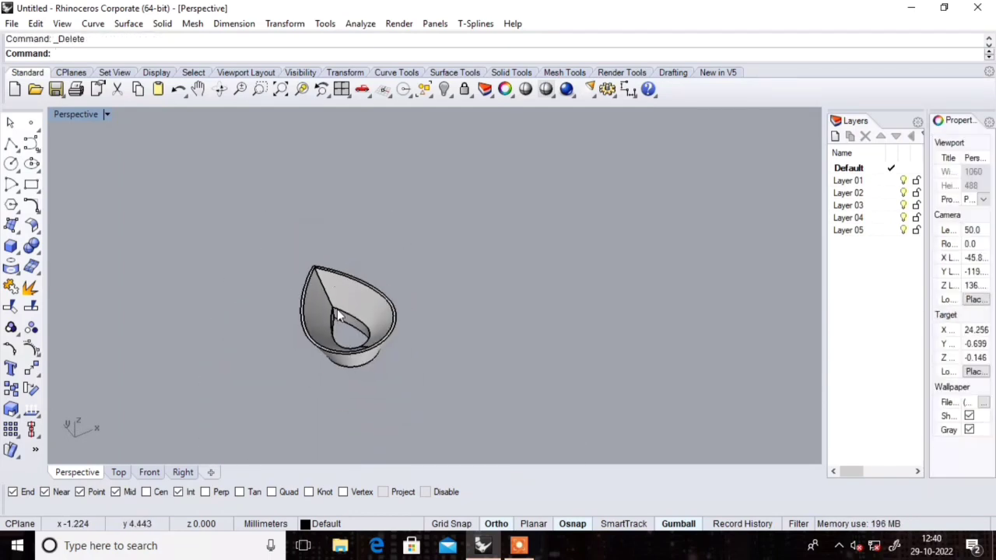
mouse_move(334, 313)
right_down()
mouse_move(459, 202)
mouse_move(473, 160)
mouse_move(463, 227)
mouse_move(405, 312)
mouse_move(368, 346)
mouse_move(309, 361)
mouse_move(285, 351)
right_up()
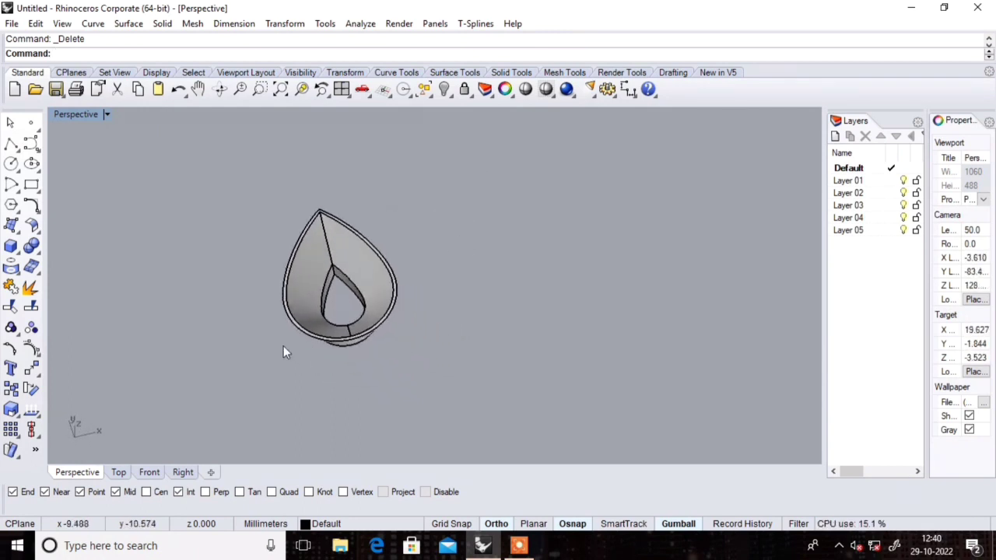
Step: Draw a 23.267-diameter circle centred on the bowl's pointed tip in Top view
click(11, 163)
scroll(367, 244, up, 3)
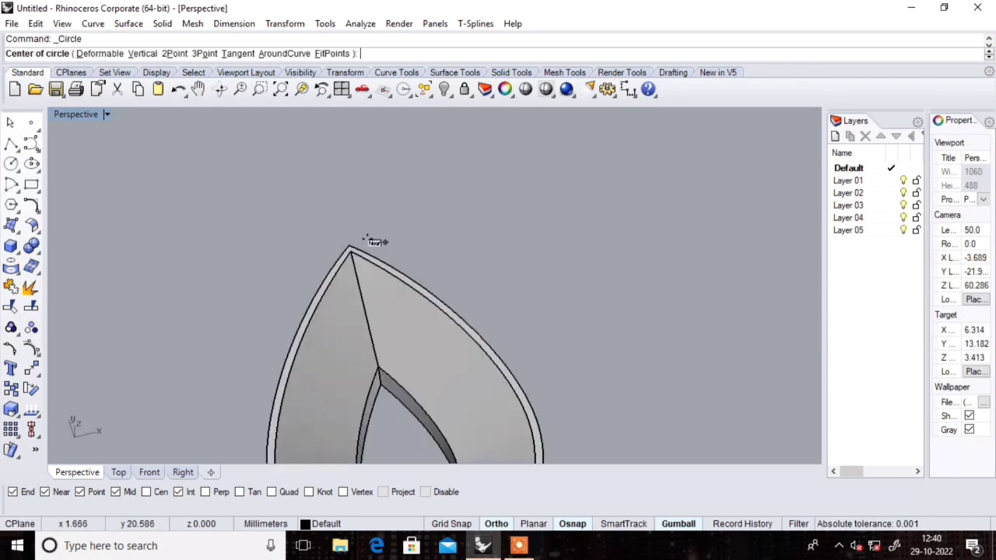
mouse_move(367, 244)
right_down()
mouse_move(322, 285)
mouse_move(209, 224)
right_up()
scroll(445, 278, down, 2)
scroll(411, 251, up, 5)
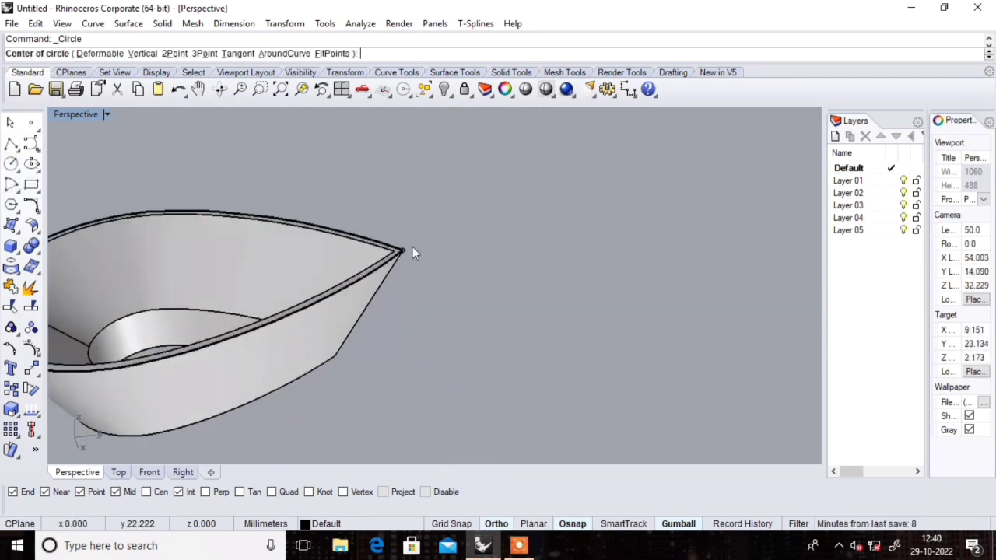
scroll(407, 250, up, 2)
scroll(387, 249, up, 1)
click(341, 89)
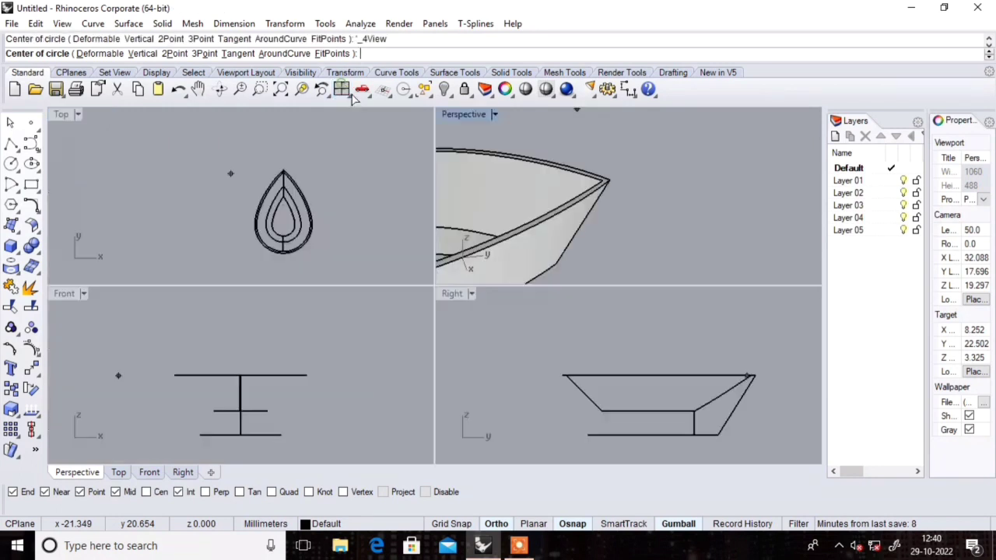
scroll(366, 241, down, 2)
scroll(291, 218, up, 3)
scroll(294, 204, up, 3)
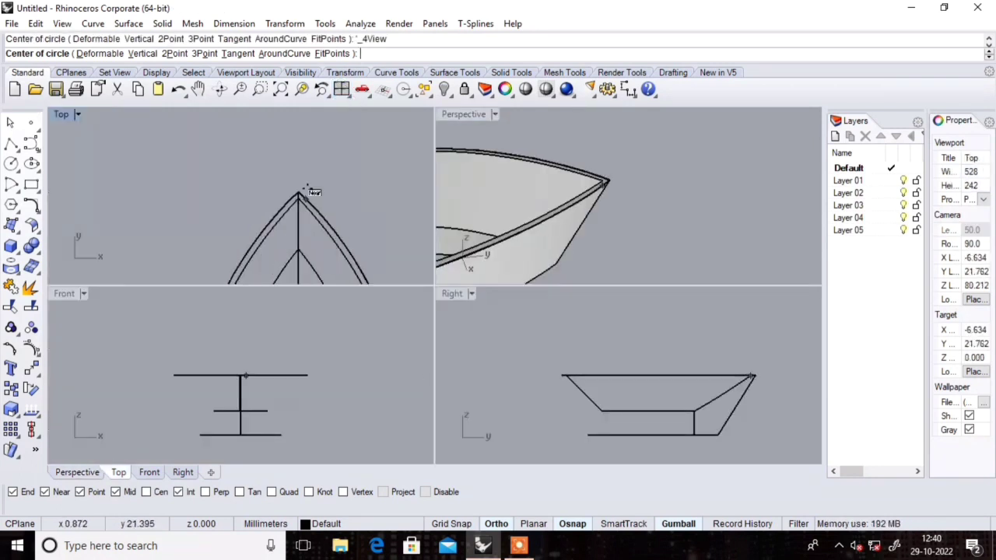
click(298, 191)
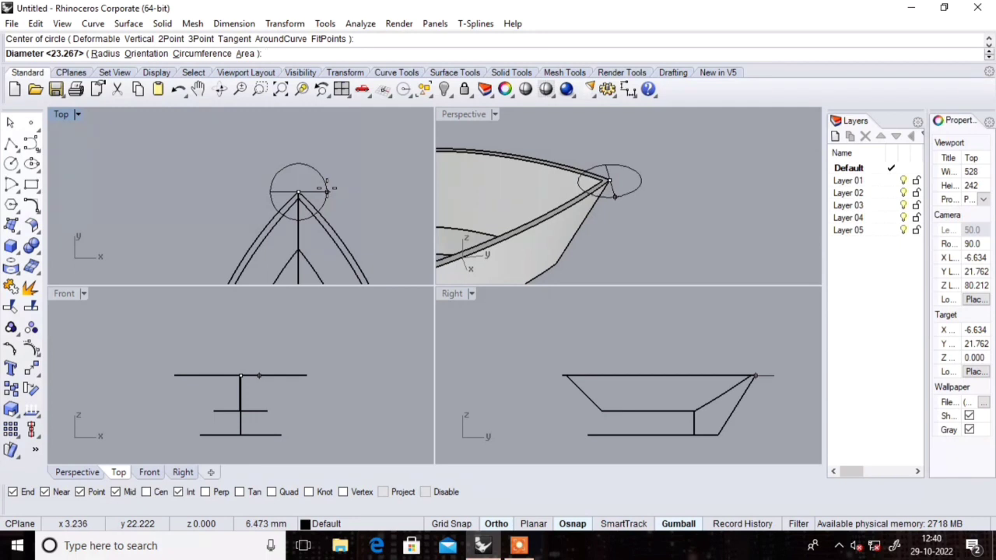
click(327, 189)
double_click(471, 115)
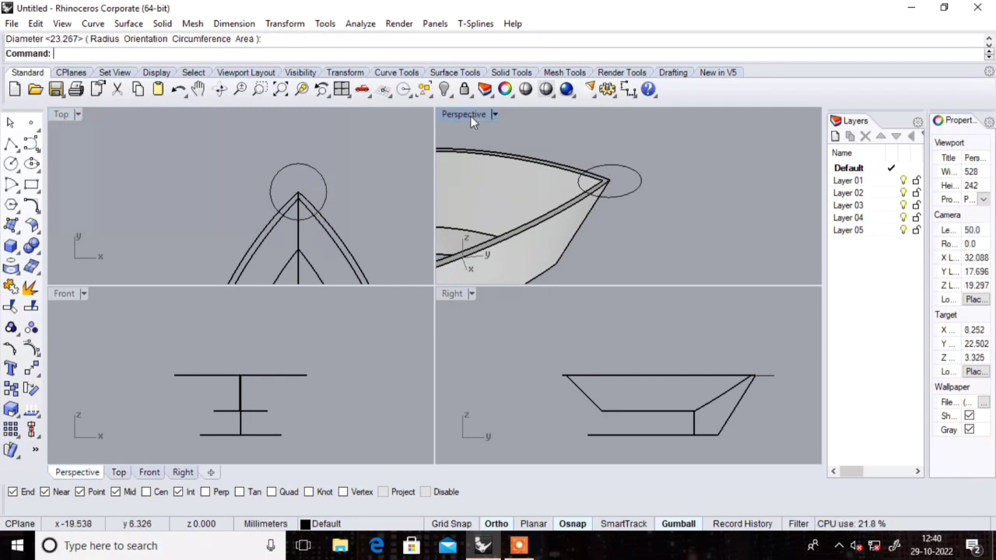
mouse_move(463, 216)
right_down()
mouse_move(420, 171)
mouse_move(465, 227)
right_up()
scroll(488, 248, up, 2)
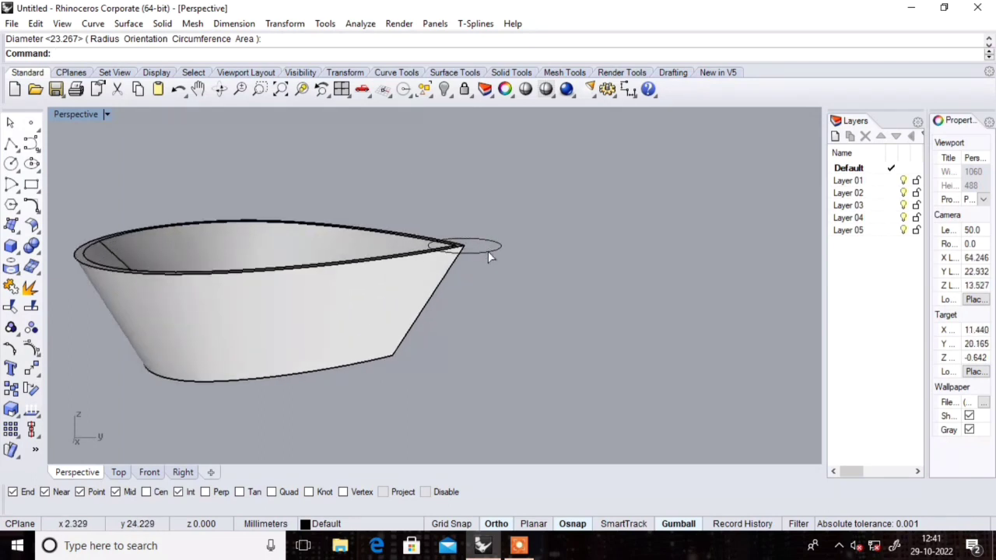
click(488, 252)
text(Pa)
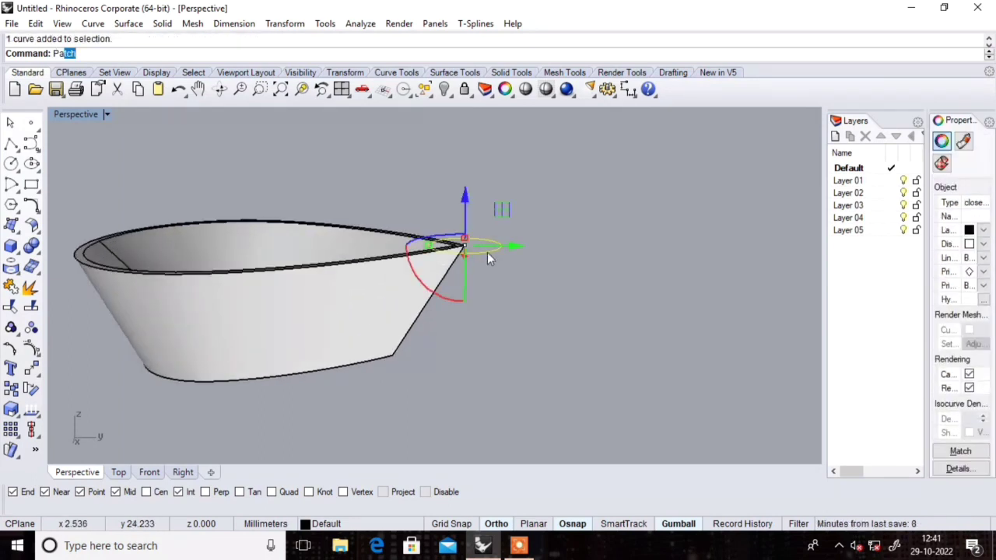
key(Return)
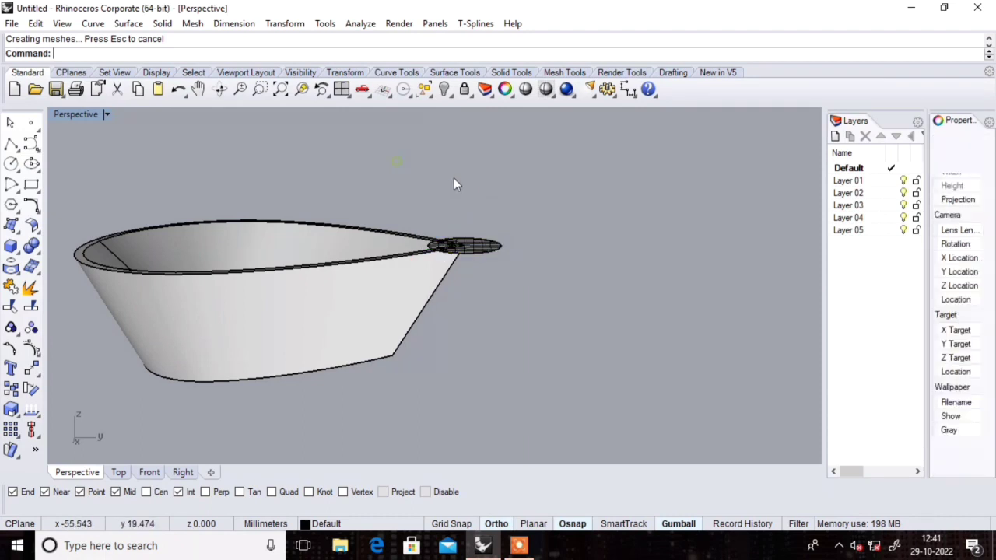
right_drag(455, 185, 477, 206)
click(481, 204)
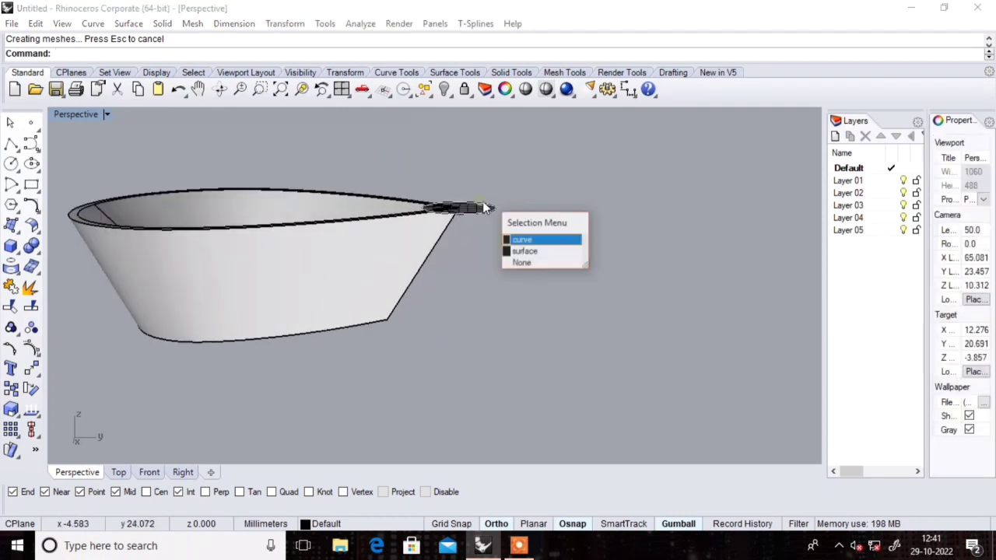
click(525, 251)
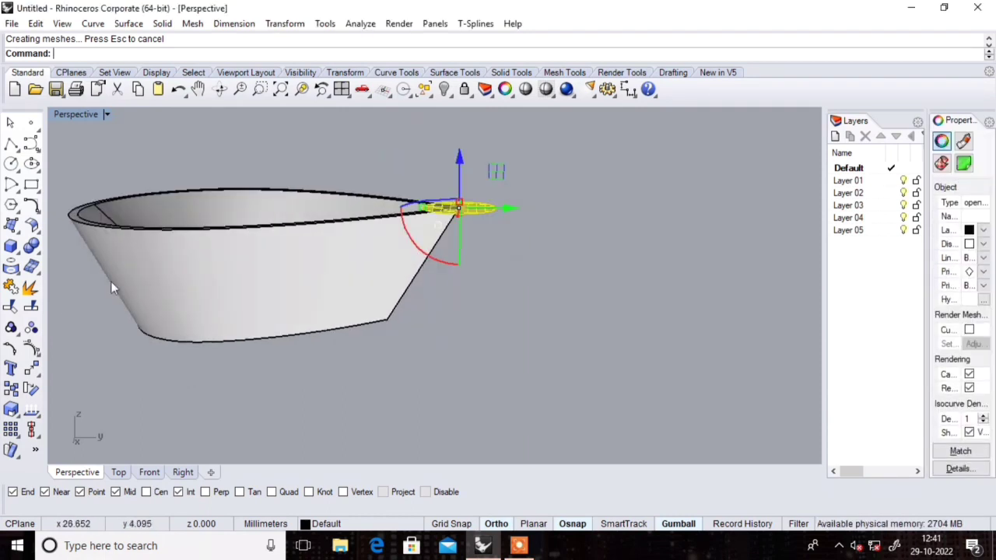
click(16, 255)
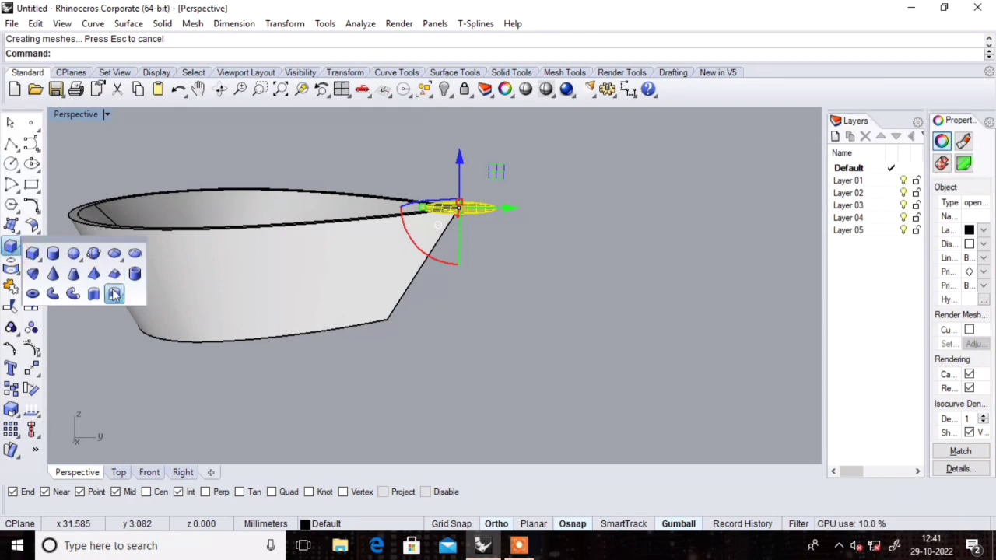
click(115, 293)
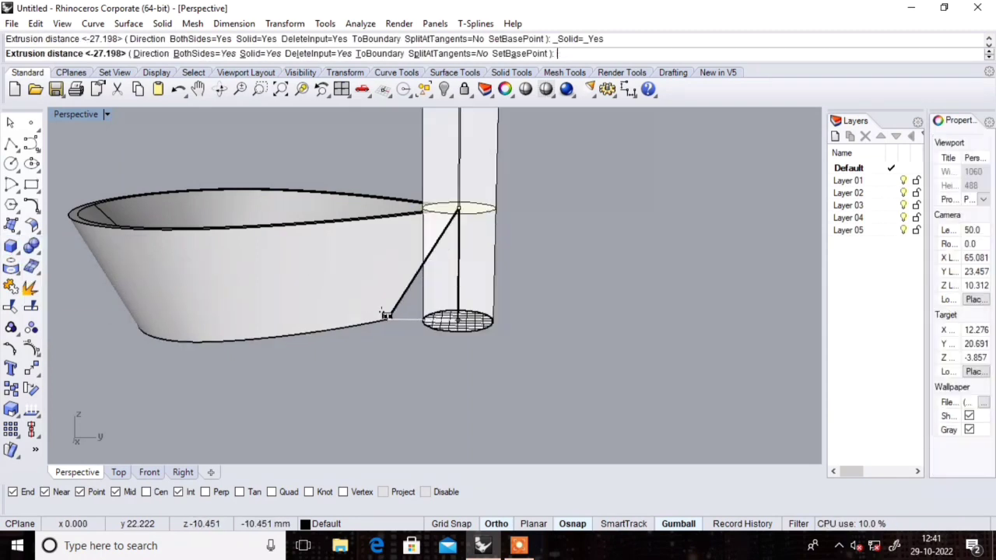
key(Return)
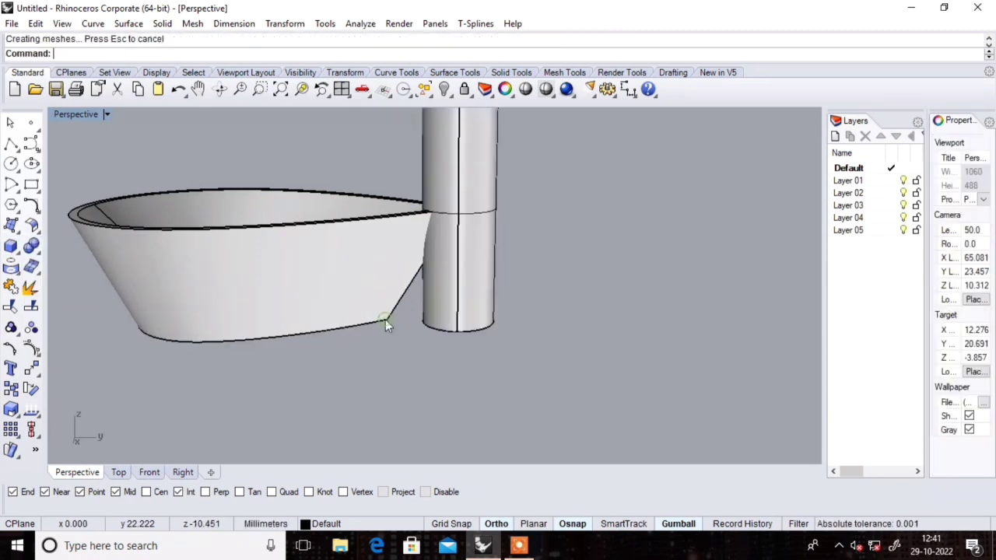
scroll(388, 317, down, 5)
mouse_move(389, 279)
right_down()
mouse_move(507, 322)
mouse_move(412, 332)
right_up()
key(ctrl+z)
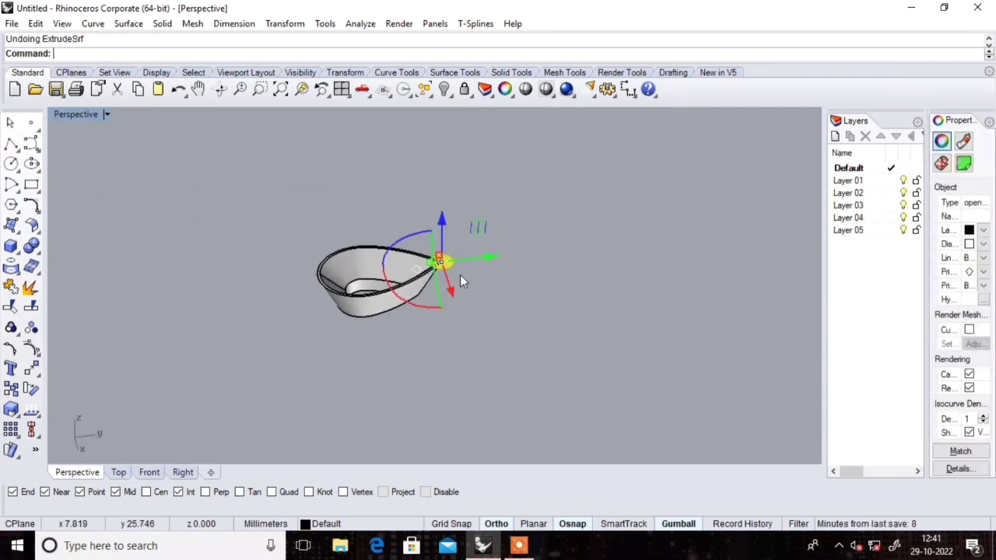
scroll(451, 264, up, 5)
key(ctrl+z)
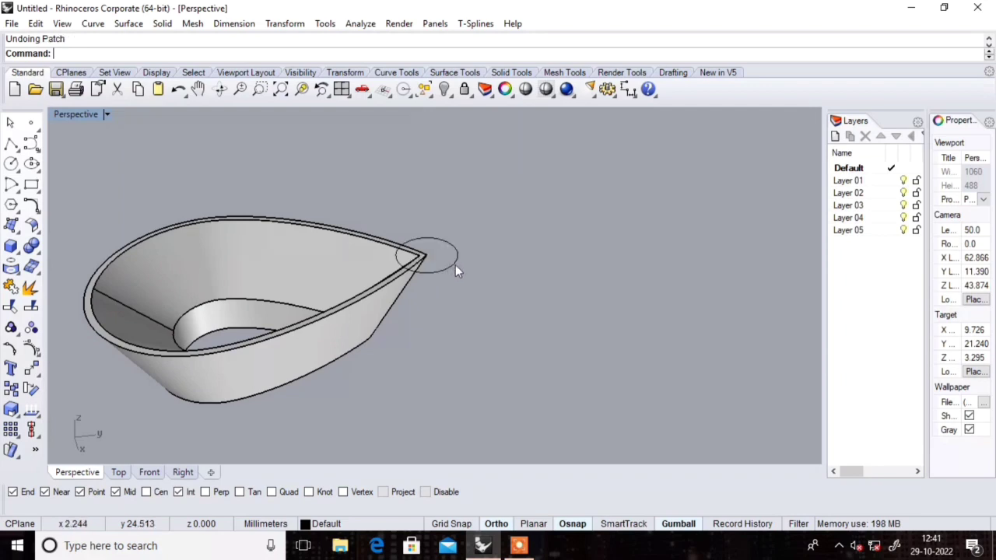
Step: Draw a smaller circle centred on the bowl's pointed tip
click(455, 266)
click(497, 280)
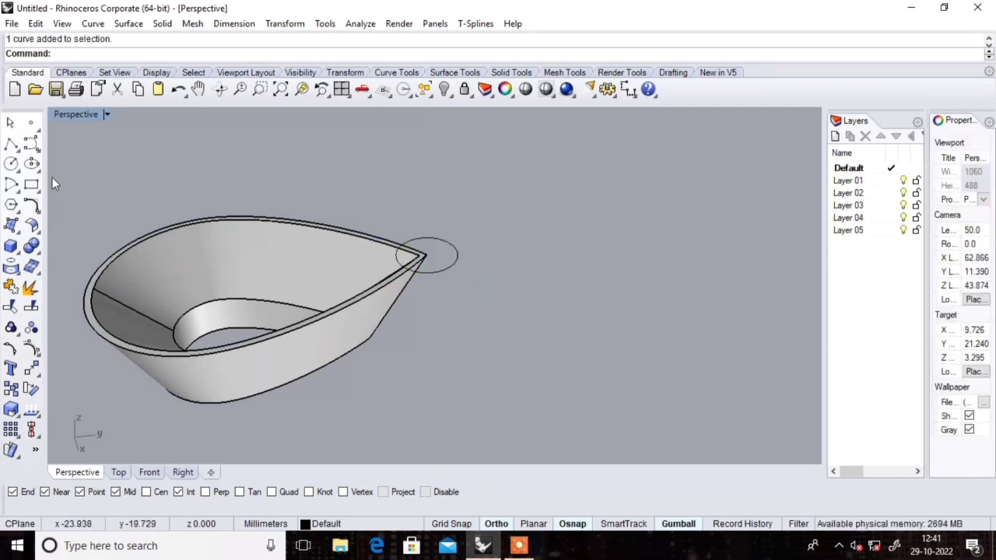
click(11, 164)
scroll(424, 257, up, 4)
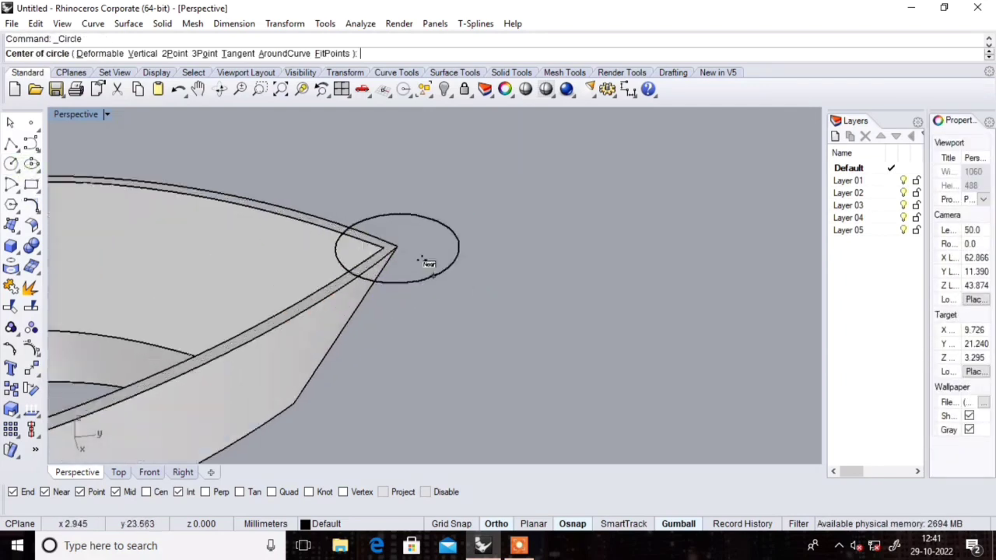
click(399, 246)
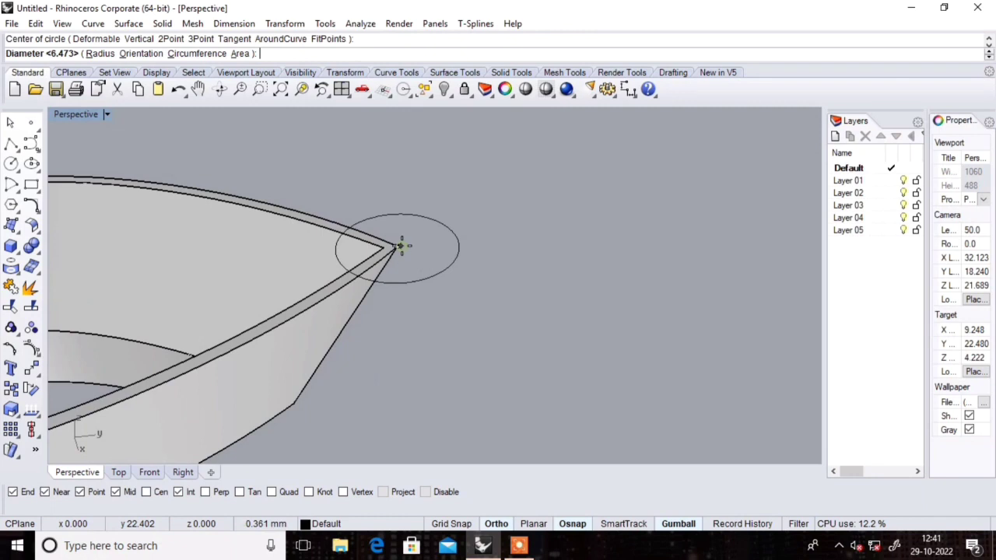
click(341, 89)
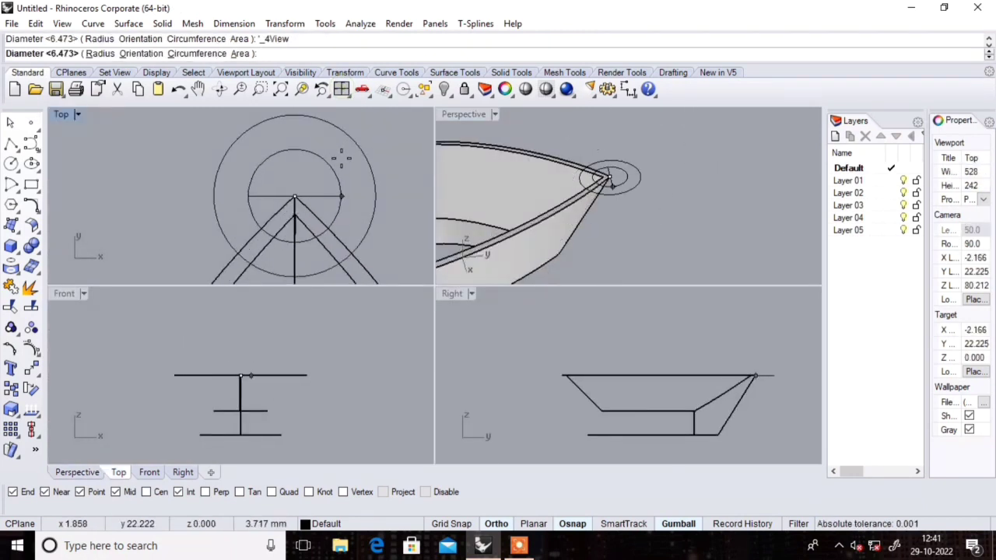
click(341, 159)
Step: Delete the larger outer circle at the tip
click(375, 178)
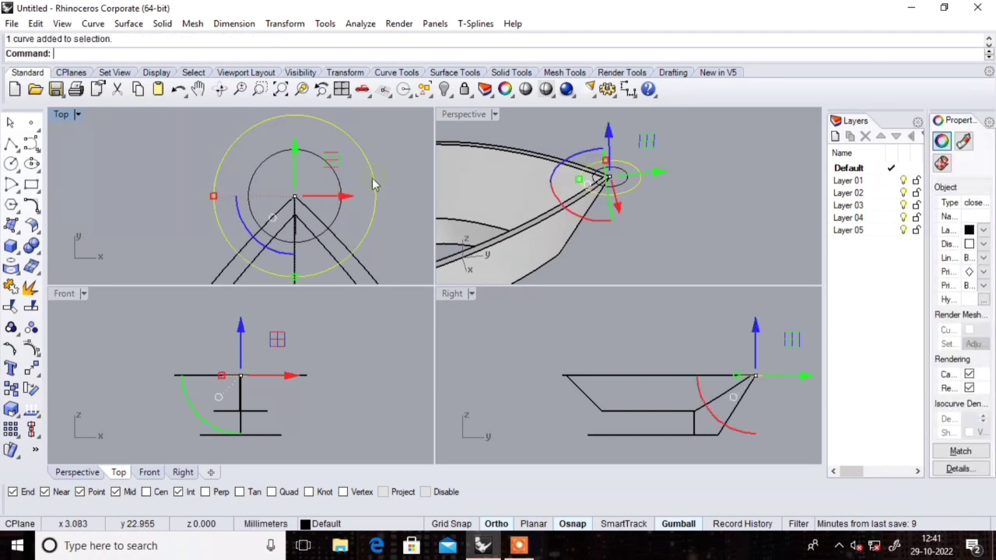
key(Delete)
scroll(379, 187, down, 5)
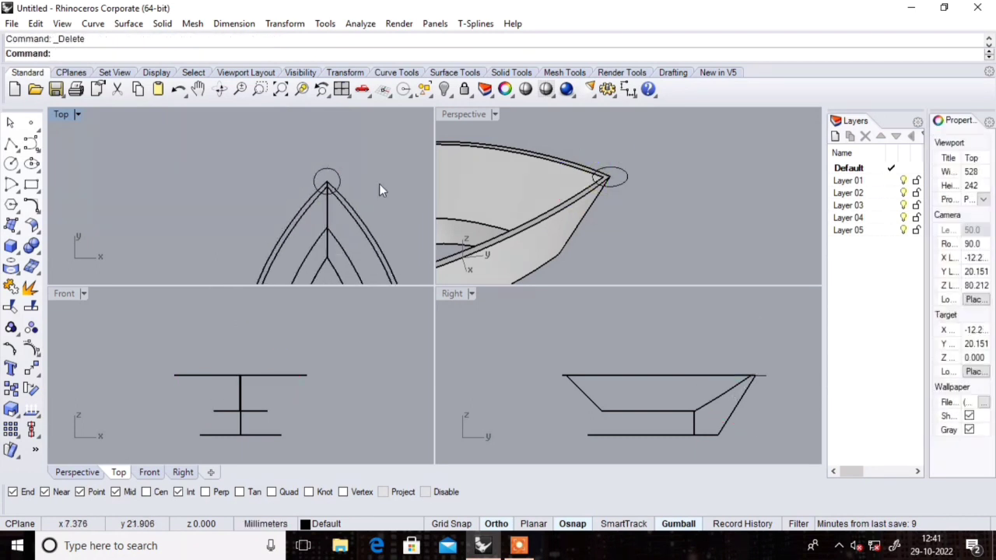
Step: Fill the small tip circle with a Patch surface
click(597, 186)
text(atch)
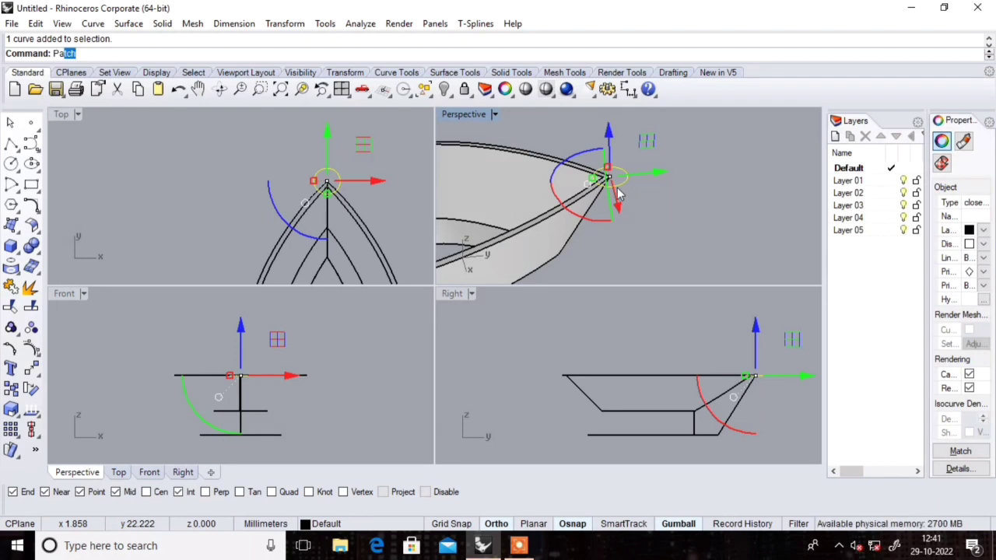
key(Return)
key(Return)
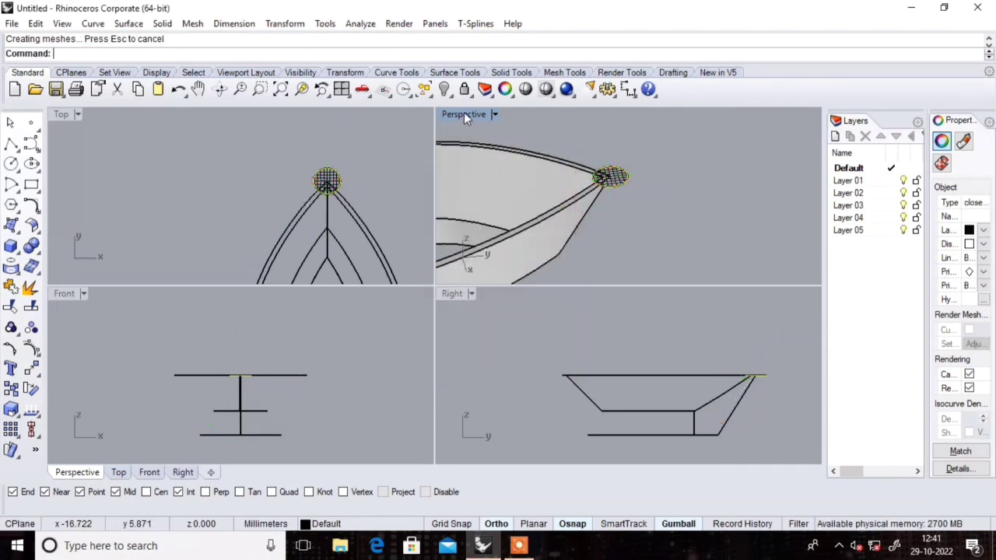
Step: Maximize Perspective and select the patch surface at the bowl tip, not the circle
double_click(464, 114)
scroll(545, 260, down, 5)
scroll(517, 289, down, 2)
right_drag(514, 294, 509, 295)
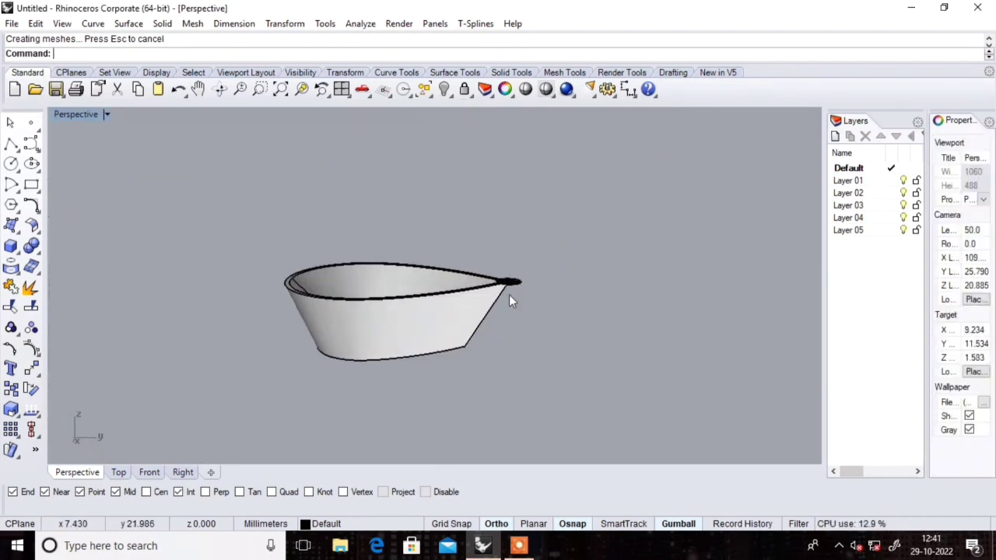
scroll(509, 273, up, 5)
click(520, 214)
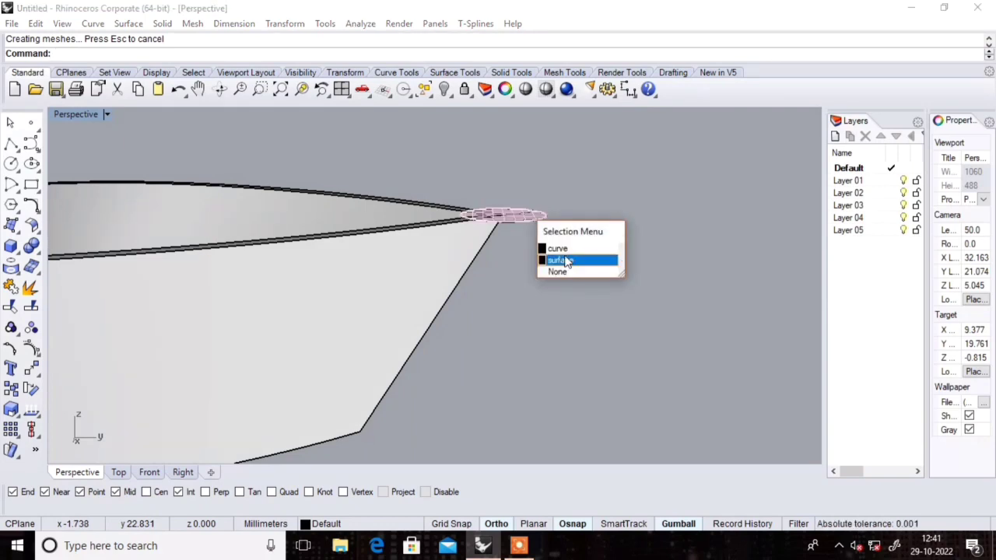
click(564, 260)
Step: Extrude the tip surface into a solid cylinder post ending at the snapped point
click(16, 255)
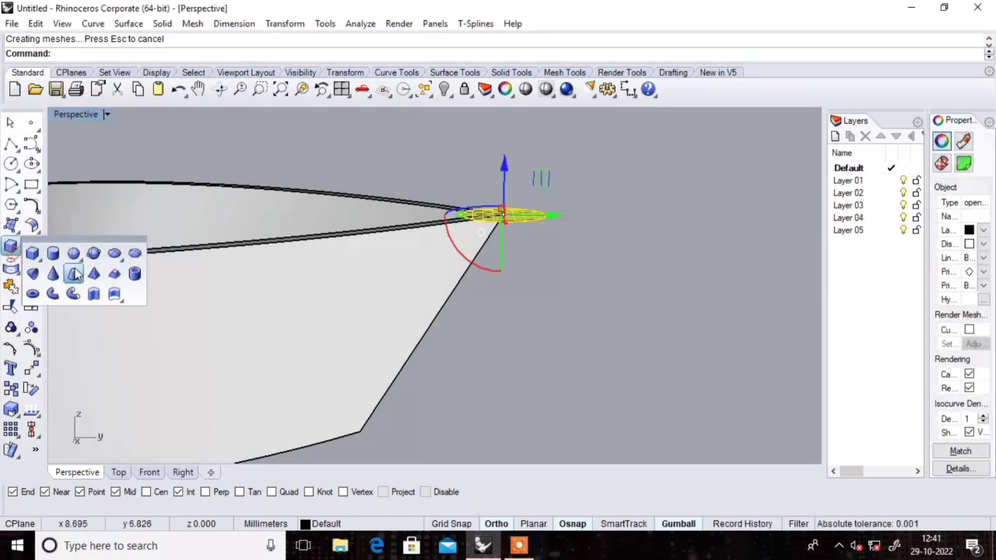
click(114, 291)
scroll(415, 185, down, 5)
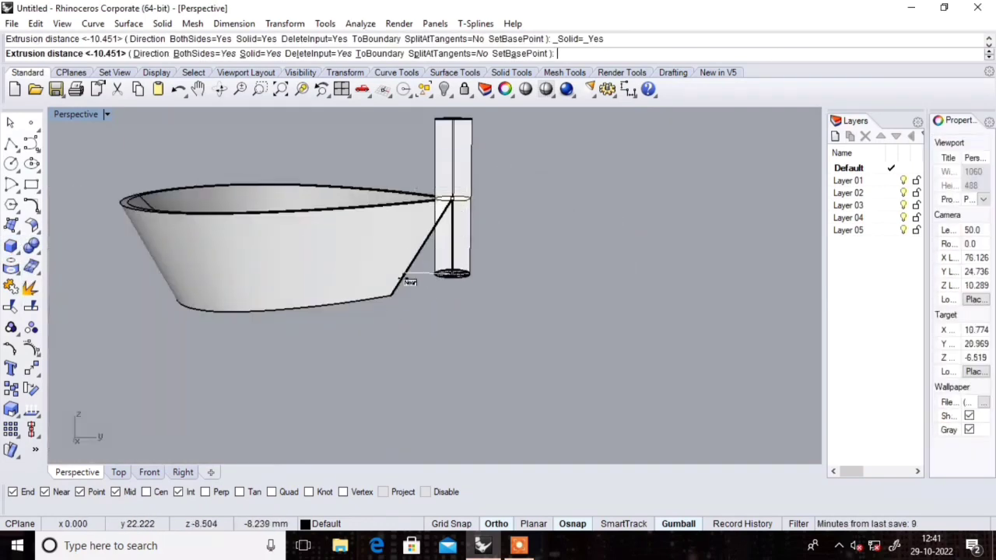
click(391, 300)
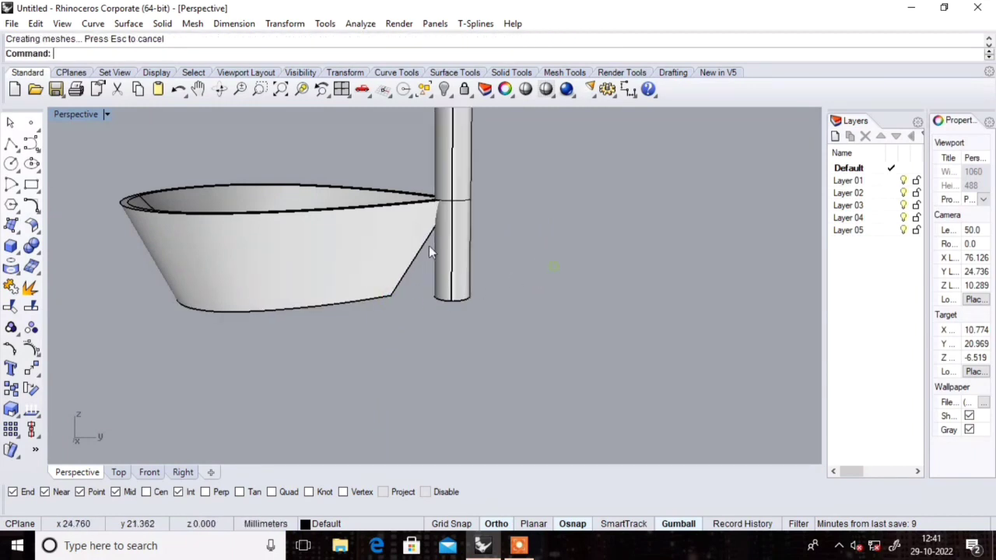
scroll(428, 246, down, 5)
mouse_move(440, 316)
right_down()
mouse_move(440, 270)
mouse_move(436, 277)
right_up()
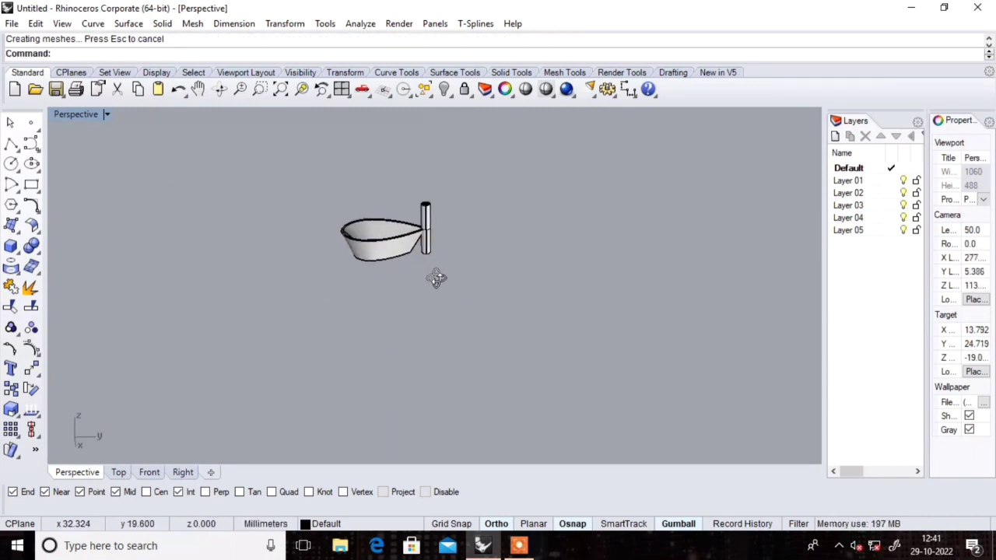
scroll(442, 205, up, 4)
right_drag(440, 185, 354, 159)
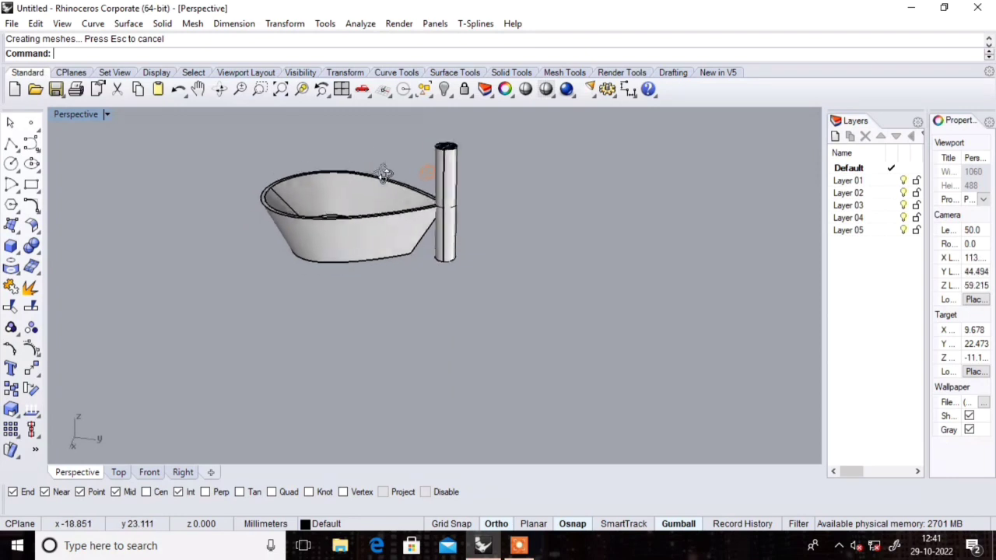
scroll(447, 186, up, 2)
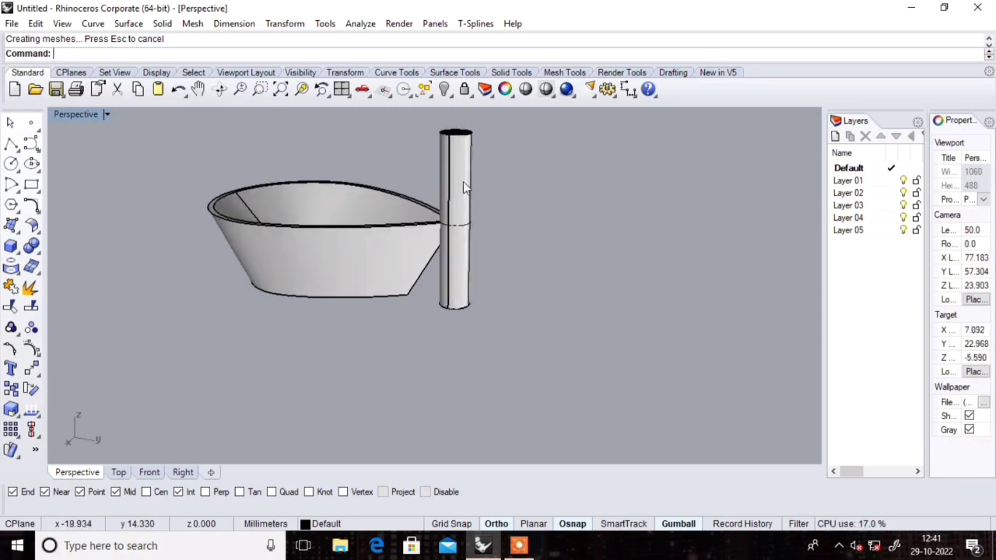
click(455, 189)
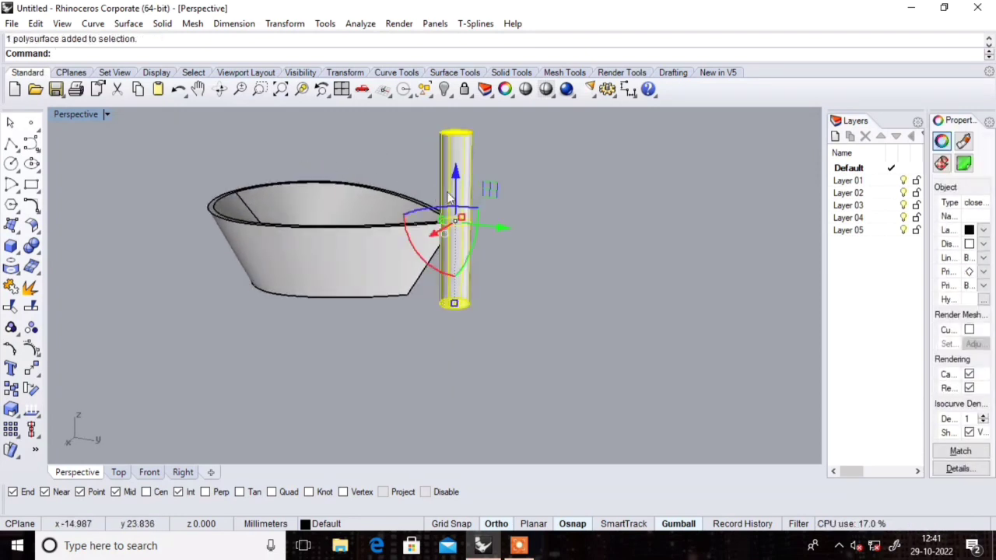
Step: Scale the cylinder 1-D from its base so its top sits just above the rim
click(15, 419)
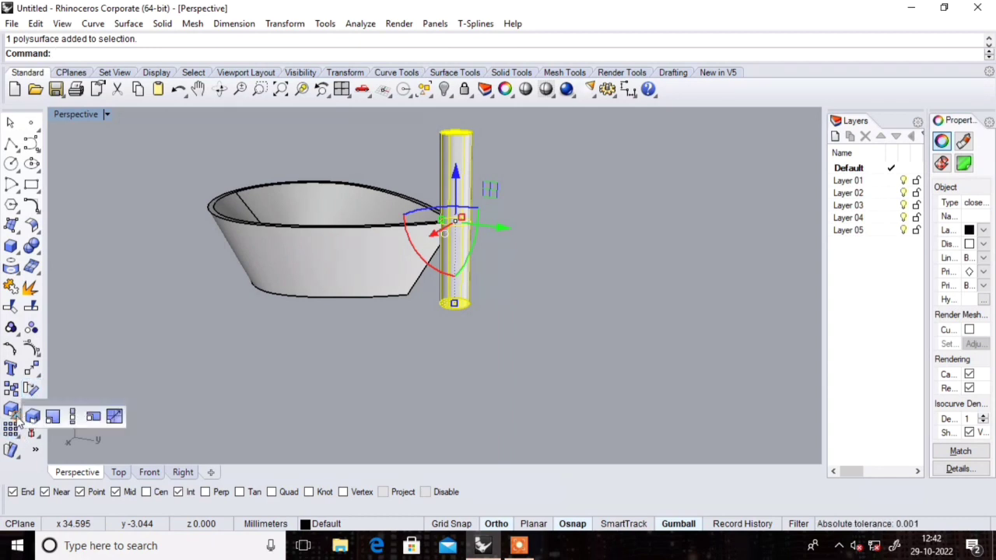
click(72, 418)
mouse_move(407, 341)
right_down()
mouse_move(535, 318)
mouse_move(473, 323)
right_up()
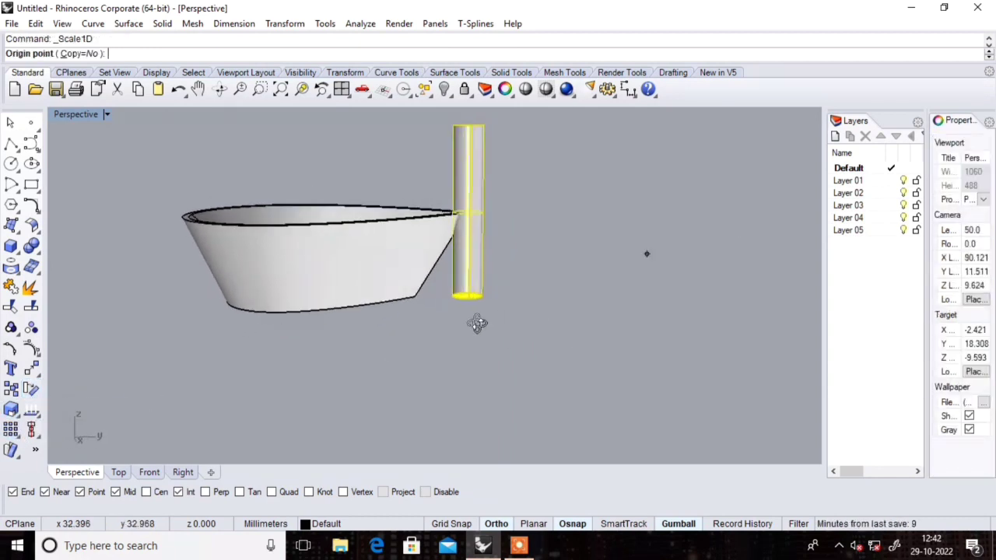
scroll(473, 319, up, 5)
mouse_move(456, 288)
right_down()
mouse_move(422, 345)
mouse_move(416, 382)
mouse_move(447, 347)
right_up()
click(445, 328)
scroll(445, 323, down, 5)
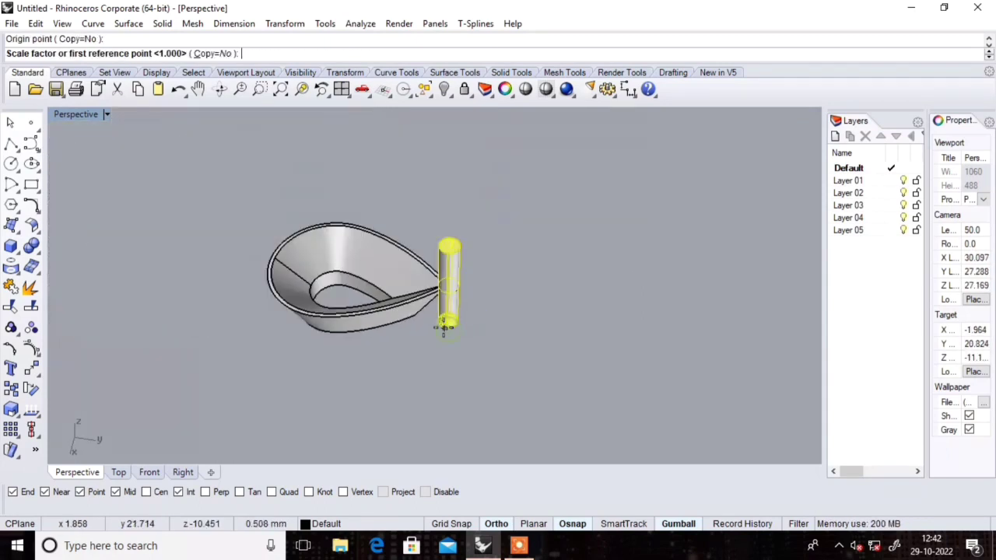
scroll(459, 225, up, 5)
click(467, 213)
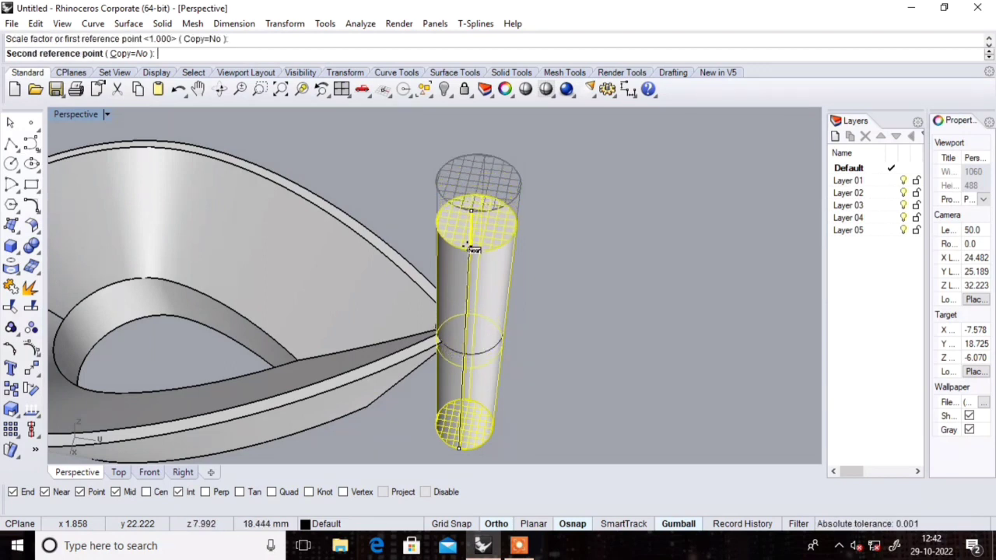
click(471, 262)
Step: Check the shortened post from the side and top, then reselect it
key(Escape)
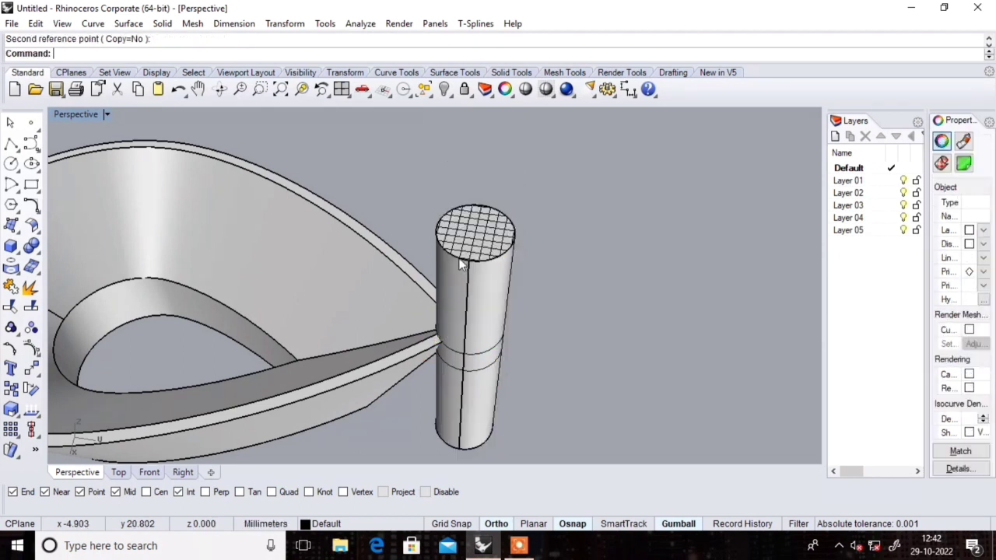
scroll(472, 261, down, 5)
mouse_move(471, 261)
right_down()
mouse_move(473, 202)
mouse_move(466, 290)
right_up()
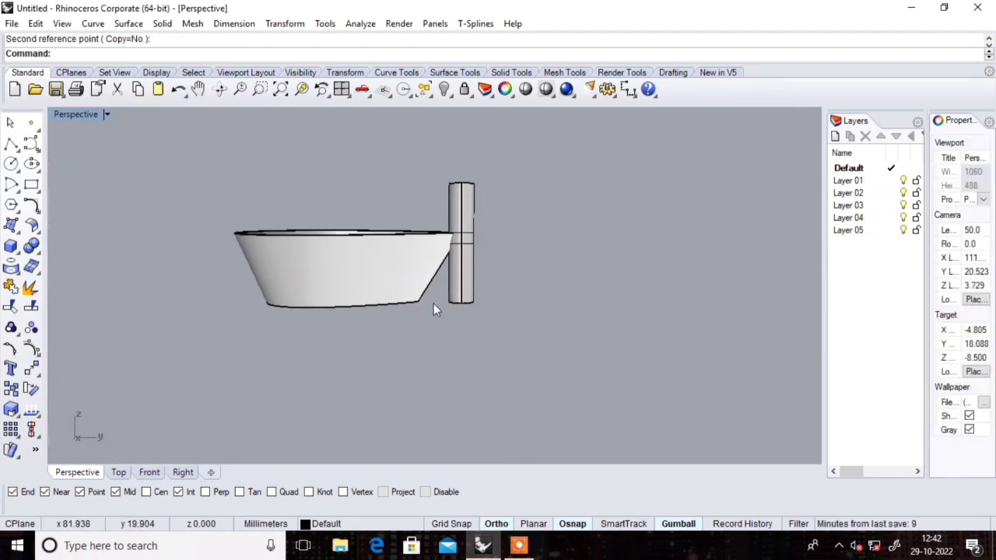
scroll(460, 284, up, 3)
scroll(463, 273, down, 3)
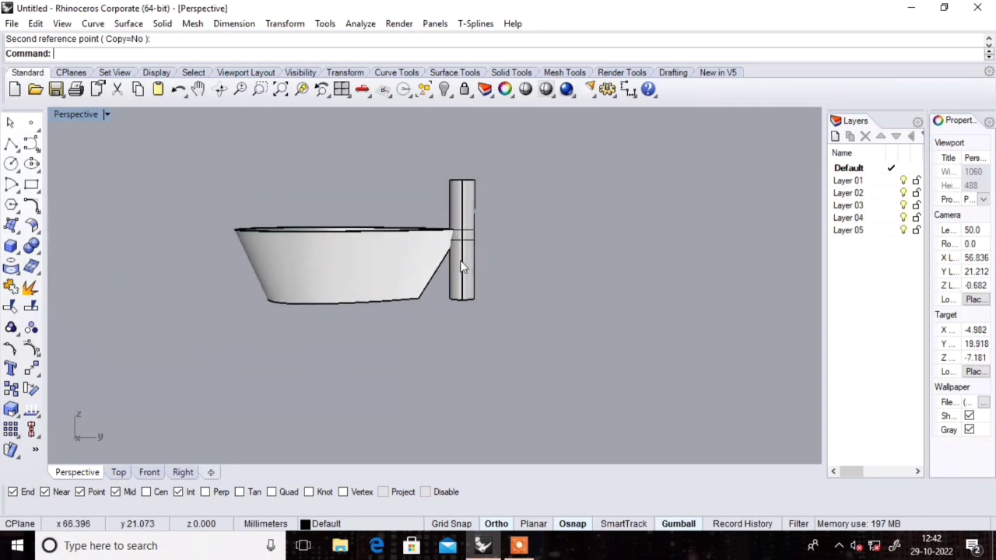
right_drag(463, 273, 453, 302)
scroll(450, 284, up, 2)
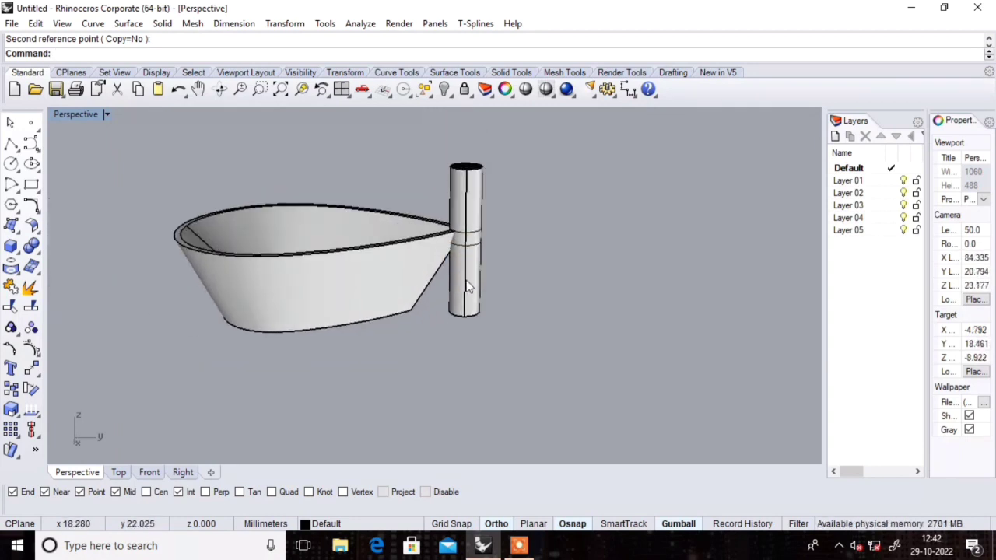
click(464, 286)
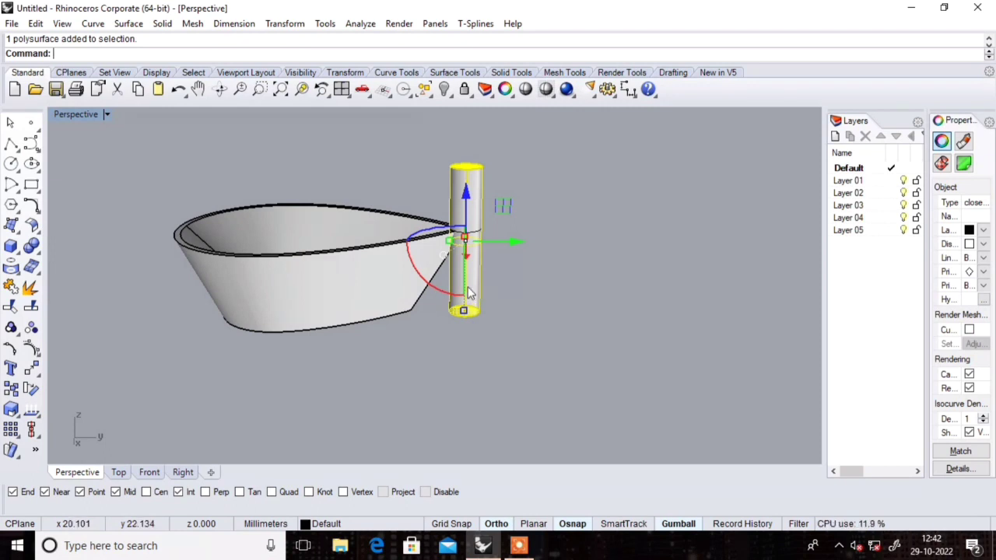
Step: Copy the cylinder post and place the pasted copy at the bowl's rounded back end
key(ctrl+c)
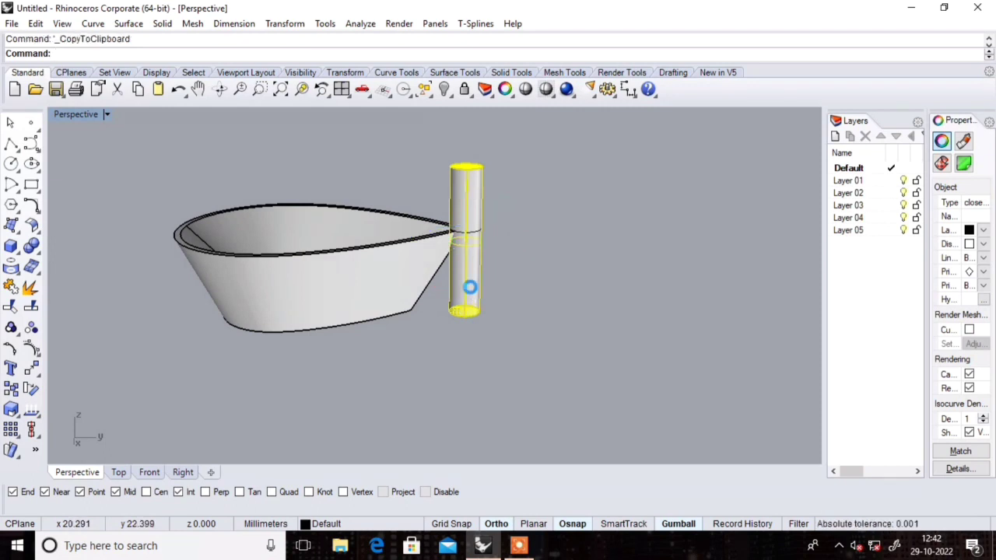
key(ctrl+v)
drag(519, 242, 234, 335)
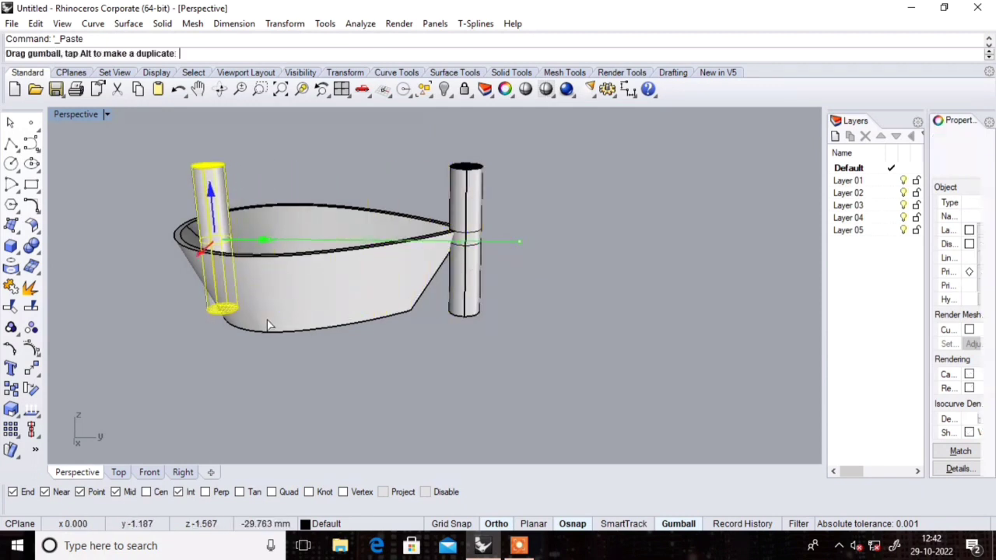
click(268, 137)
Step: Select the post at the bowl's tip and switch to the four-viewport layout
scroll(268, 137, down, 5)
scroll(459, 212, up, 8)
scroll(459, 213, down, 5)
right_drag(459, 212, 465, 219)
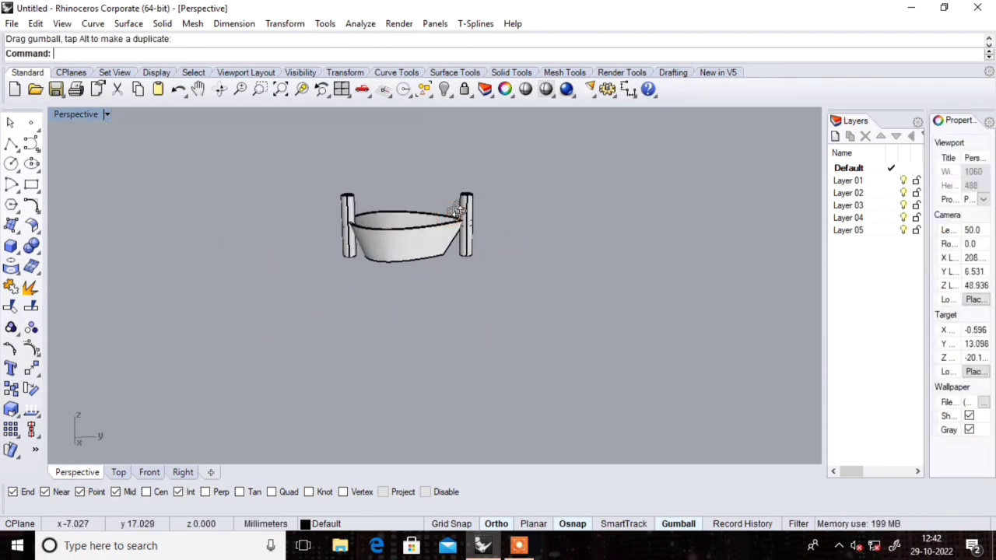
scroll(464, 218, up, 3)
click(467, 200)
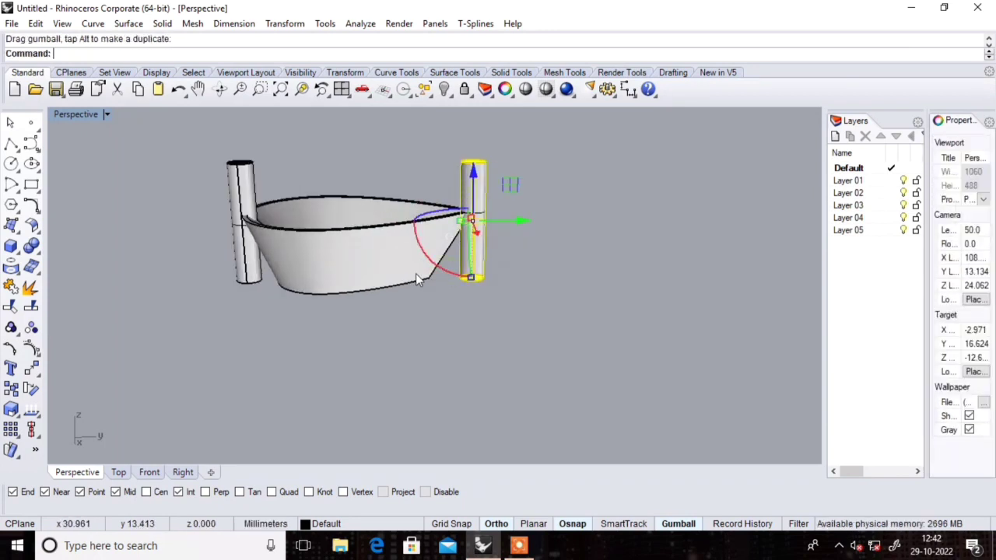
click(465, 323)
click(470, 190)
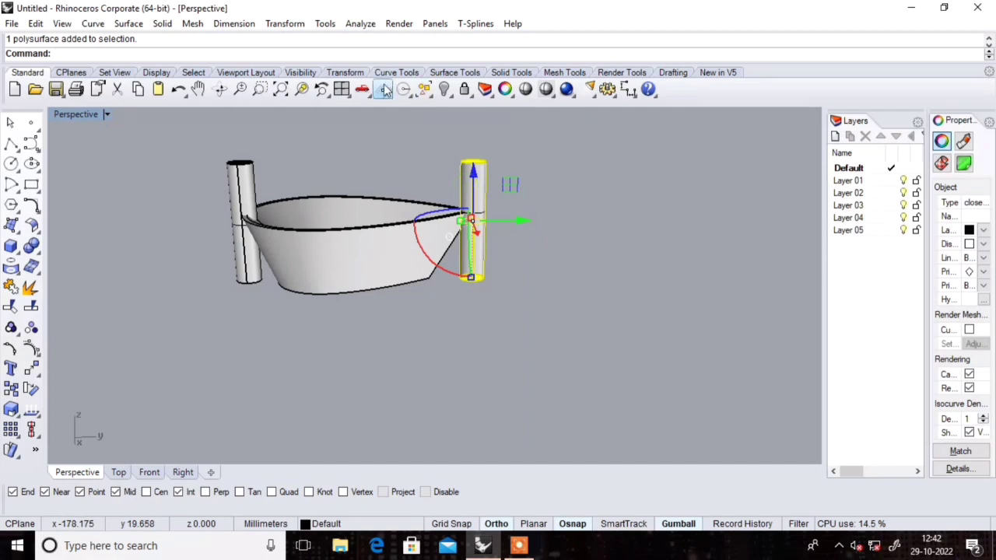
click(341, 89)
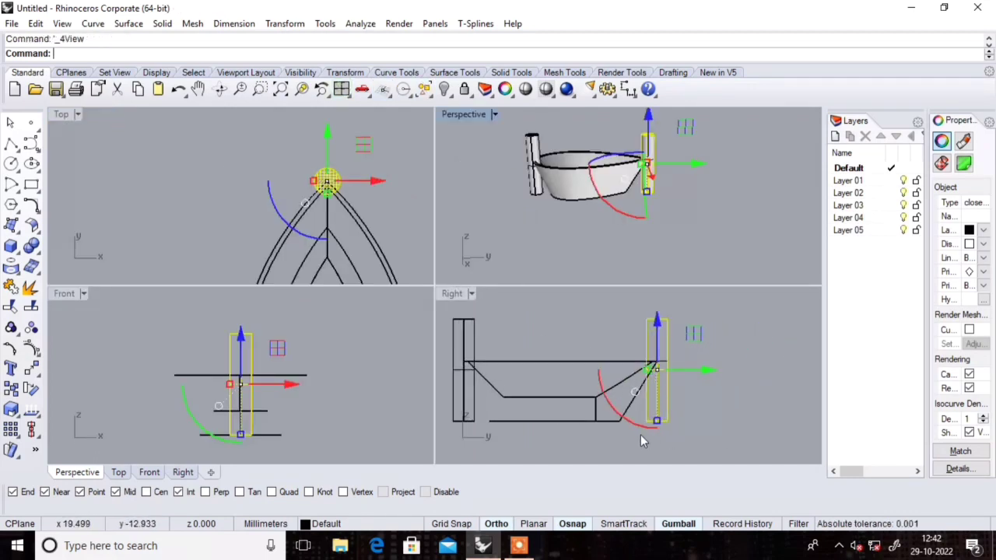
Step: With Osnap and Ortho off, rotate the tip post in the Right view to lean outward
drag(636, 424, 575, 382)
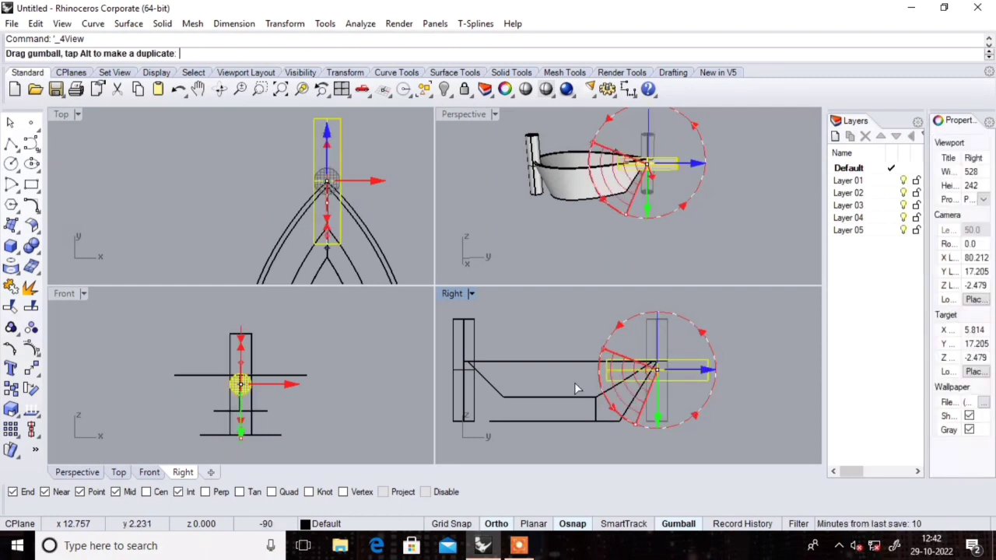
key(ctrl+z)
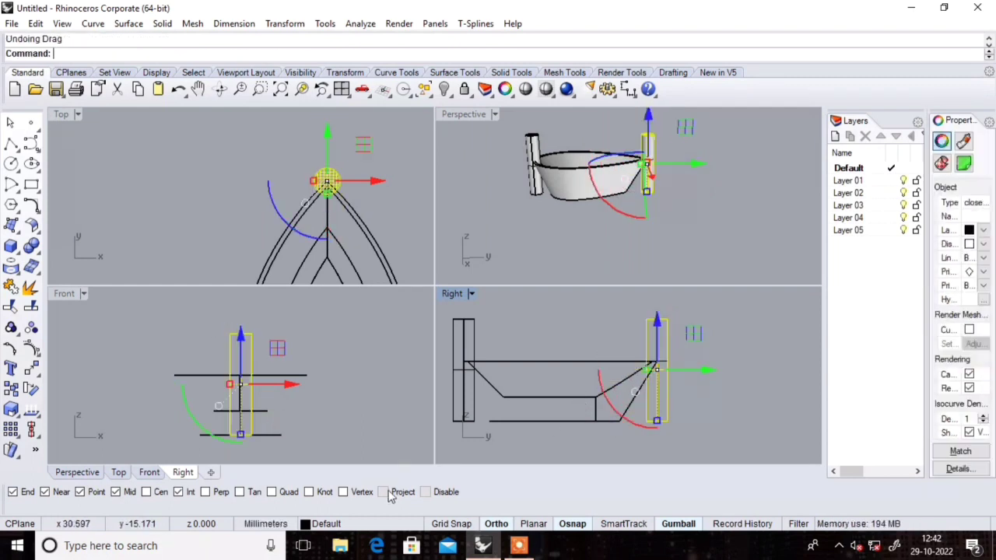
click(425, 492)
mouse_move(635, 425)
mouse_down()
mouse_move(617, 431)
mouse_move(585, 398)
mouse_move(579, 438)
mouse_up()
click(496, 525)
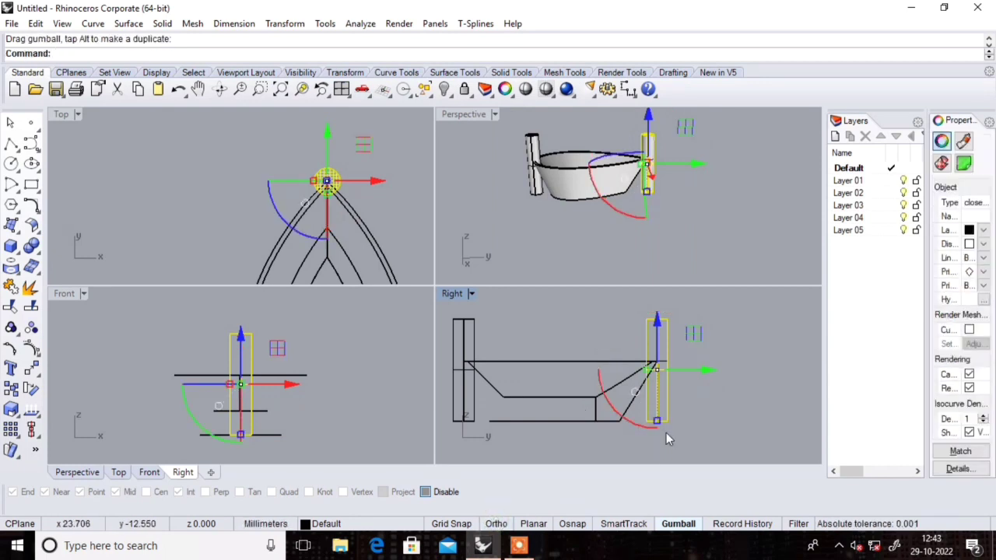
drag(637, 426, 604, 433)
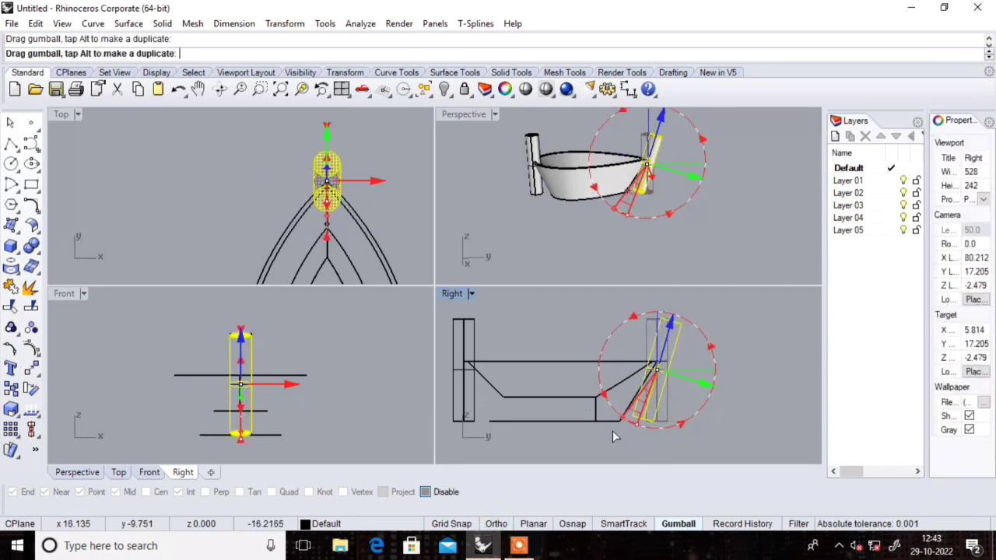
drag(603, 432, 574, 435)
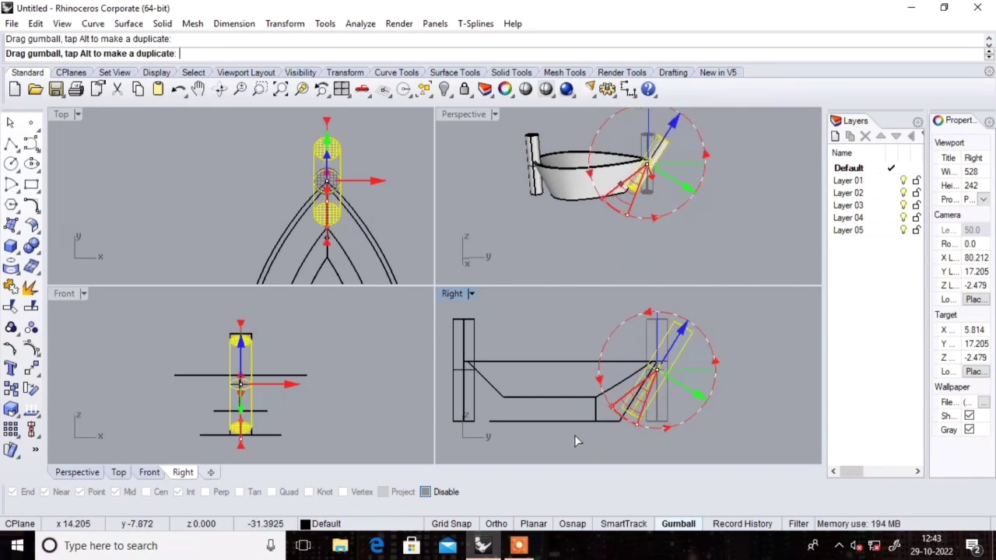
drag(575, 435, 574, 437)
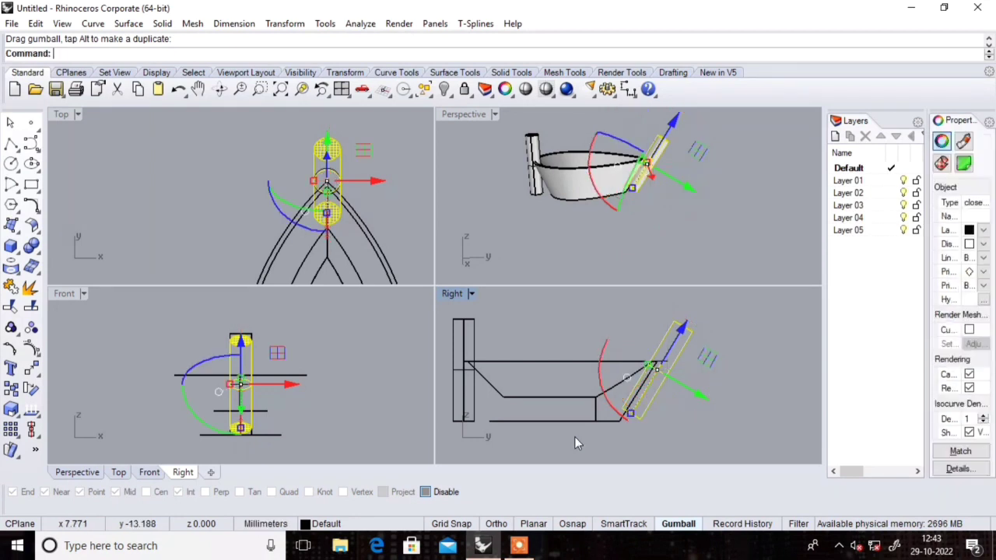
click(763, 328)
Step: Refine the post's tilt so it matches the bowl's slanted end wall
scroll(688, 340, down, 2)
scroll(683, 364, up, 2)
click(656, 331)
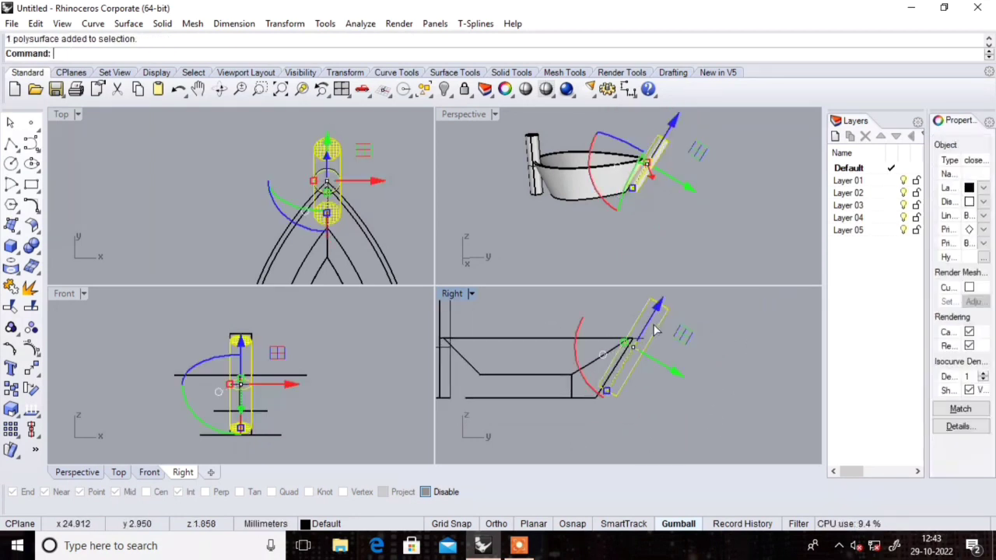
scroll(647, 377, down, 2)
drag(587, 345, 587, 354)
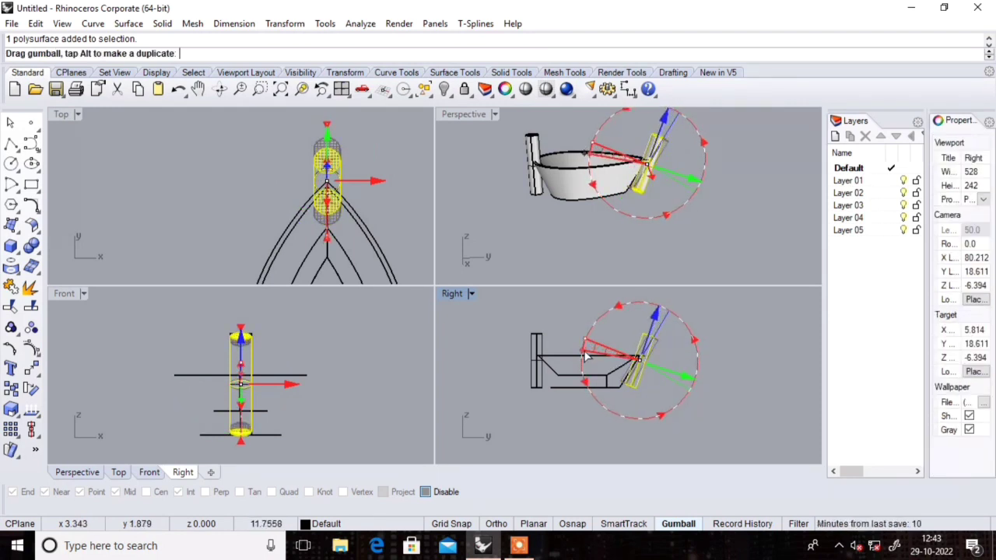
drag(588, 354, 615, 343)
click(756, 315)
Step: Nudge the tilted post along the gumball axes until it sits snugly against the wall
scroll(689, 344, down, 3)
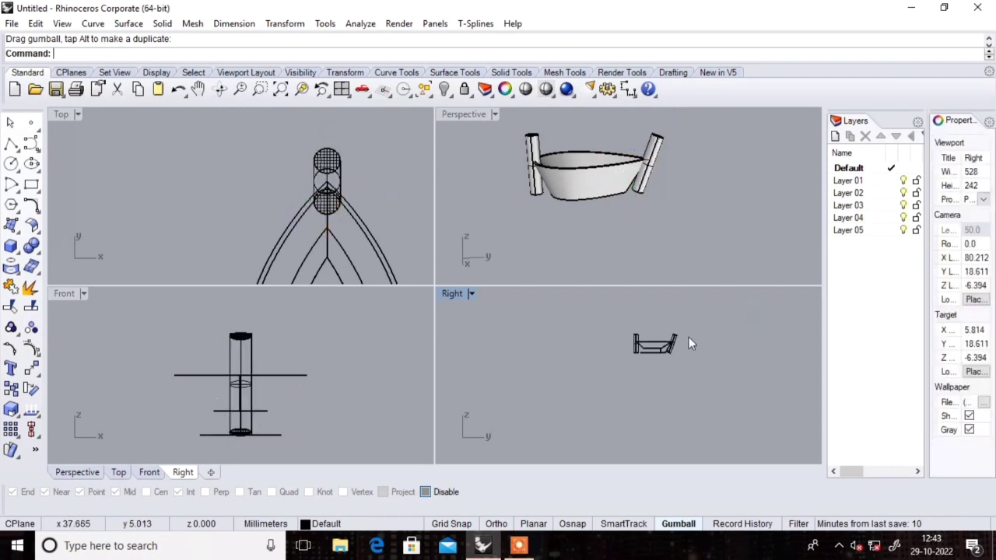
scroll(689, 343, up, 3)
scroll(658, 338, up, 2)
click(650, 352)
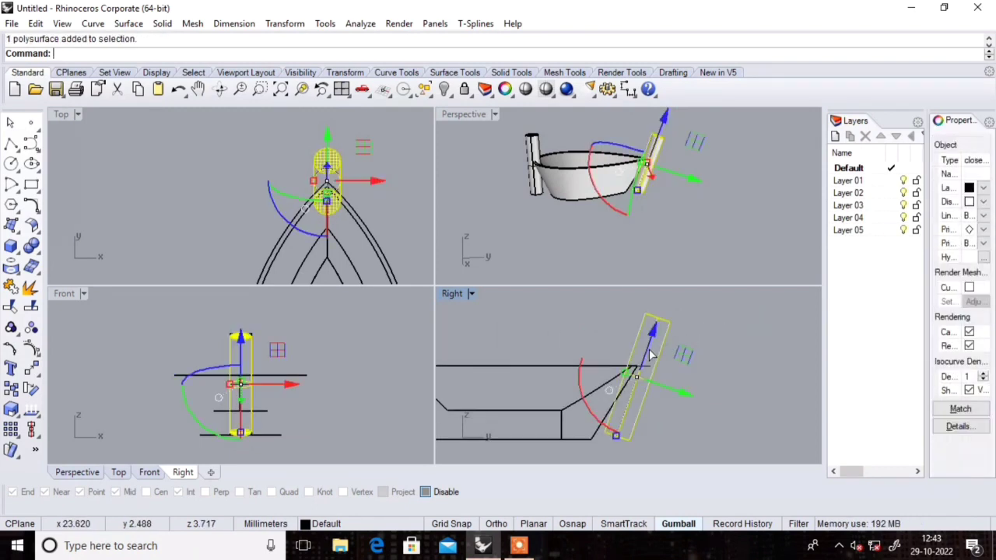
mouse_move(652, 340)
mouse_down()
mouse_move(685, 401)
mouse_move(667, 409)
mouse_up()
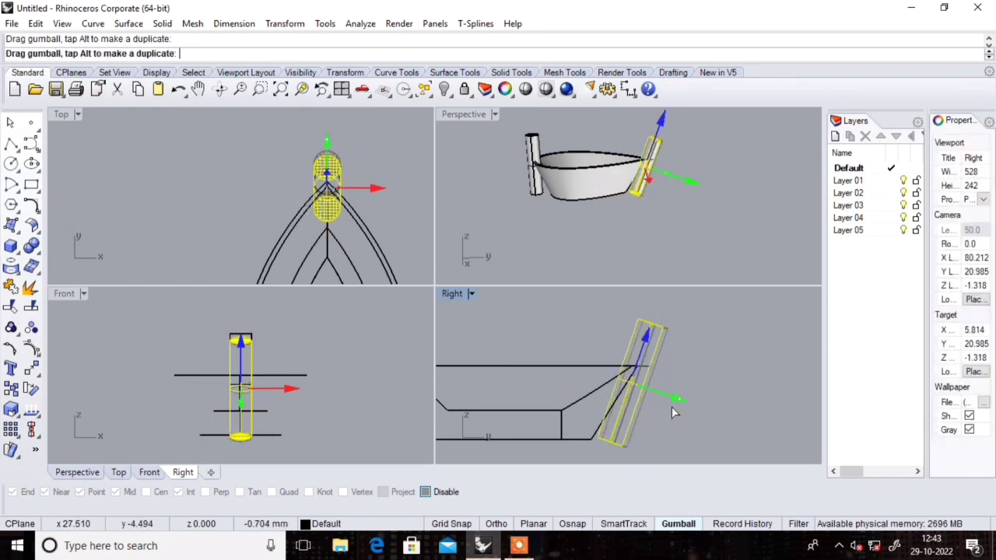
drag(638, 342, 679, 372)
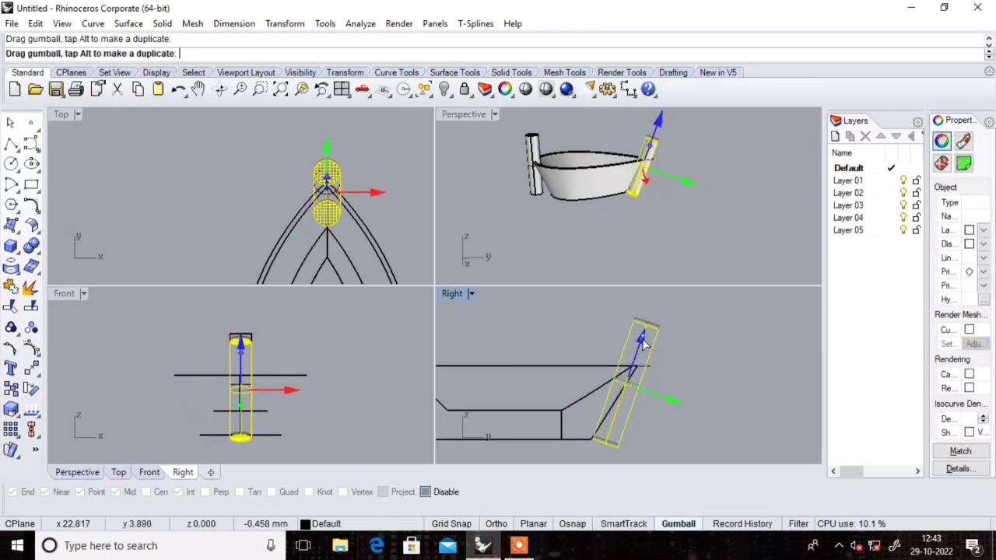
drag(677, 407, 672, 411)
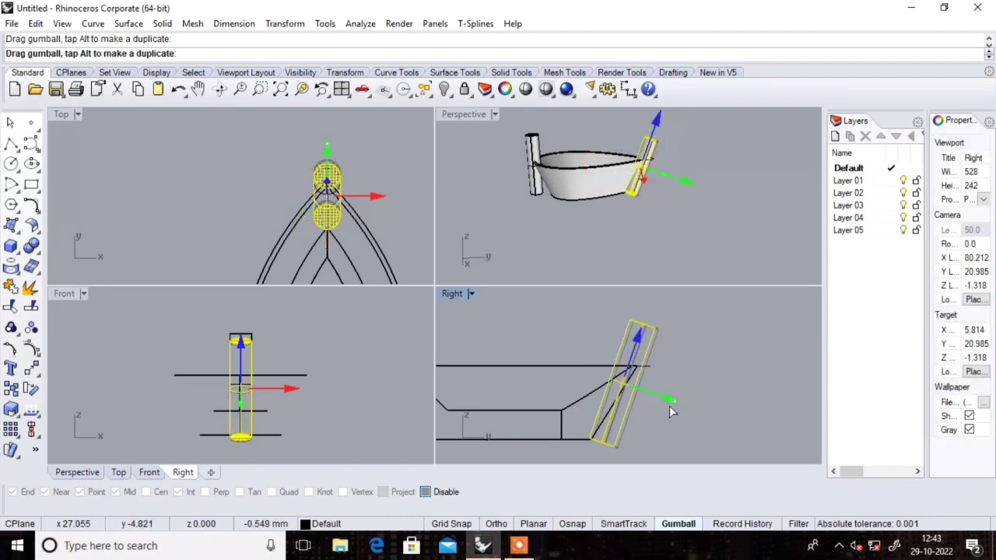
click(716, 360)
scroll(650, 372, down, 5)
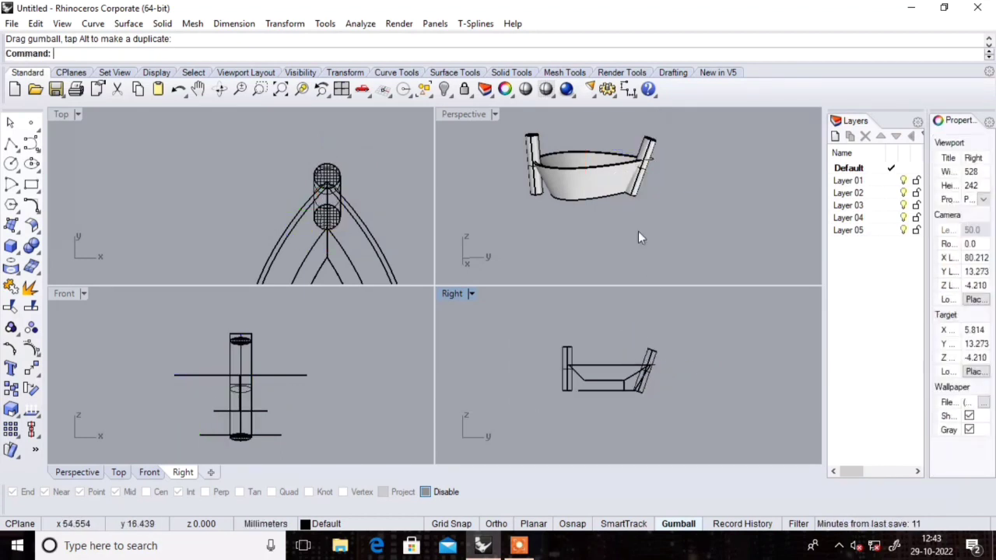
mouse_move(641, 178)
right_down()
mouse_move(635, 161)
mouse_move(648, 269)
right_up()
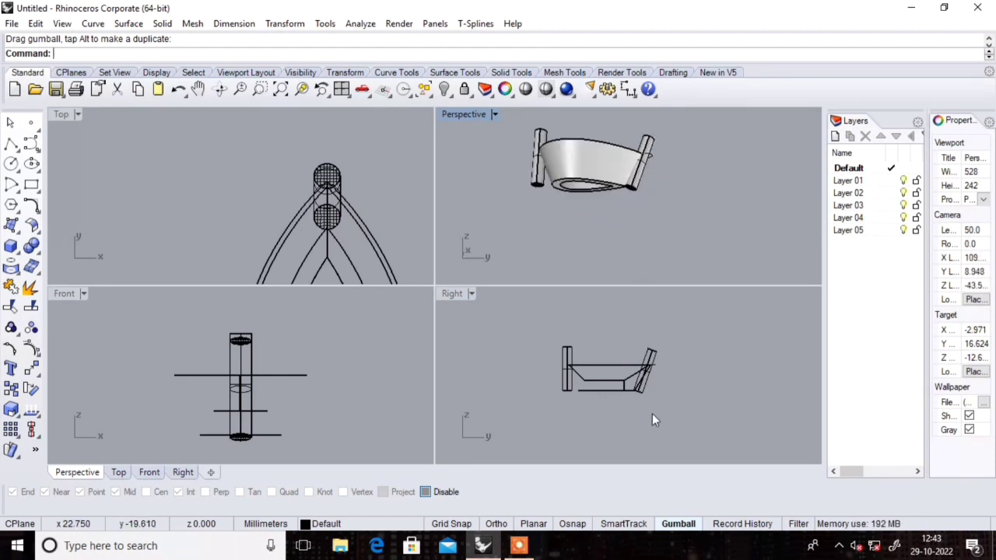
scroll(652, 421, up, 5)
Step: Start moving the tilted tip post with Osnap on, using its lower corner as the base point
click(611, 307)
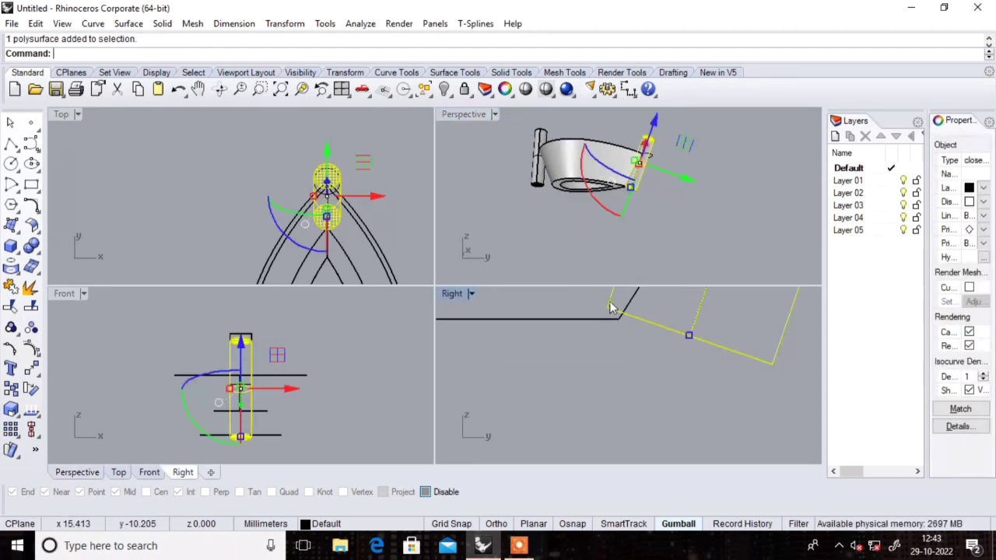
scroll(594, 341, down, 2)
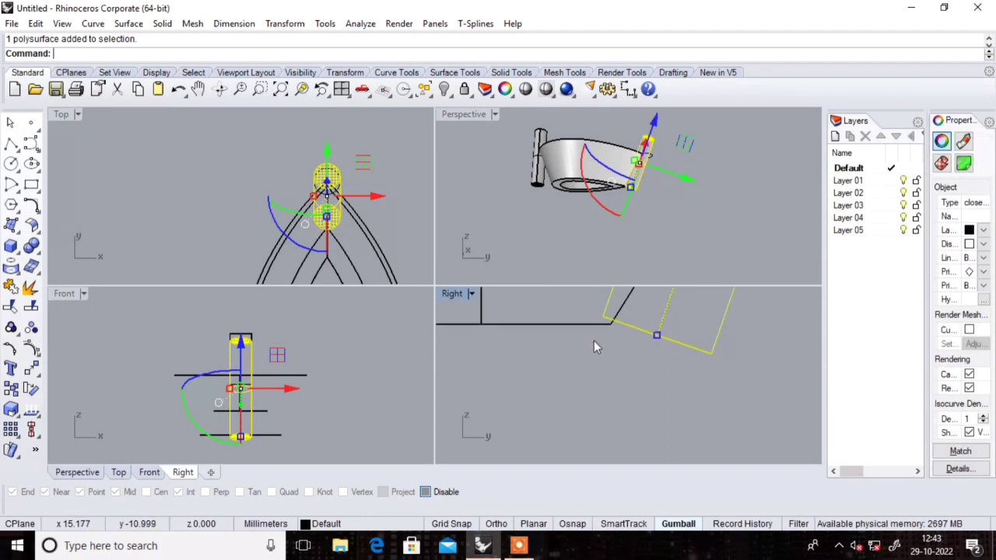
click(31, 370)
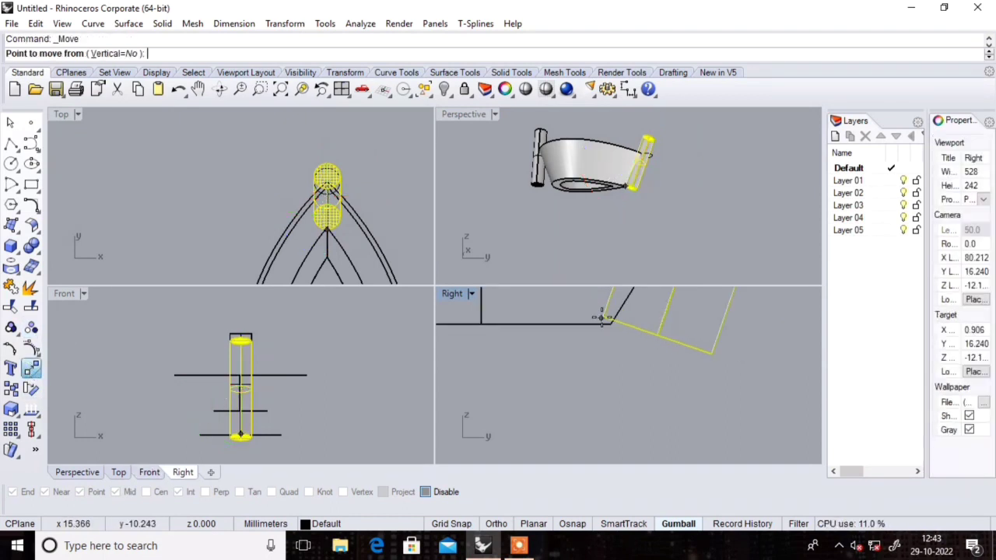
click(424, 493)
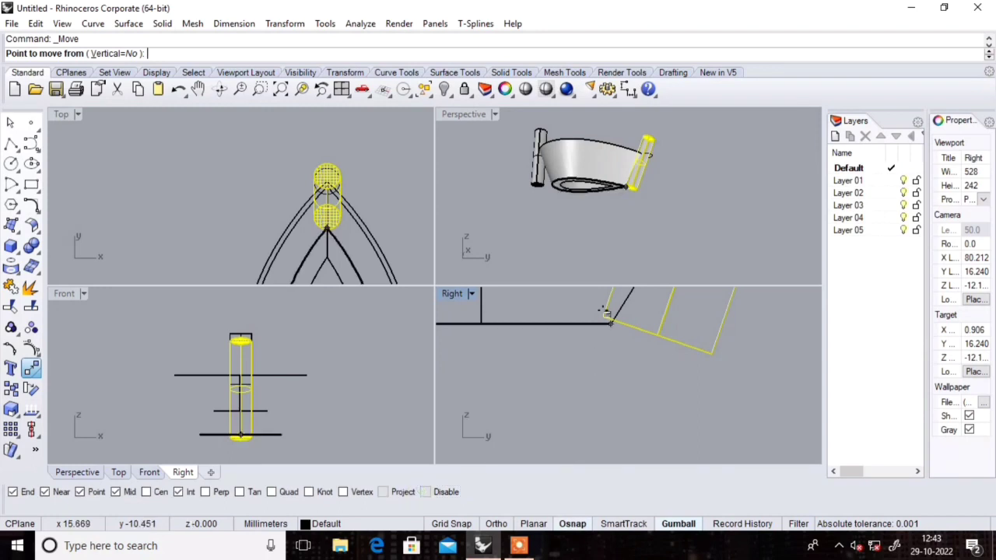
click(603, 311)
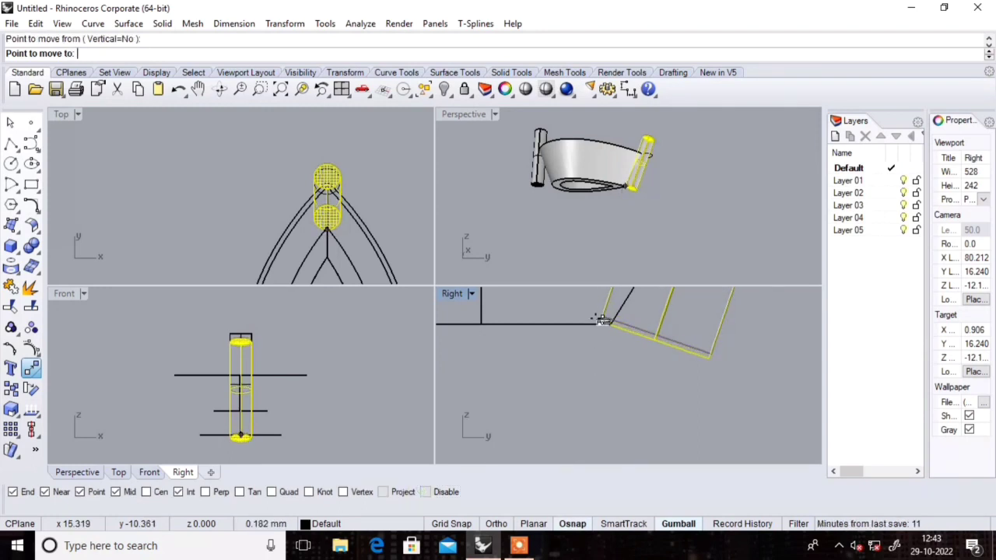
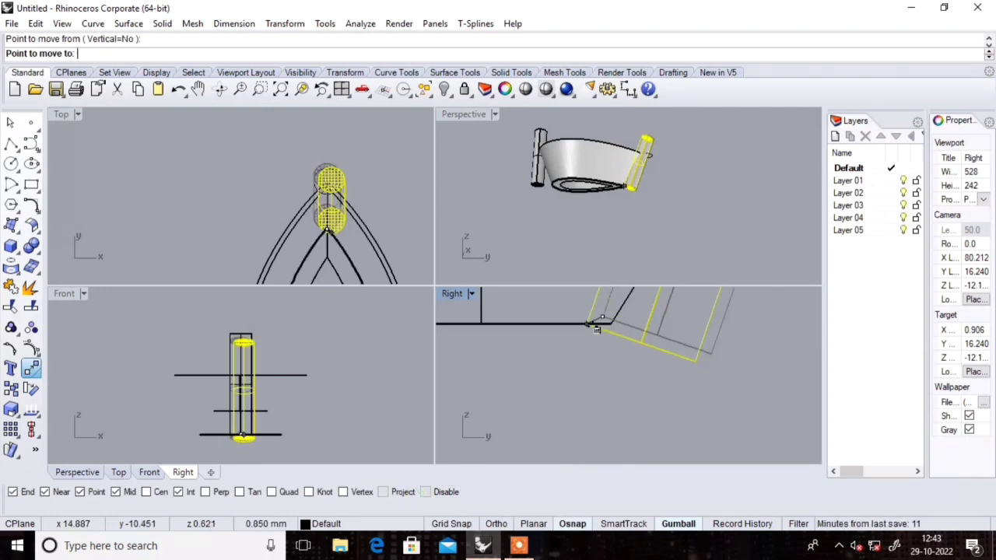
Step: Drop the second prong cylinder at the setting's narrow end
click(600, 330)
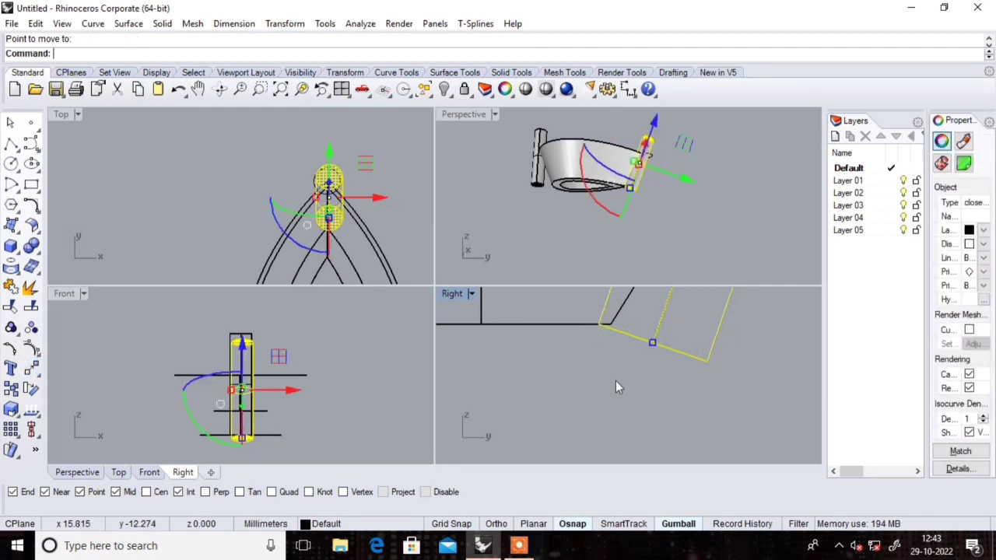
scroll(616, 381, down, 2)
scroll(635, 378, down, 2)
click(734, 342)
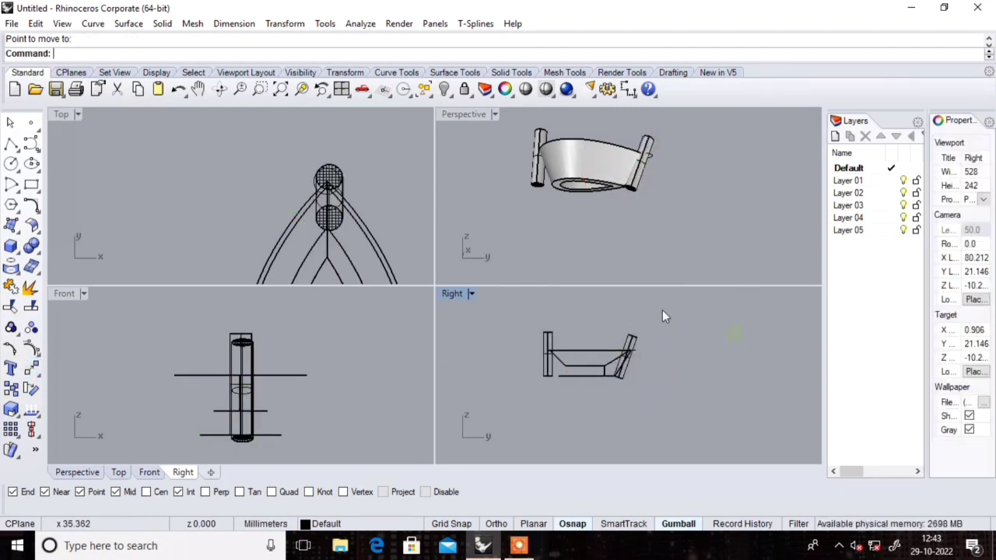
Step: Tilt the prong outward with the gumball rotation arc in the Right view to lean along the wall
scroll(605, 153, up, 5)
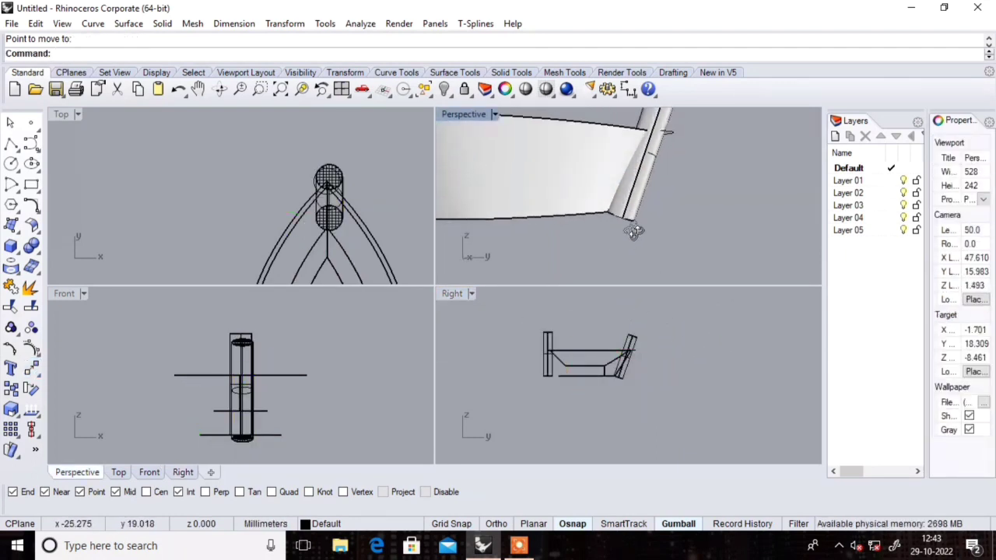
scroll(623, 351, up, 3)
scroll(634, 416, up, 2)
click(634, 422)
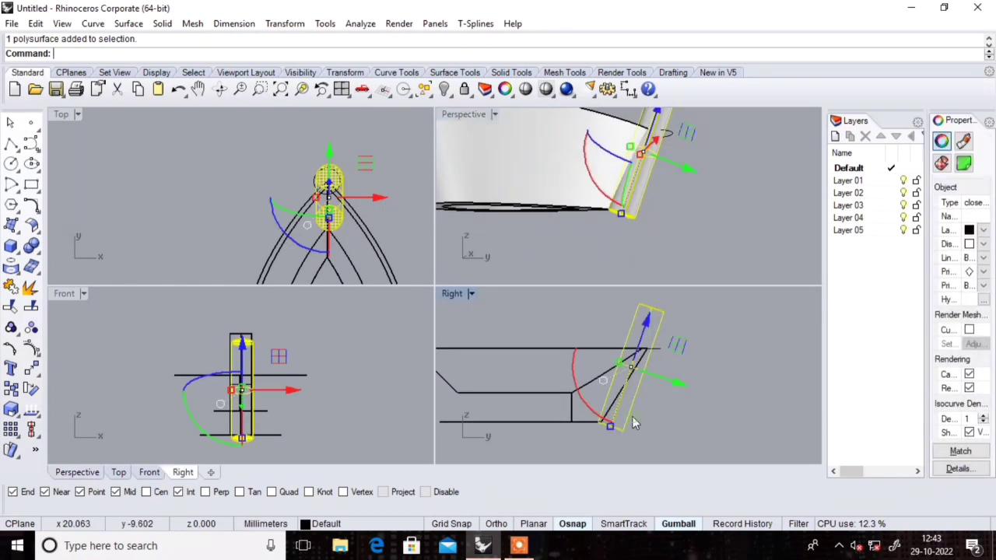
drag(594, 422, 575, 424)
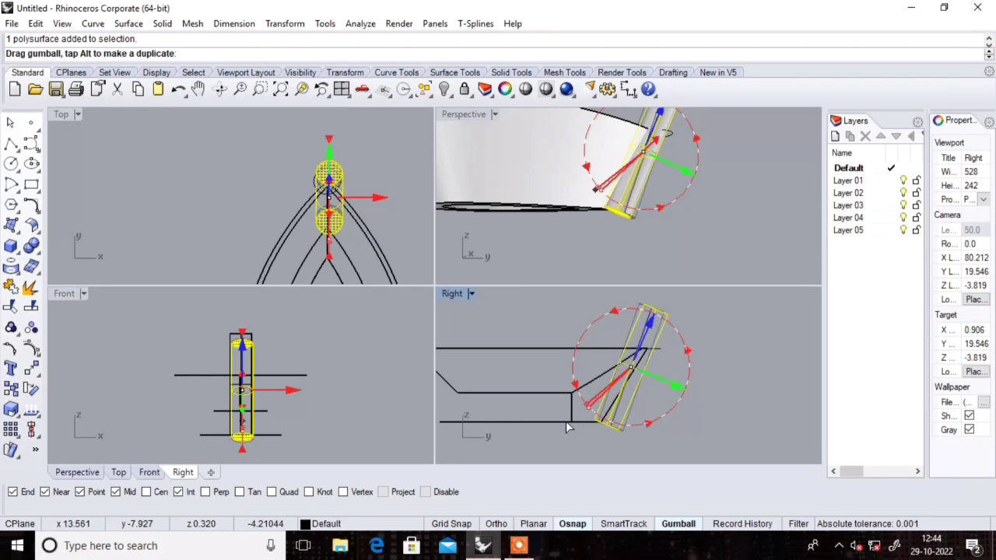
drag(574, 423, 565, 421)
click(710, 354)
Step: Maximize the Perspective view and orbit to inspect the whole setting
mouse_move(623, 132)
right_down()
mouse_move(601, 170)
mouse_move(645, 171)
mouse_move(629, 189)
mouse_move(559, 178)
mouse_move(579, 191)
mouse_move(592, 191)
mouse_move(484, 132)
right_up()
scroll(628, 193, up, 3)
double_click(475, 112)
scroll(490, 186, down, 5)
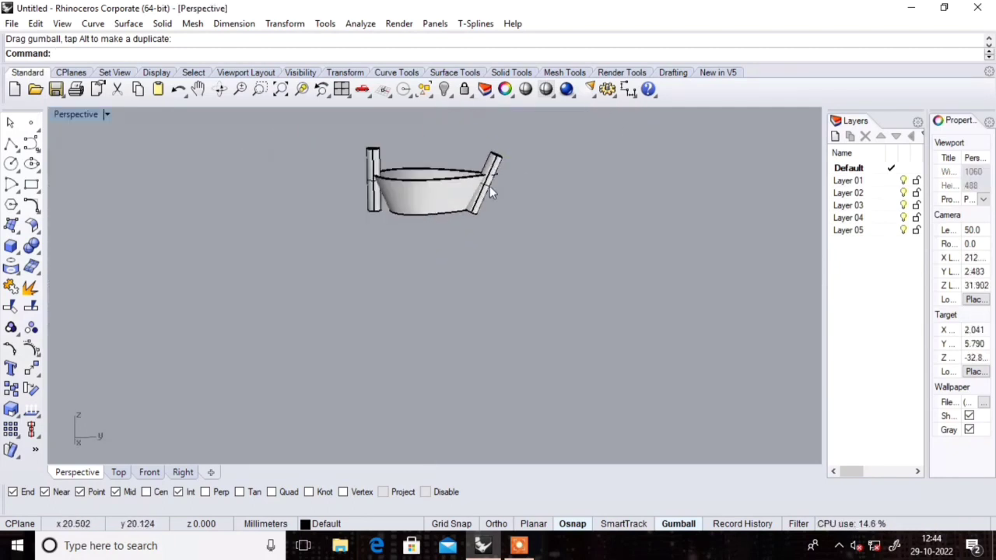
mouse_move(490, 186)
right_down()
mouse_move(480, 210)
mouse_move(498, 178)
mouse_move(507, 251)
mouse_move(508, 219)
mouse_move(473, 169)
mouse_move(488, 201)
right_up()
Step: Relocate the gumball pivot onto the prong and re-angle it against the outer rim in four views
scroll(496, 194, up, 3)
click(489, 207)
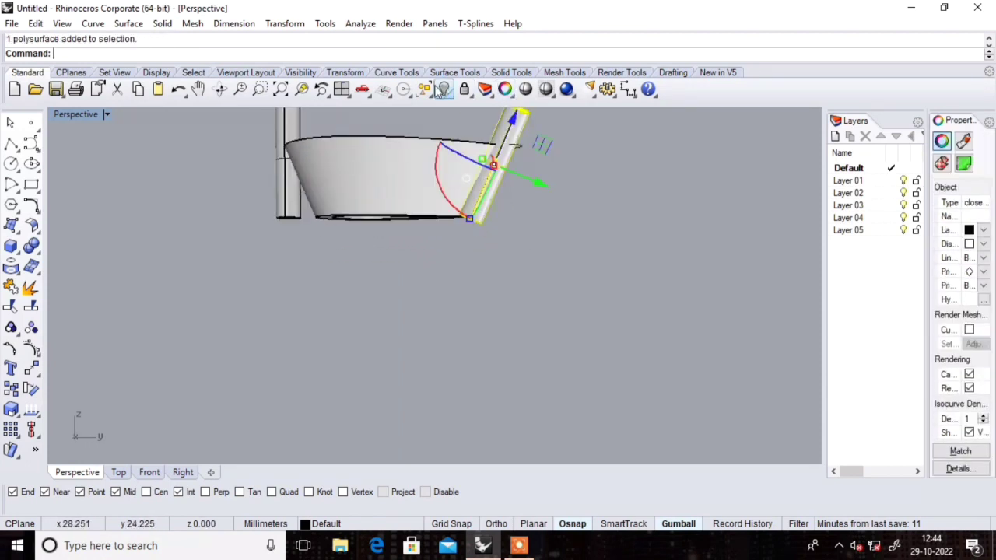
click(341, 89)
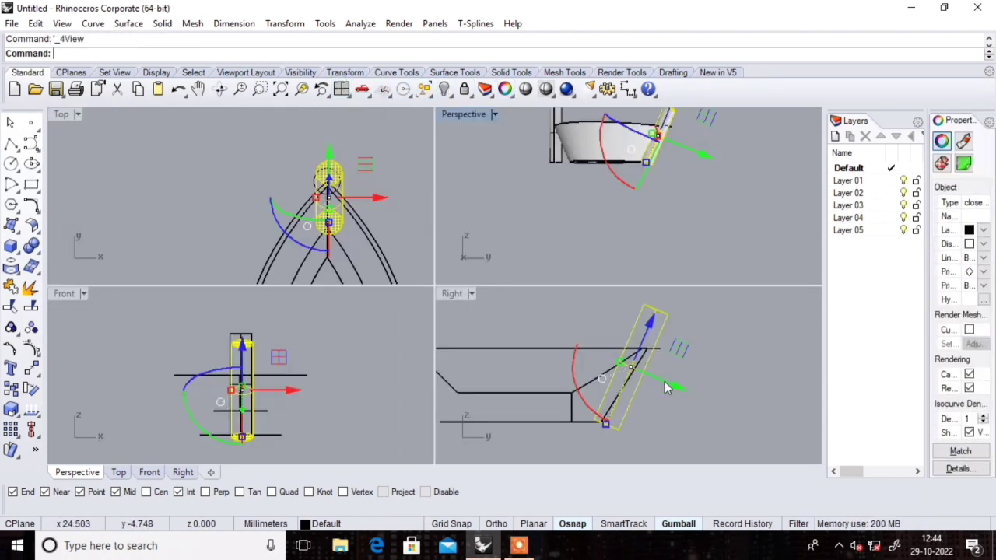
ctrl+click(567, 376)
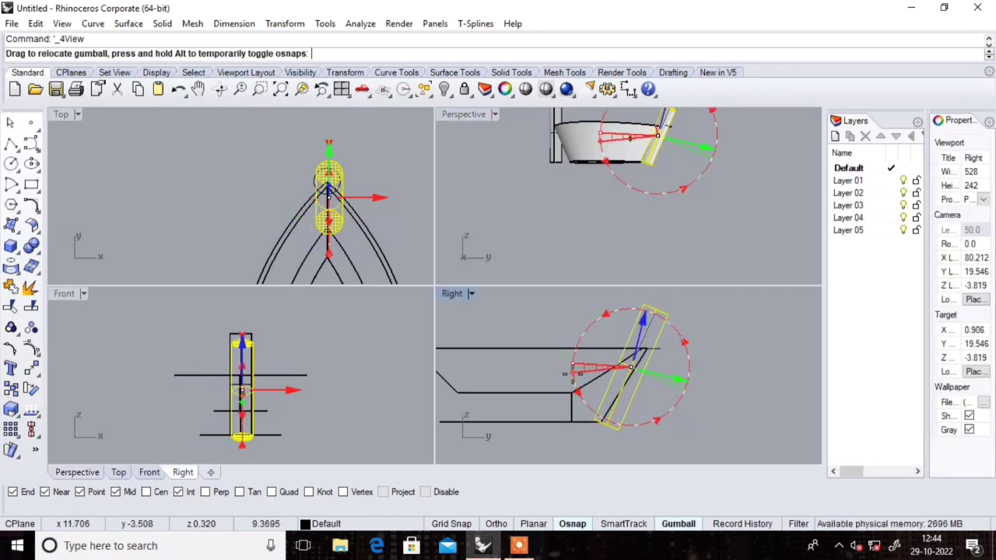
click(615, 386)
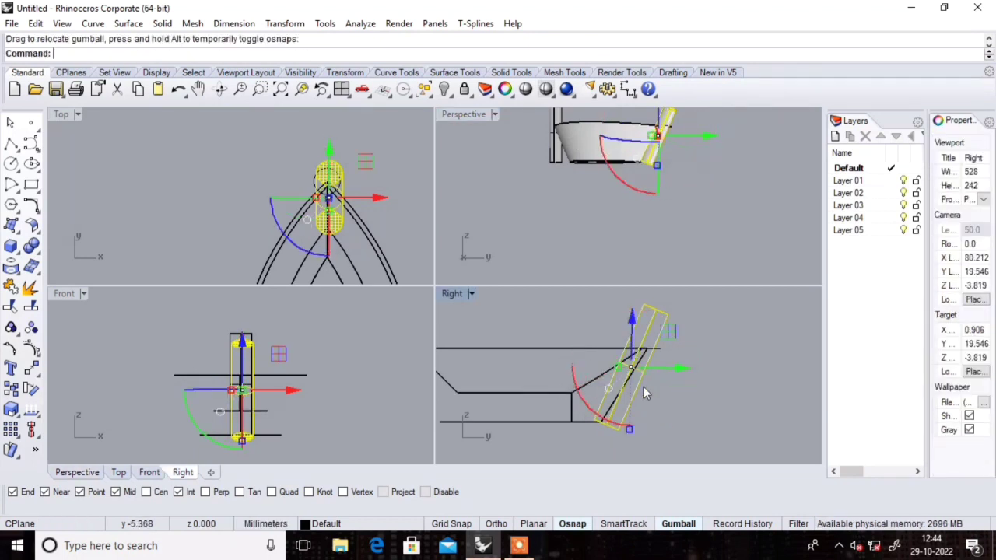
drag(680, 377, 684, 384)
scroll(591, 436, up, 5)
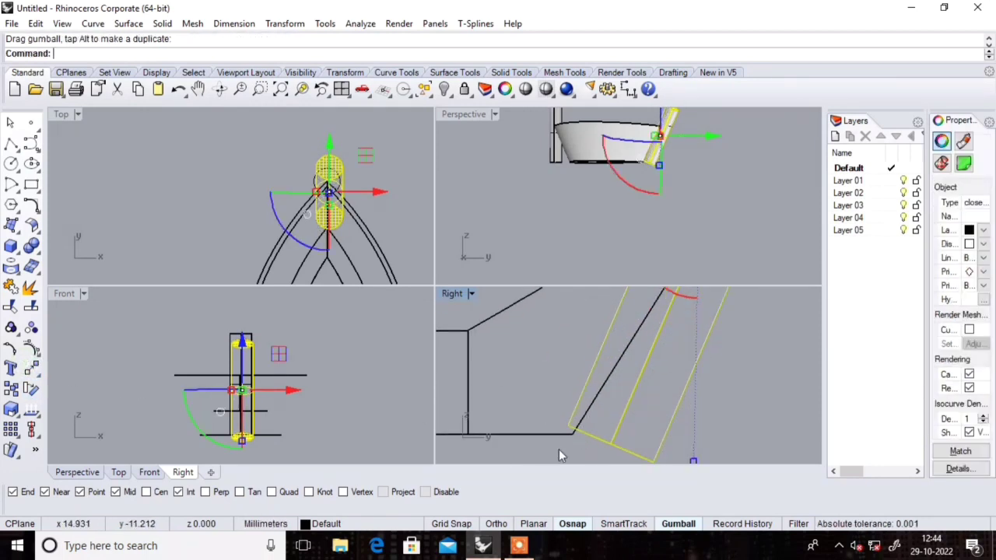
key(ctrl+F5)
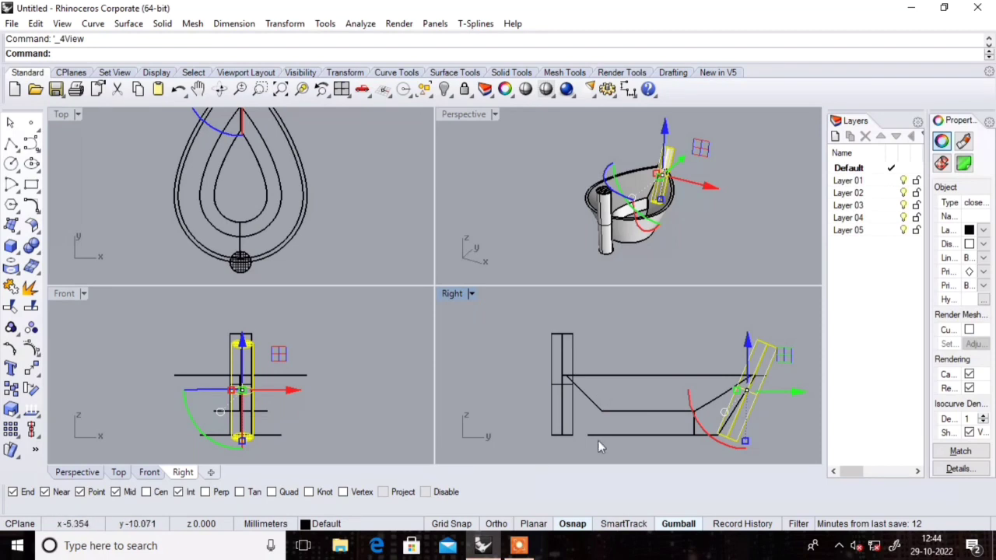
Step: Move the angled prong from its lower corner onto the wall's bottom edge in the Right view
click(36, 369)
scroll(726, 460, up, 2)
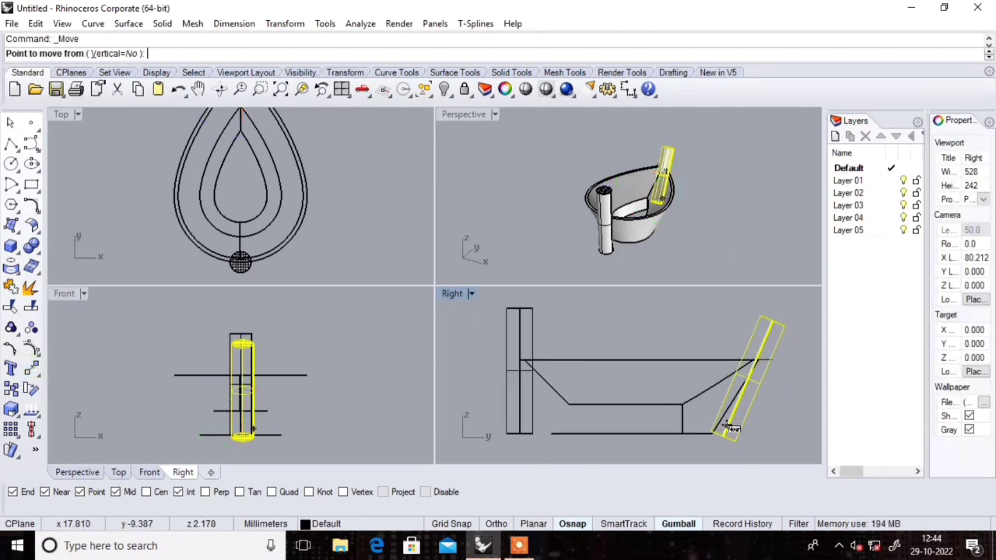
scroll(726, 460, up, 3)
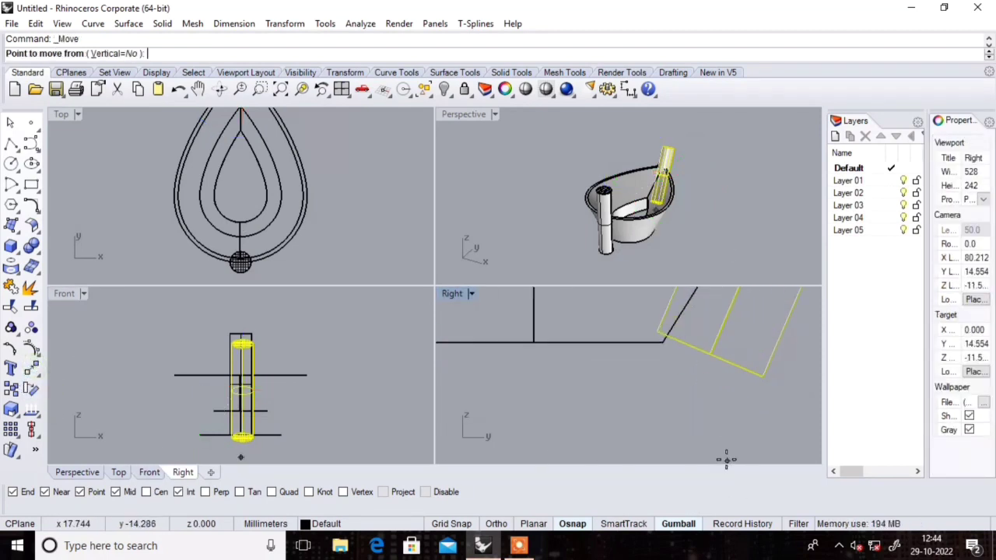
click(658, 334)
scroll(659, 337, up, 3)
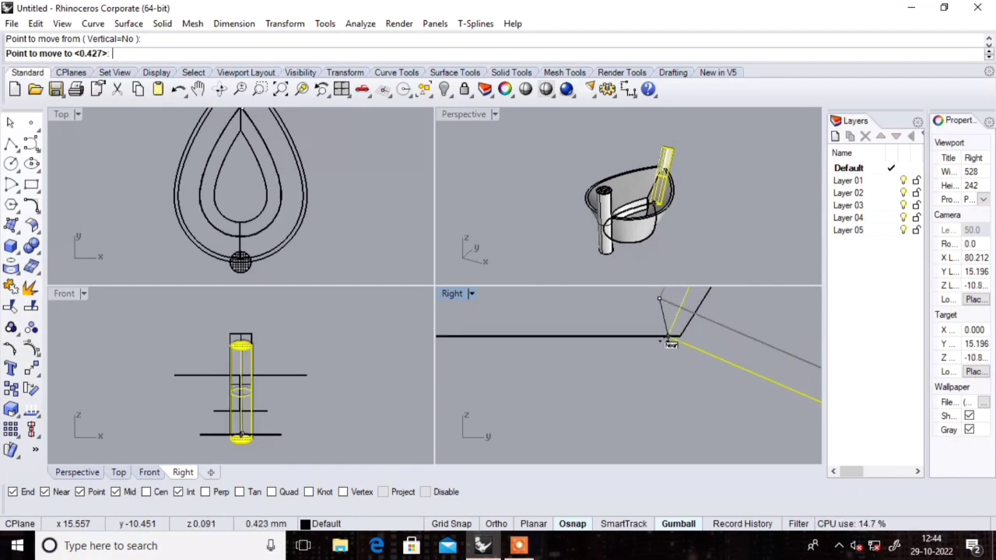
scroll(669, 343, up, 2)
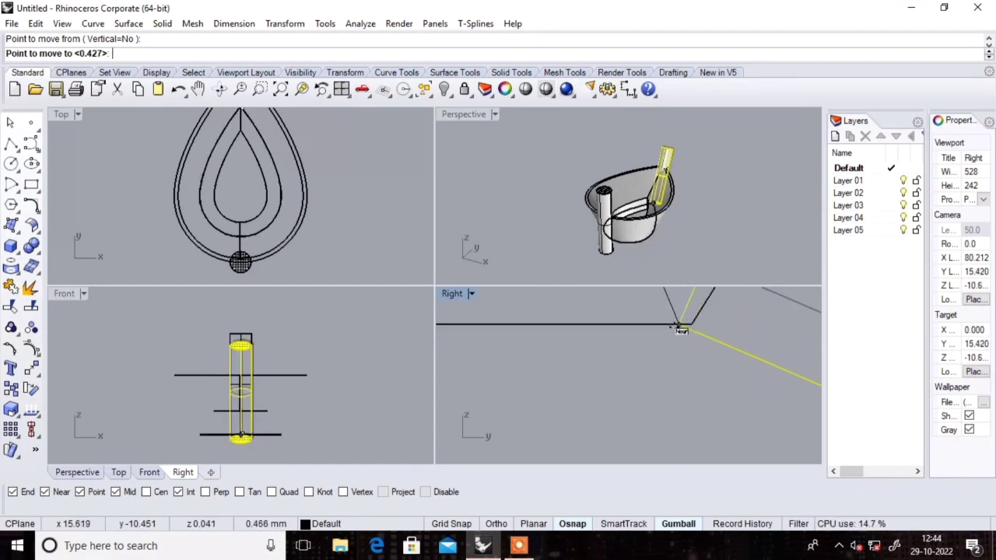
click(681, 332)
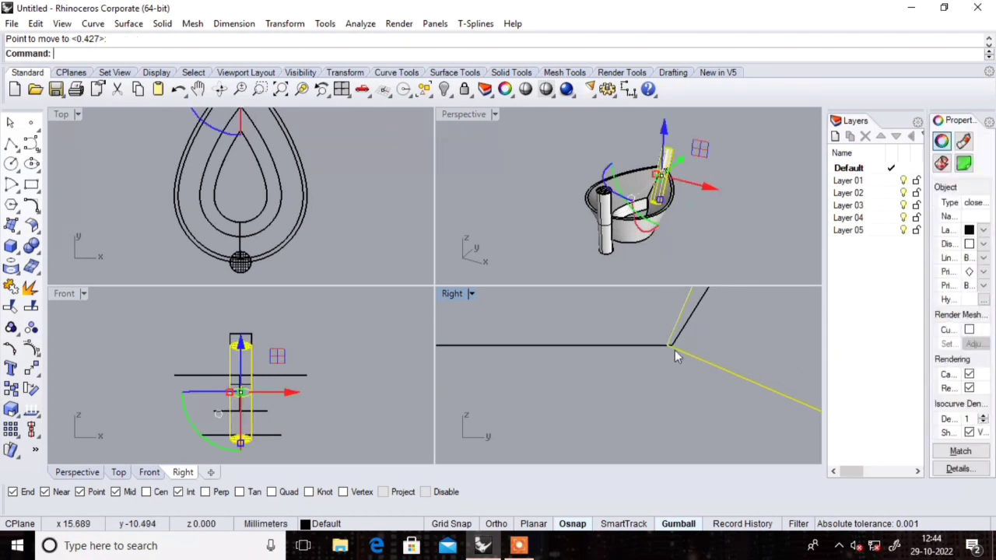
scroll(675, 350, down, 2)
Step: Orbit the Perspective view side-on to check the prong's new position
click(575, 169)
scroll(545, 183, down, 4)
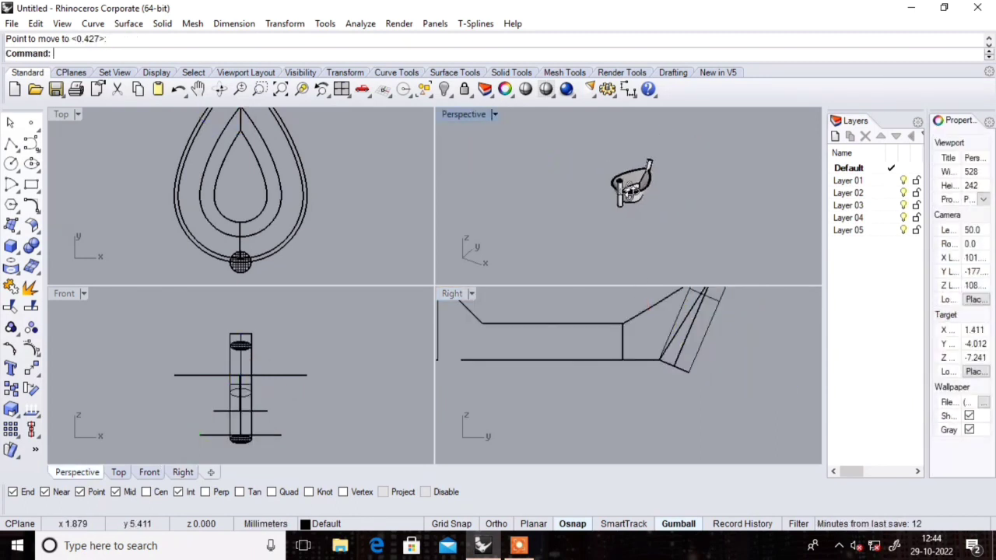
scroll(685, 183, up, 3)
mouse_move(667, 200)
right_down()
mouse_move(604, 149)
mouse_move(464, 159)
right_up()
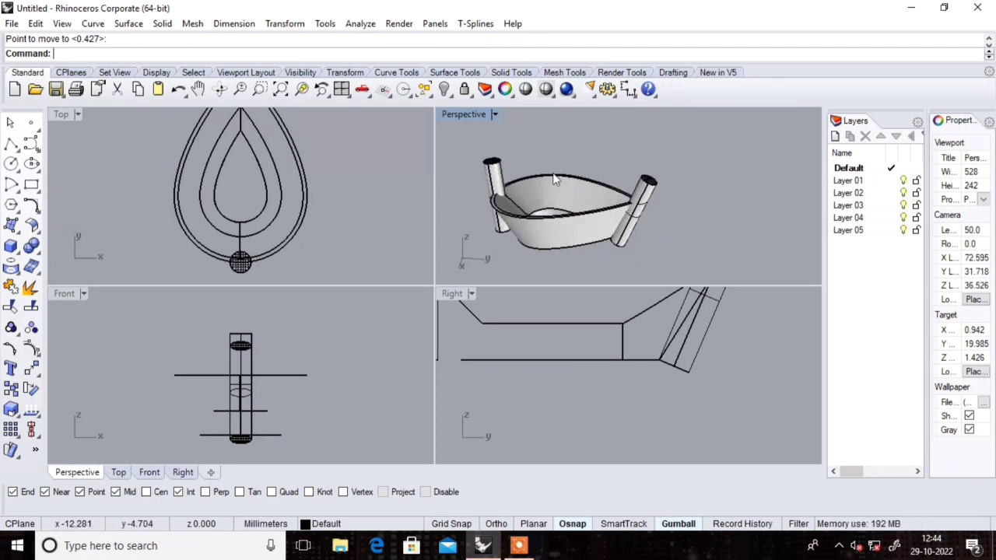
scroll(665, 180, up, 5)
click(666, 207)
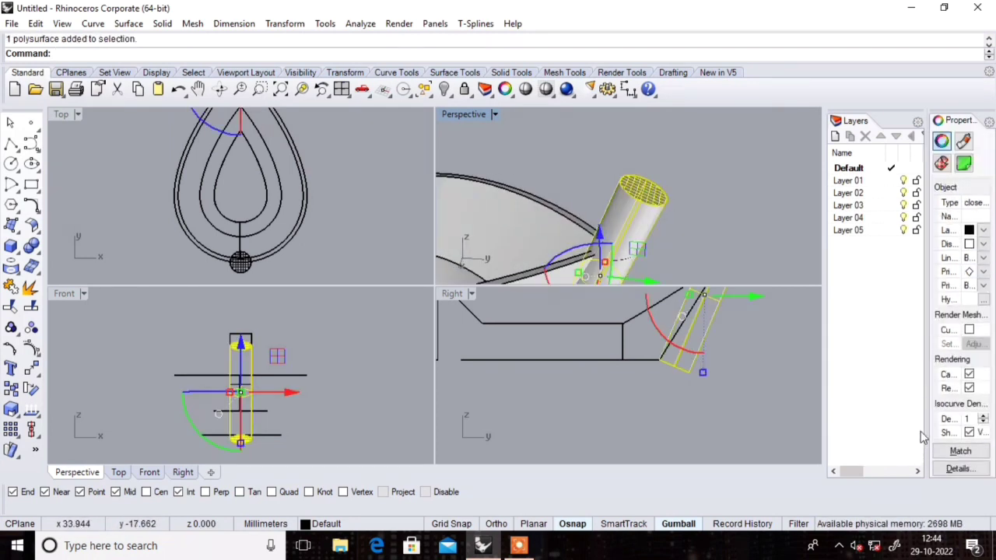
click(747, 158)
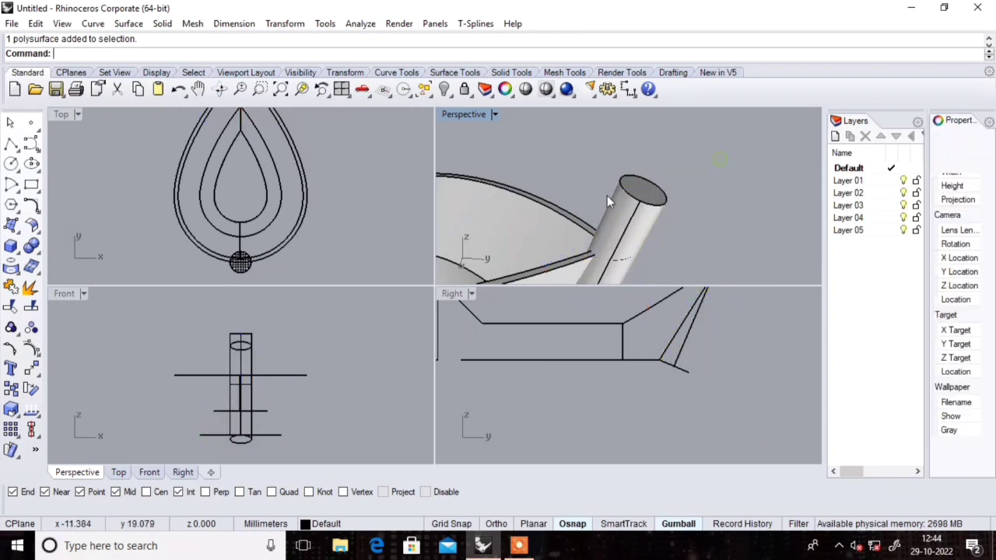
scroll(611, 191, down, 6)
scroll(589, 214, up, 5)
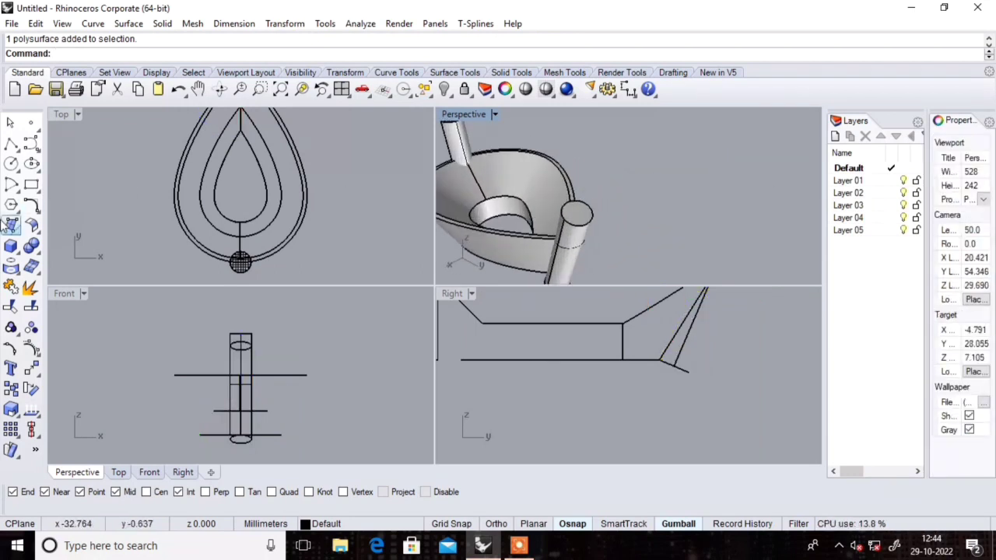
Step: Try a 0.3 radius edge fillet on the prong's top edge, then undo it
click(31, 246)
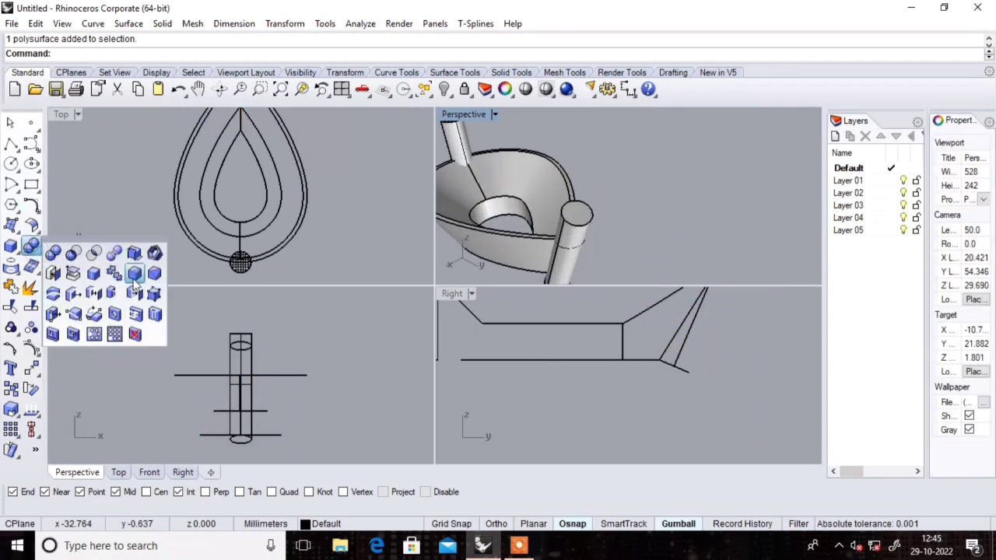
click(134, 277)
scroll(558, 226, up, 2)
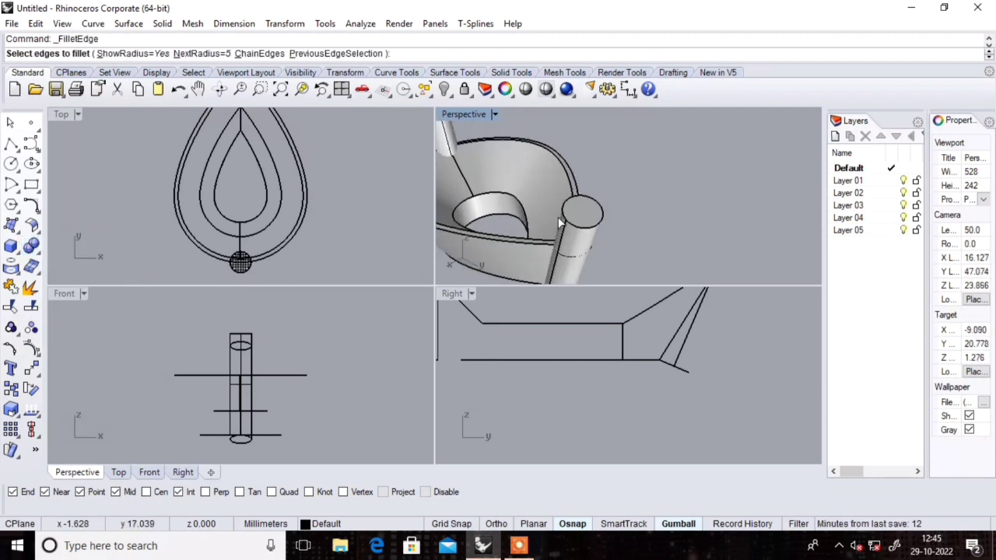
text(.3)
key(Return)
click(592, 216)
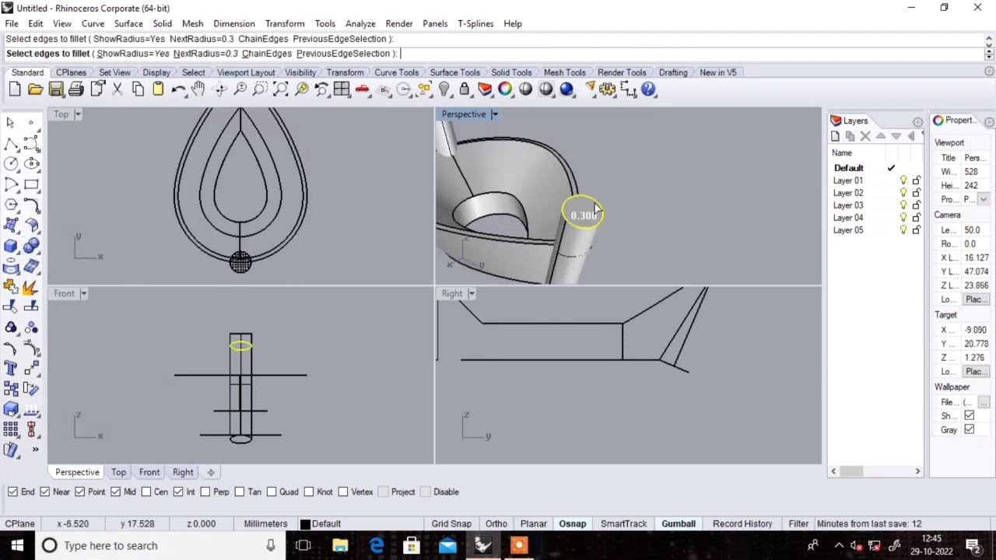
key(Return)
key(Return)
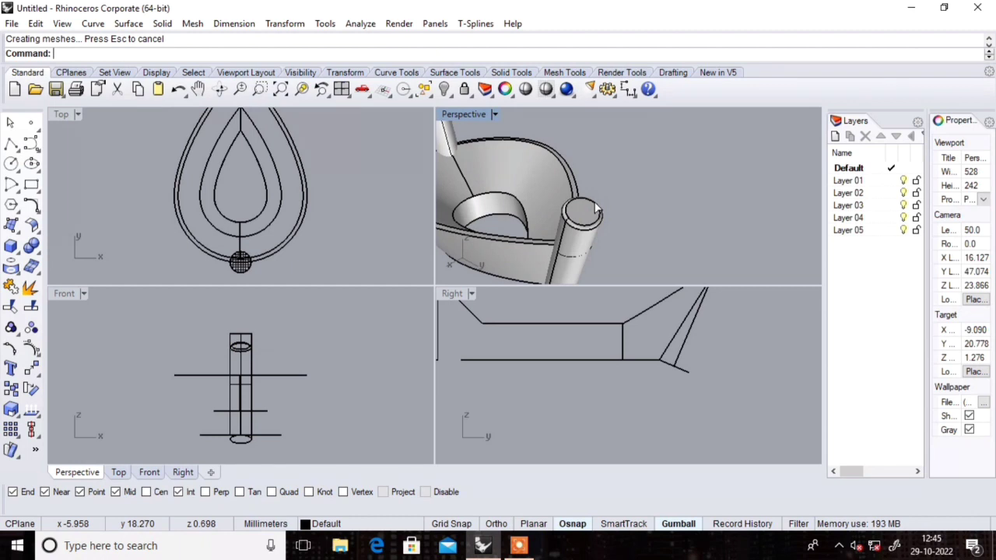
key(ctrl+z)
key(Return)
text(1.)
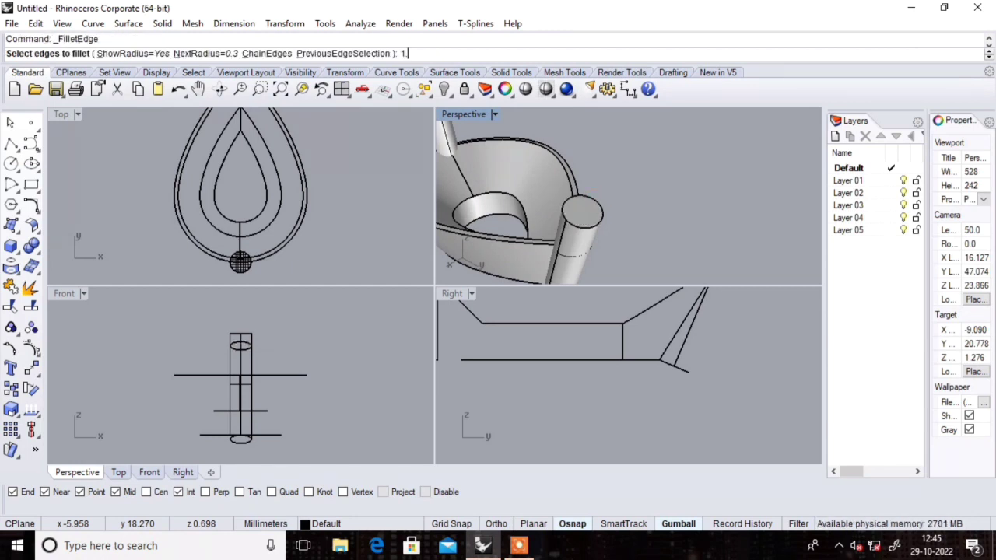
Step: Fillet the prong's top edge with a 1.2 radius
text(2)
key(Return)
click(595, 209)
key(Return)
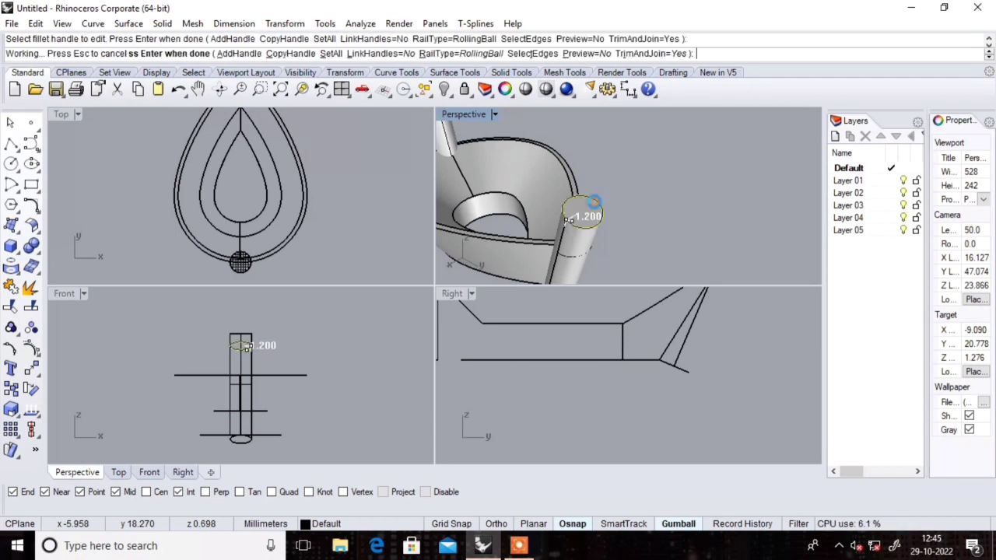
key(Return)
scroll(594, 209, down, 3)
mouse_move(581, 210)
right_down()
mouse_move(592, 237)
mouse_move(545, 187)
right_up()
scroll(582, 228, up, 3)
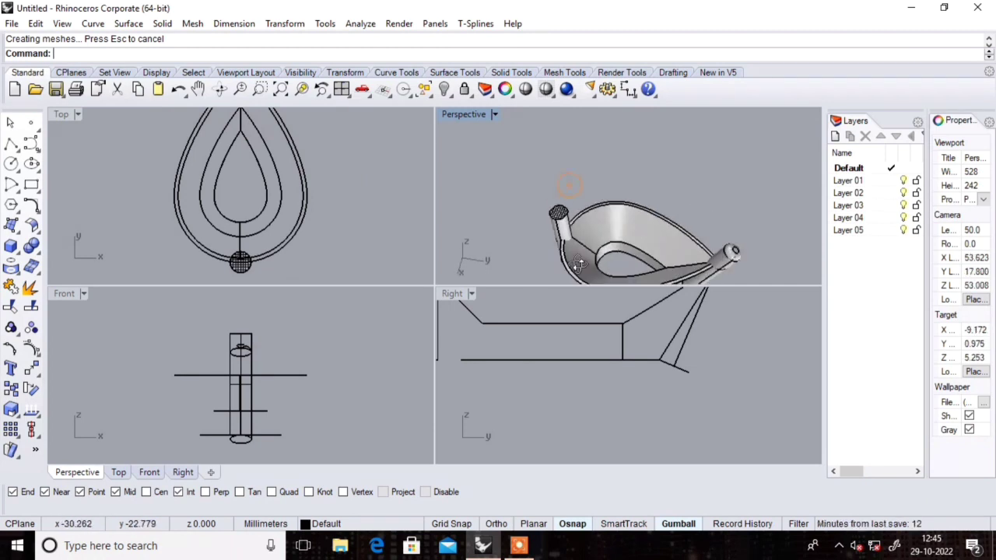
scroll(544, 187, up, 4)
Step: Repeat the edge fillet on the cylinder's top circular edge
key(Return)
scroll(537, 197, up, 3)
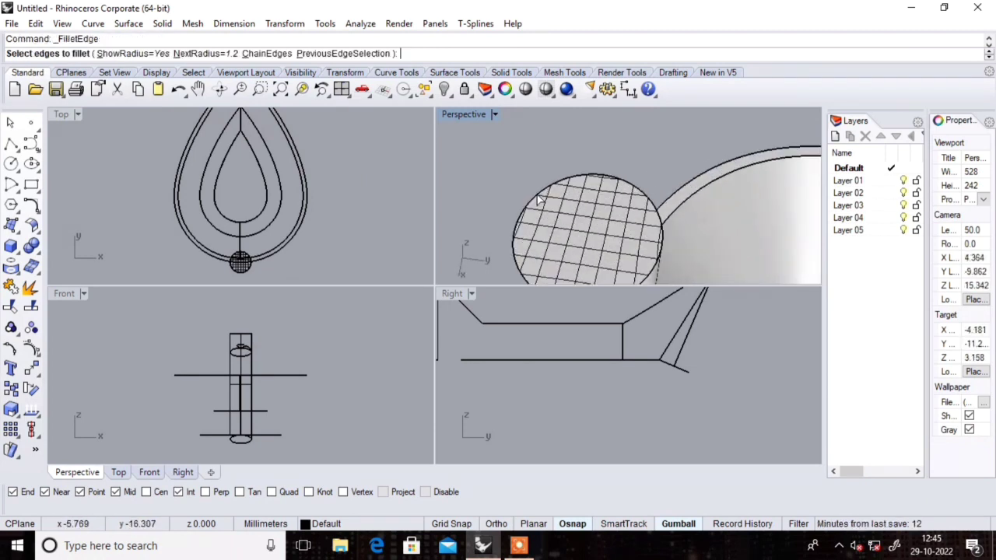
click(540, 199)
key(Return)
scroll(545, 204, down, 5)
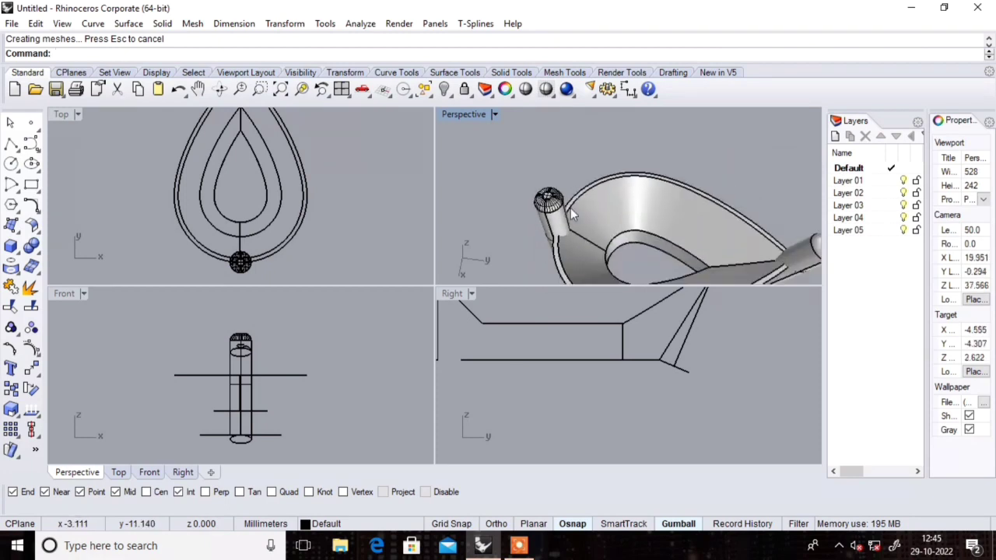
scroll(570, 215, down, 3)
scroll(584, 216, up, 5)
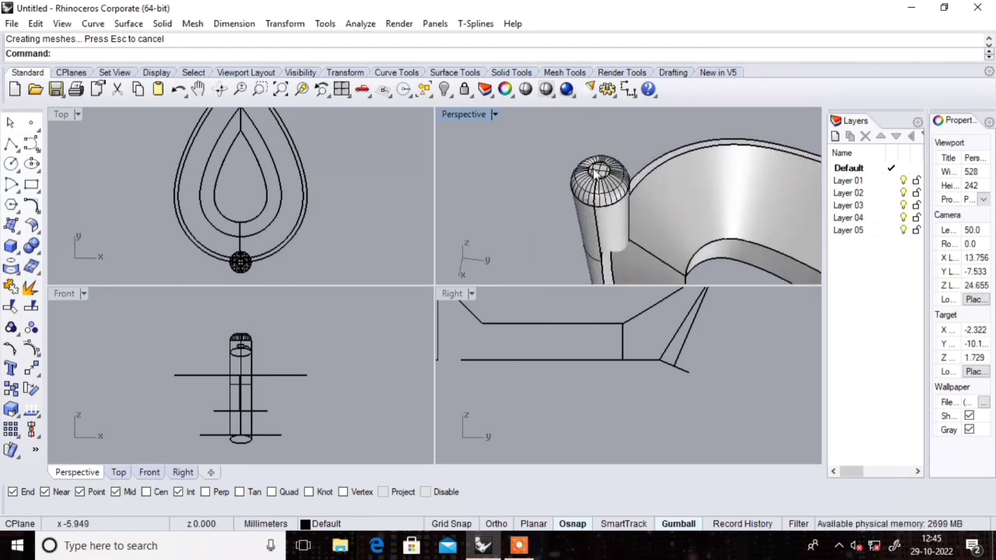
Step: Undo that fillet and redo it on the top circular edge at radius 1.2
key(ctrl+z)
key(Return)
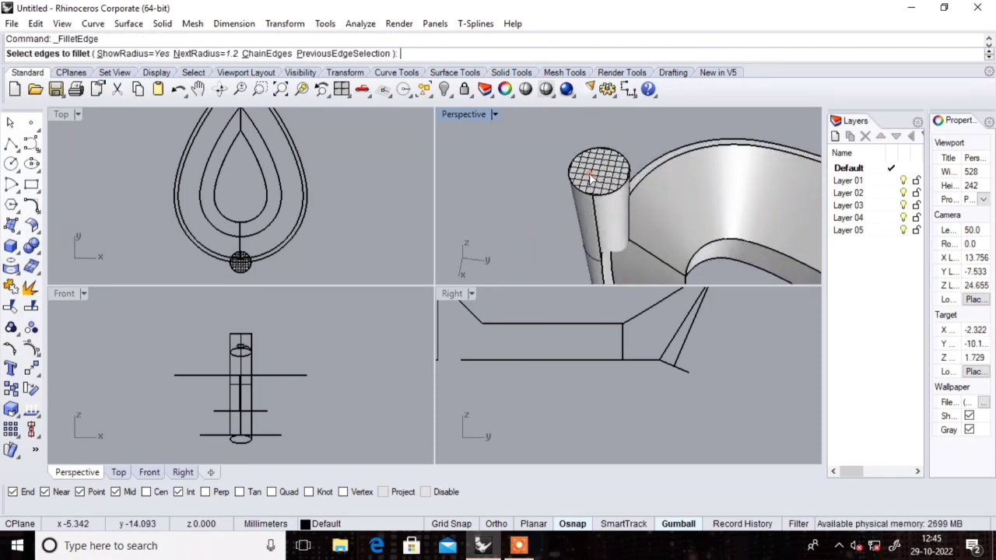
click(577, 159)
key(Return)
key(Return)
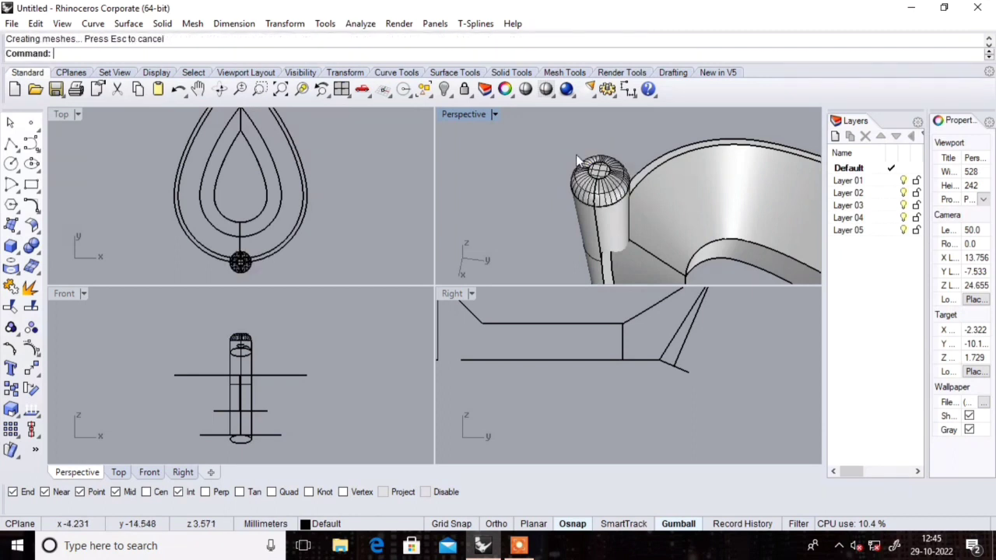
scroll(583, 163, down, 5)
scroll(582, 183, up, 3)
Step: Orbit the Perspective view around the bowl to look down on the teardrop setting
click(595, 195)
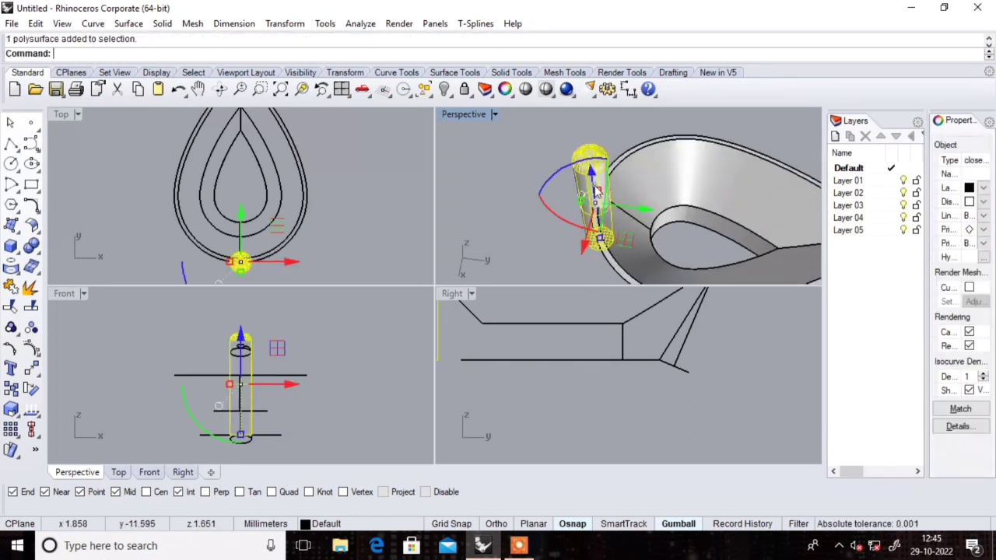
click(540, 138)
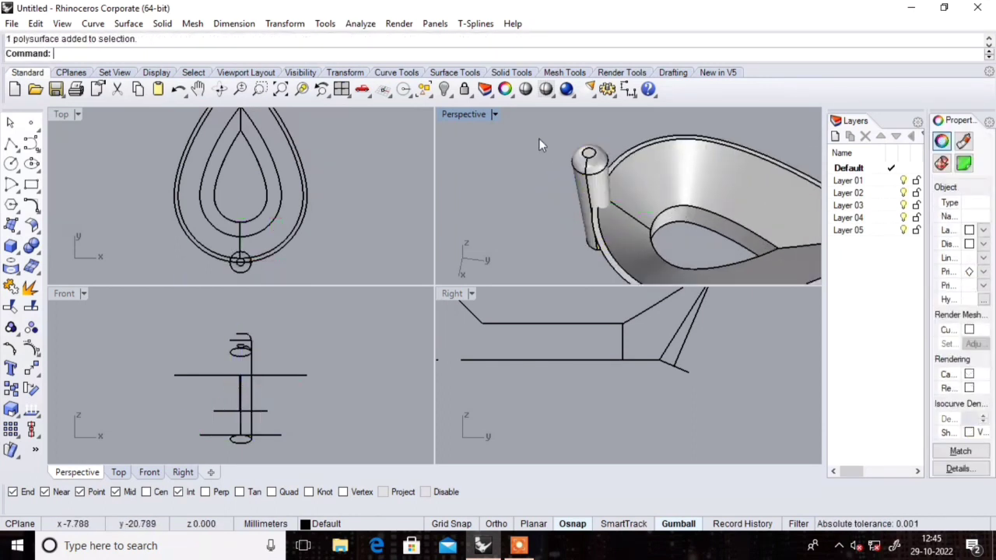
scroll(591, 195, down, 5)
right_drag(592, 194, 704, 148)
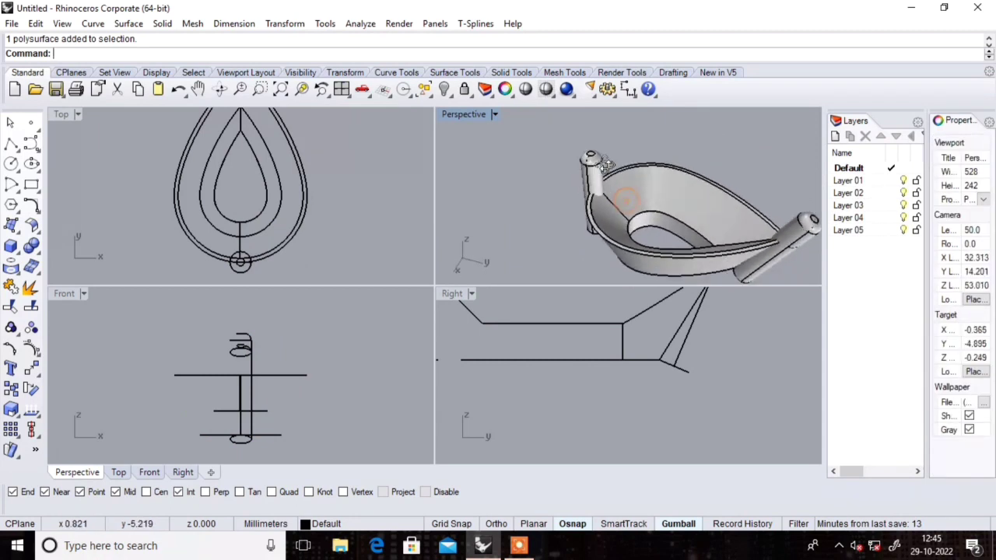
scroll(705, 148, down, 2)
scroll(739, 156, down, 2)
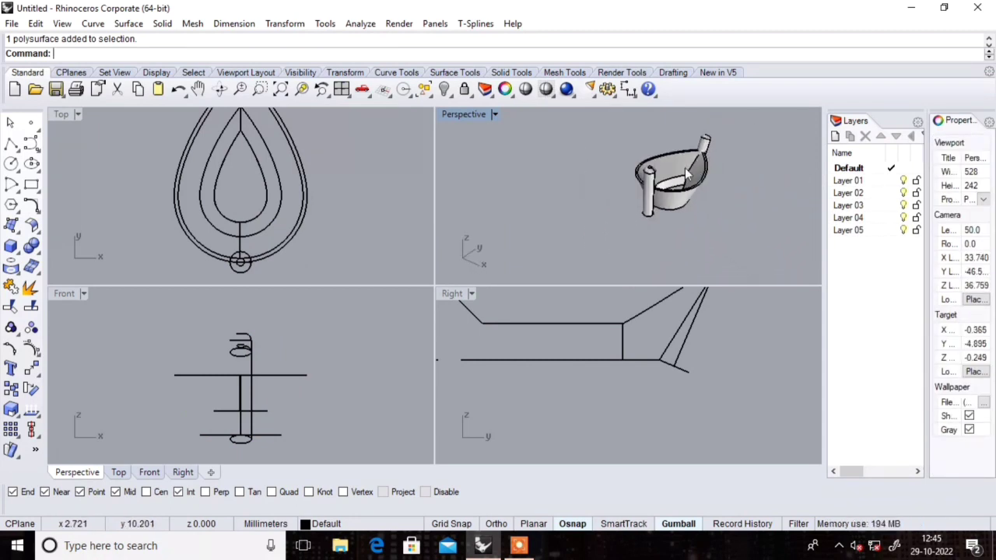
scroll(677, 209, down, 1)
scroll(584, 205, down, 1)
mouse_move(584, 205)
right_down()
mouse_move(527, 207)
mouse_move(817, 192)
right_up()
scroll(570, 172, down, 3)
scroll(601, 319, down, 5)
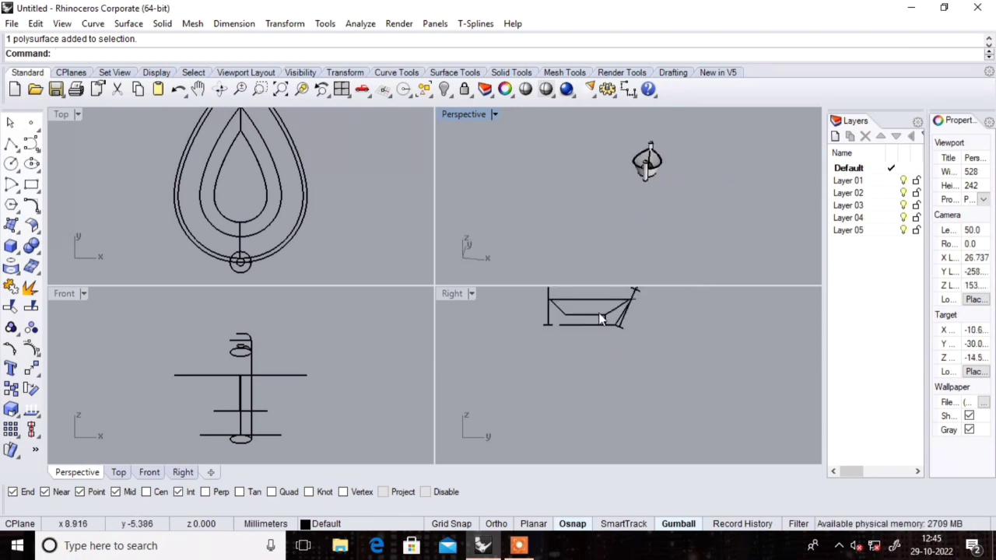
scroll(617, 295, up, 5)
mouse_move(591, 172)
right_down()
mouse_move(501, 170)
mouse_move(682, 256)
right_up()
scroll(638, 142, up, 3)
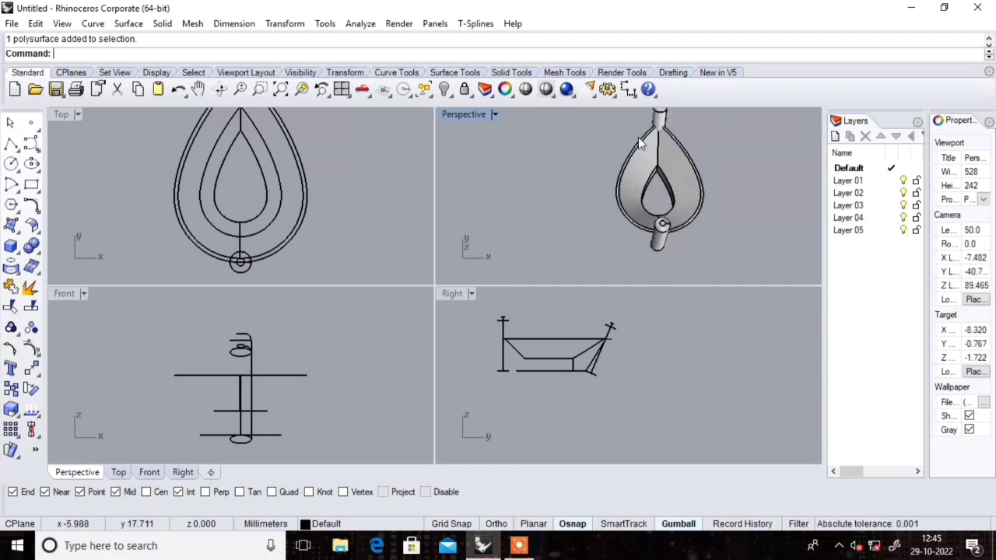
Step: Maximize the Perspective view and zoom in on the teardrop from above
click(636, 148)
click(541, 128)
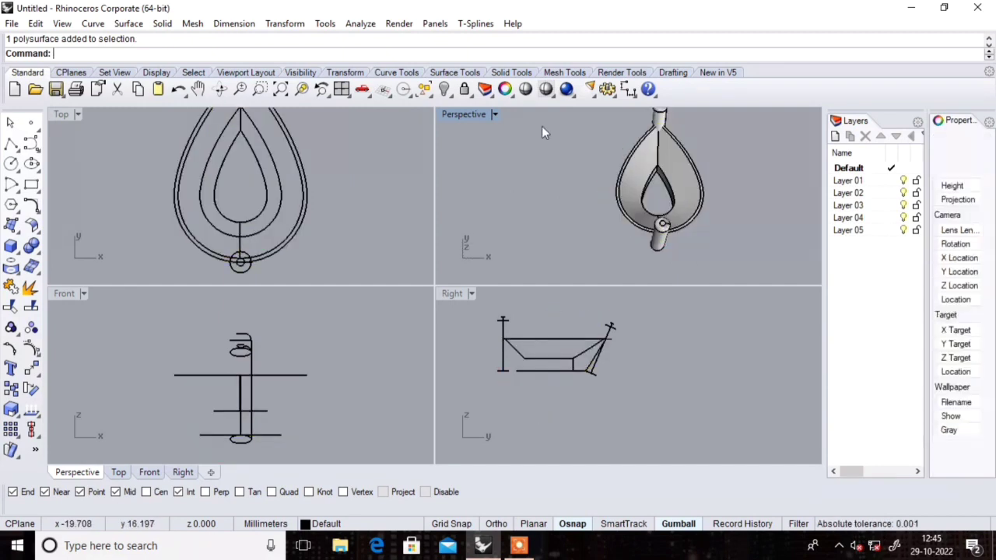
double_click(465, 114)
scroll(462, 254, up, 3)
click(460, 196)
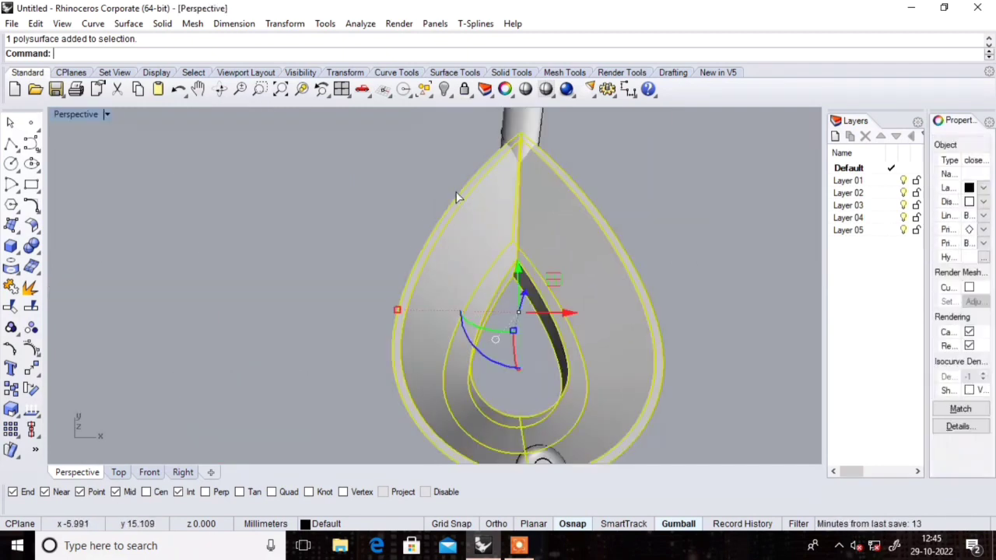
key(Escape)
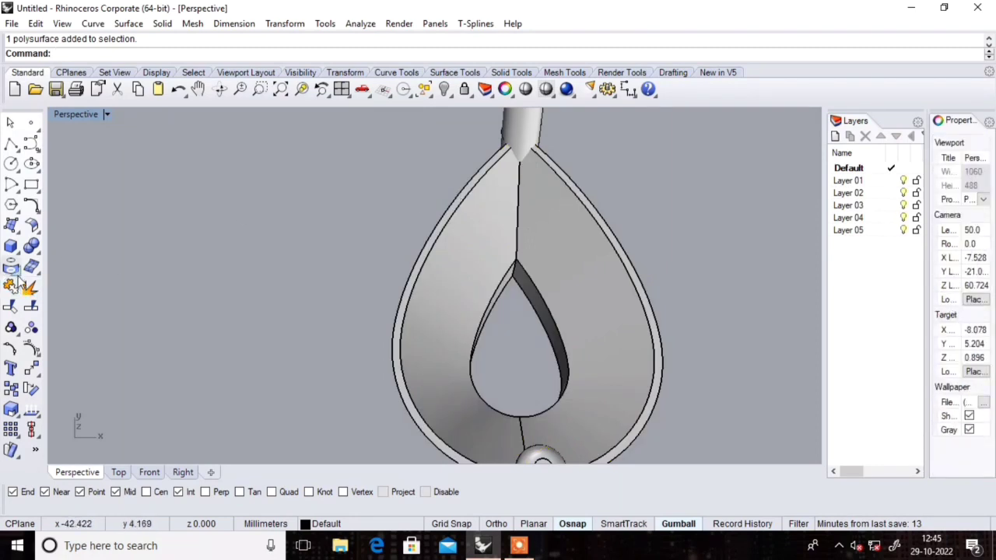
Step: Duplicate the teardrop band's outer edge as a curve and select the new curve
click(19, 274)
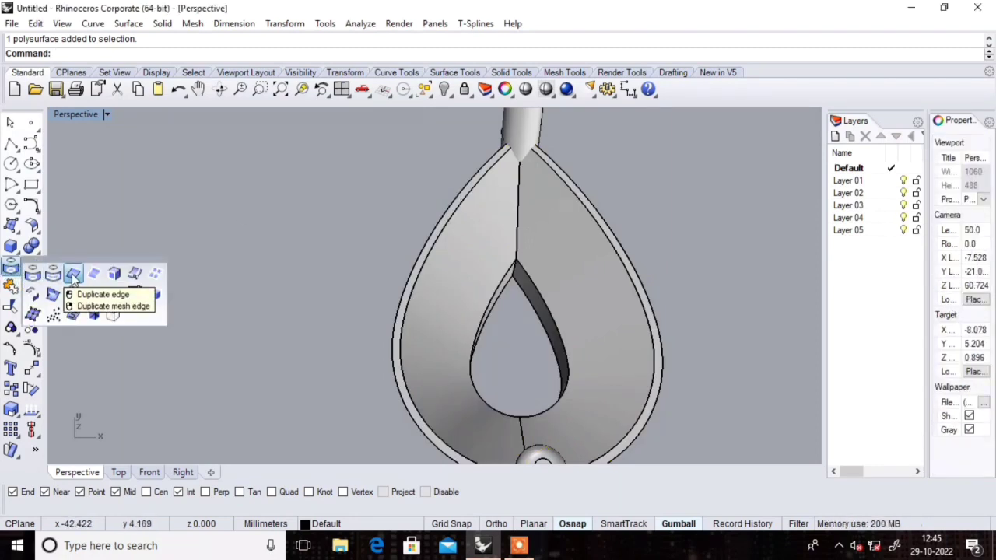
click(74, 274)
click(445, 213)
click(558, 201)
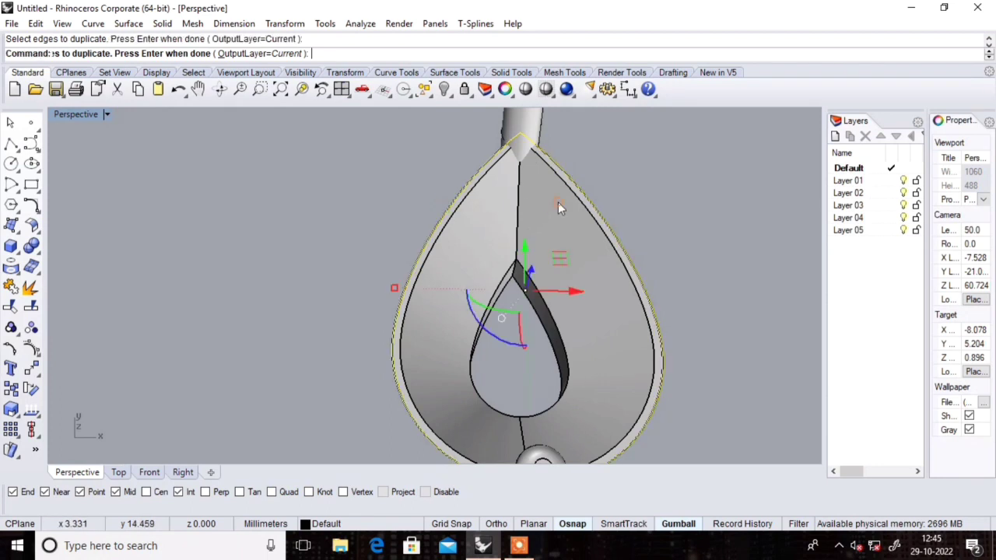
key(Return)
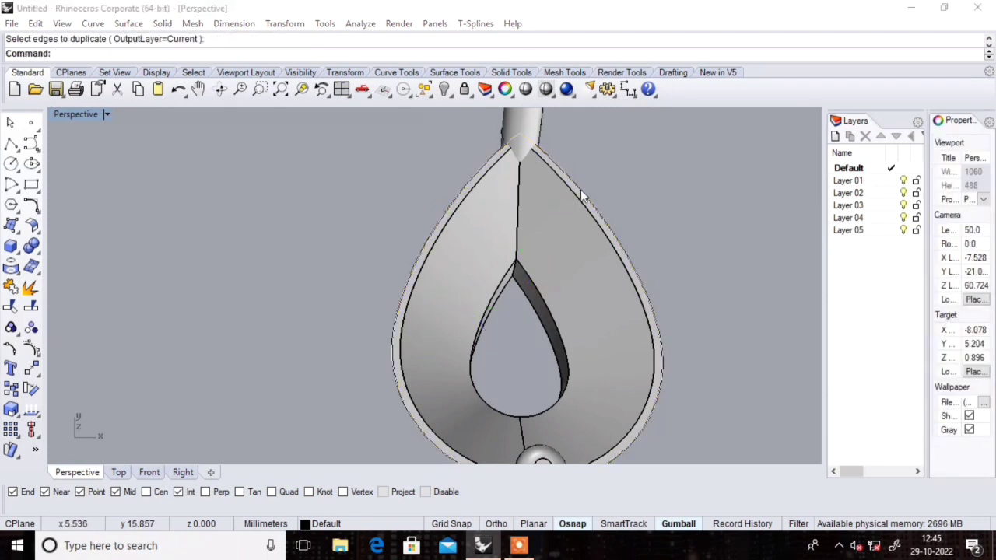
click(583, 195)
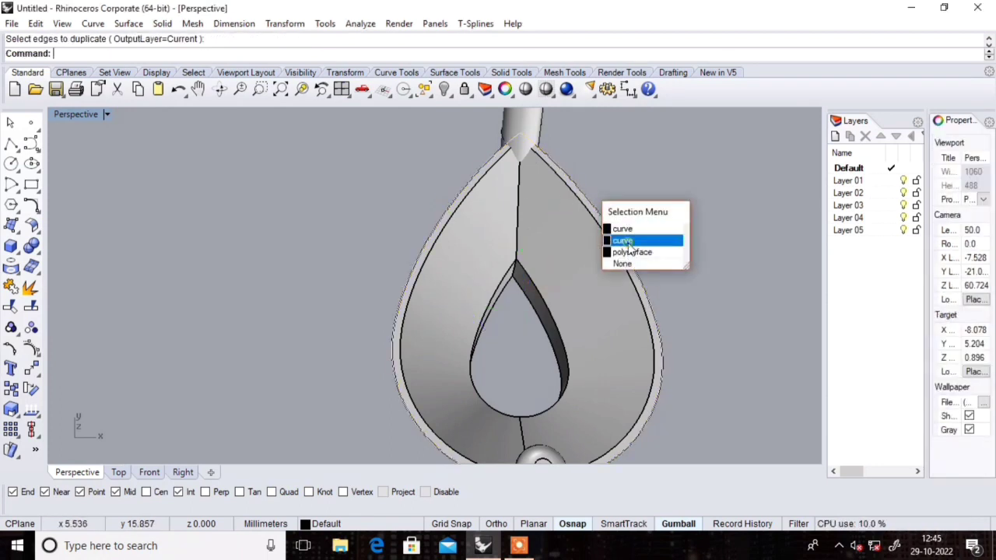
click(623, 241)
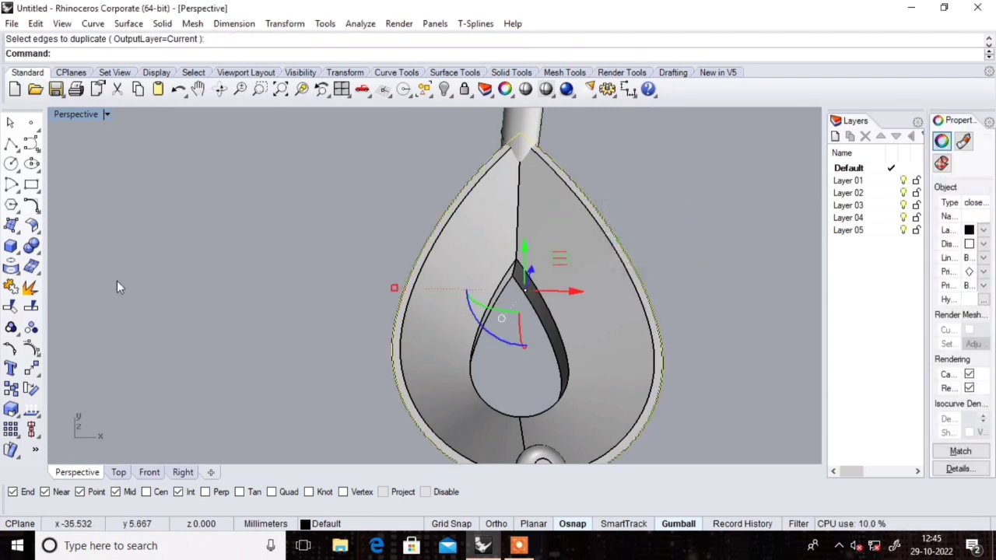
Step: Place a point at the curve's area centroid, about 0, 3.156, 0
click(36, 374)
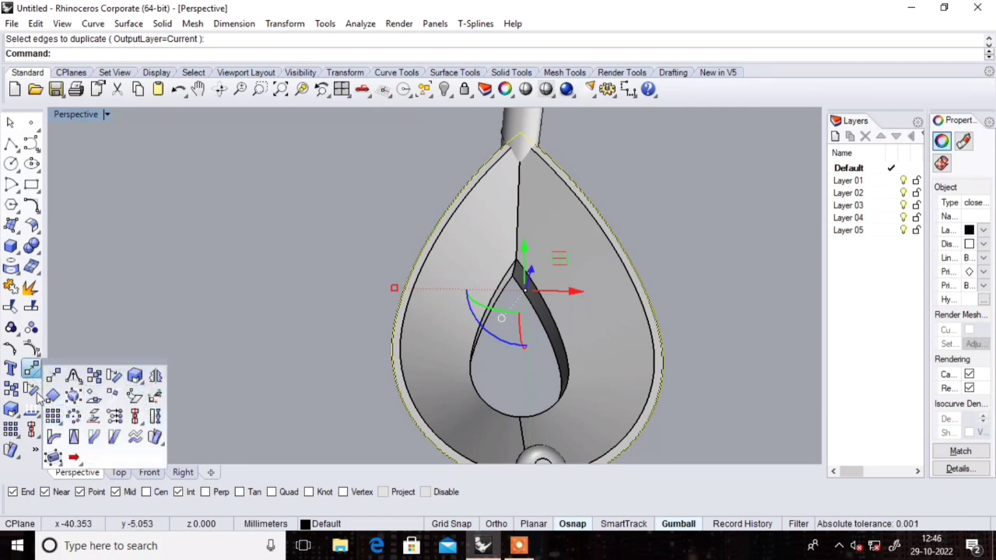
click(34, 391)
click(31, 412)
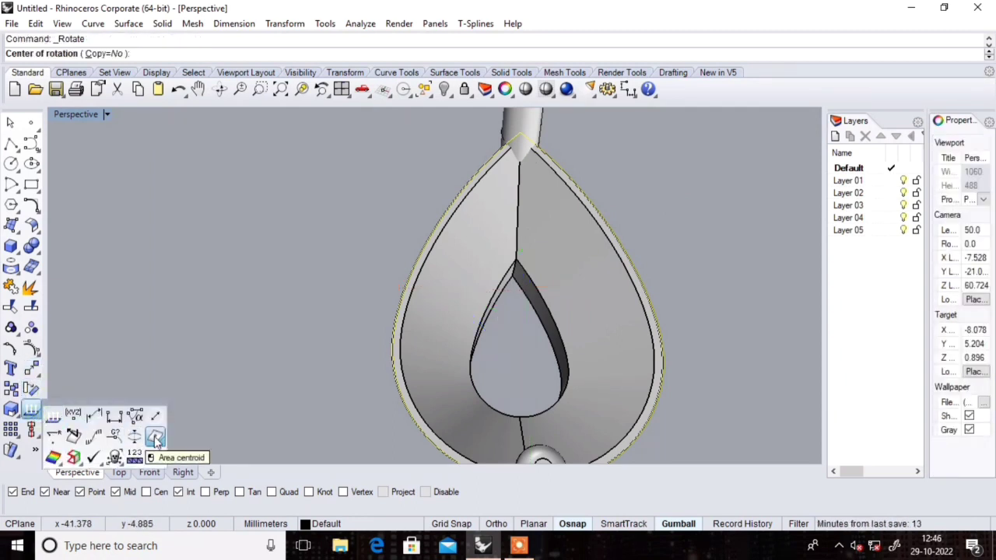
click(154, 438)
scroll(466, 351, down, 3)
scroll(540, 304, up, 4)
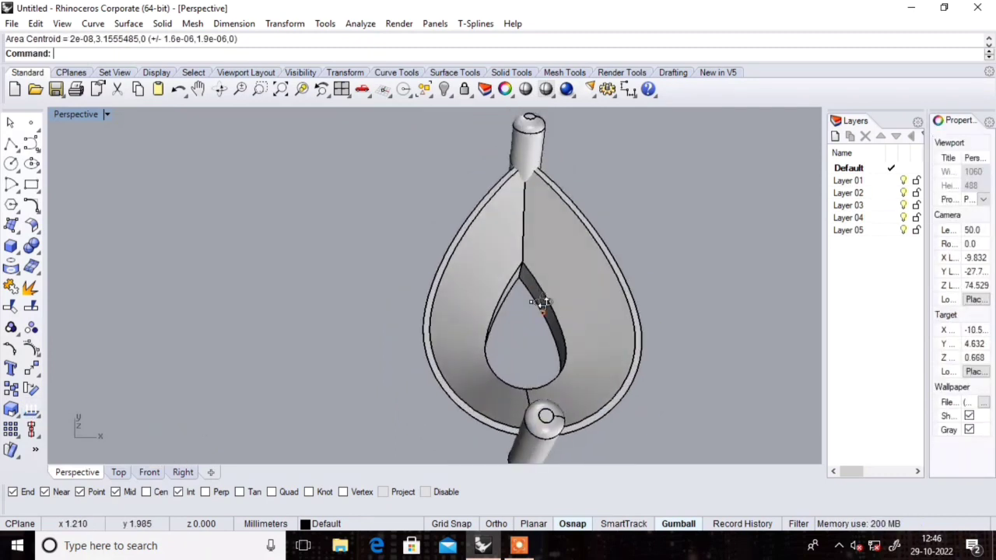
right_drag(541, 304, 498, 308)
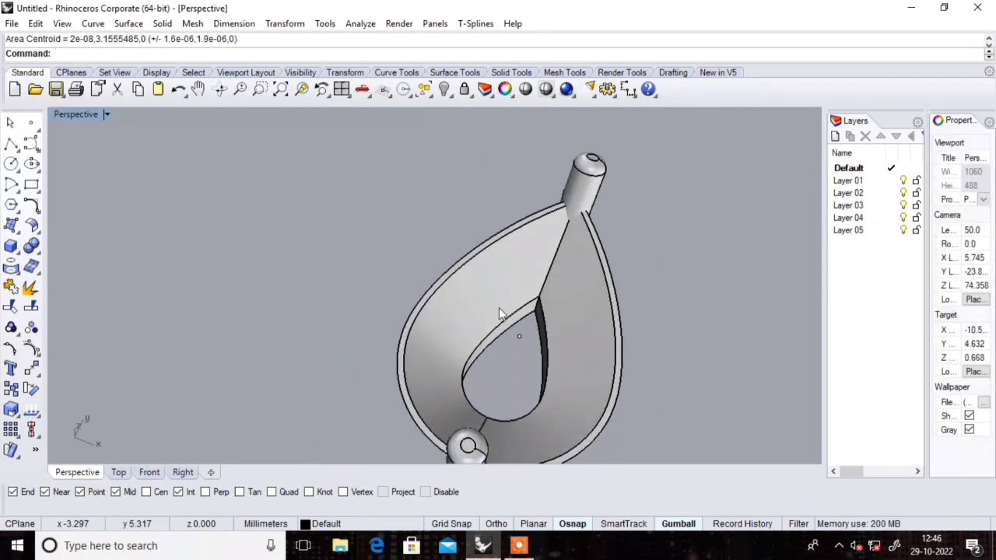
scroll(499, 308, down, 4)
scroll(492, 356, up, 2)
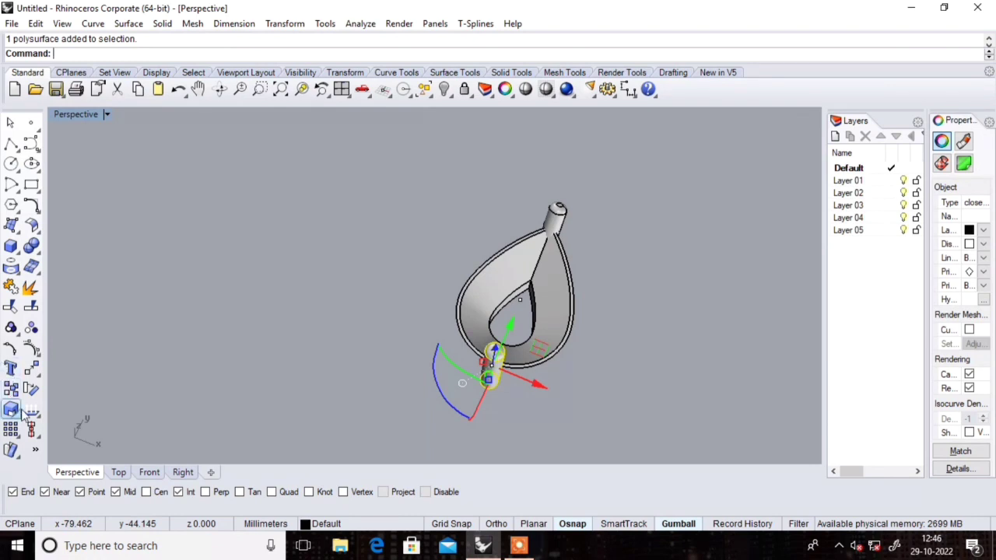
Step: Rotate the wide-end post 45° about the centroid point around the teardrop rim
click(31, 392)
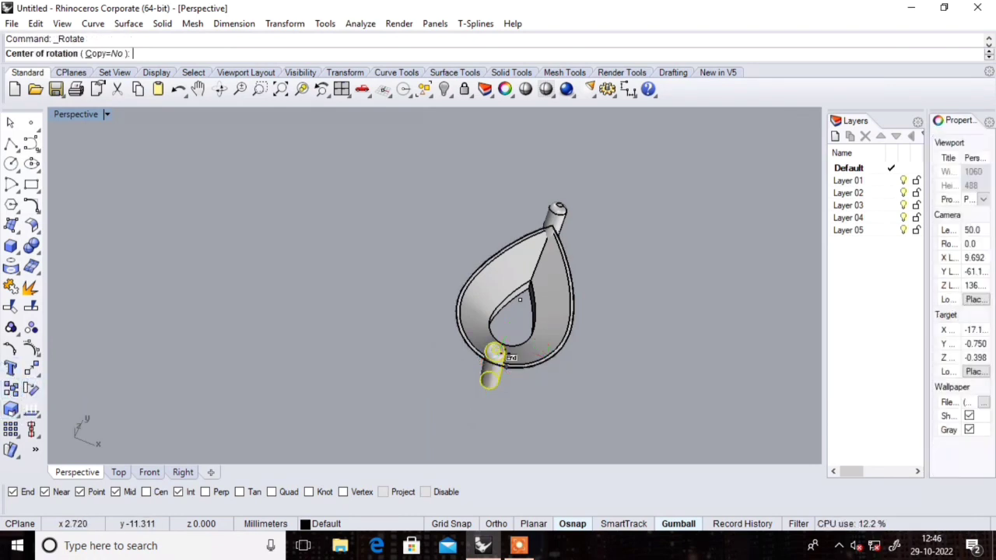
click(526, 301)
text(45)
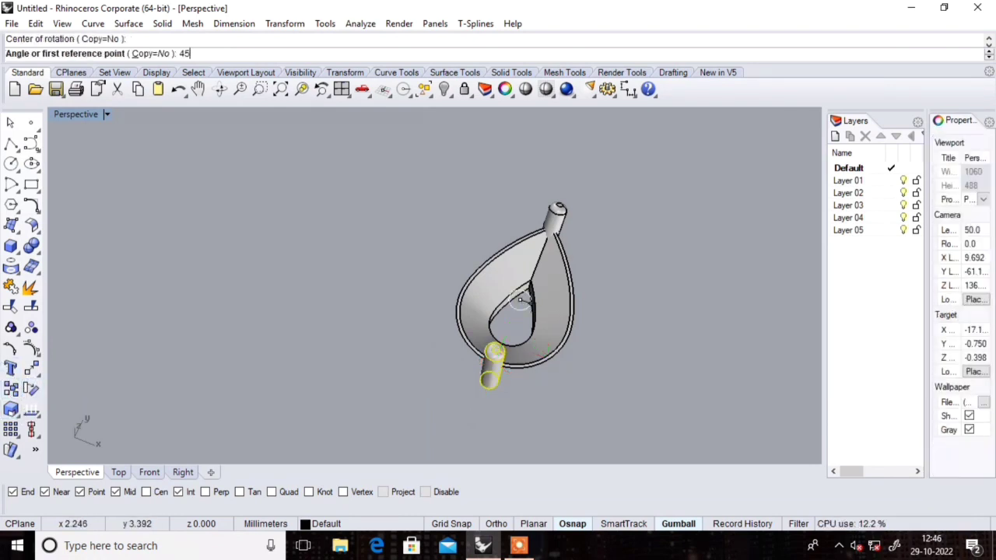
key(Return)
key(Escape)
Step: Orbit Perspective side-on, select the left post, and switch to four viewports
scroll(493, 353, down, 2)
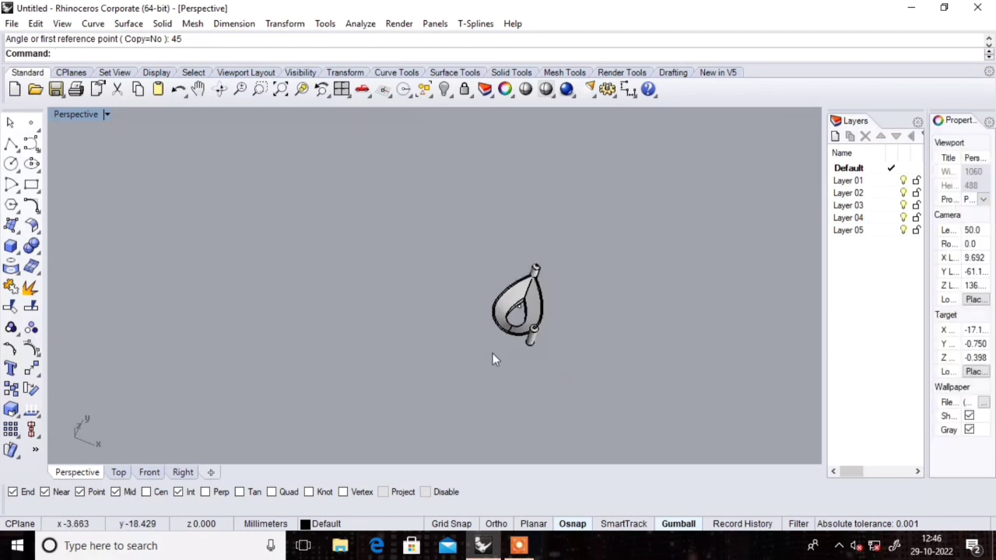
right_drag(493, 354, 255, 244)
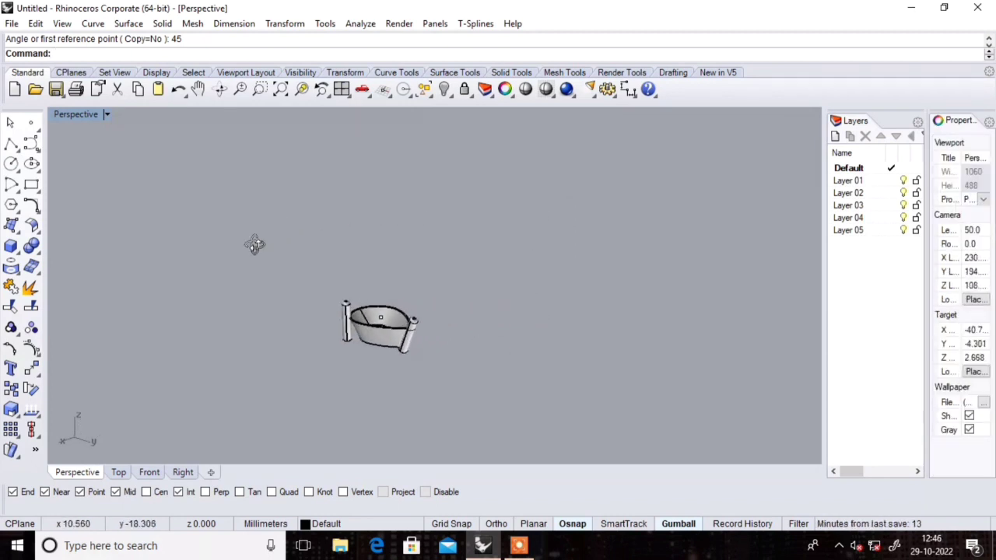
right_drag(327, 312, 322, 297)
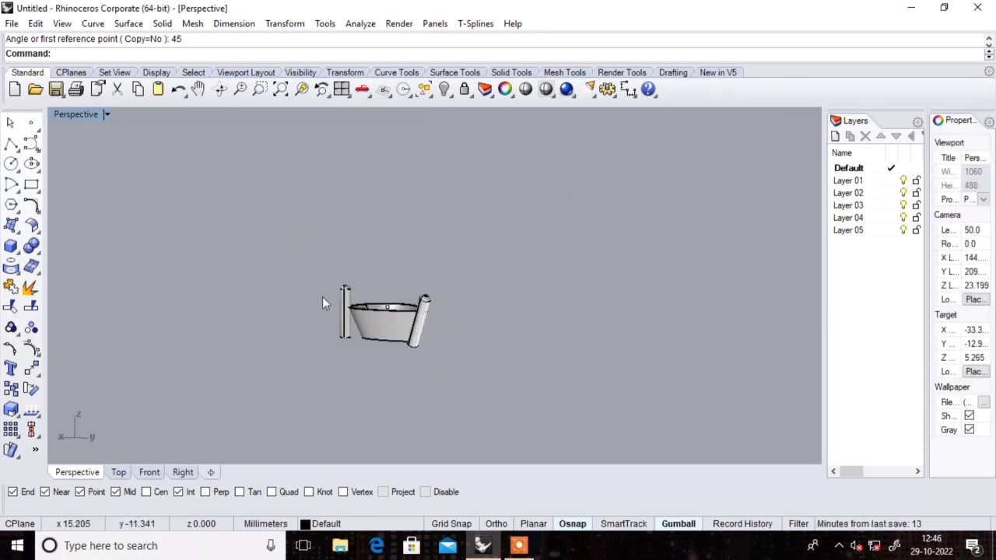
scroll(353, 325, up, 3)
click(350, 326)
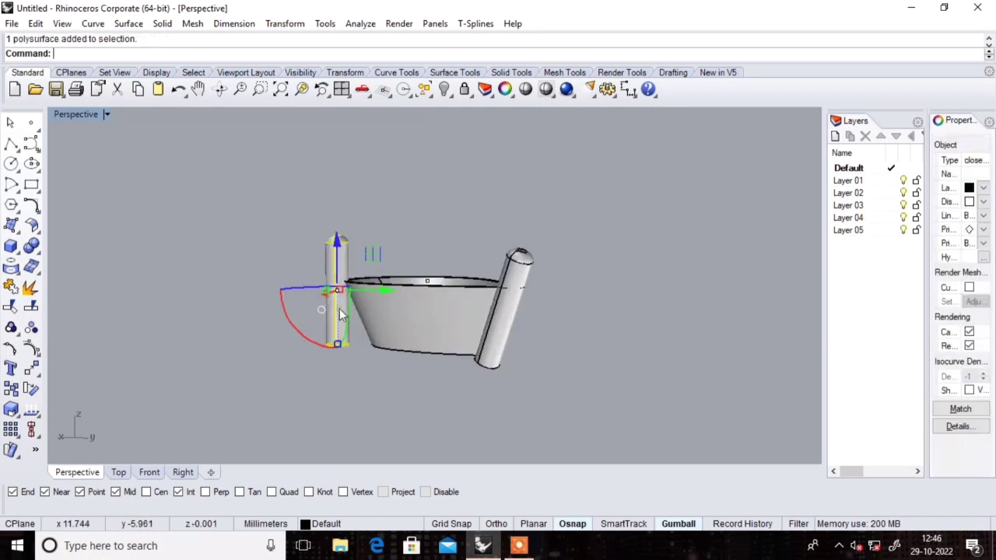
click(343, 90)
Step: Tilt the left post outward with the gumball rotation arc in the Front view
scroll(335, 395, down, 2)
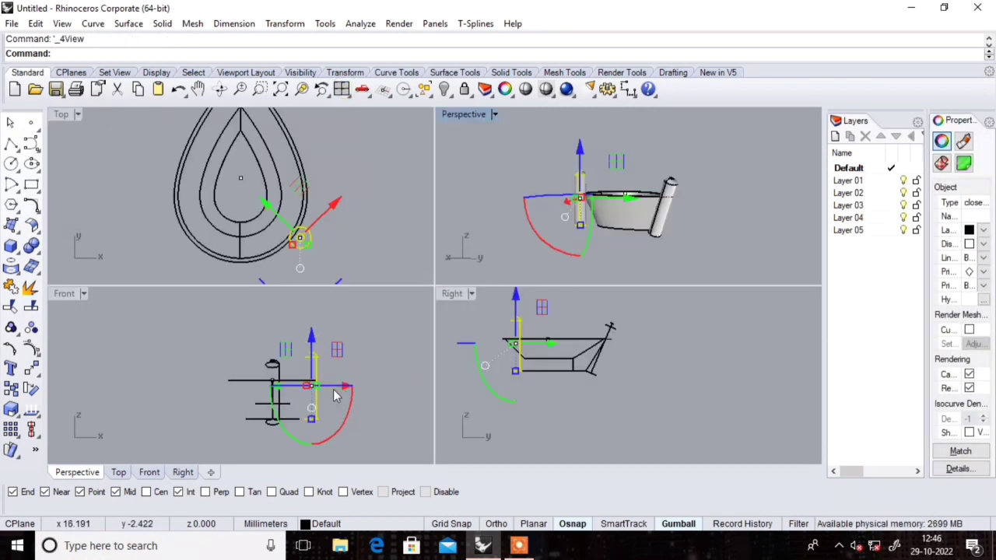
scroll(355, 390, up, 2)
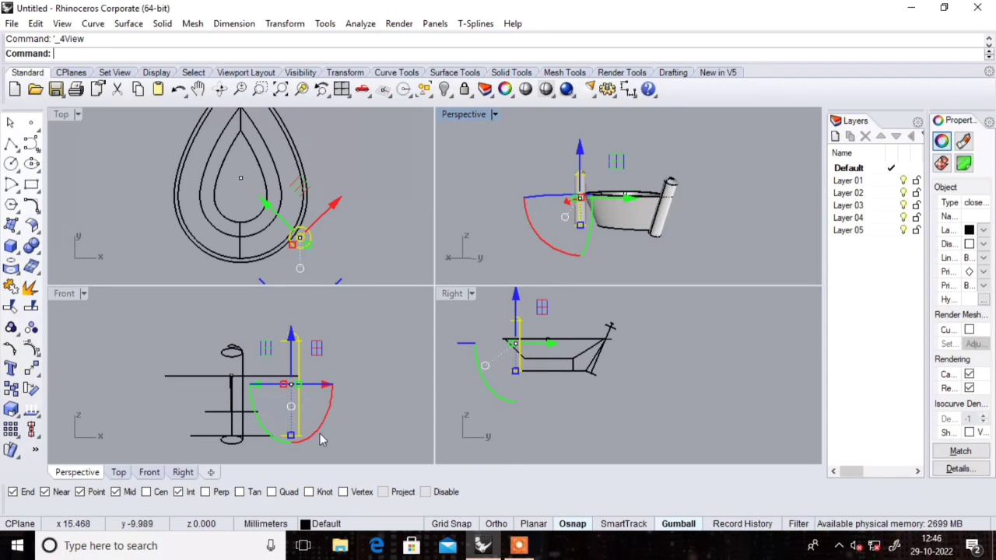
drag(315, 432, 310, 457)
click(501, 152)
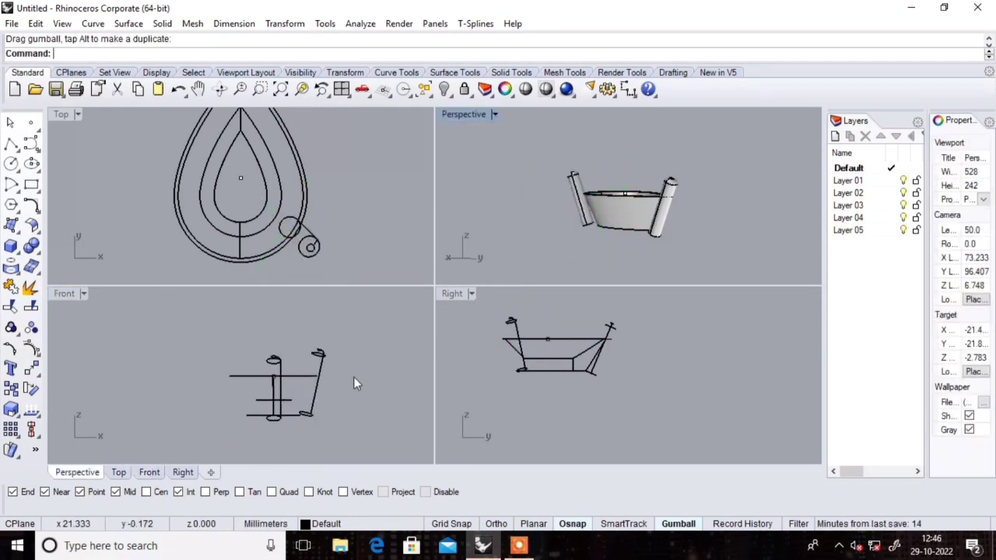
scroll(354, 377, up, 2)
scroll(339, 389, up, 2)
Step: Slide the post sideways in the Front view toward the teardrop rim
click(331, 401)
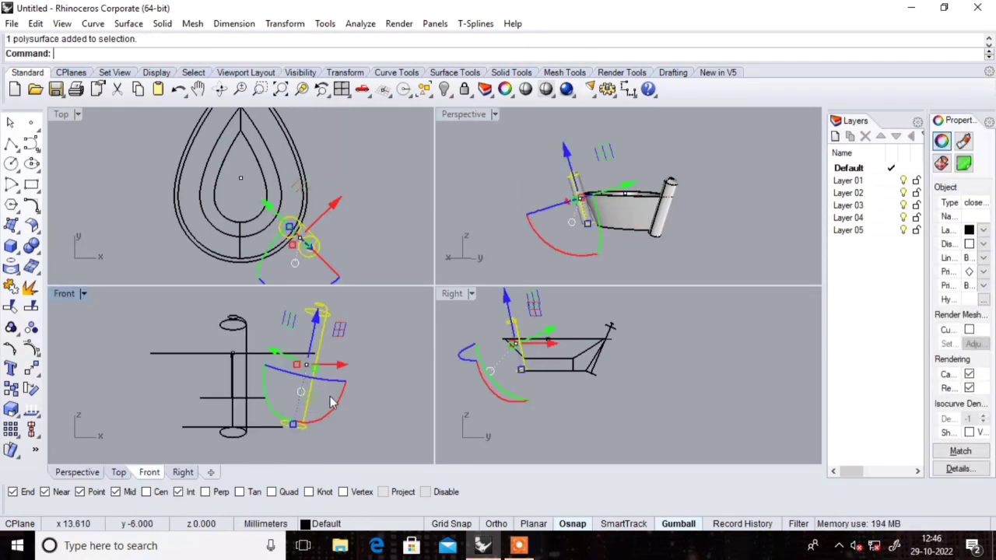
drag(339, 369, 312, 379)
click(337, 345)
scroll(323, 342, down, 1)
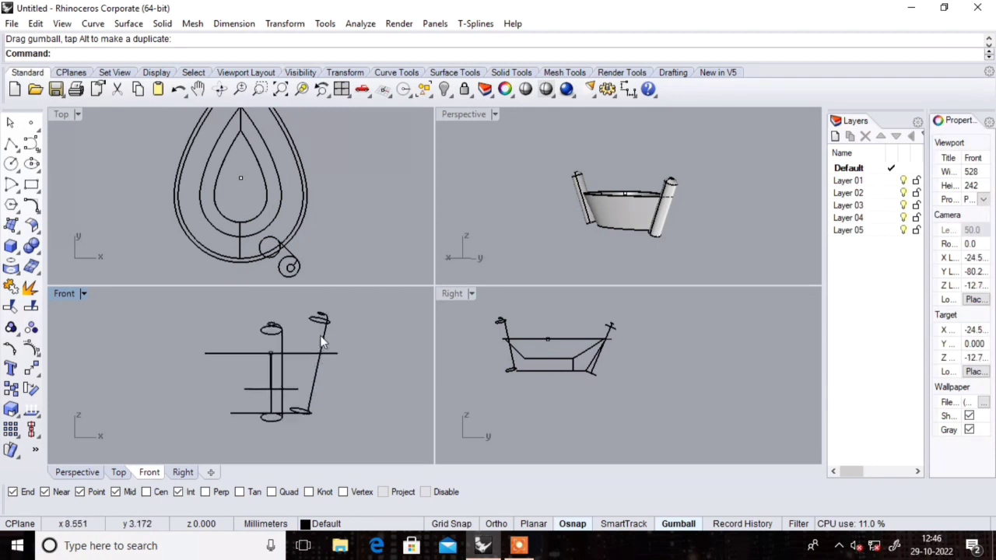
scroll(323, 343, up, 1)
Step: Rotate the post in the Perspective view to match the opposite post's lean
click(329, 336)
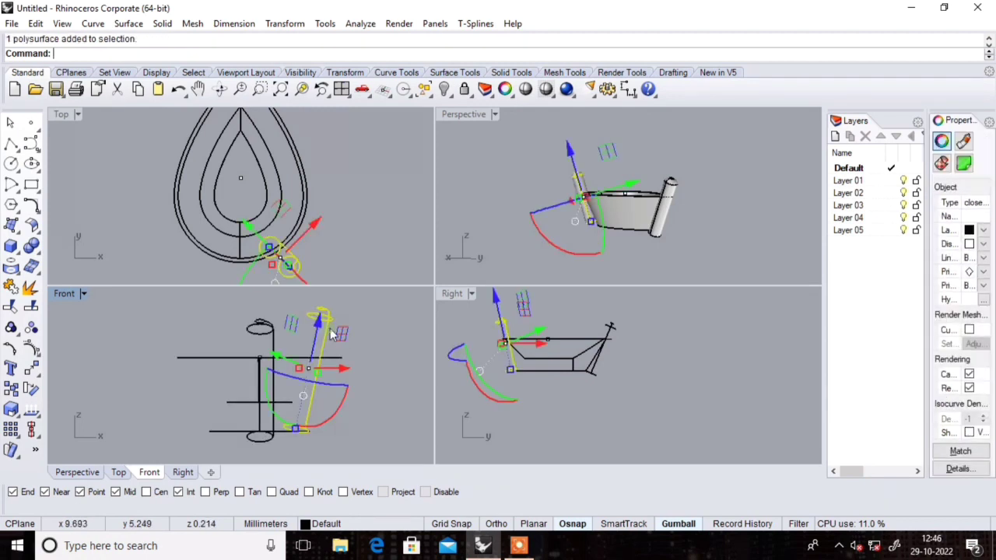
click(386, 413)
right_drag(516, 265, 615, 221)
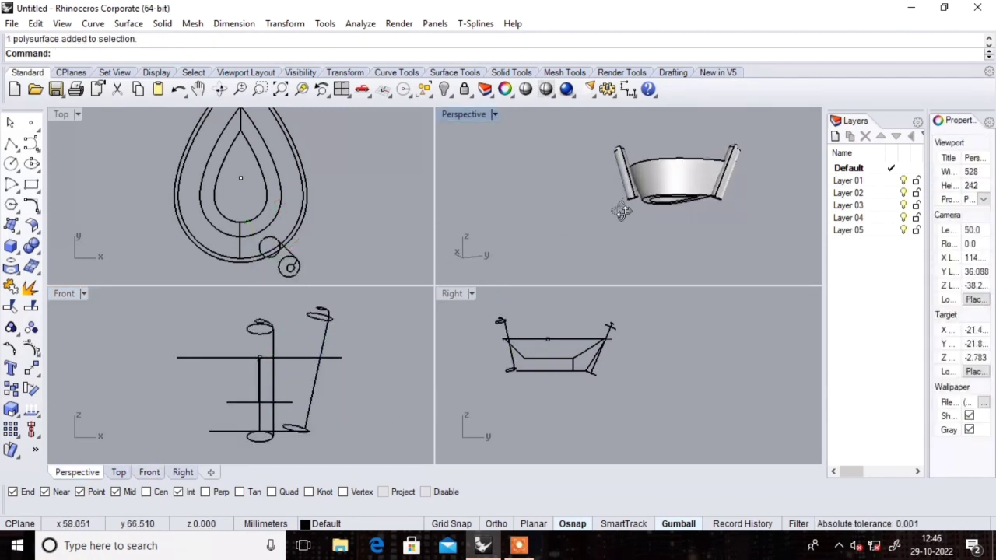
scroll(619, 214, up, 5)
click(627, 205)
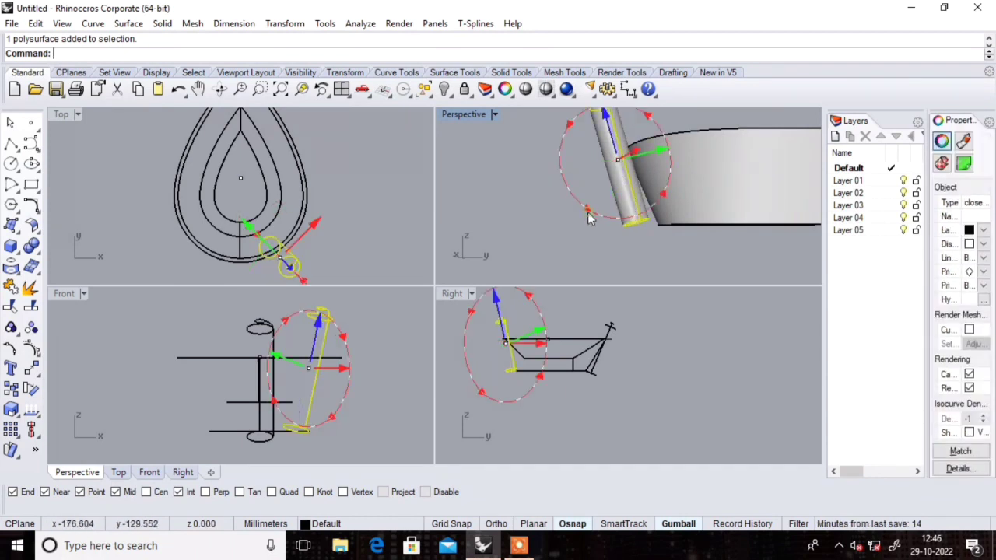
drag(589, 218, 592, 229)
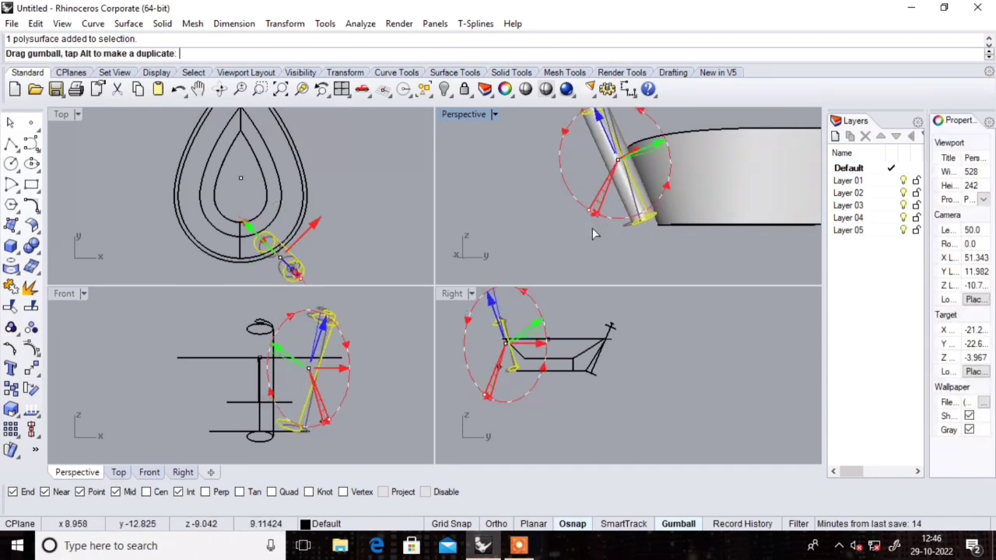
Step: Reselect the wide-end post and tilt it slightly further with the gumball
click(545, 162)
scroll(569, 183, down, 3)
scroll(594, 204, up, 3)
click(605, 165)
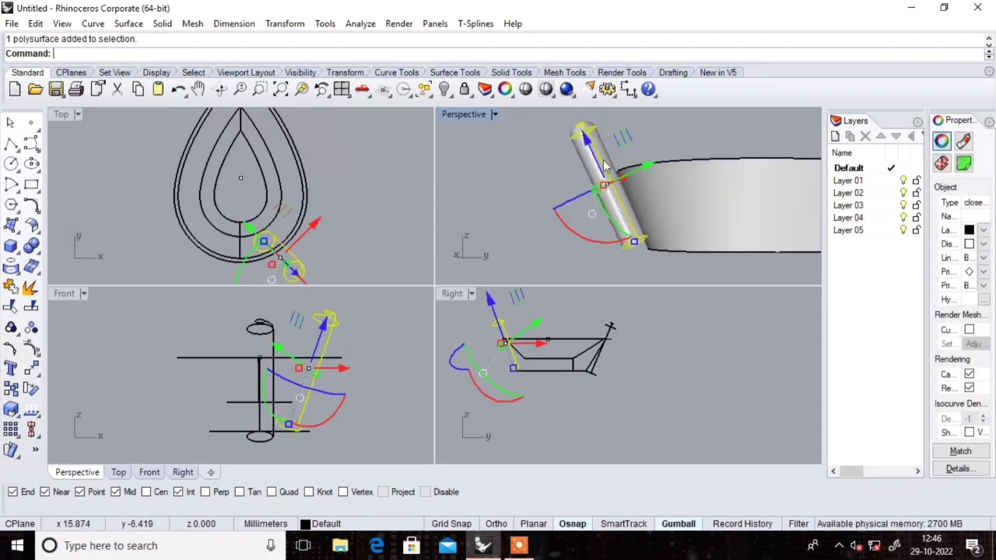
drag(588, 140, 591, 155)
key(Escape)
right_drag(592, 155, 594, 240)
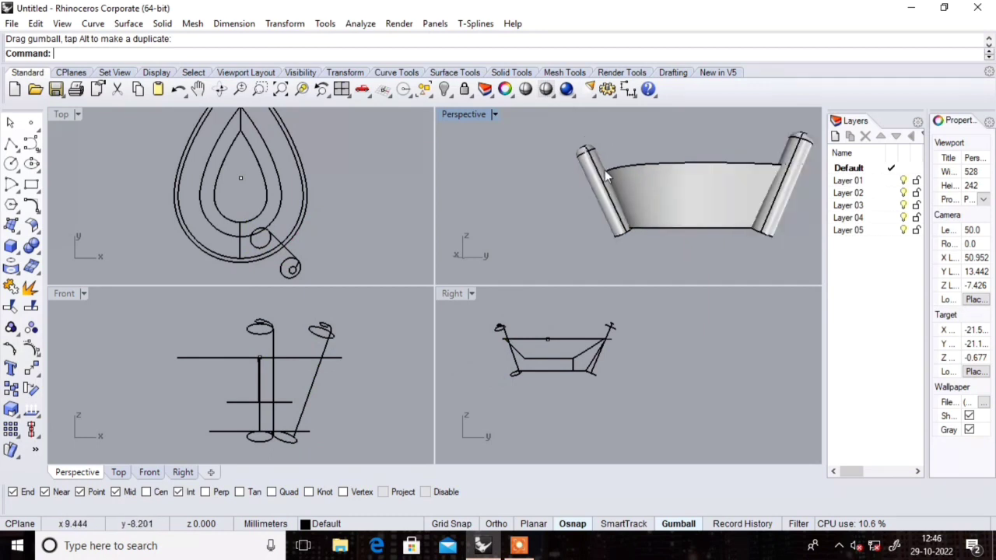
scroll(594, 240, up, 3)
scroll(594, 240, up, 3)
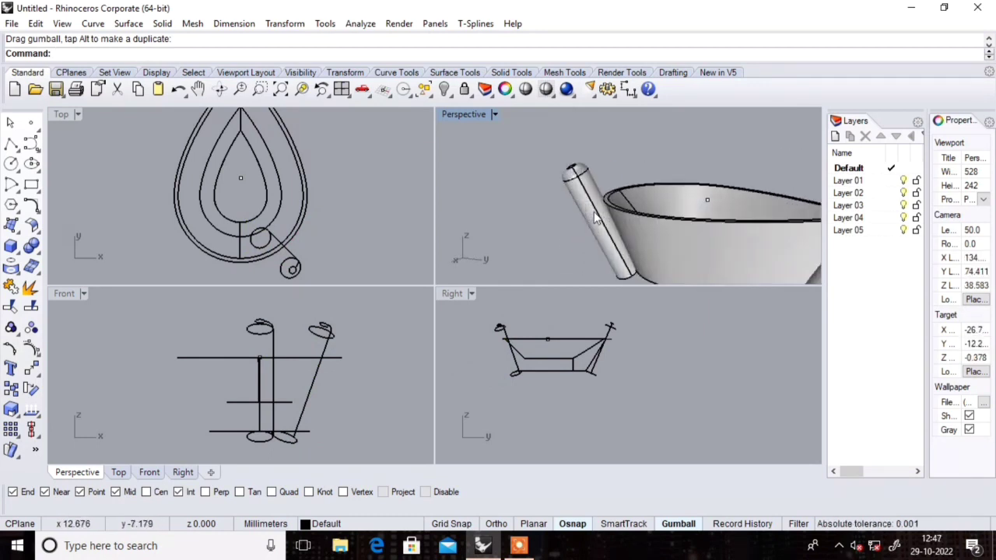
Step: In the Front view, nudge and rotate the post so it rests against the bowl's outer rim
click(607, 222)
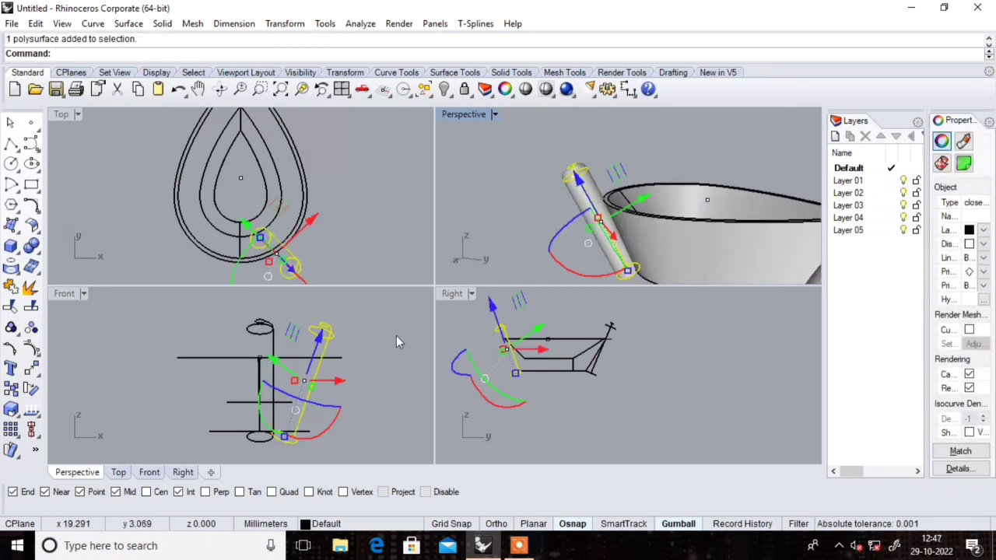
click(340, 383)
drag(340, 386, 348, 389)
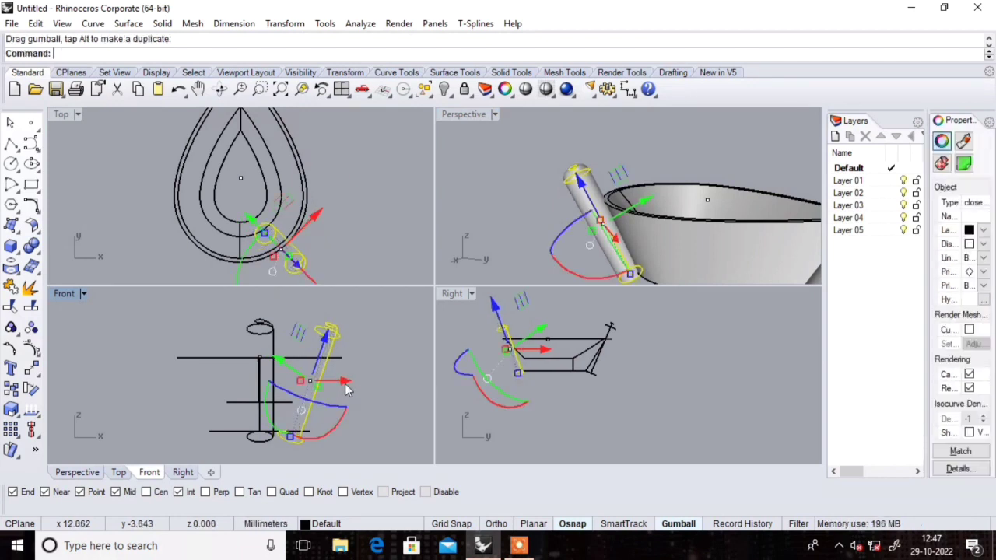
drag(578, 282, 570, 286)
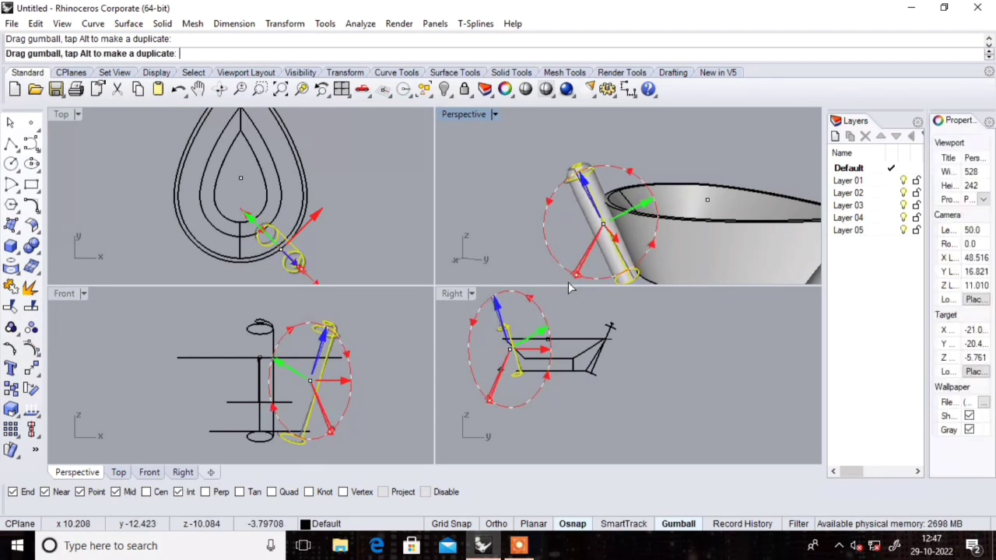
drag(569, 281, 568, 282)
click(477, 247)
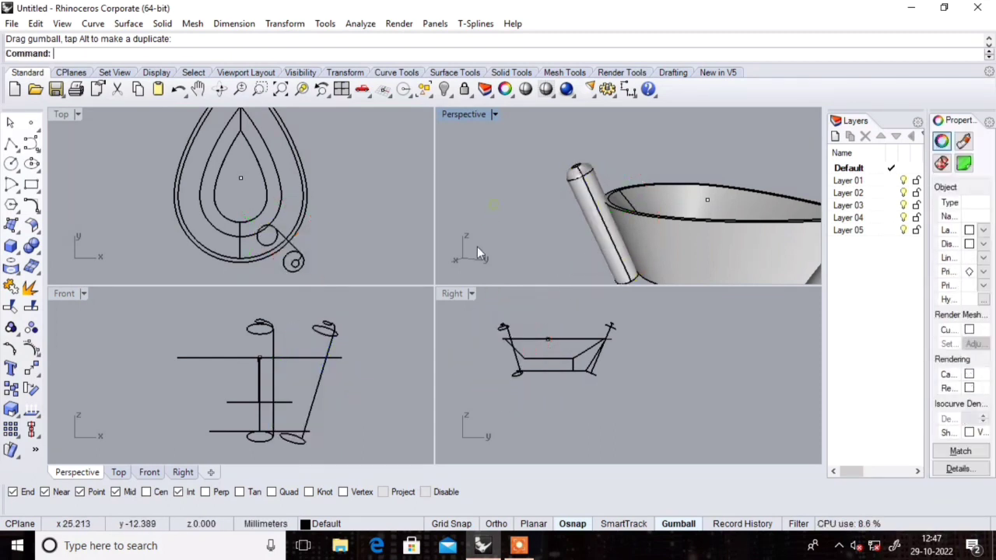
click(599, 218)
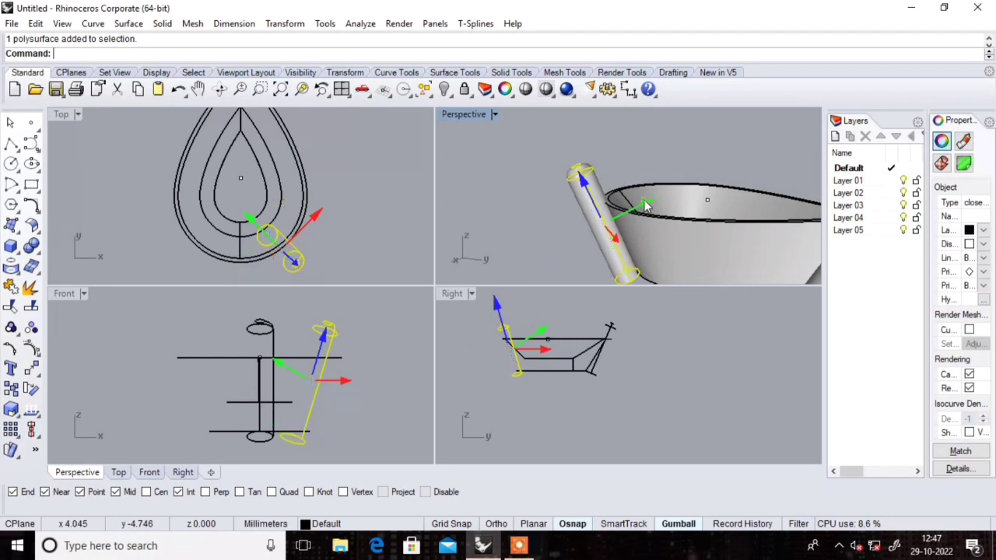
drag(644, 205, 646, 200)
Step: Maximize the Perspective view, try a 60° rotation of the post, then undo it
double_click(456, 114)
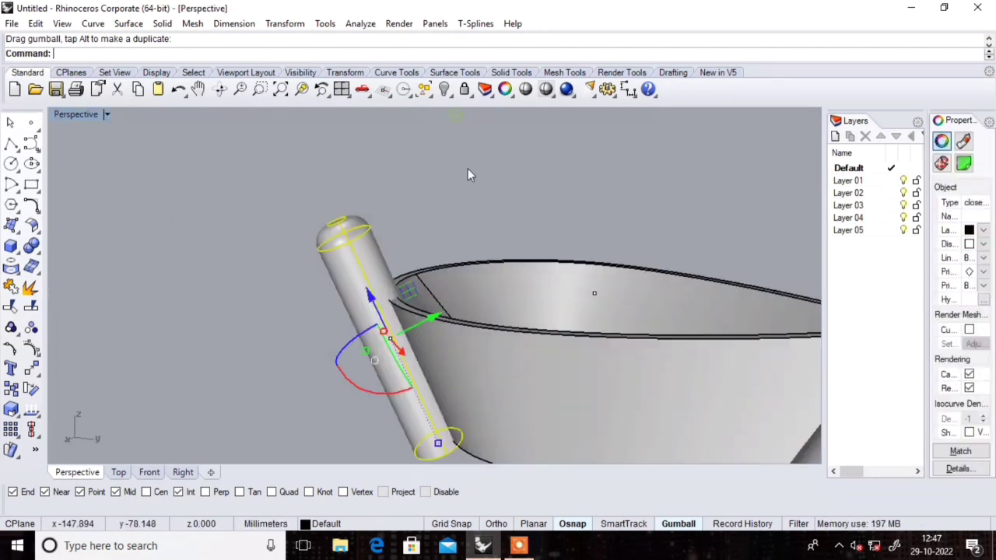
scroll(468, 168, down, 5)
mouse_move(468, 168)
right_down()
mouse_move(439, 175)
mouse_move(616, 240)
mouse_move(446, 177)
right_up()
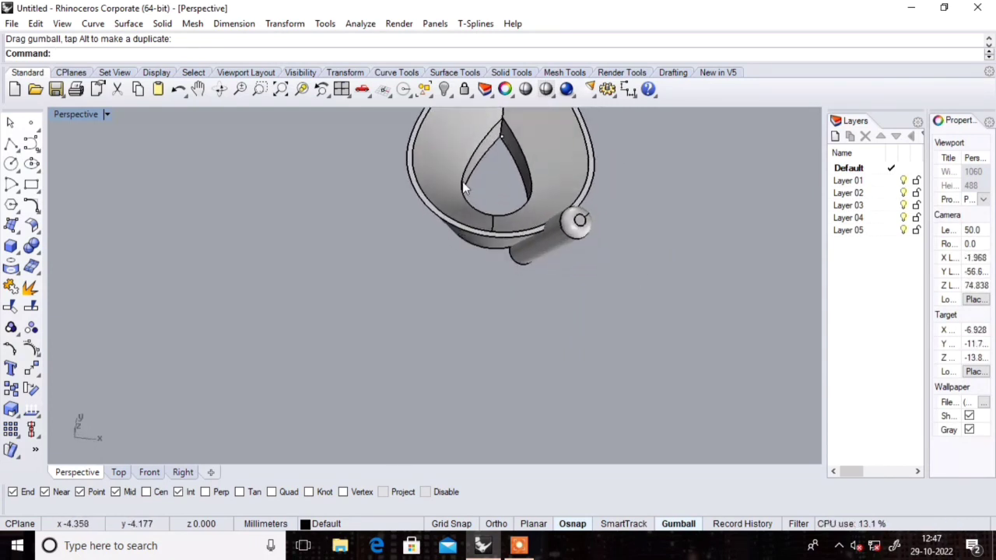
scroll(464, 187, down, 3)
mouse_move(556, 210)
right_down()
mouse_move(429, 154)
mouse_move(474, 228)
mouse_move(561, 272)
mouse_move(482, 195)
mouse_move(461, 189)
mouse_move(467, 221)
mouse_move(498, 235)
mouse_move(449, 212)
right_up()
scroll(476, 229, up, 2)
scroll(482, 195, up, 3)
scroll(449, 213, up, 3)
click(460, 224)
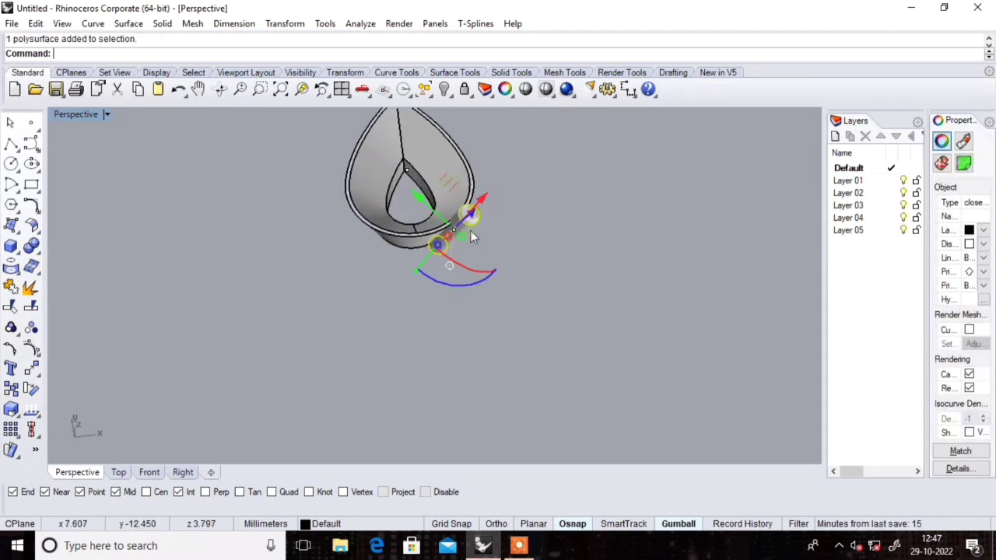
click(31, 390)
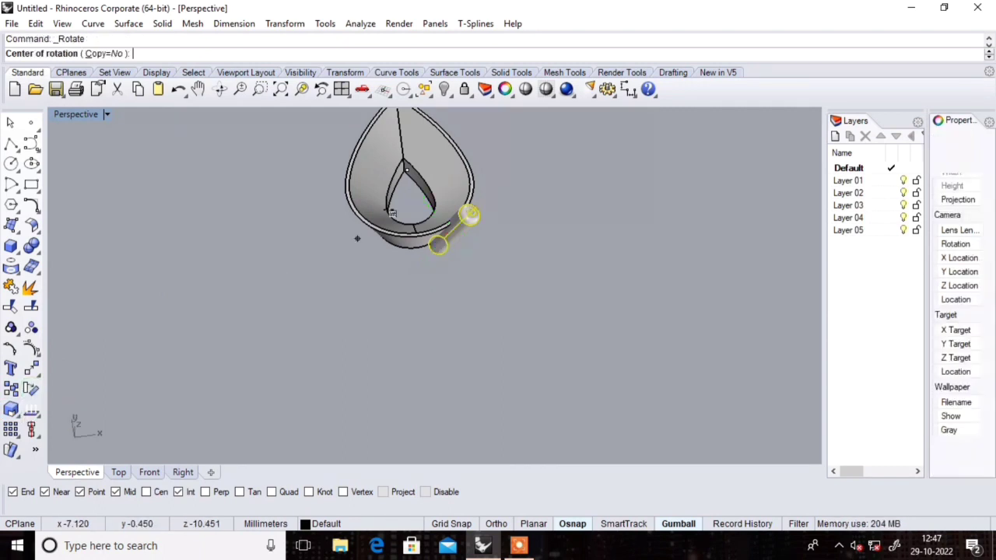
click(405, 163)
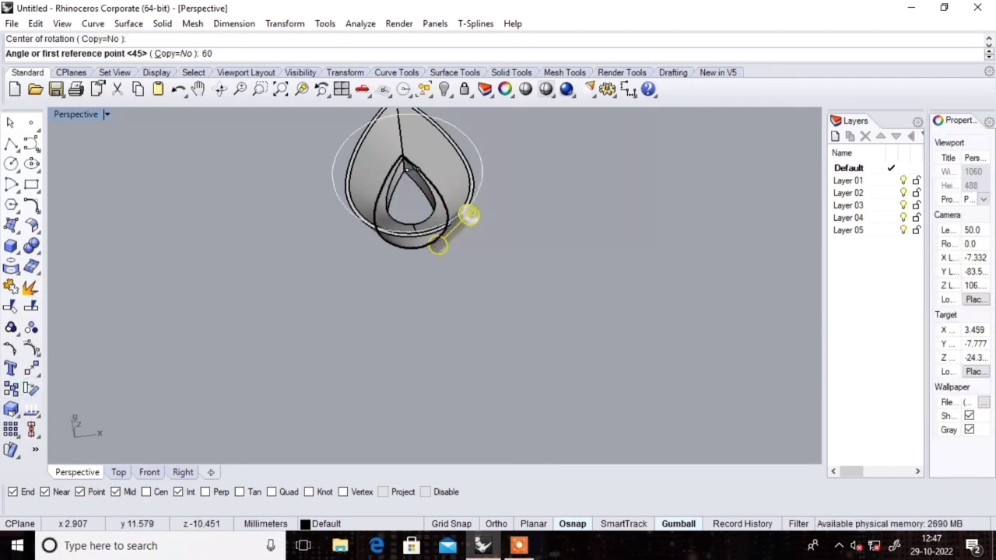
key(Return)
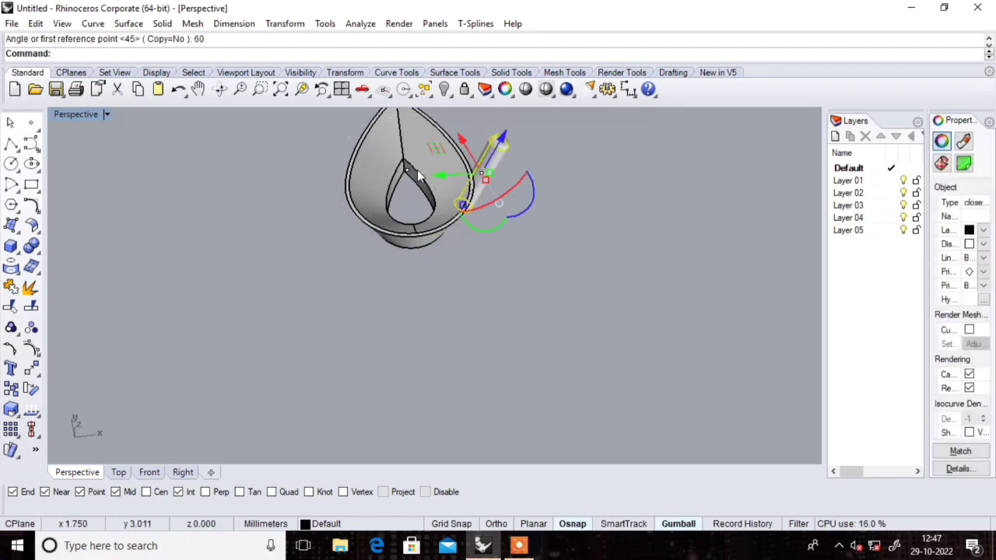
key(ctrl+z)
Step: Retry the rotation about the inner teardrop tip at 55°, then undo it
key(Return)
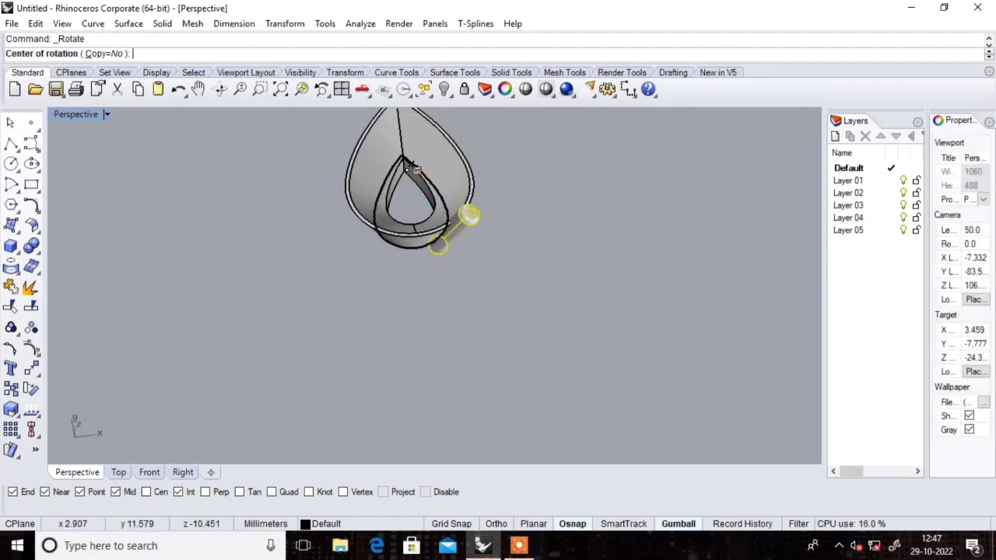
scroll(404, 172, up, 5)
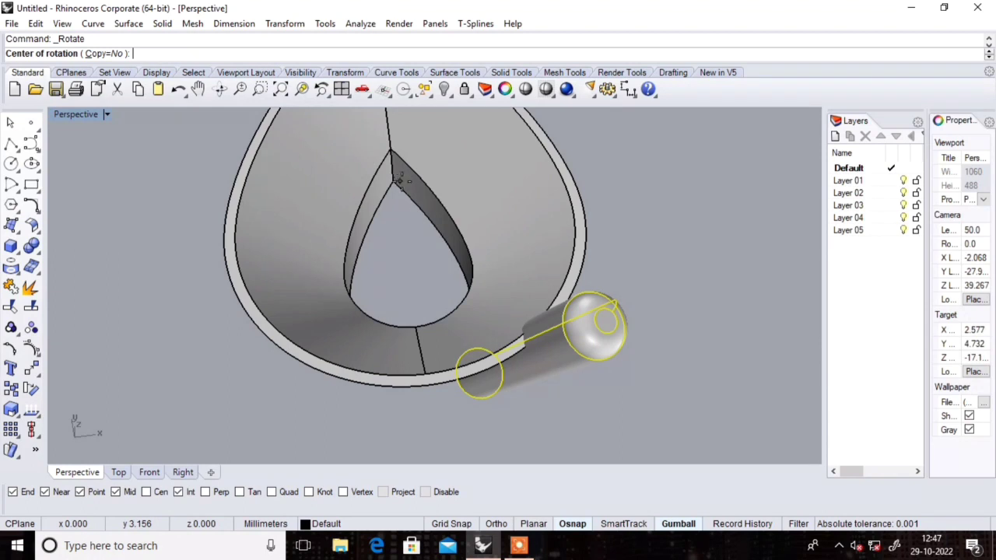
click(401, 180)
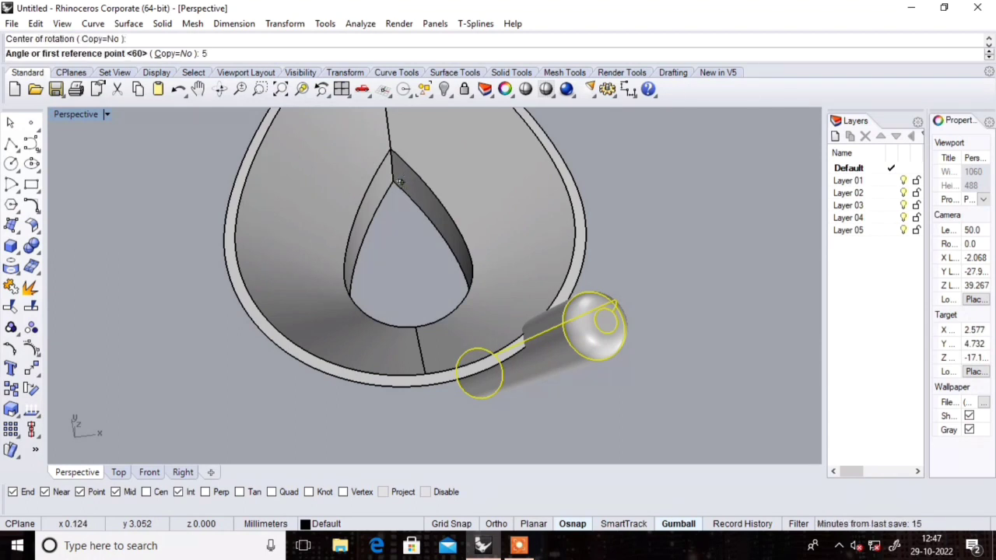
key(Return)
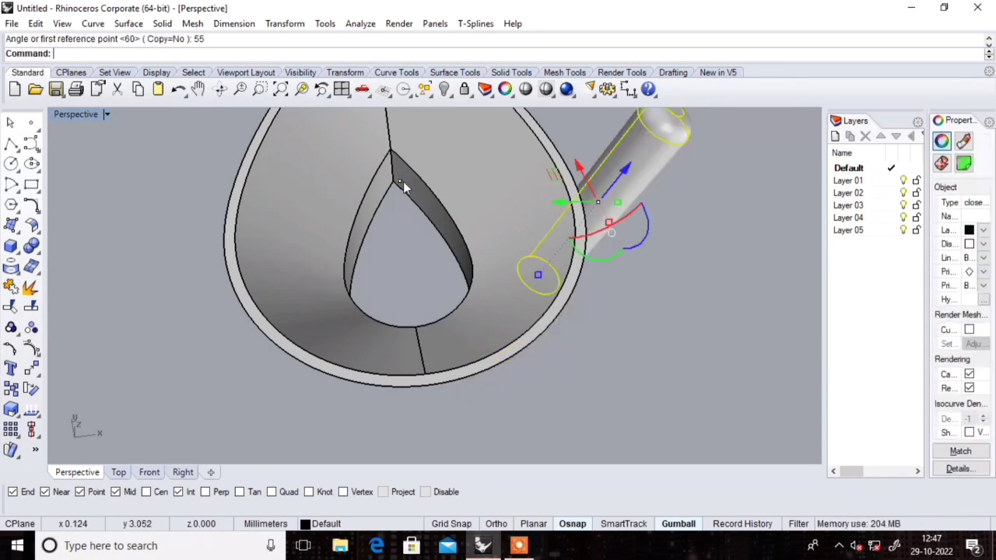
scroll(403, 182, down, 5)
key(ctrl+z)
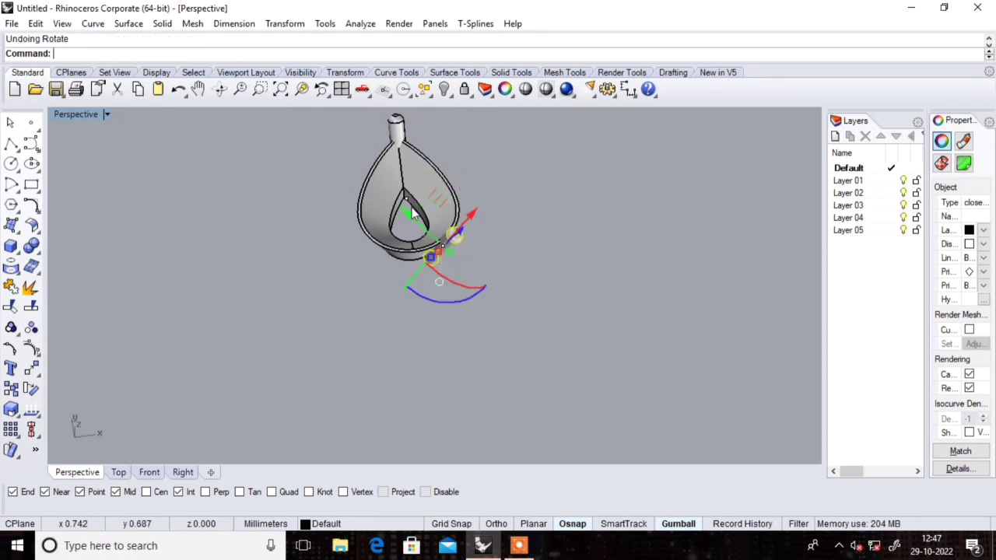
Step: Rotate the cylinder 50° about the inner teardrop tip and check its tilt
key(Return)
scroll(406, 195, up, 5)
click(406, 194)
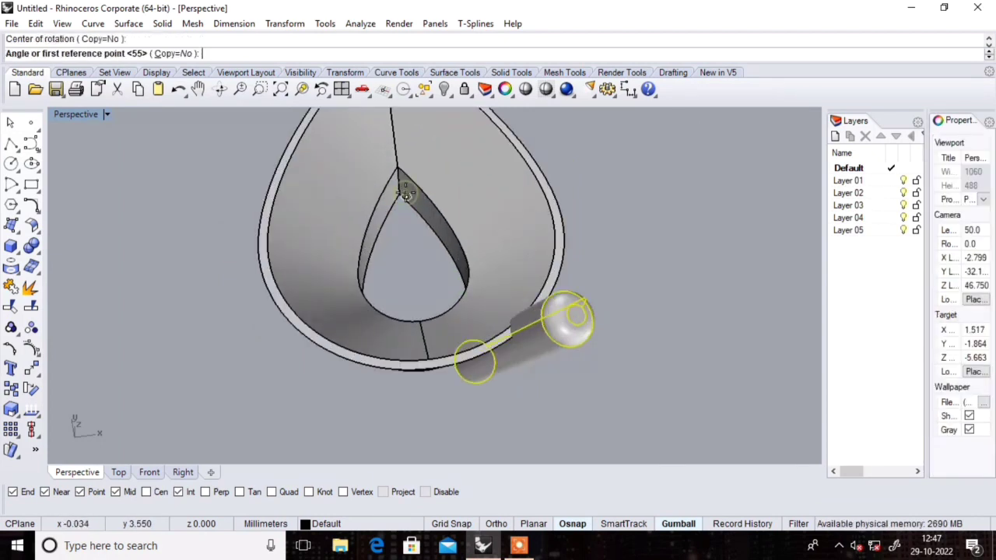
key(Return)
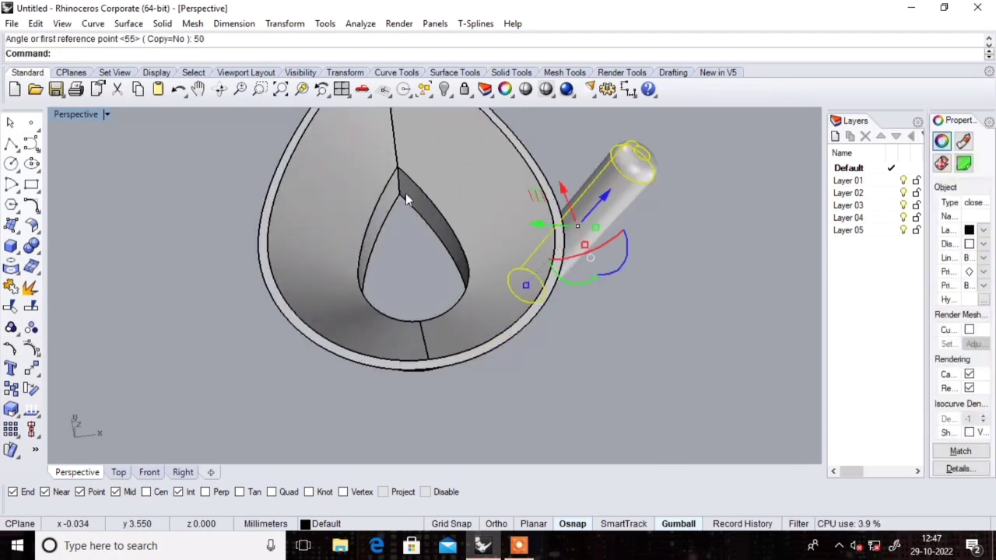
scroll(405, 193, down, 3)
scroll(422, 256, down, 2)
right_drag(453, 250, 442, 231)
Step: Try a 47° rotation of the cylinder, inspect it, and undo
key(Return)
scroll(440, 238, up, 5)
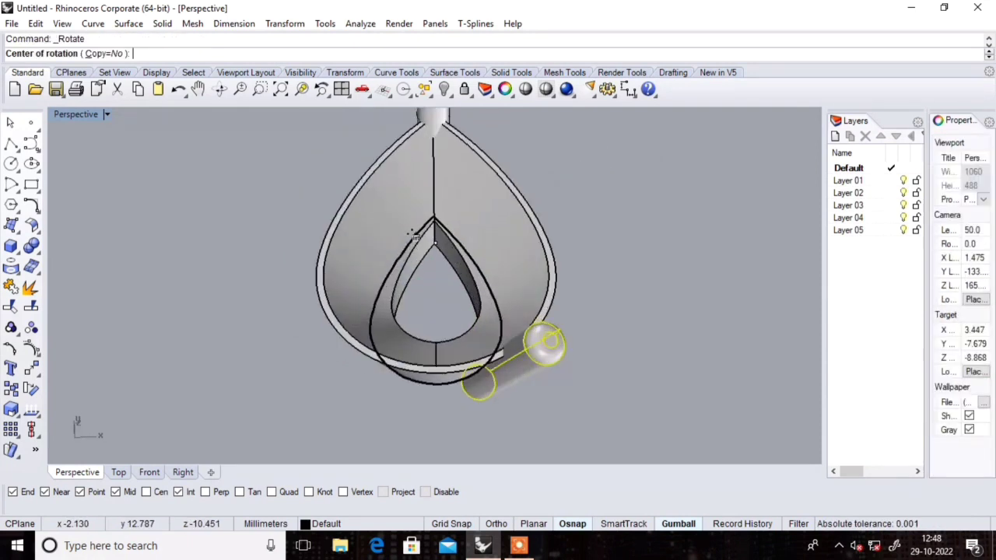
click(438, 244)
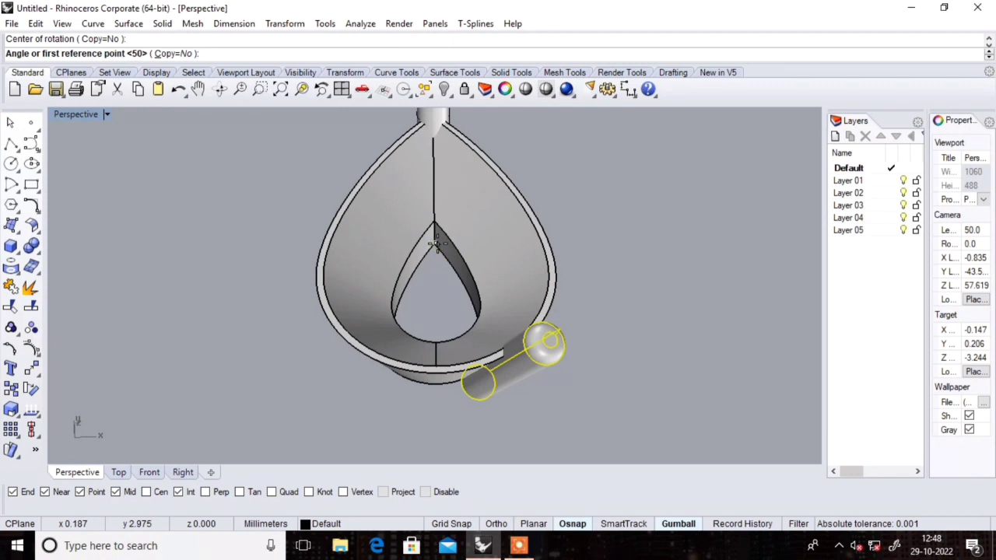
key(Return)
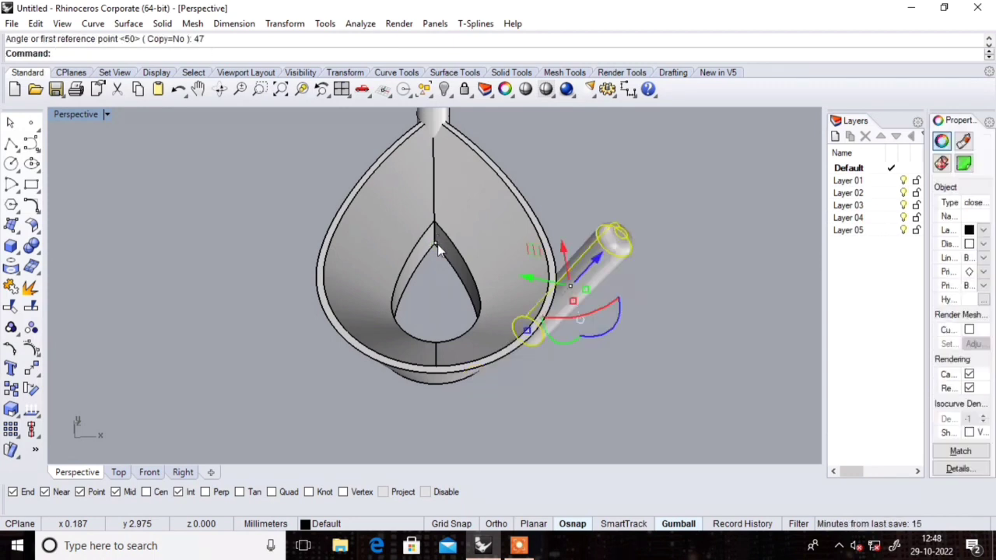
scroll(439, 249, down, 5)
right_drag(389, 280, 365, 265)
key(ctrl+z)
Step: Rotate the cylinder 46° so it leans against the bowl's side
key(Return)
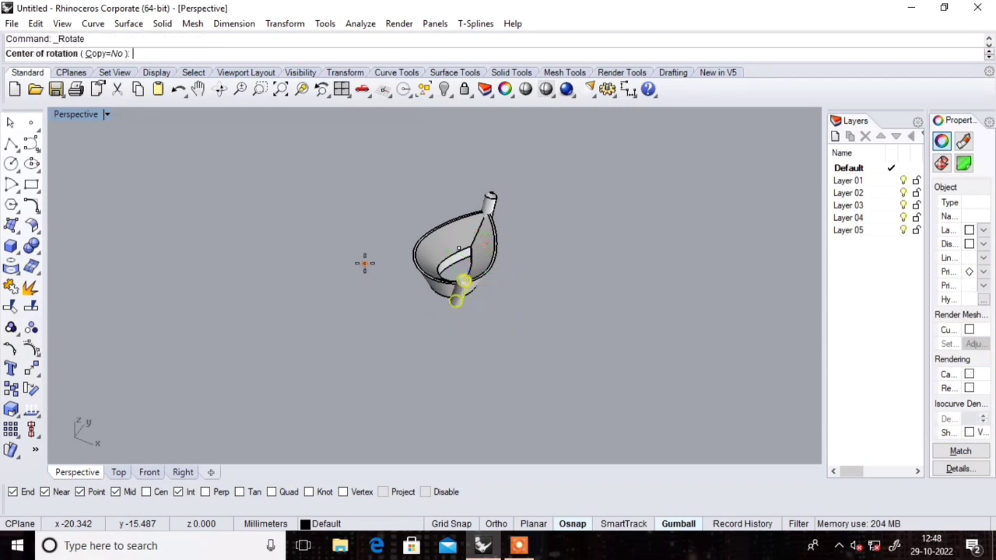
scroll(455, 248, up, 5)
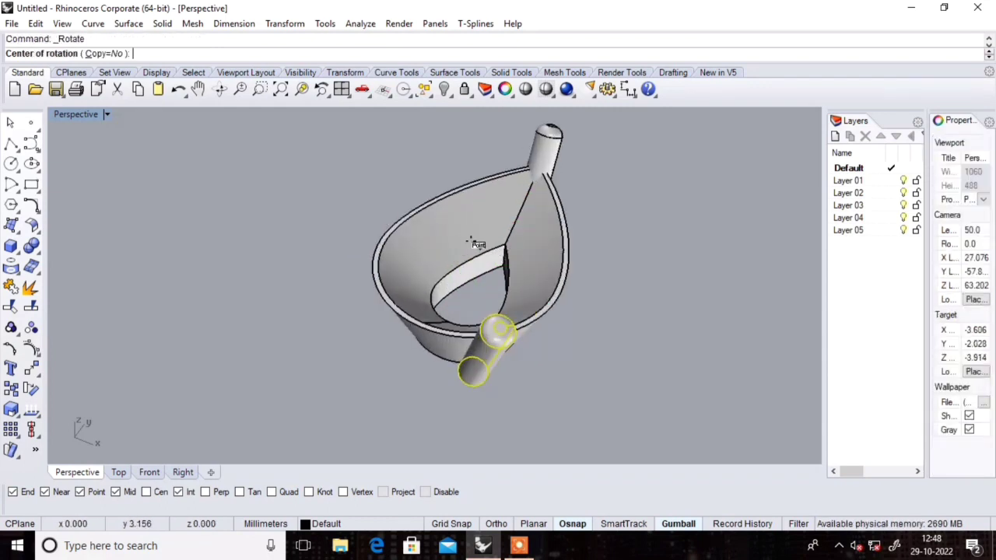
click(483, 247)
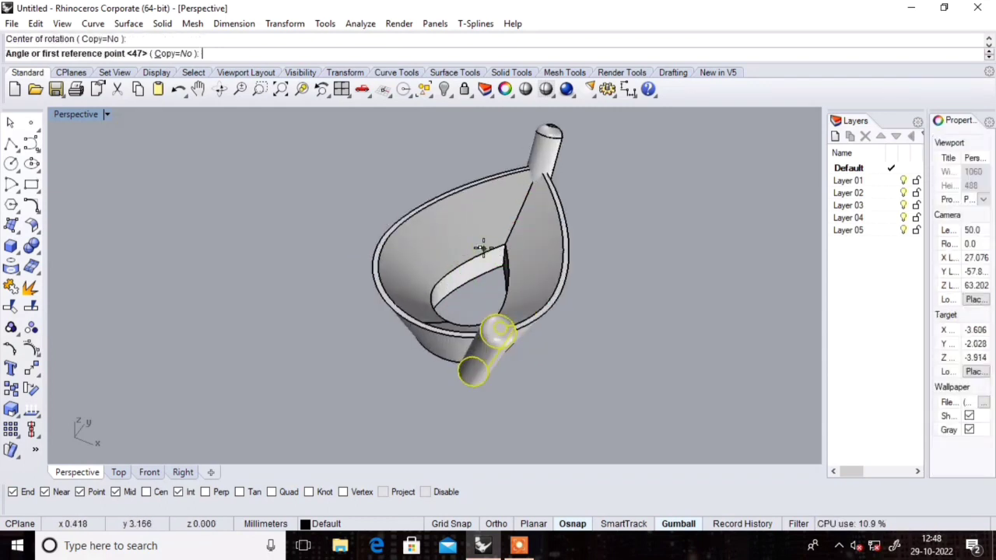
key(Return)
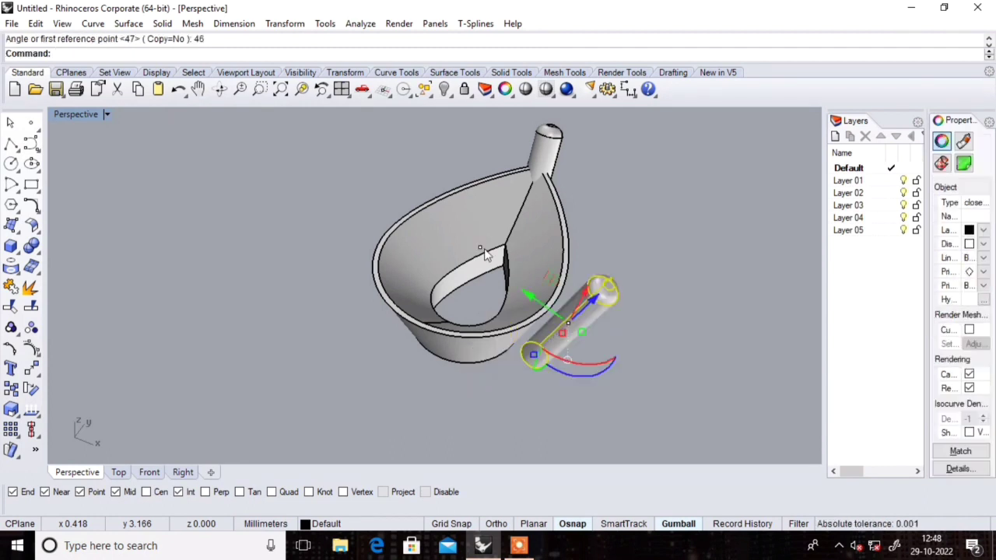
scroll(482, 253, down, 2)
key(Escape)
Step: Select the cylinder prong and switch to the four-viewport layout
right_drag(552, 278, 619, 278)
scroll(618, 278, up, 3)
click(544, 259)
right_drag(544, 259, 543, 180)
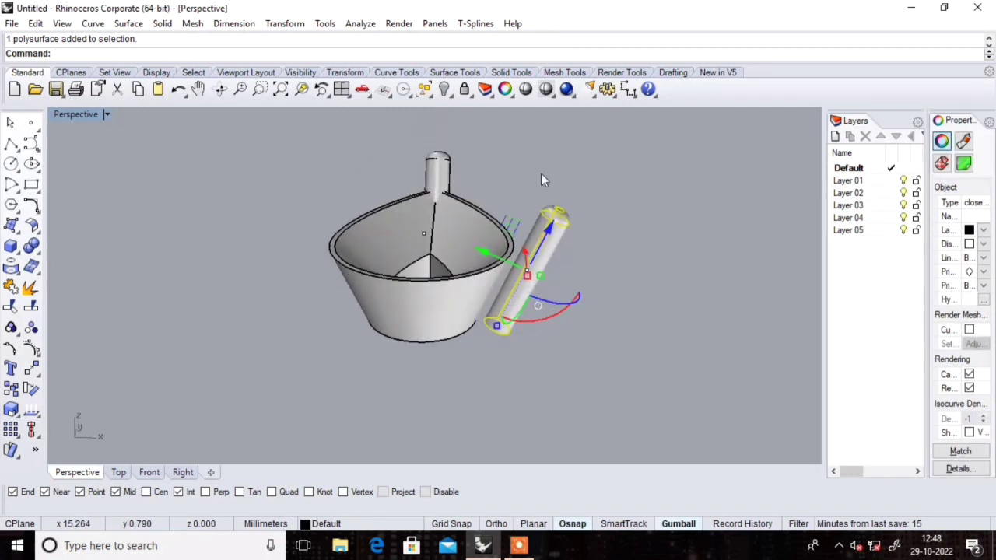
click(347, 90)
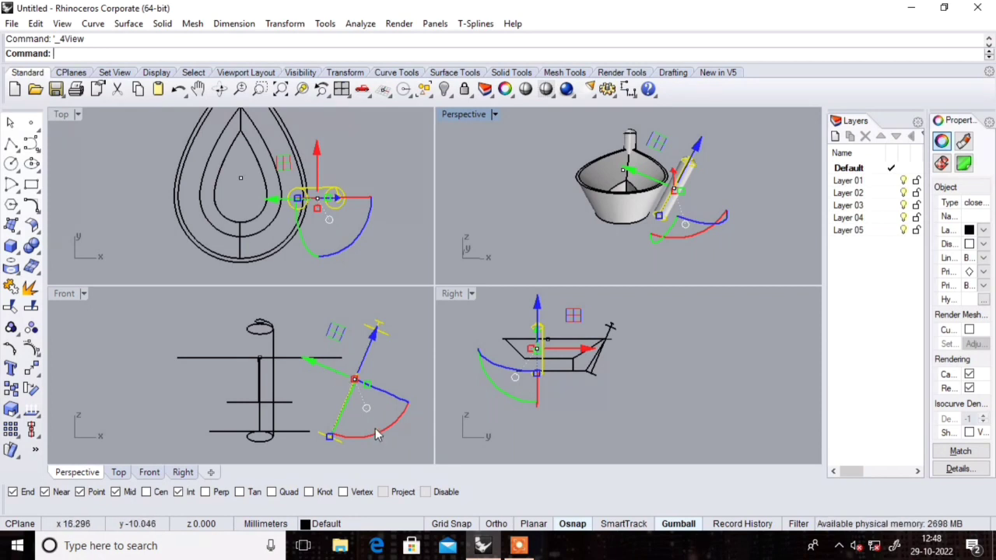
Step: In the Front view, slide the cylinder left toward the bowl with the gumball
ctrl+drag(375, 434, 394, 421)
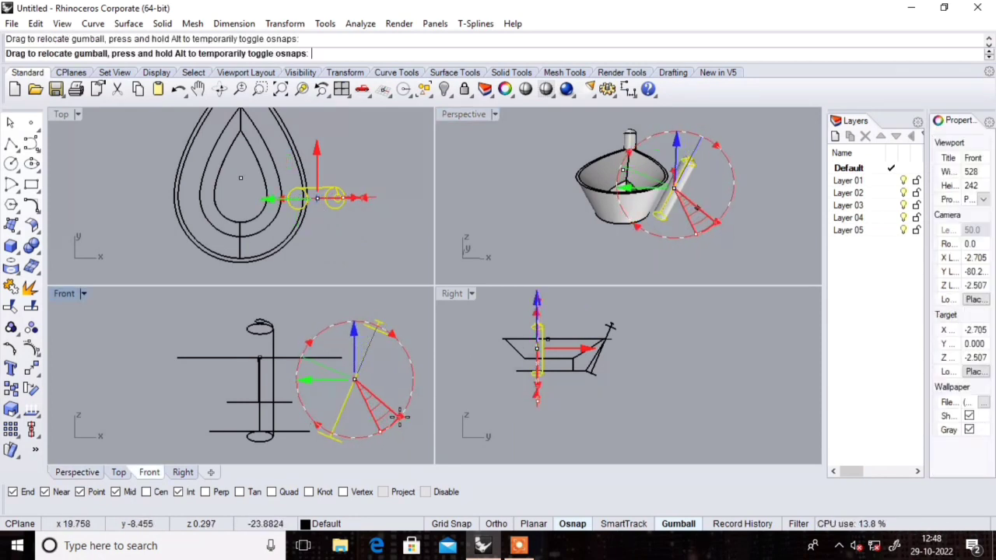
drag(312, 387, 302, 393)
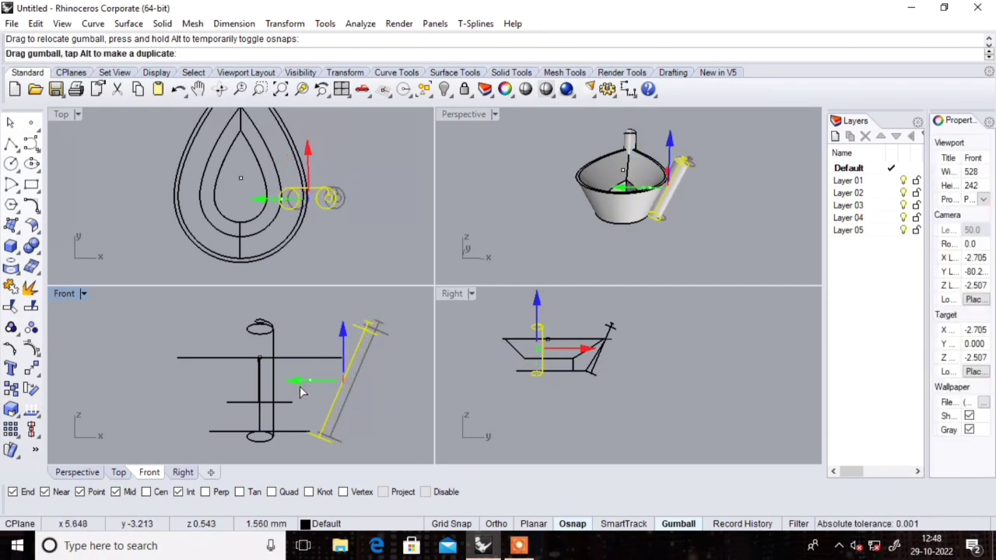
drag(302, 393, 300, 393)
click(551, 196)
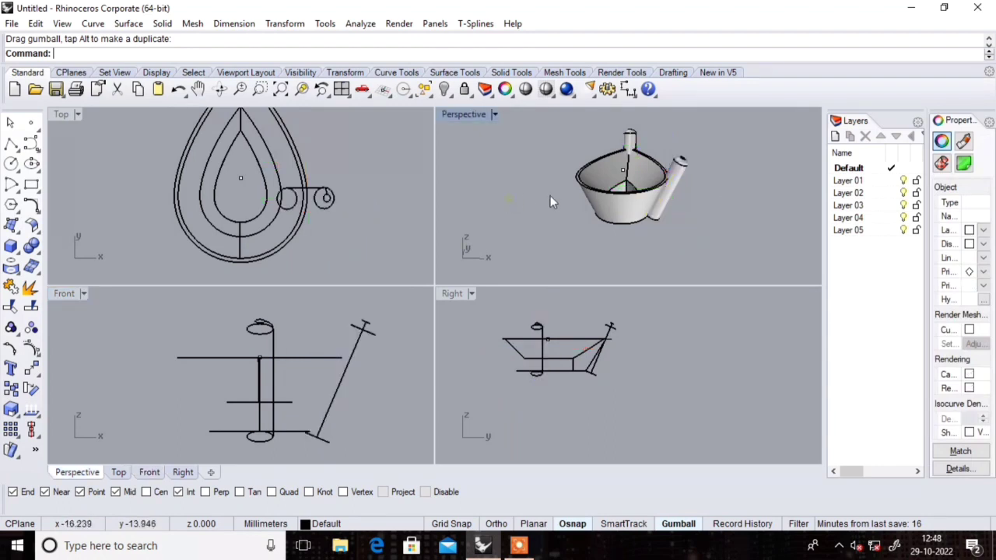
mouse_move(550, 196)
right_down()
mouse_move(557, 149)
mouse_move(506, 266)
right_up()
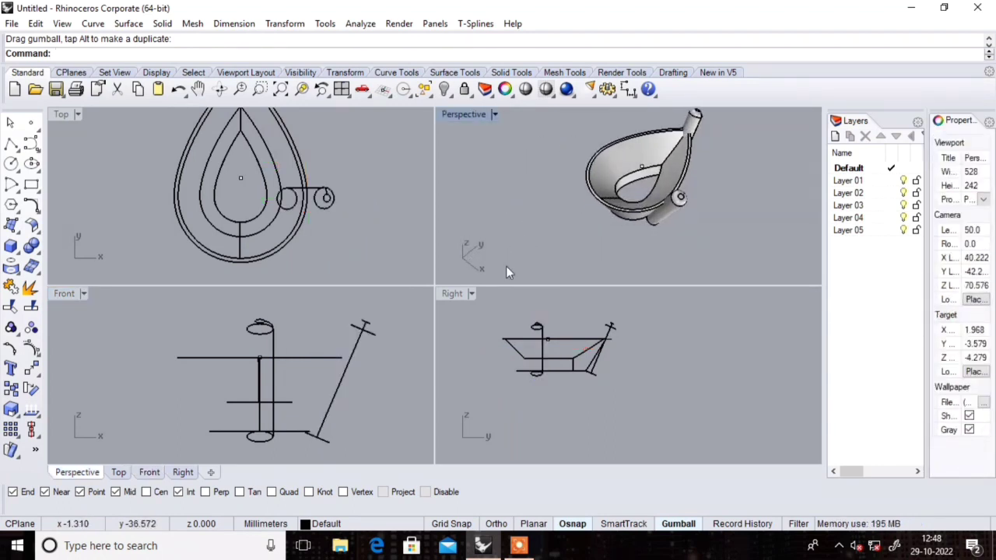
scroll(658, 191, down, 3)
scroll(661, 197, up, 4)
right_drag(661, 198, 761, 155)
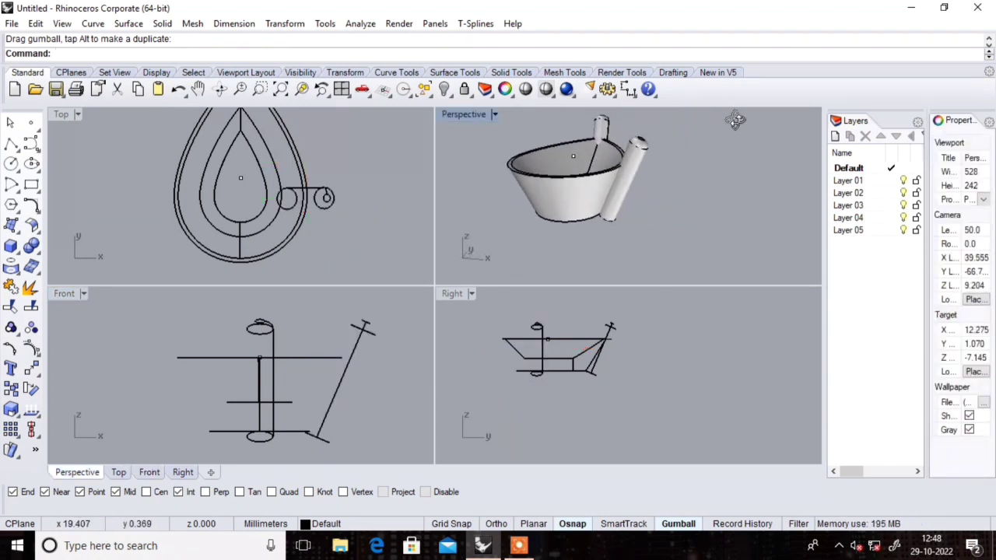
scroll(635, 172, down, 3)
scroll(635, 172, up, 4)
Step: Slide the cylinder further left against the bowl wall and maximize the Perspective view
click(636, 172)
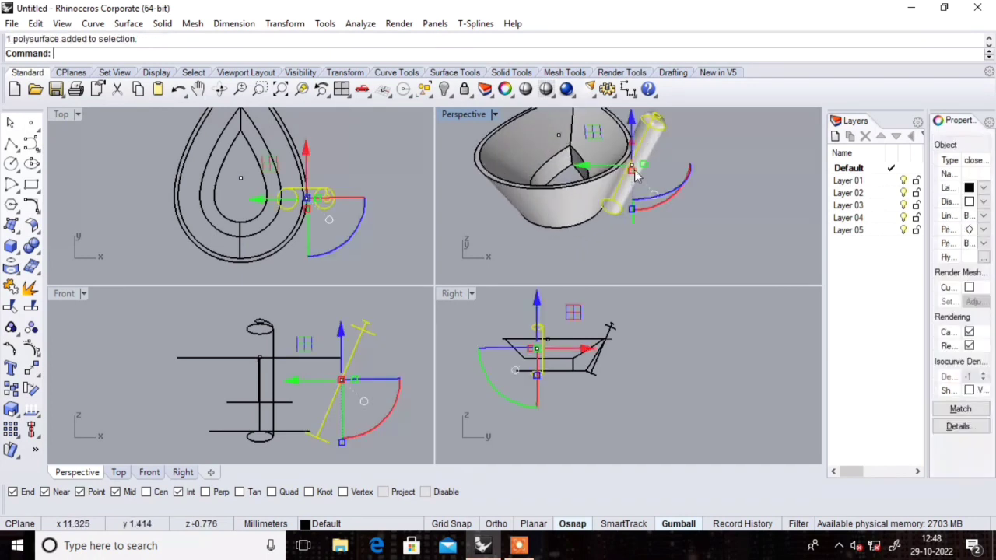
drag(294, 387, 286, 383)
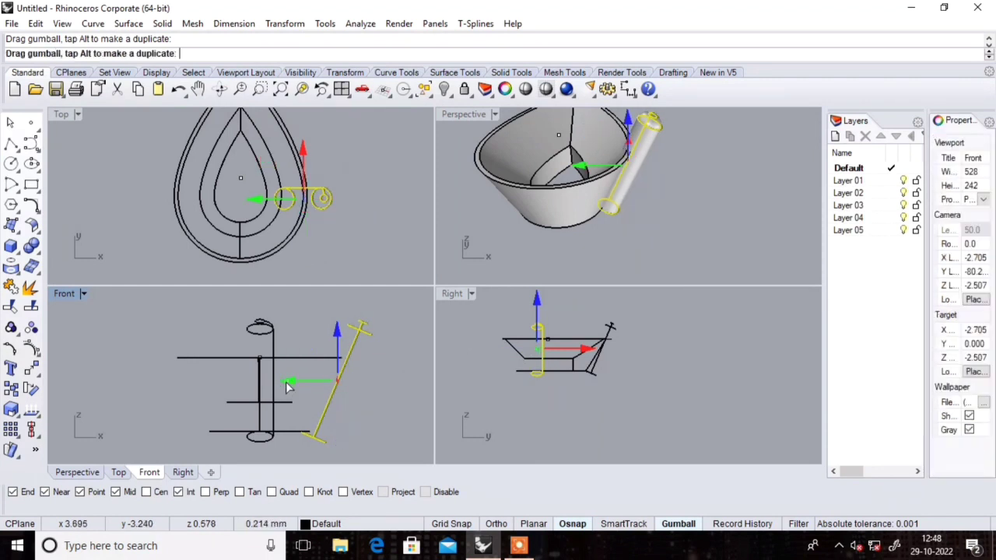
click(662, 257)
right_drag(662, 233, 591, 186)
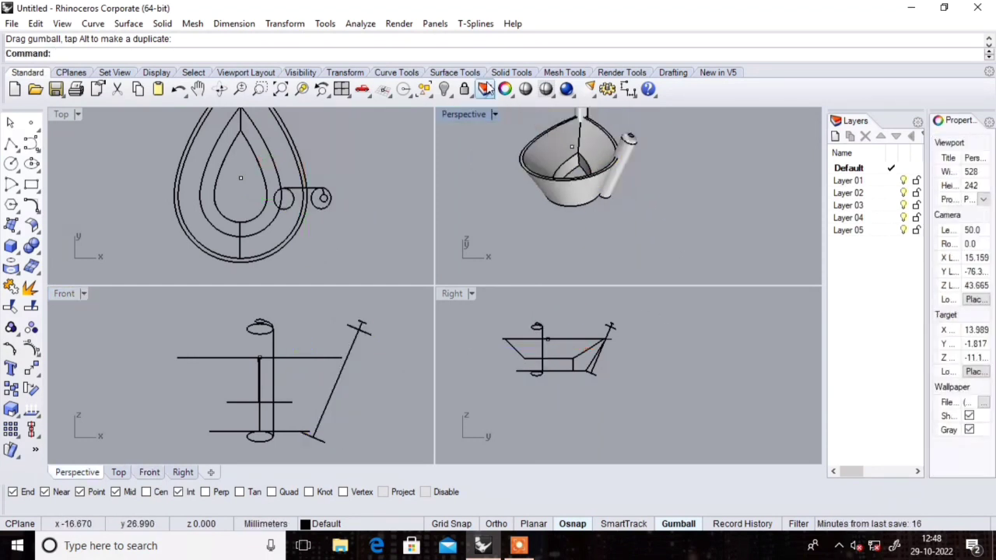
double_click(462, 117)
mouse_move(467, 123)
right_down()
mouse_move(444, 282)
mouse_move(456, 310)
mouse_move(474, 270)
mouse_move(291, 218)
mouse_move(300, 253)
mouse_move(249, 219)
mouse_move(446, 272)
right_up()
Step: Nudge the cylinder prong slightly left along X onto the bowl's rim, then reselect it
scroll(446, 272, up, 2)
click(437, 287)
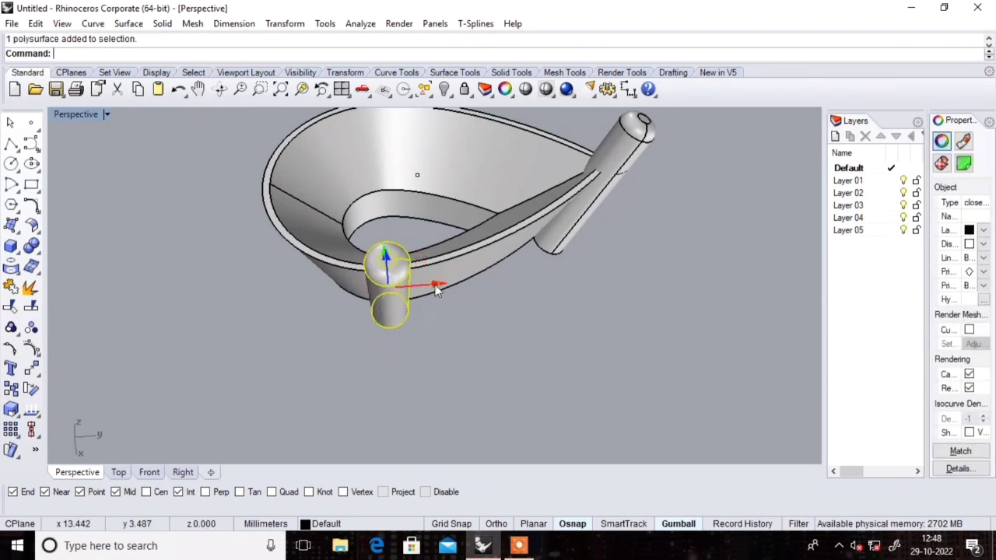
drag(438, 288, 419, 289)
click(472, 343)
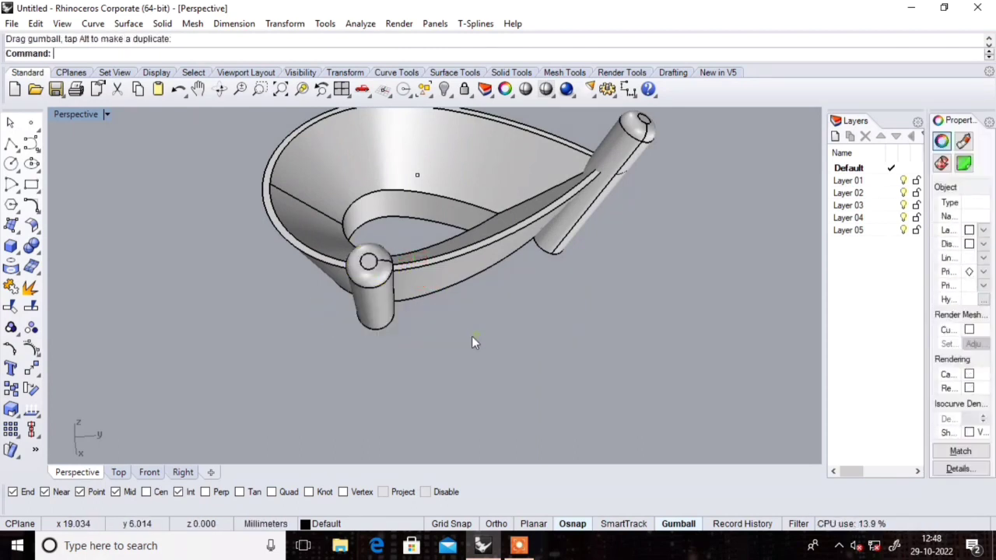
mouse_move(471, 342)
right_down()
mouse_move(683, 334)
mouse_move(659, 276)
mouse_move(652, 311)
mouse_move(502, 296)
mouse_move(494, 351)
mouse_move(543, 355)
mouse_move(524, 313)
mouse_move(518, 332)
right_up()
scroll(503, 287, up, 2)
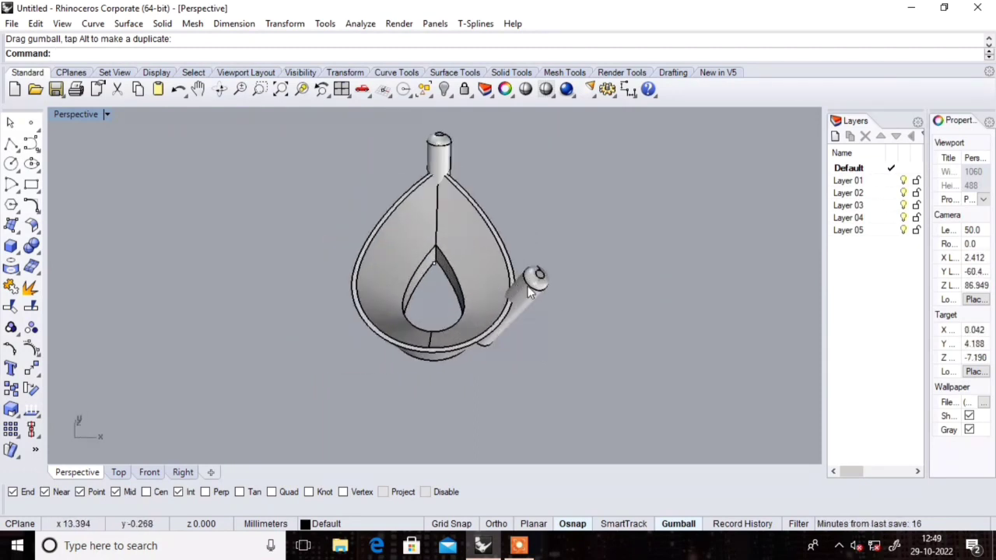
click(529, 292)
text(mi)
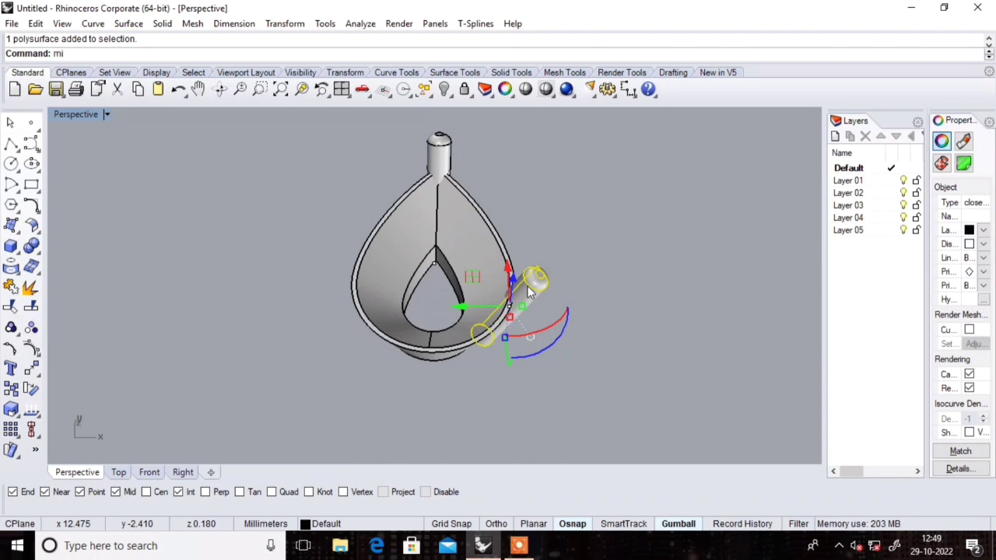
text(rror)
key(Return)
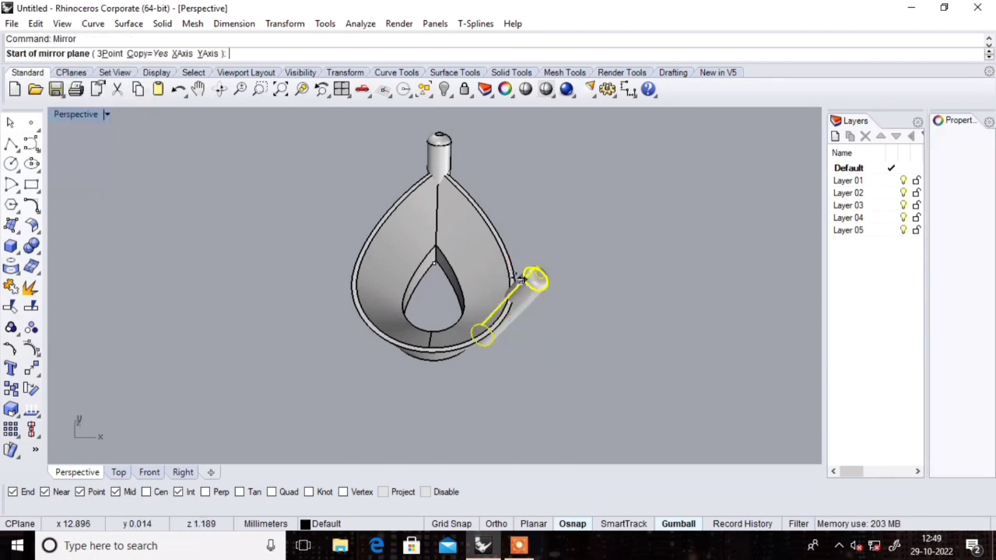
click(434, 259)
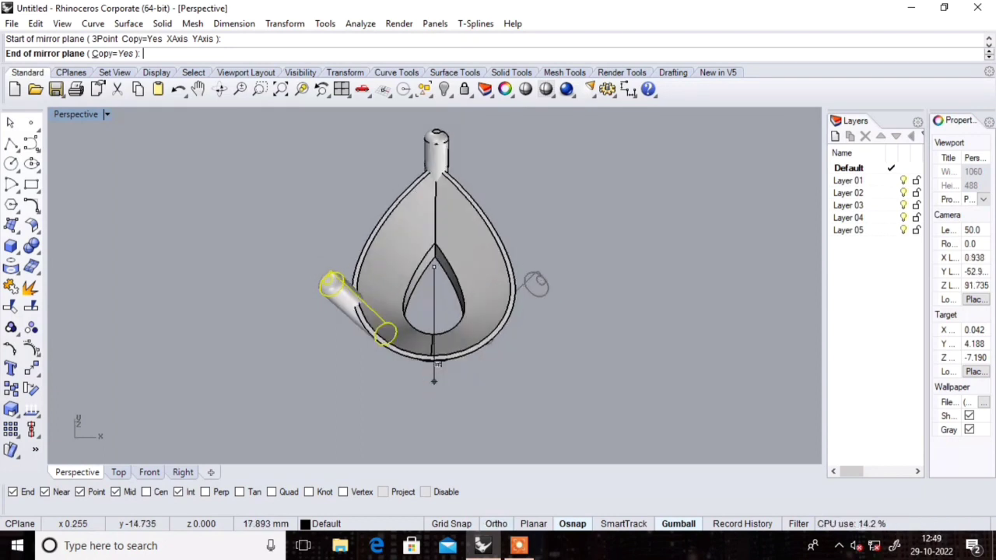
click(342, 89)
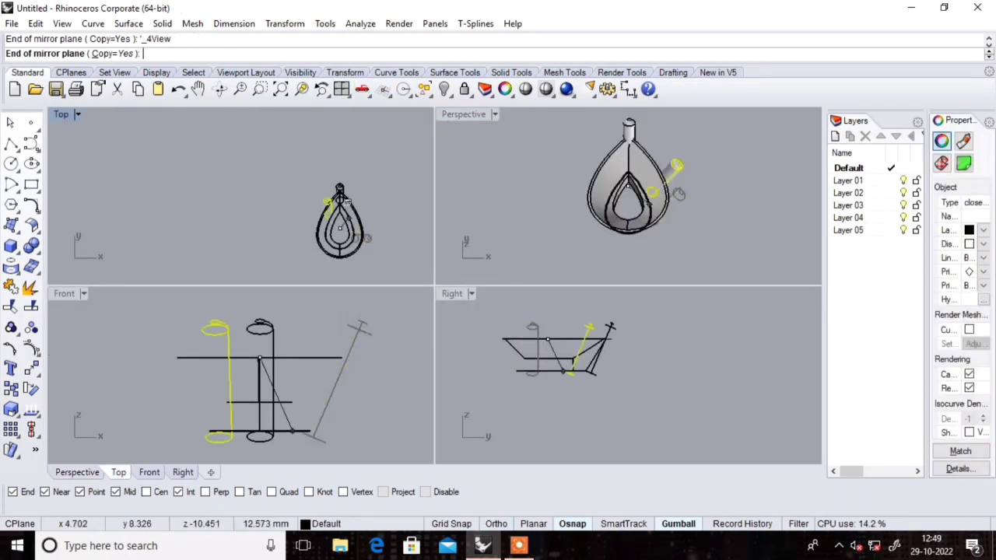
click(333, 143)
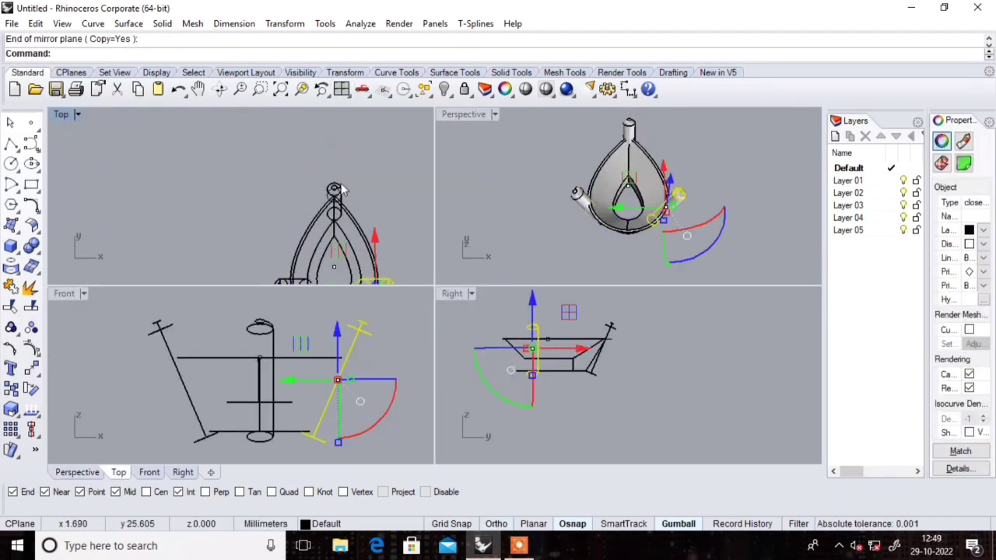
click(482, 184)
double_click(466, 114)
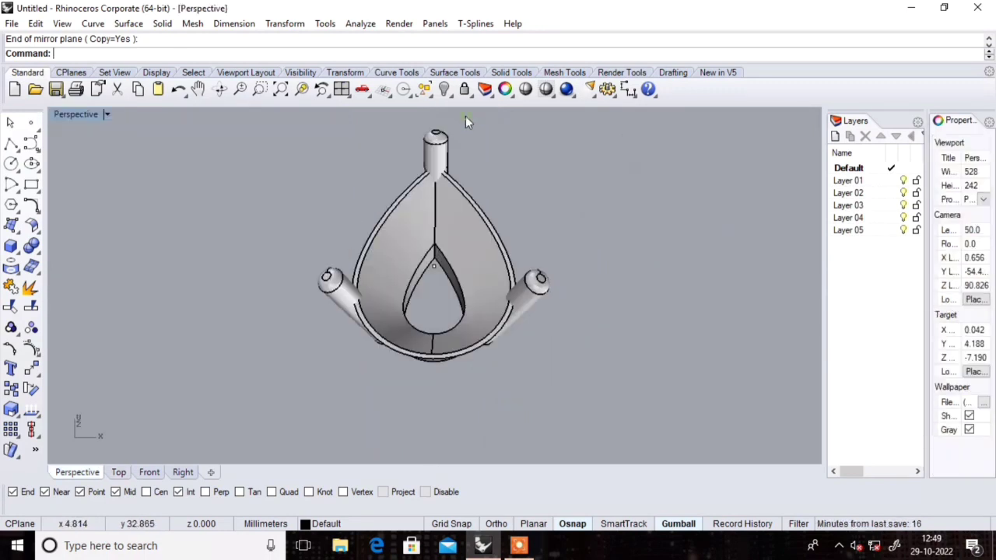
scroll(465, 226, down, 3)
mouse_move(466, 224)
right_down()
mouse_move(574, 178)
mouse_move(416, 205)
right_up()
scroll(452, 265, up, 3)
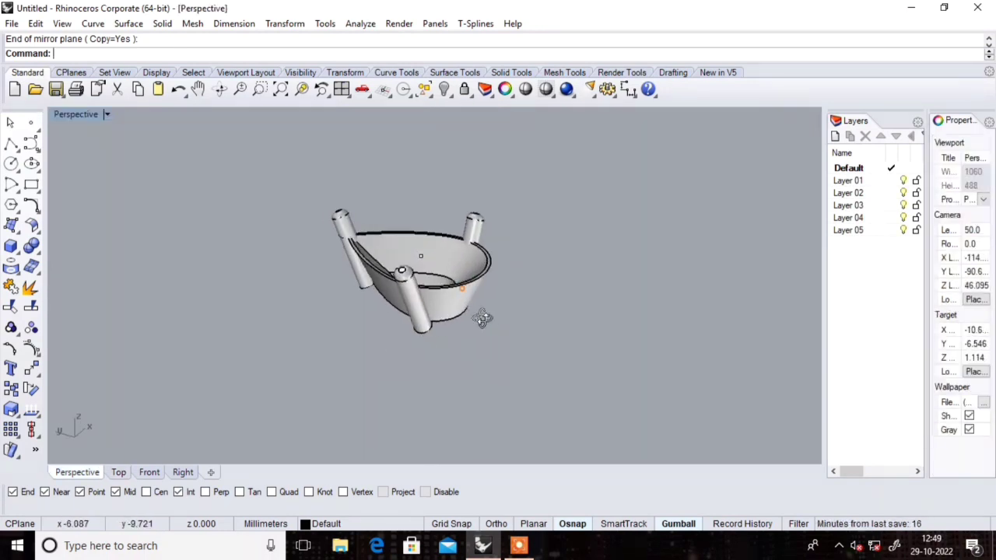
scroll(545, 311, up, 2)
mouse_move(582, 302)
right_down()
mouse_move(430, 295)
mouse_move(467, 454)
mouse_move(437, 348)
mouse_move(443, 182)
mouse_move(439, 297)
mouse_move(478, 246)
mouse_move(436, 290)
mouse_move(614, 205)
mouse_move(386, 334)
mouse_move(464, 280)
mouse_move(537, 262)
right_up()
scroll(429, 295, up, 2)
mouse_move(572, 271)
right_down()
mouse_move(527, 330)
mouse_move(314, 355)
mouse_move(242, 338)
mouse_move(221, 171)
mouse_move(219, 358)
mouse_move(267, 389)
mouse_move(238, 401)
right_up()
scroll(436, 311, down, 3)
scroll(477, 318, up, 1)
mouse_move(477, 318)
right_down()
mouse_move(338, 211)
mouse_move(184, 187)
mouse_move(367, 250)
mouse_move(443, 222)
mouse_move(451, 251)
mouse_move(440, 319)
mouse_move(547, 255)
mouse_move(545, 278)
mouse_move(340, 321)
mouse_move(326, 348)
right_up()
scroll(441, 319, up, 3)
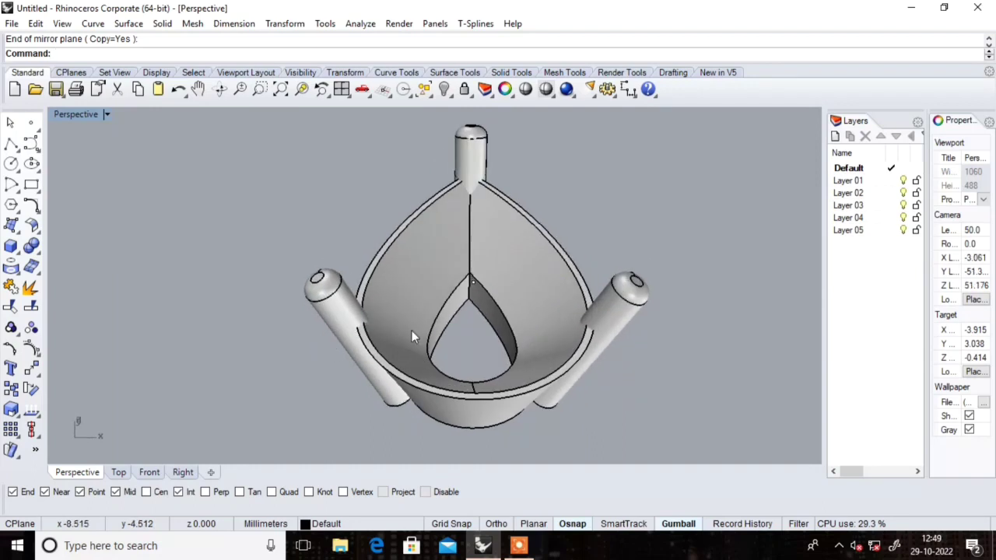
scroll(412, 331, down, 5)
scroll(412, 331, up, 2)
right_drag(412, 331, 424, 335)
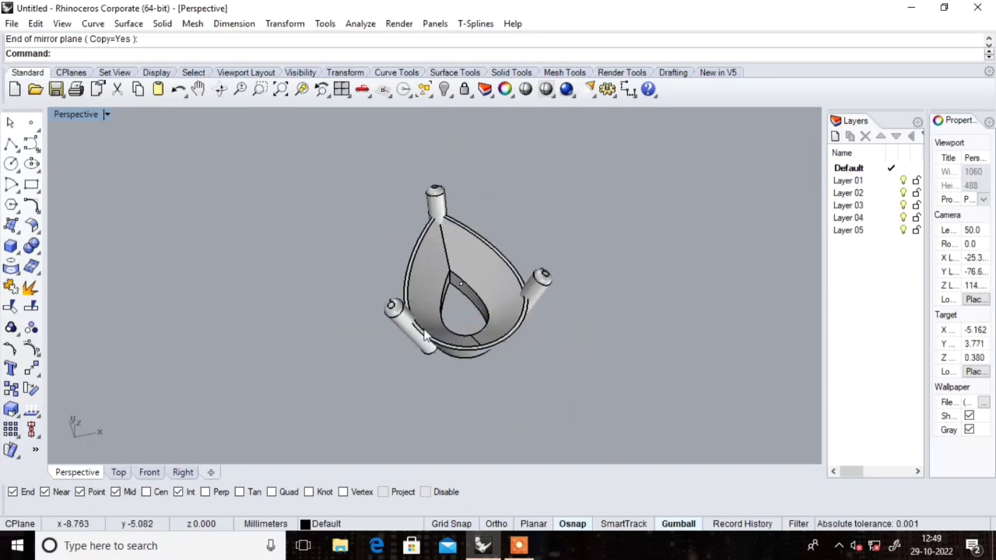
Step: Hide the left, right and top prong tubes
click(392, 326)
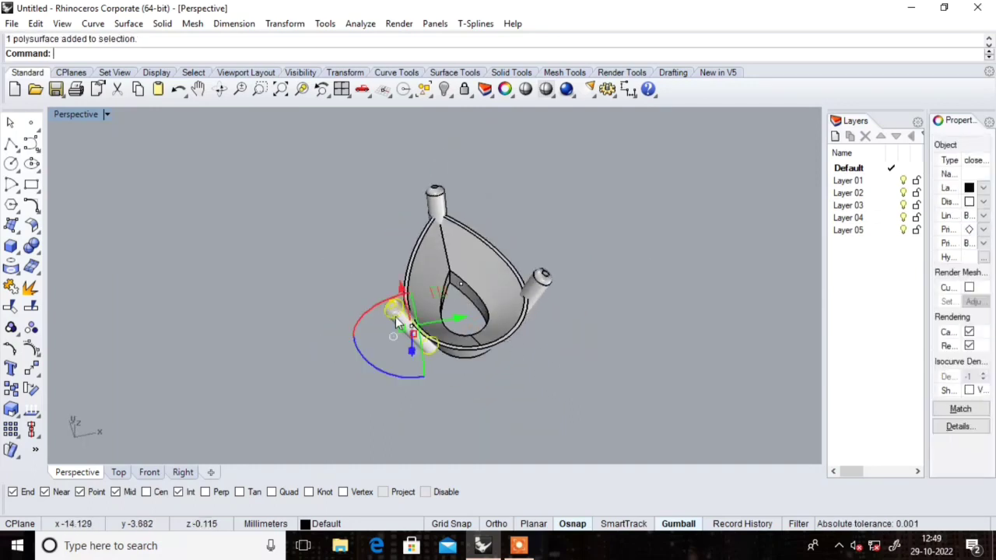
shift+click(545, 285)
shift+click(435, 196)
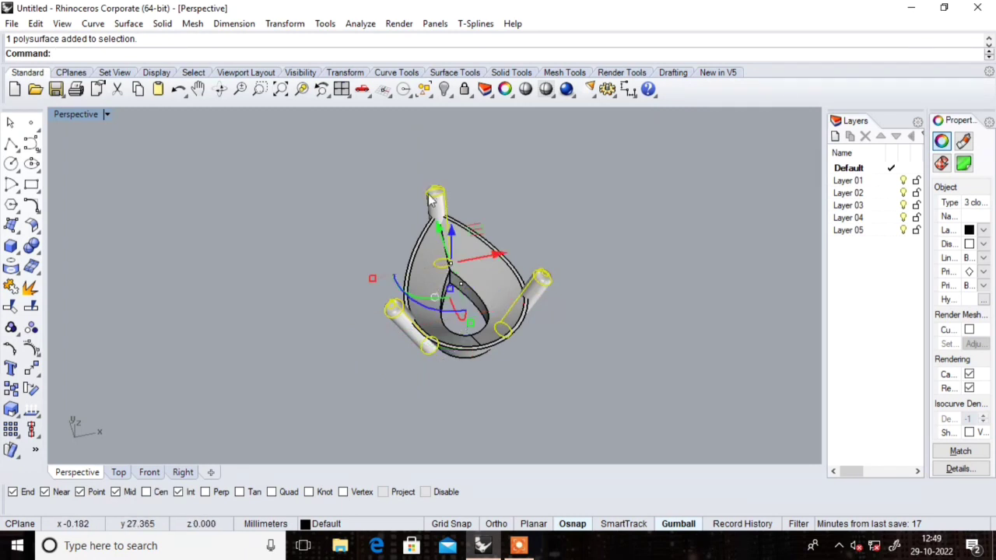
click(444, 89)
scroll(422, 262, down, 2)
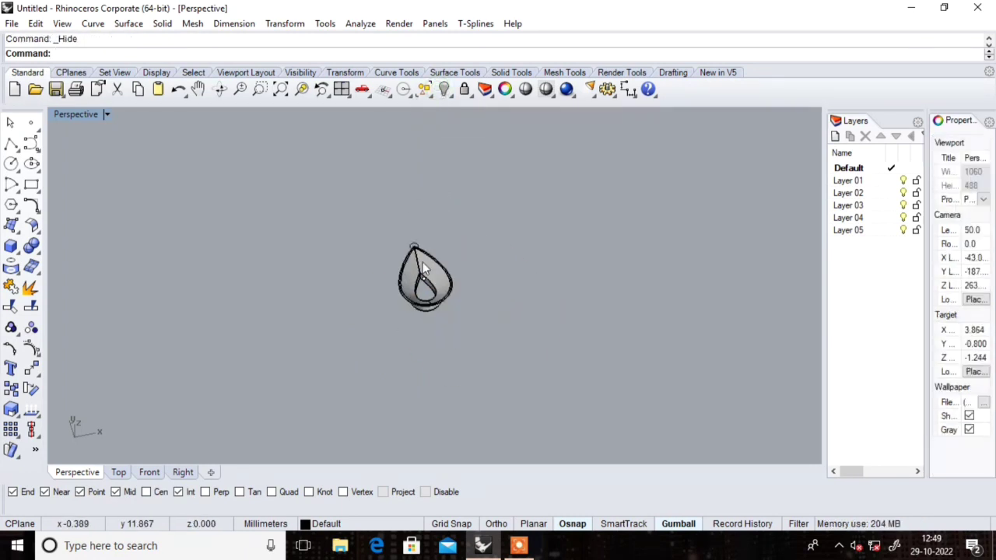
scroll(420, 257, up, 6)
Step: Delete the small circle curve at the tip and select the teardrop bowl
click(373, 199)
key(Delete)
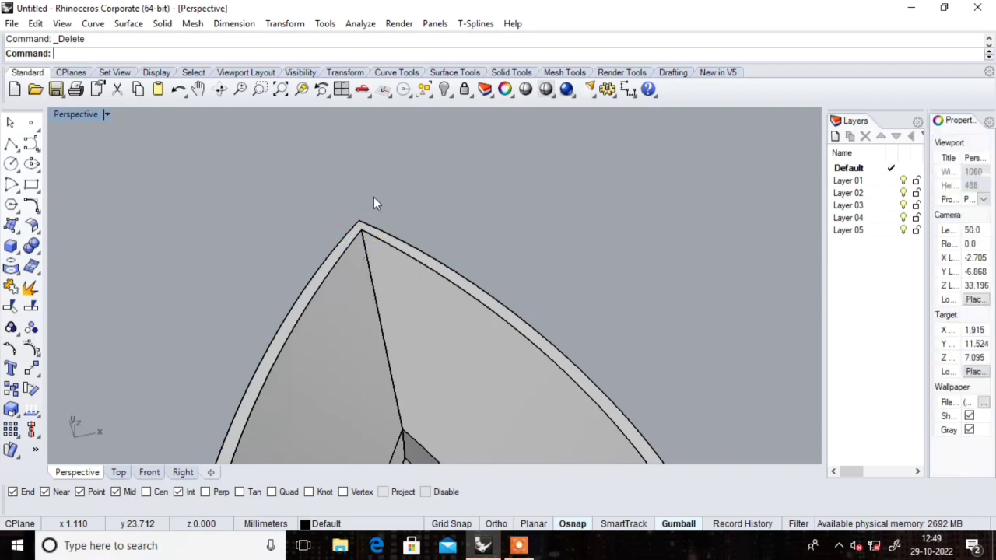
scroll(374, 199, down, 5)
mouse_move(374, 199)
right_down()
mouse_move(477, 157)
mouse_move(446, 201)
right_up()
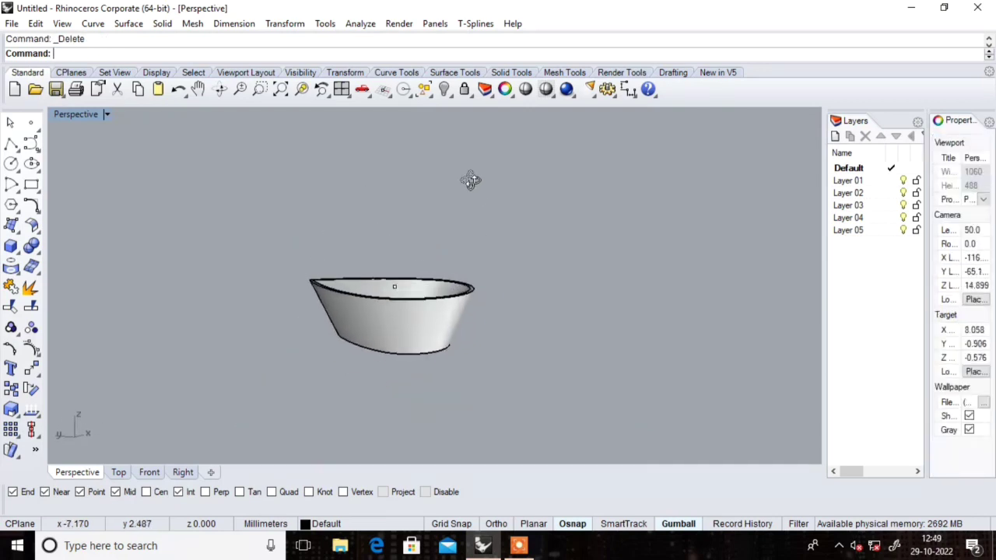
scroll(429, 237, up, 2)
right_drag(429, 234, 423, 240)
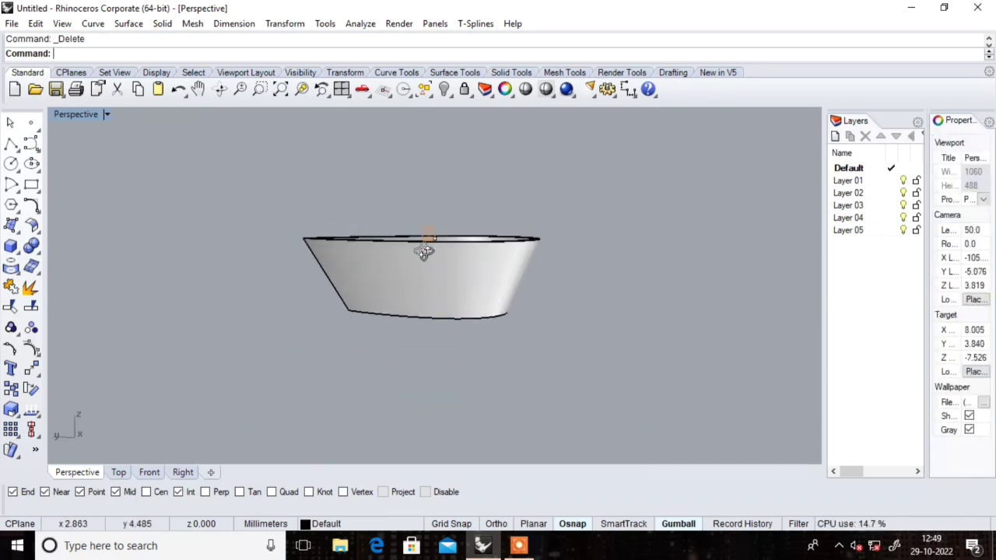
click(410, 282)
key(Escape)
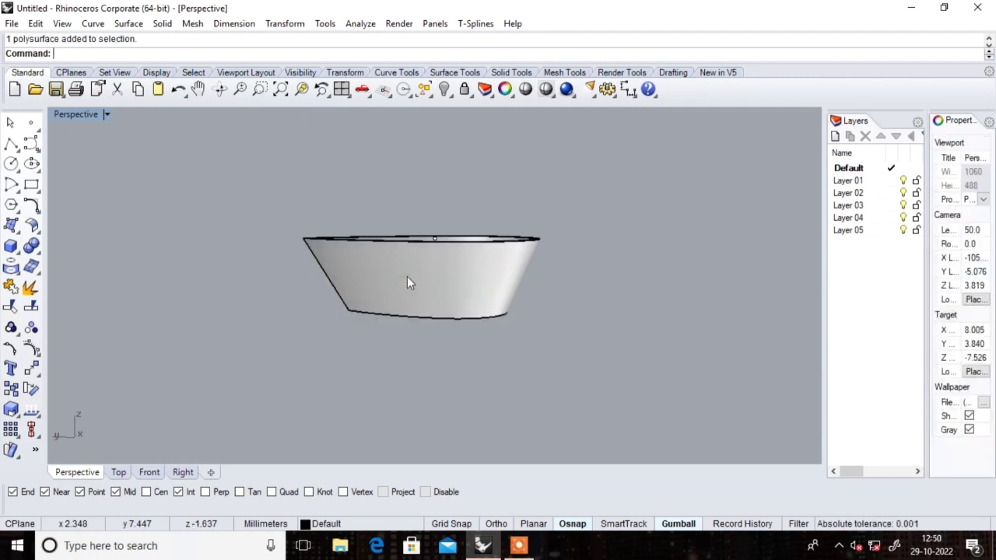
right_drag(408, 277, 406, 282)
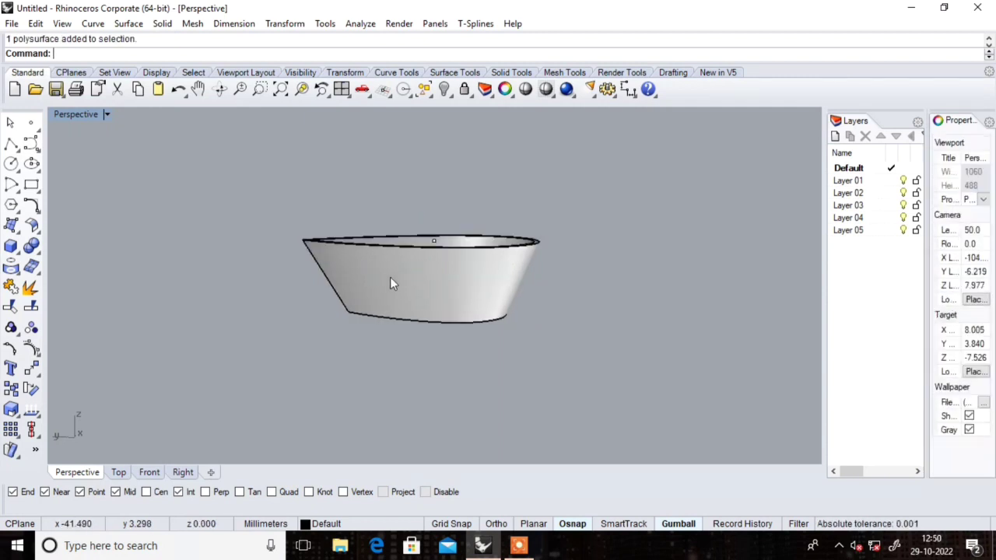
click(390, 279)
Step: Extract a horizontal isocurve partway down the bowl wall
click(19, 272)
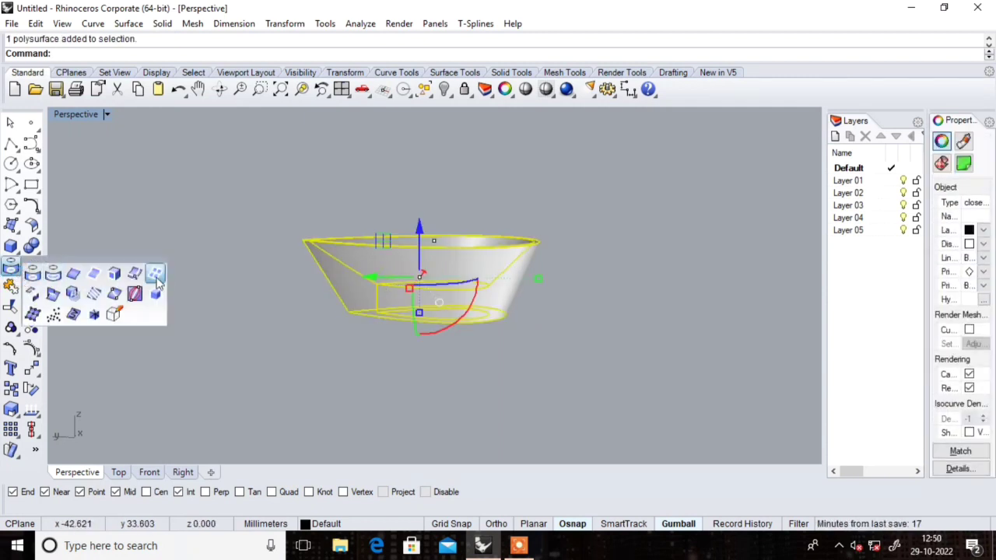
click(135, 274)
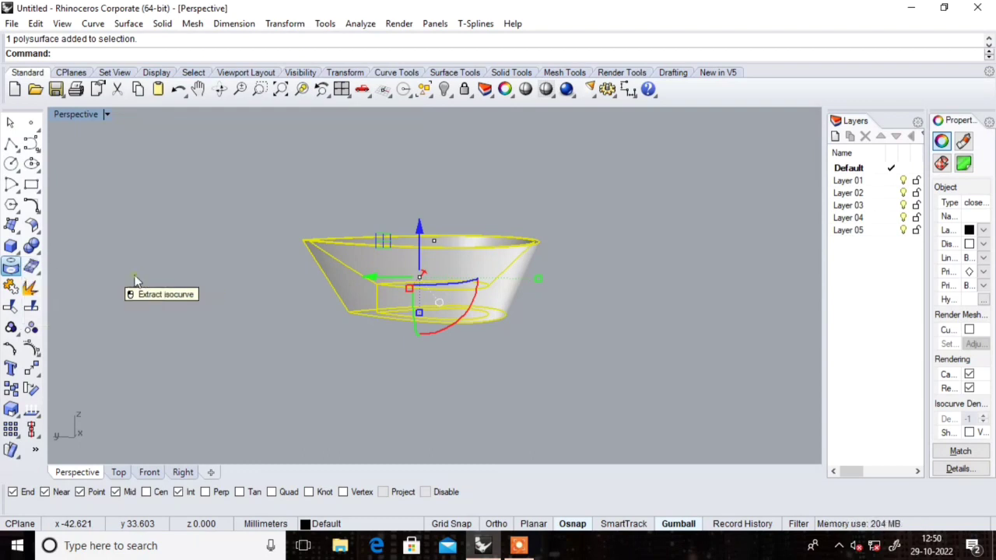
click(362, 281)
scroll(368, 279, up, 5)
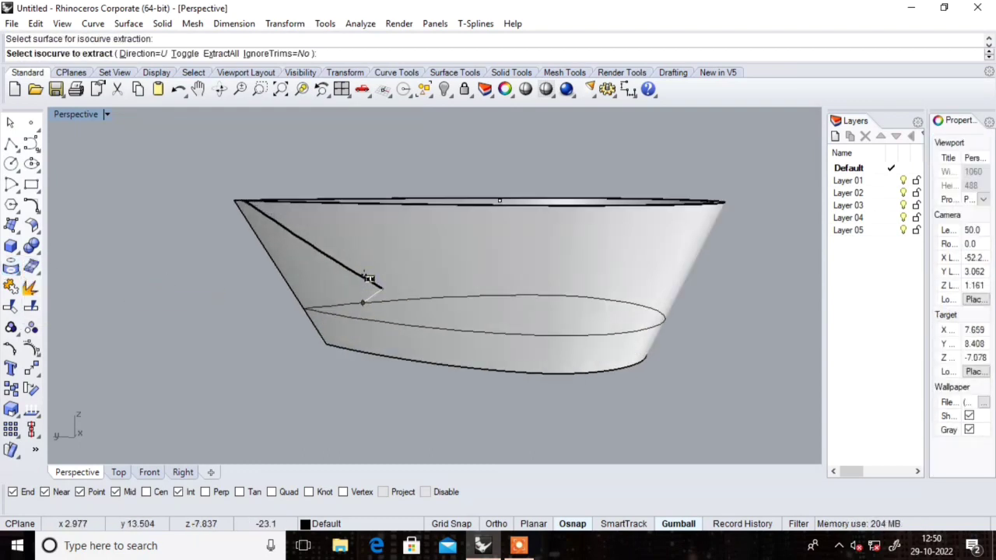
click(286, 279)
key(Return)
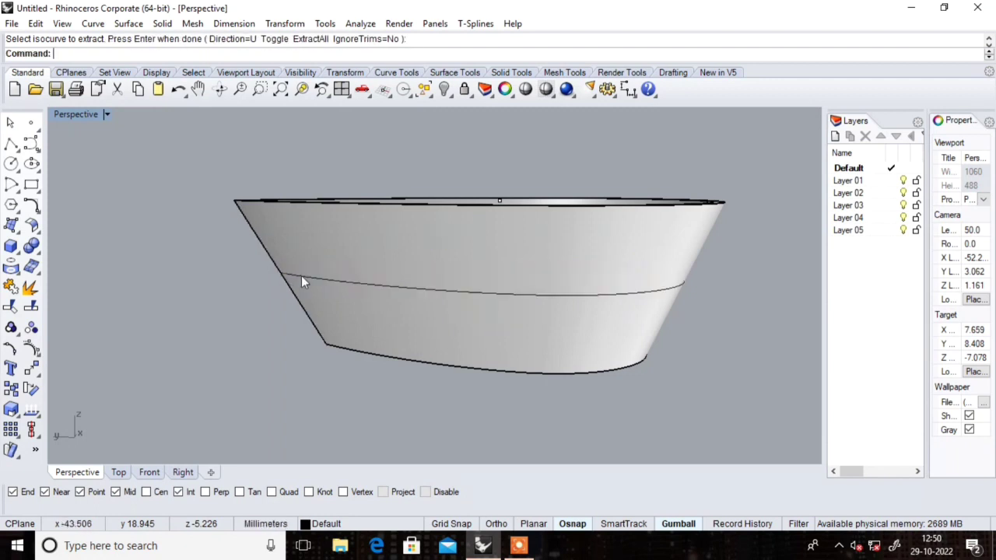
scroll(302, 277, down, 5)
mouse_move(378, 242)
right_down()
mouse_move(148, 260)
mouse_move(767, 234)
mouse_move(122, 272)
mouse_move(471, 270)
mouse_move(457, 269)
mouse_move(449, 238)
mouse_move(433, 254)
mouse_move(421, 246)
mouse_move(422, 356)
mouse_move(416, 247)
right_up()
scroll(421, 248, up, 3)
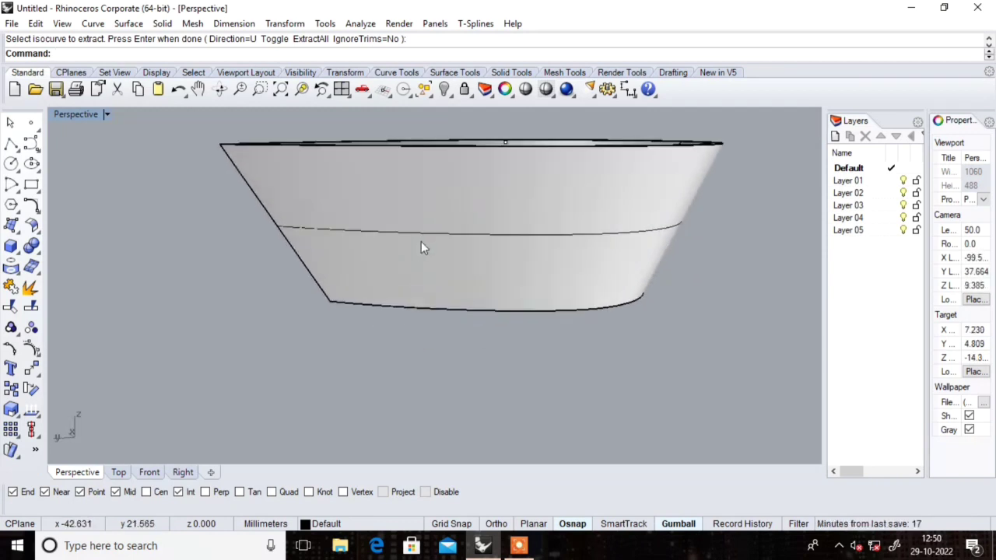
click(424, 238)
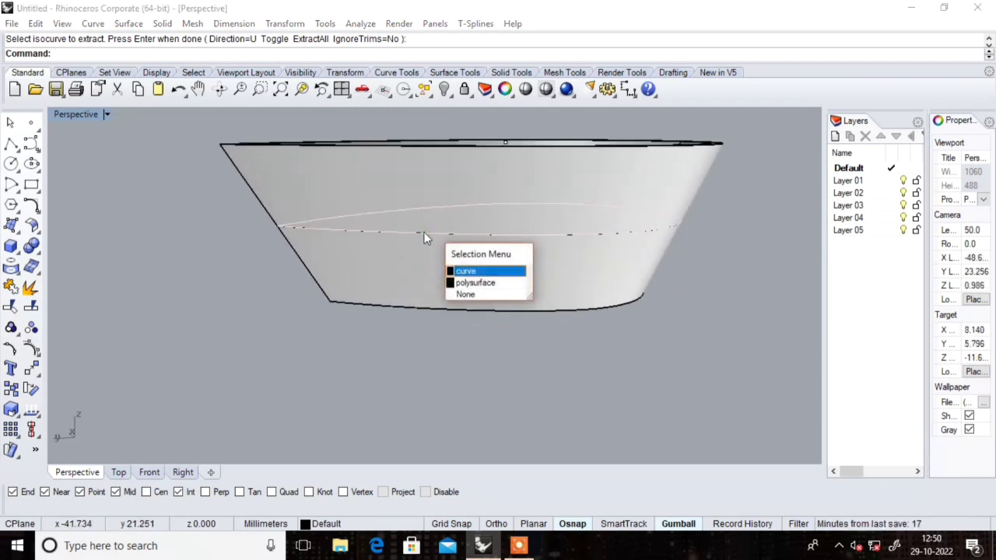
click(466, 272)
click(237, 338)
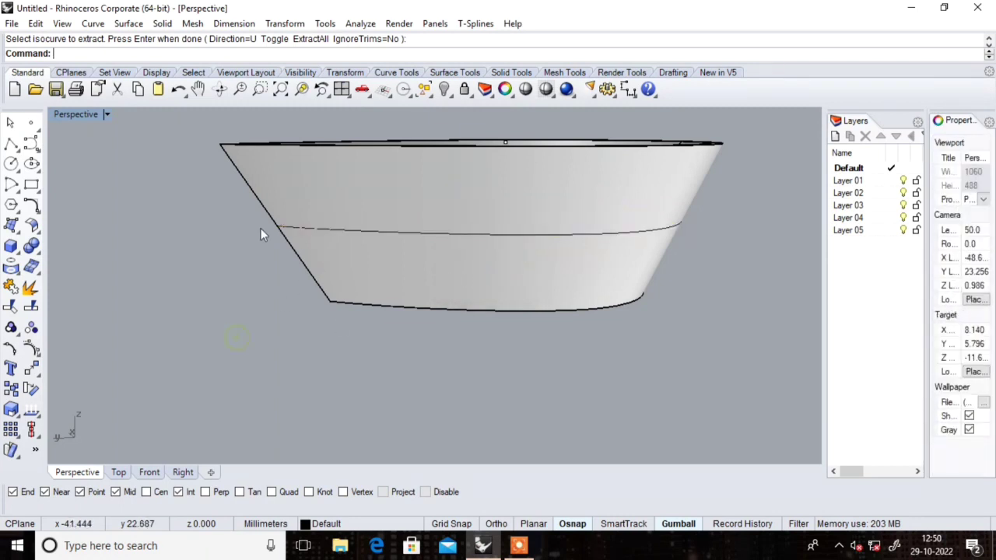
key(Escape)
click(313, 190)
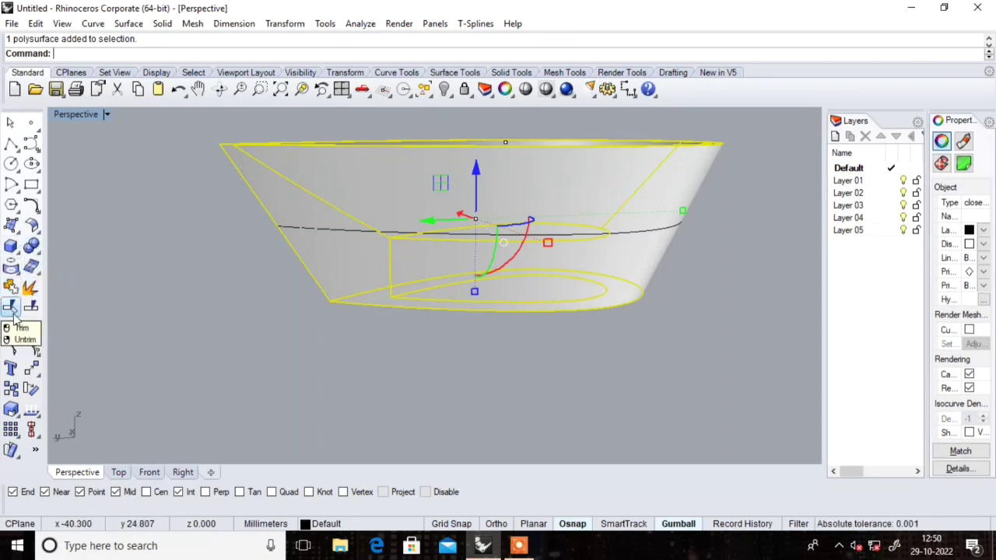
Step: Extract another horizontal isocurve near the bowl's rim
click(12, 275)
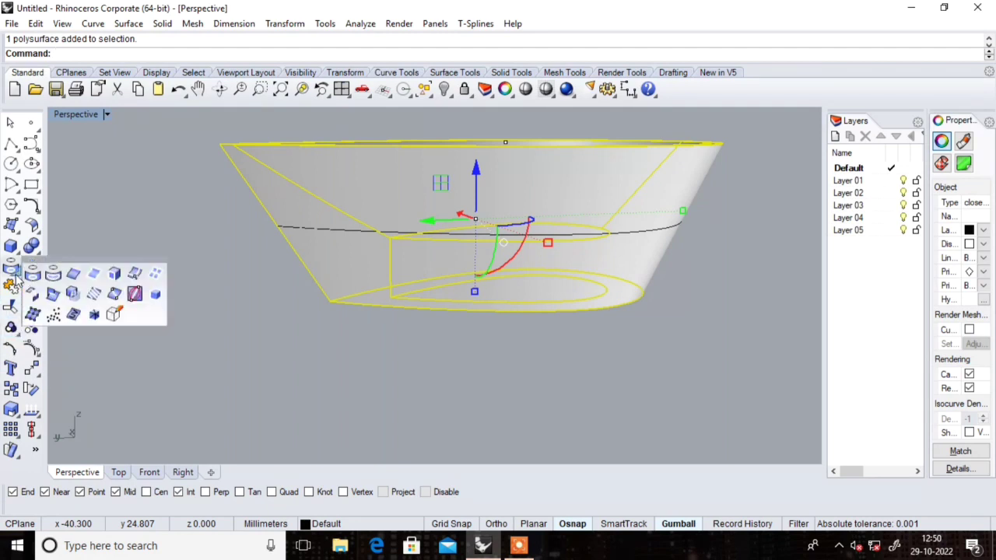
click(155, 278)
click(374, 207)
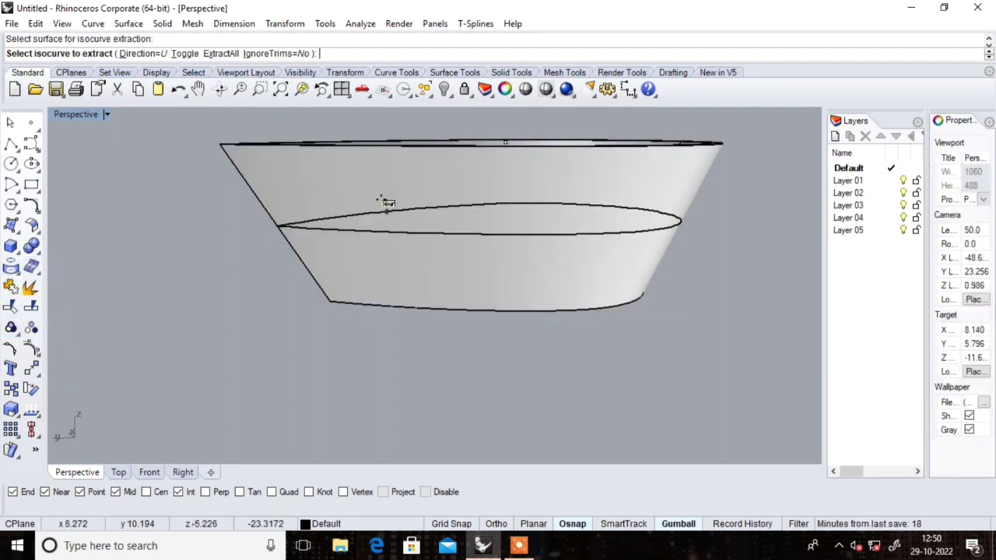
mouse_move(307, 190)
right_down()
mouse_move(258, 191)
mouse_move(319, 188)
right_up()
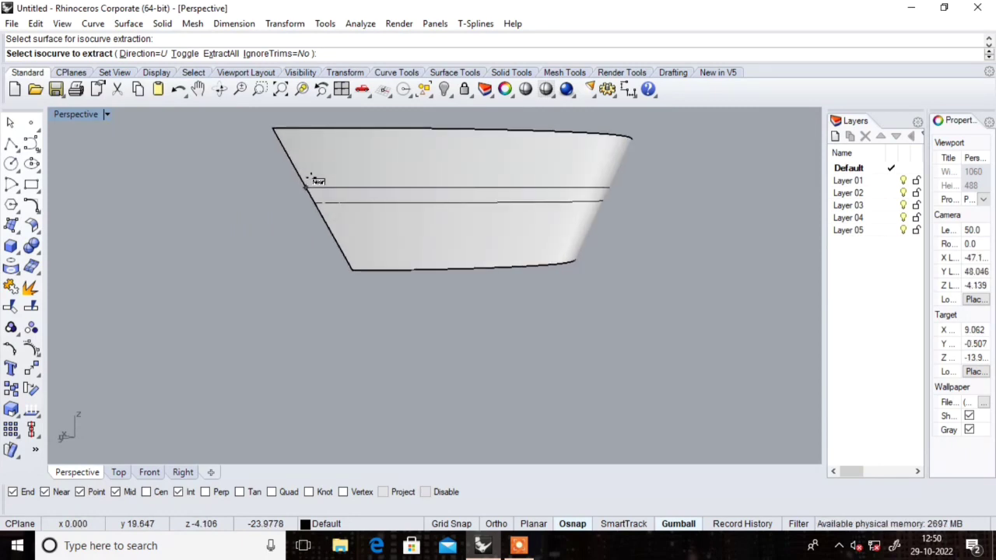
right_drag(315, 183, 305, 211)
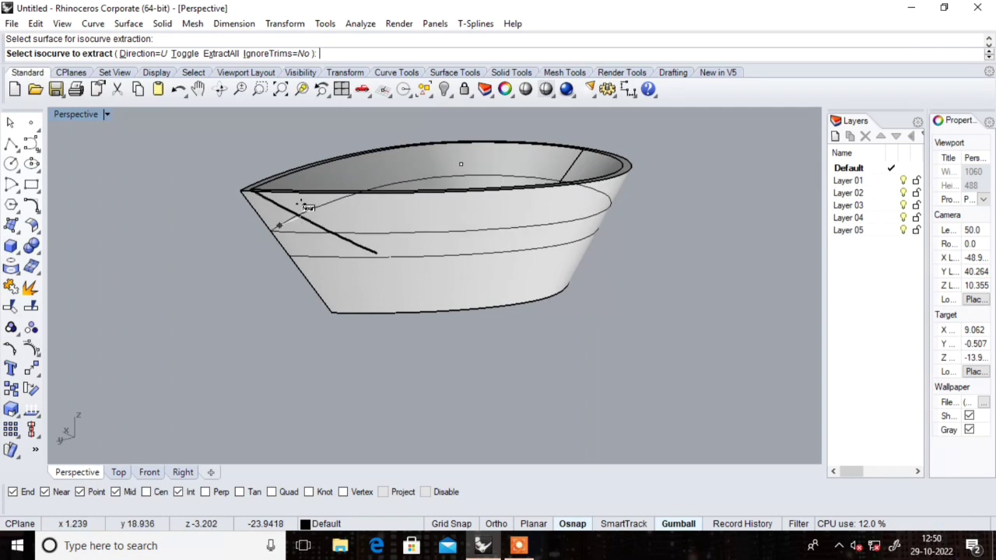
click(305, 216)
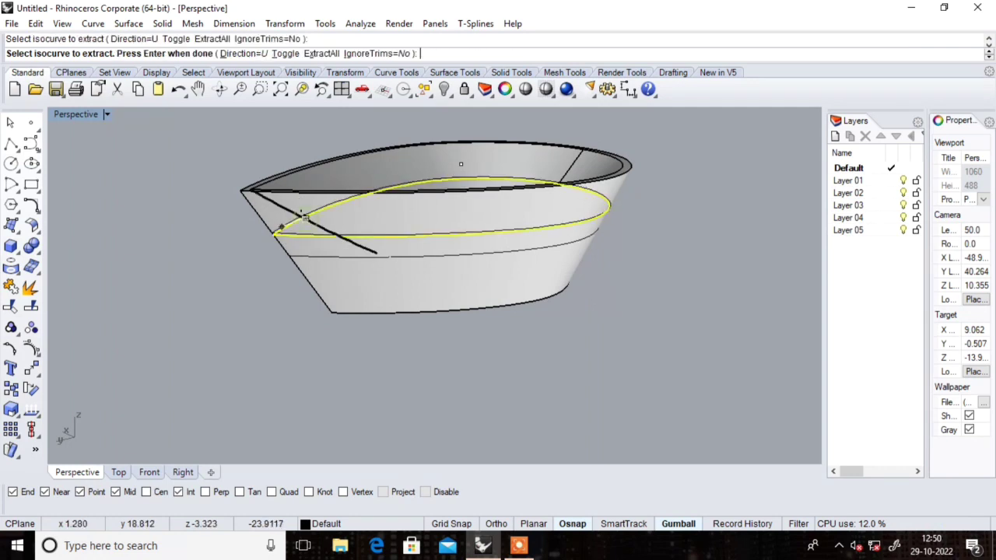
key(Return)
key(Escape)
Step: Extract a third isocurve near the bowl's base and select the curve circling the wall
click(342, 255)
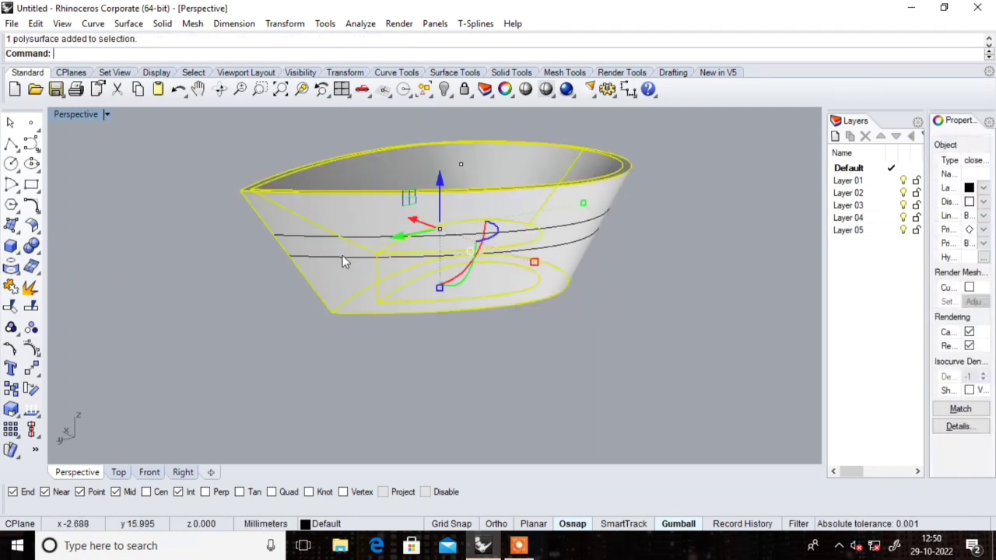
click(336, 317)
click(375, 281)
right_click(375, 282)
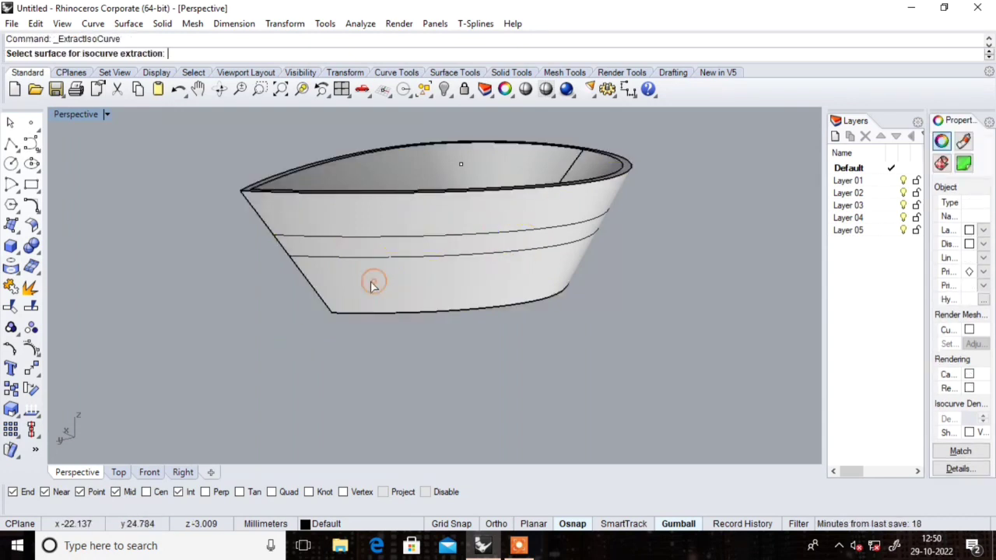
click(362, 279)
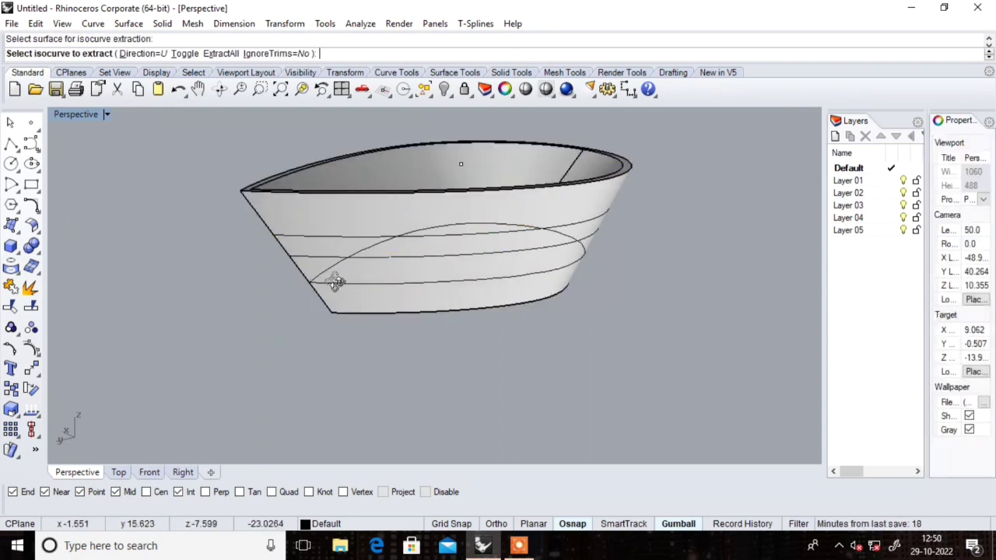
right_drag(334, 282, 297, 259)
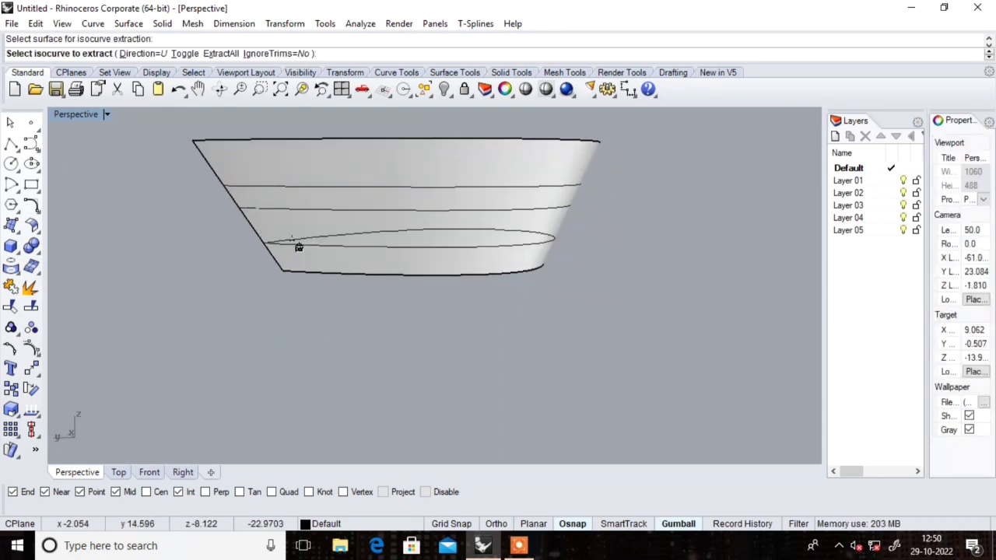
click(294, 238)
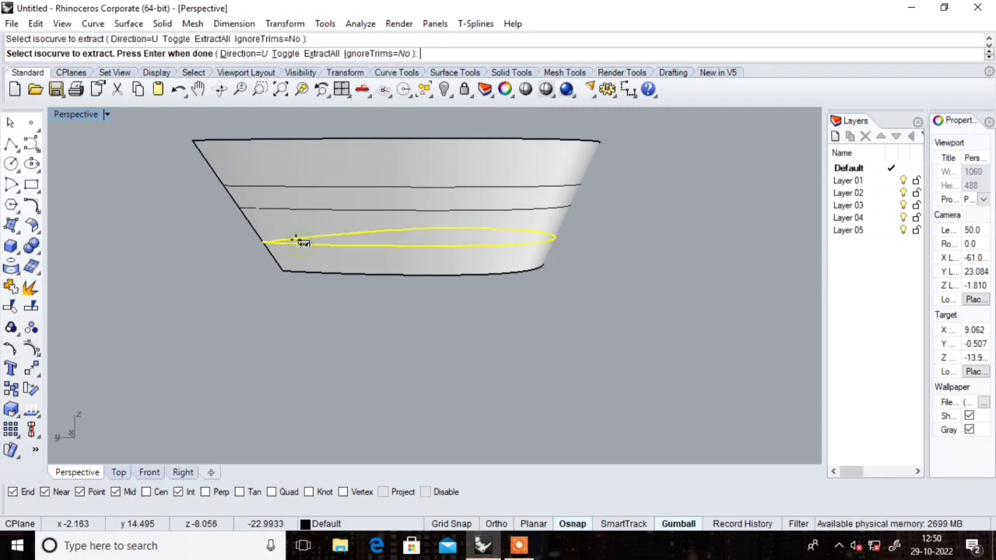
key(Return)
click(386, 210)
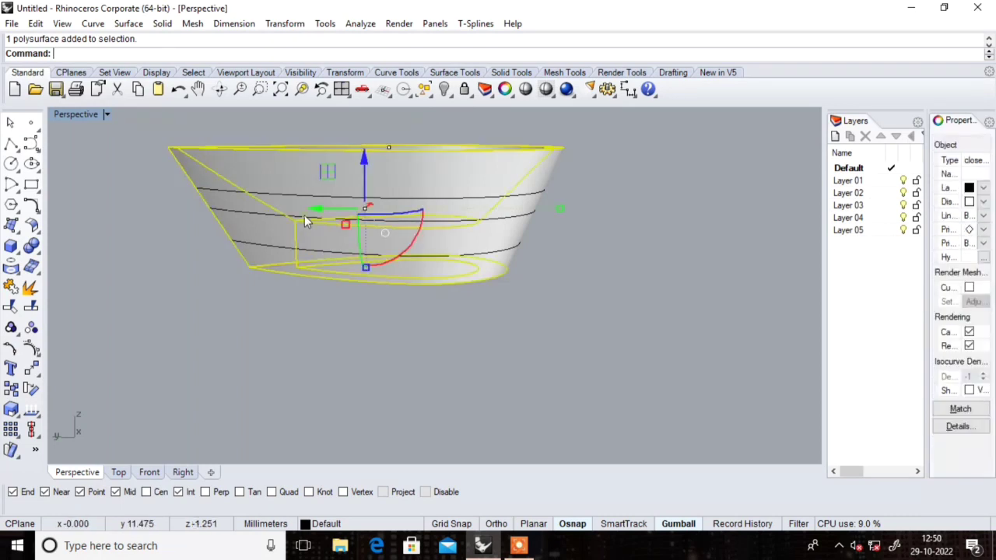
click(254, 216)
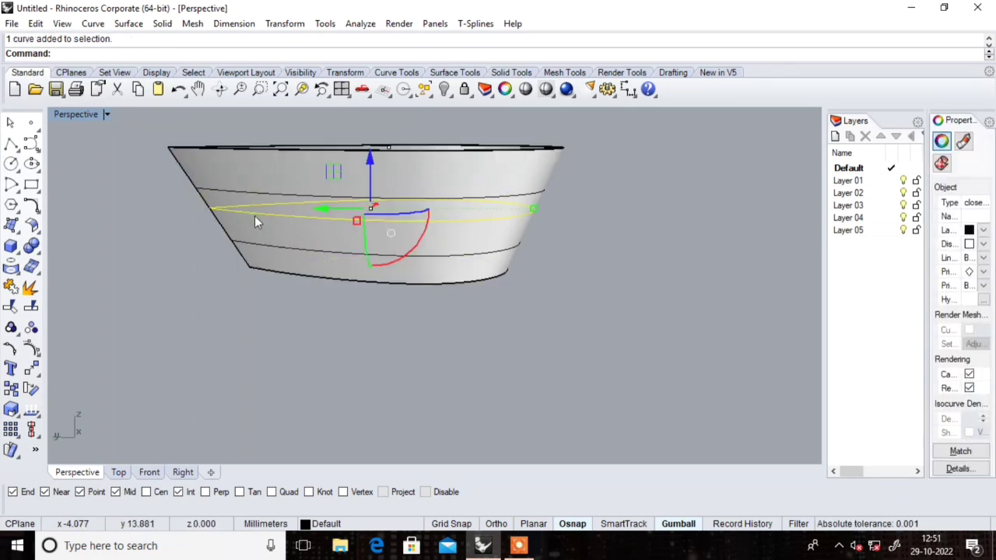
Step: Delete the extra curve and Patch the band curve into a floor surface across the bowl
key(Delete)
mouse_move(299, 223)
right_down()
mouse_move(266, 229)
mouse_move(273, 195)
mouse_move(166, 214)
mouse_move(755, 206)
mouse_move(818, 243)
mouse_move(339, 252)
mouse_move(360, 236)
mouse_move(356, 220)
mouse_move(333, 216)
mouse_move(316, 265)
mouse_move(316, 254)
right_up()
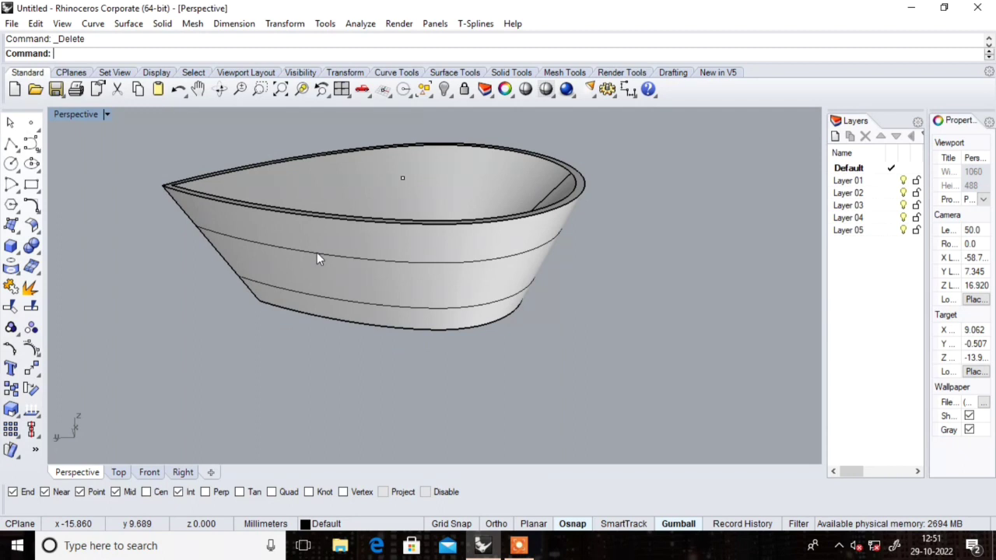
click(308, 256)
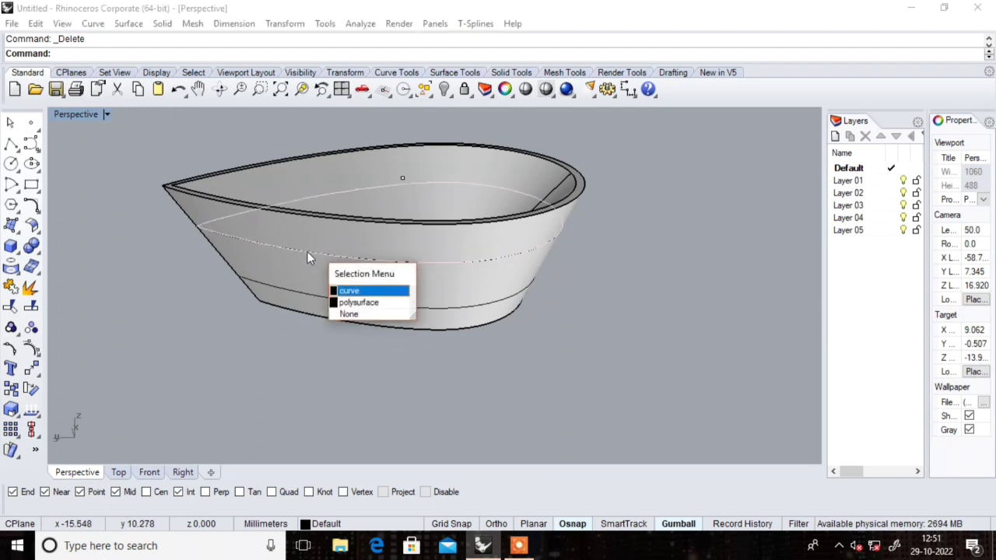
click(358, 292)
text(a)
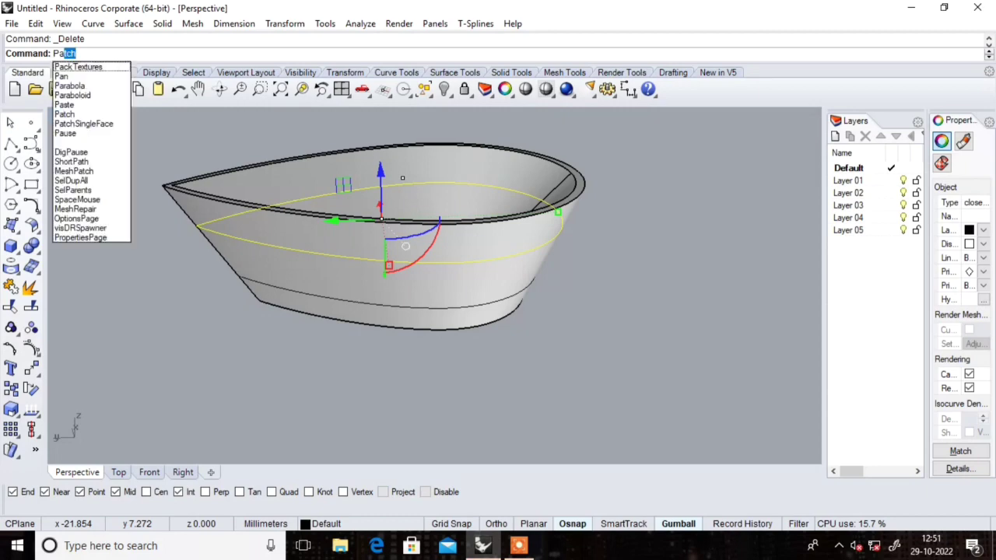
text(tch)
key(Return)
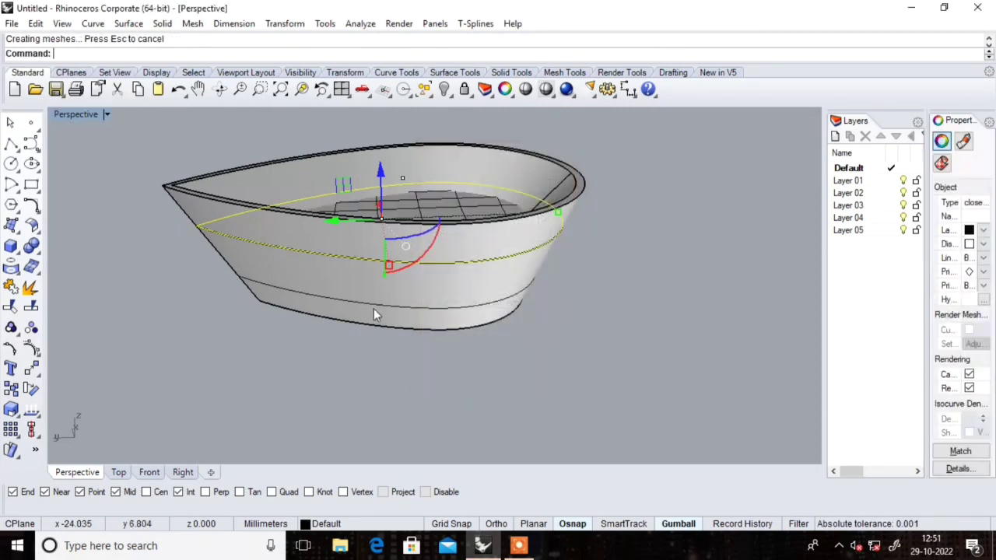
mouse_move(487, 363)
right_down()
mouse_move(421, 362)
mouse_move(287, 387)
right_up()
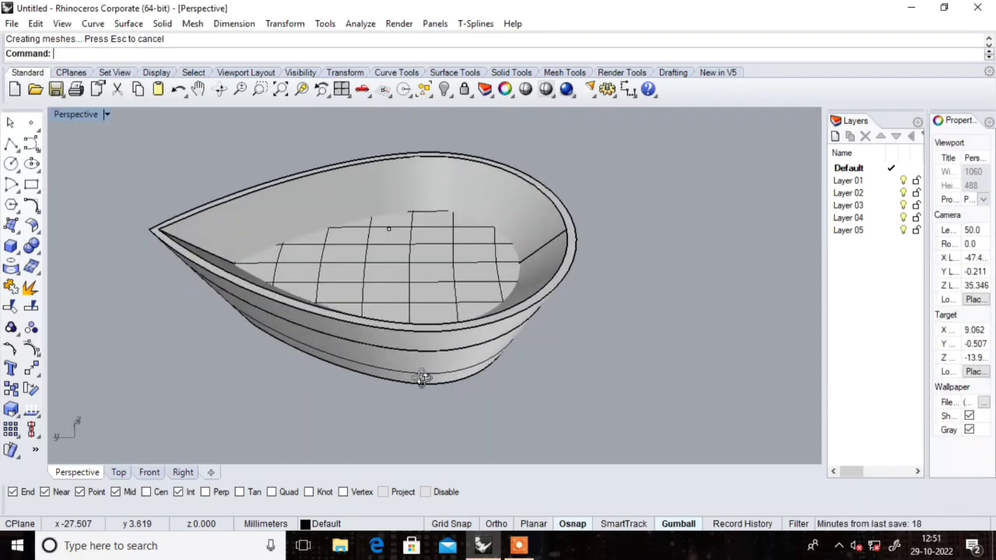
click(352, 255)
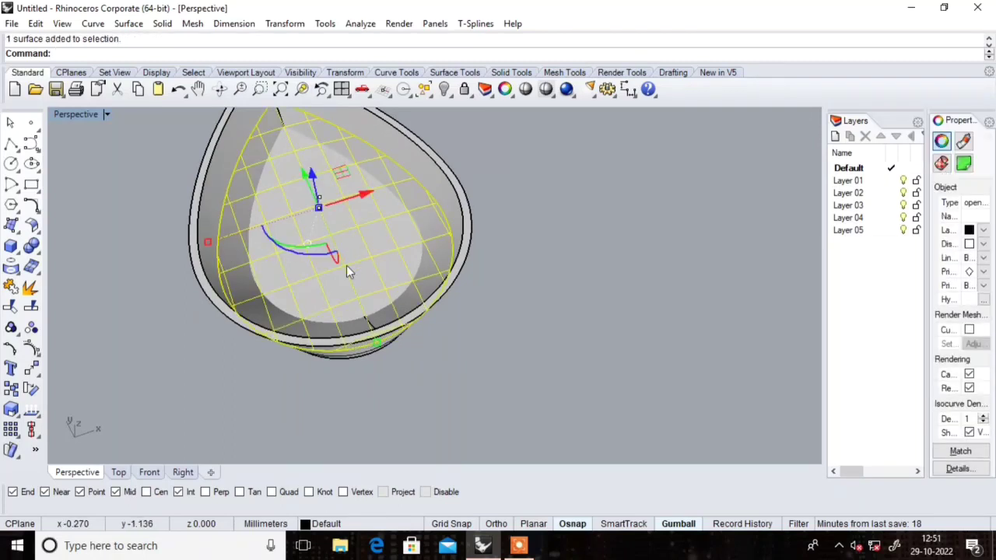
Step: Scale the patch surface uniformly from the teardrop centre so it extends past the bowl rim
right_drag(346, 266, 341, 281)
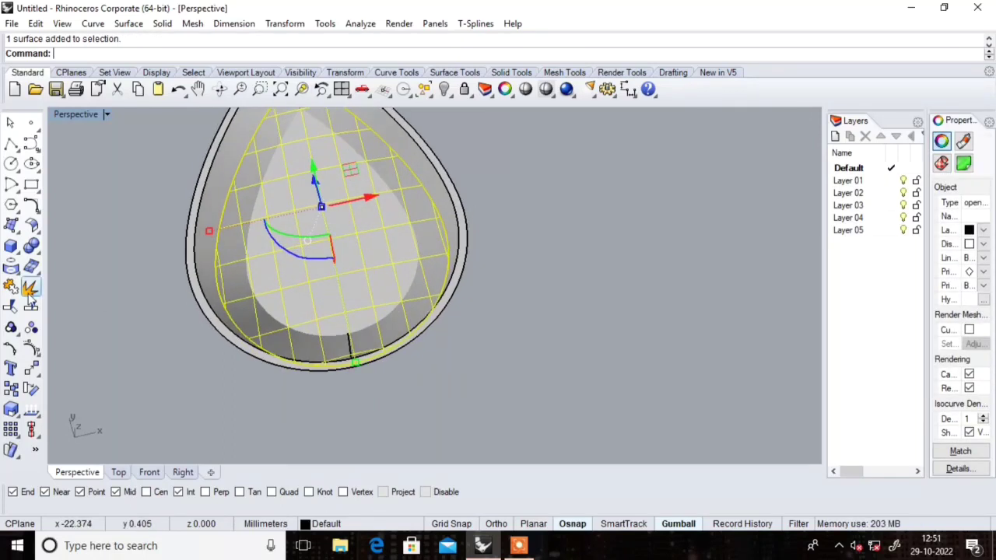
click(16, 415)
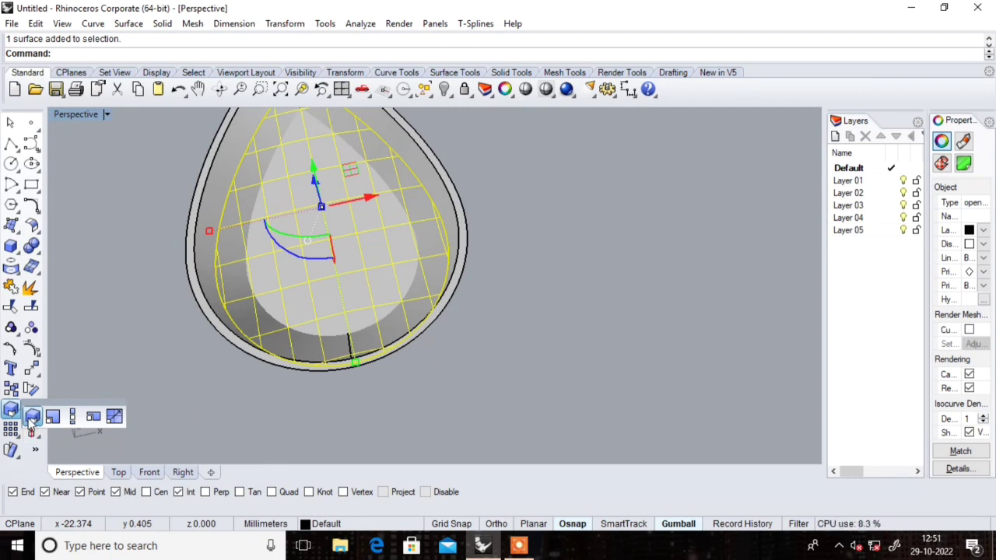
click(31, 418)
scroll(311, 272, down, 3)
scroll(318, 265, up, 2)
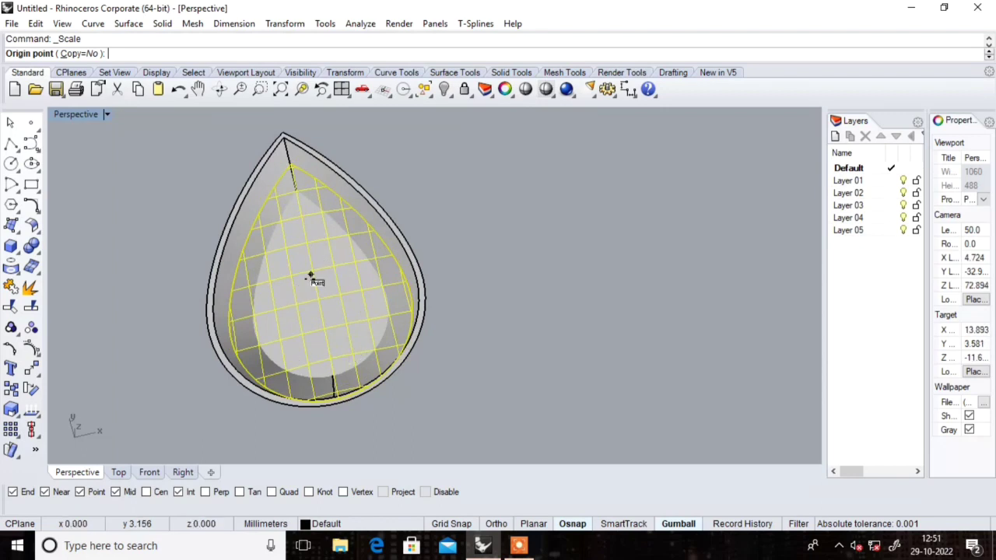
click(310, 274)
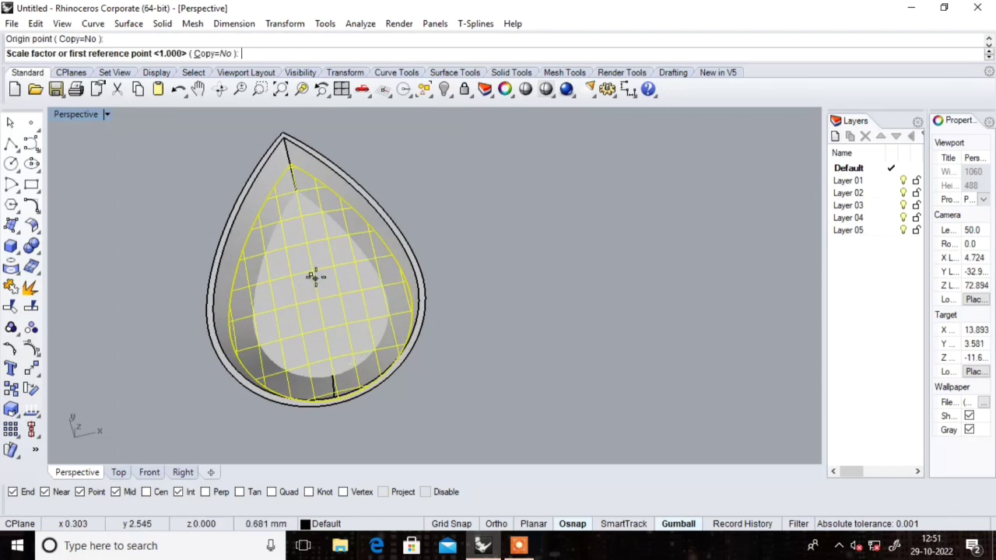
click(455, 242)
click(517, 229)
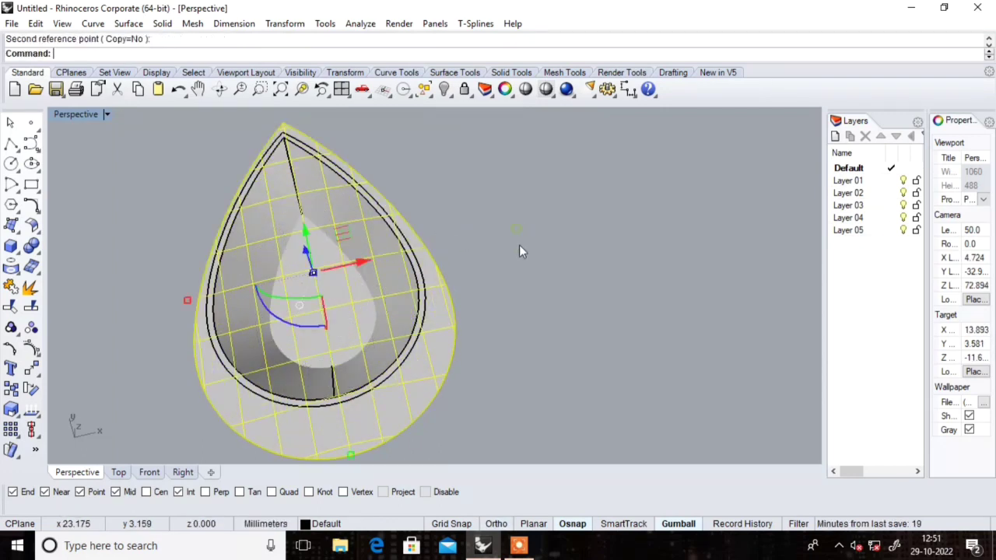
click(520, 251)
Step: Raise the enlarged plate surface slightly upward along Z with the gumball
right_drag(312, 303, 349, 218)
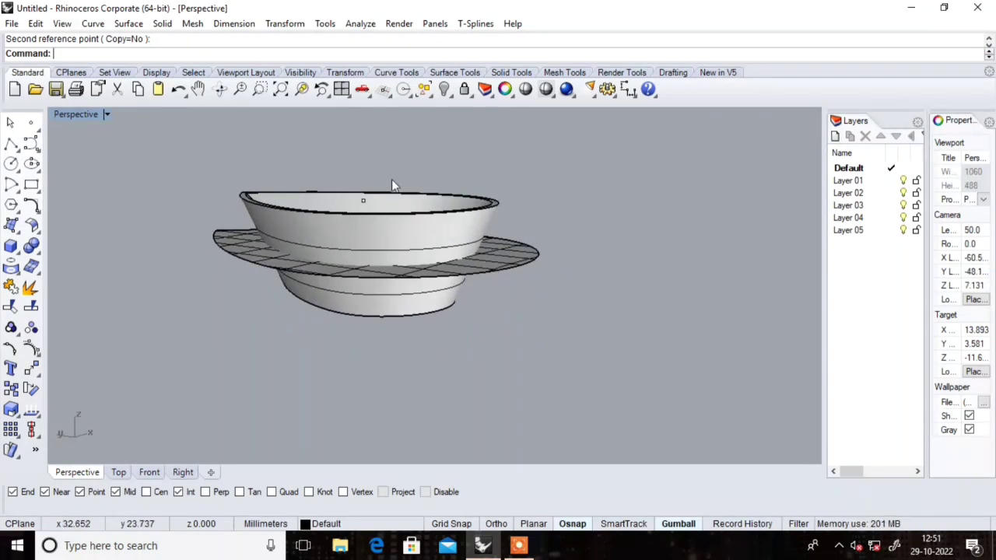
scroll(239, 216, up, 5)
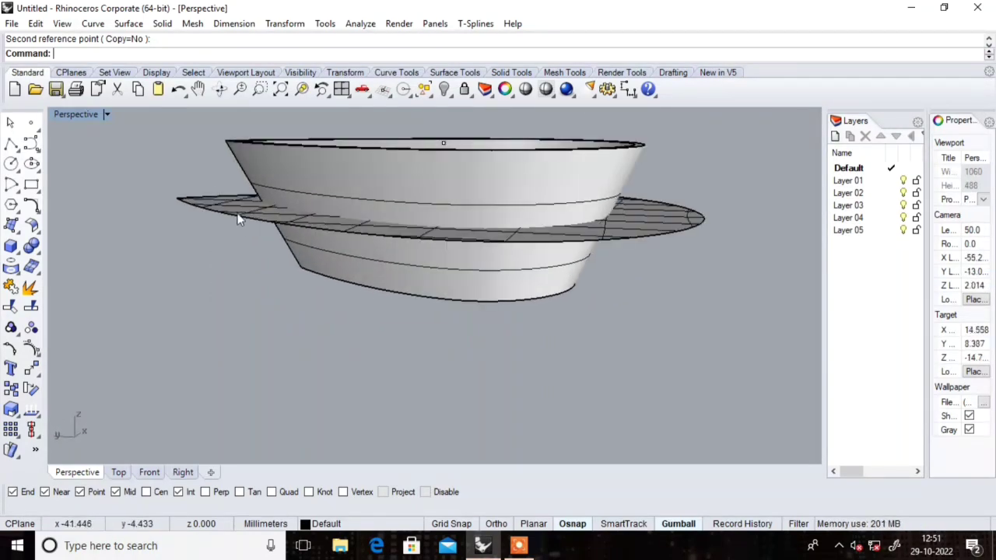
click(244, 211)
drag(412, 160, 413, 148)
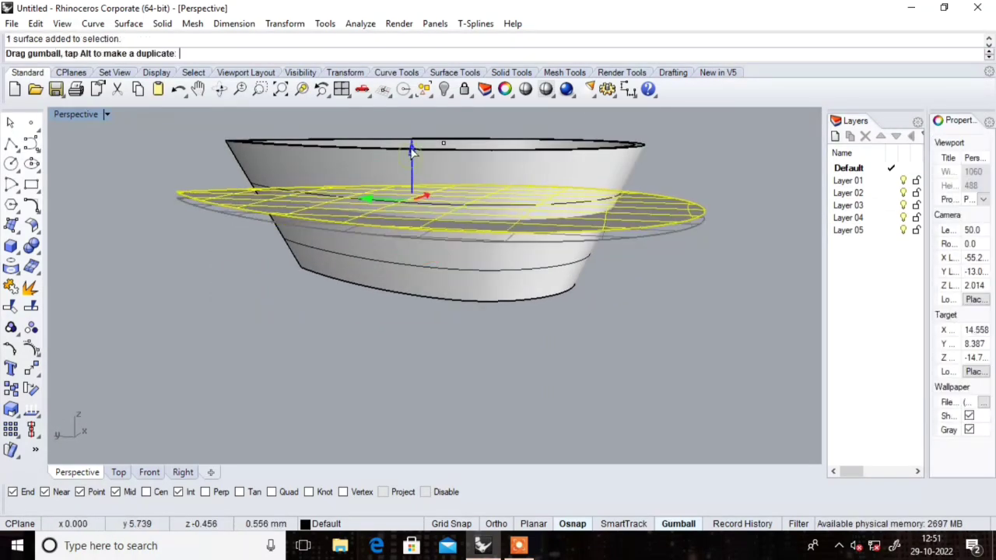
click(150, 138)
mouse_move(151, 139)
right_down()
mouse_move(241, 151)
mouse_move(296, 204)
right_up()
scroll(293, 200, up, 4)
click(355, 178)
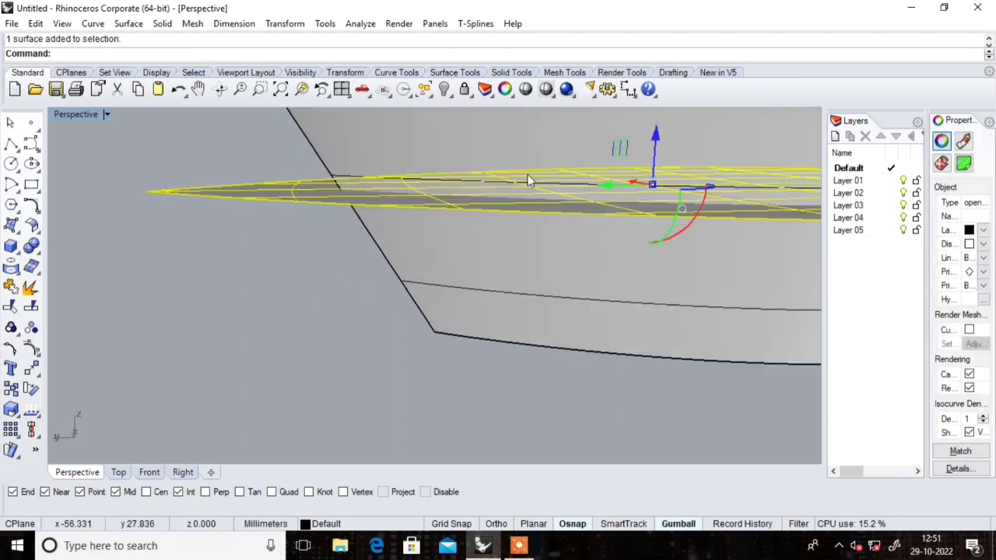
drag(659, 131, 631, 136)
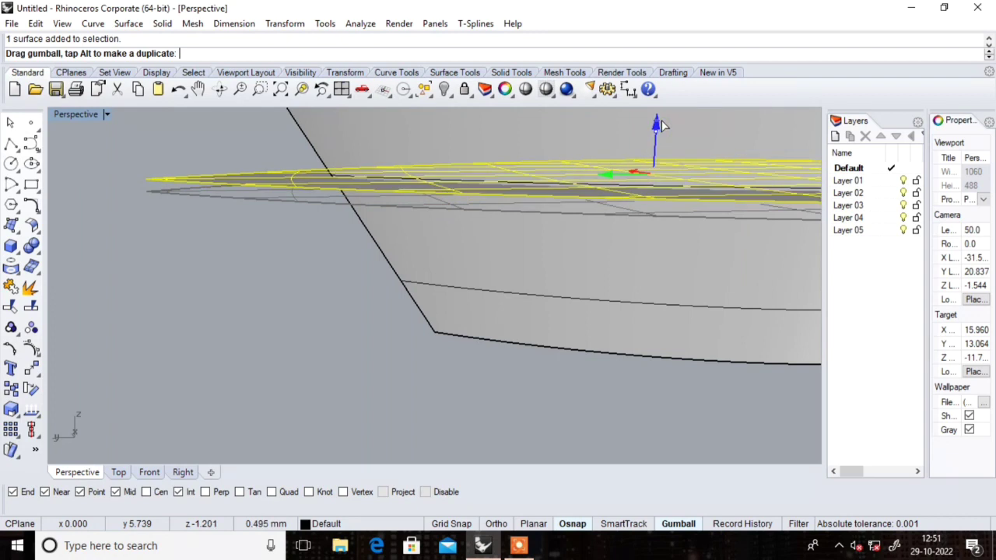
key(Escape)
scroll(463, 144, down, 5)
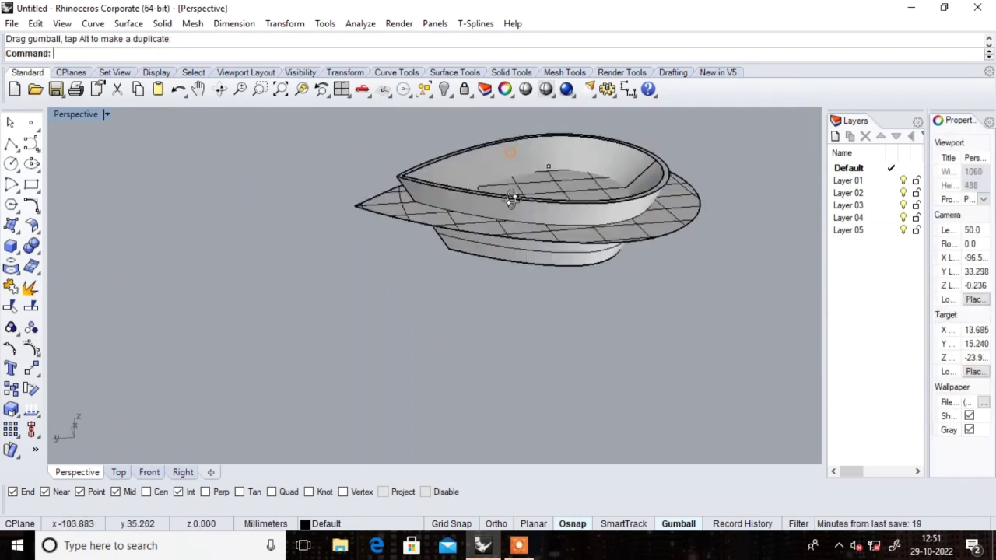
scroll(495, 175, down, 2)
mouse_move(495, 175)
right_down()
mouse_move(473, 147)
mouse_move(470, 162)
right_up()
Step: Extrude the plate one-sided (BothSides=No) about 10.451 units into a solid teardrop slab
click(646, 168)
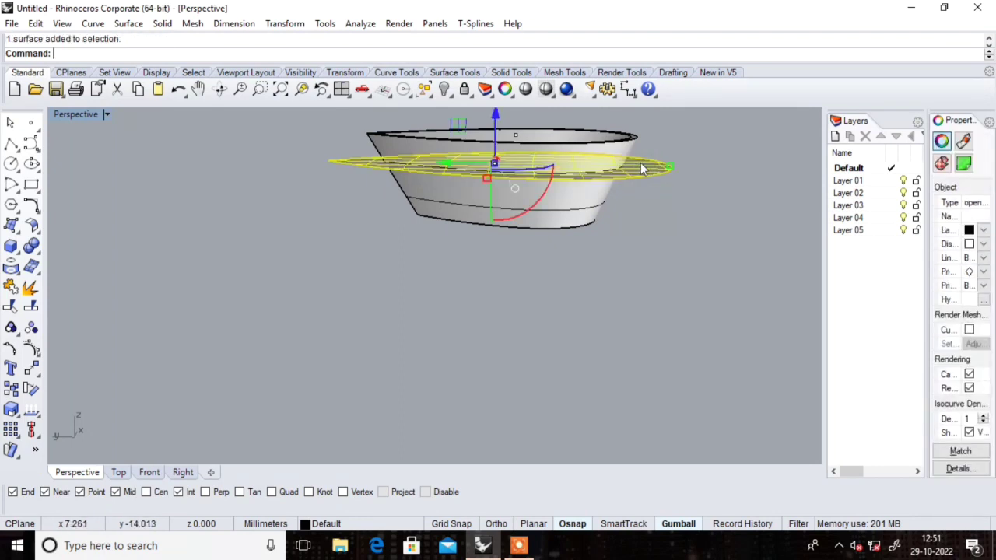
click(19, 255)
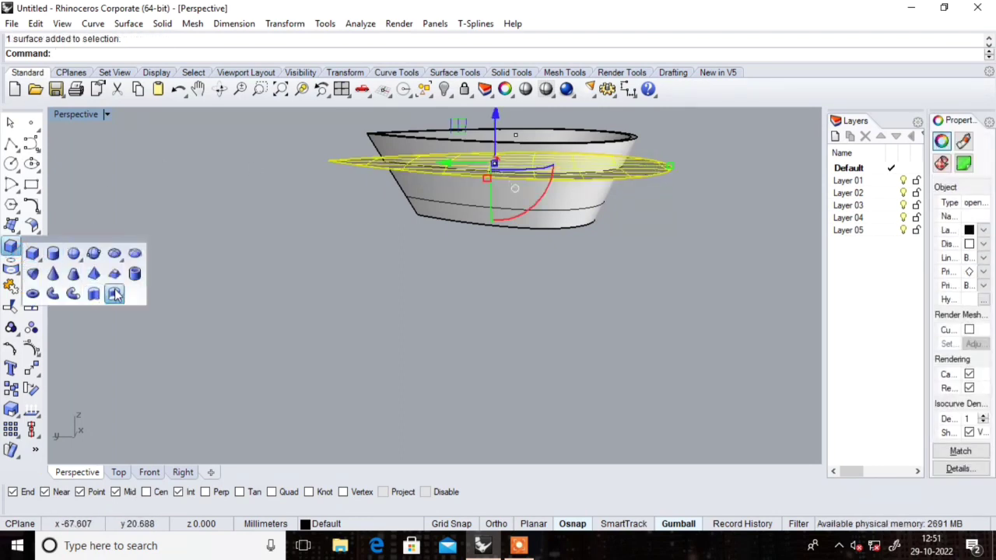
click(114, 293)
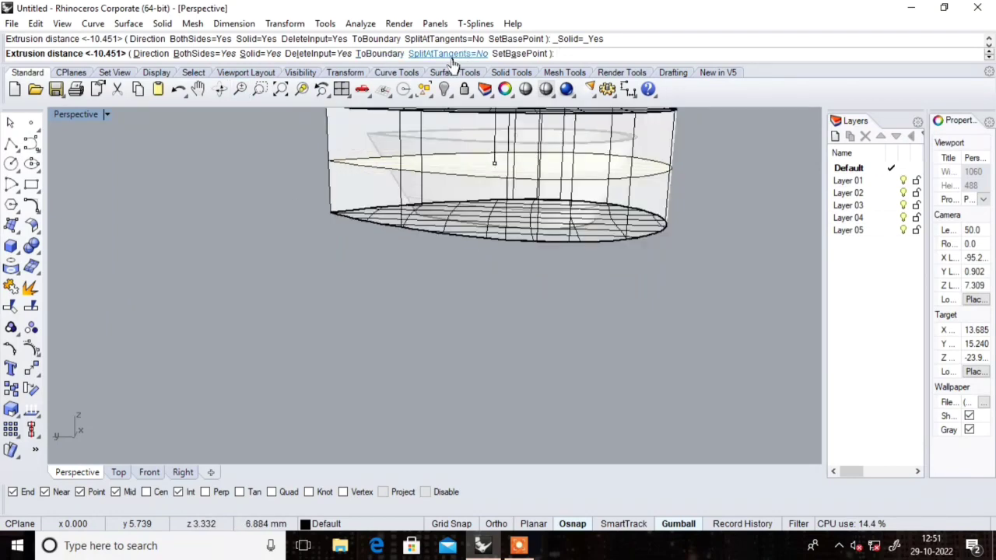
click(200, 54)
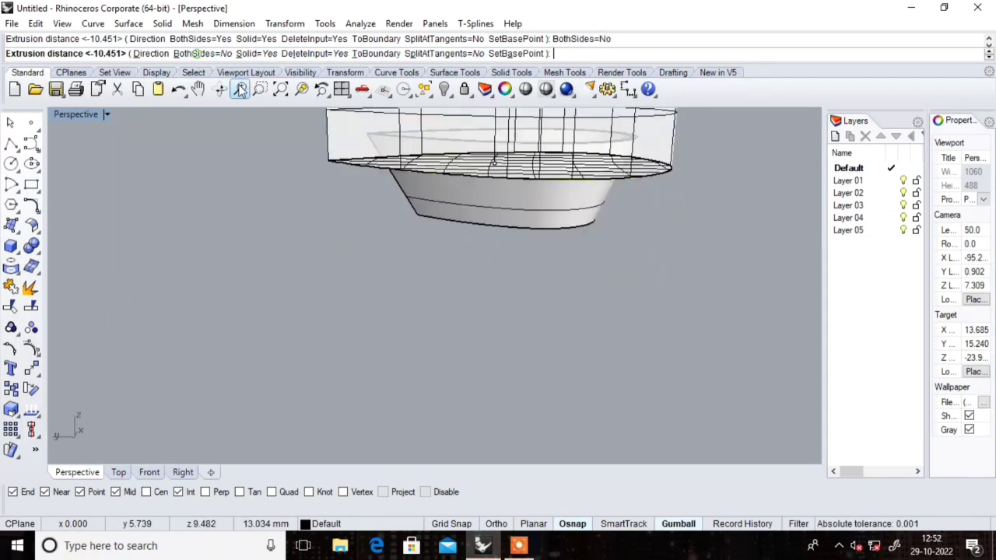
right_drag(428, 150, 399, 177)
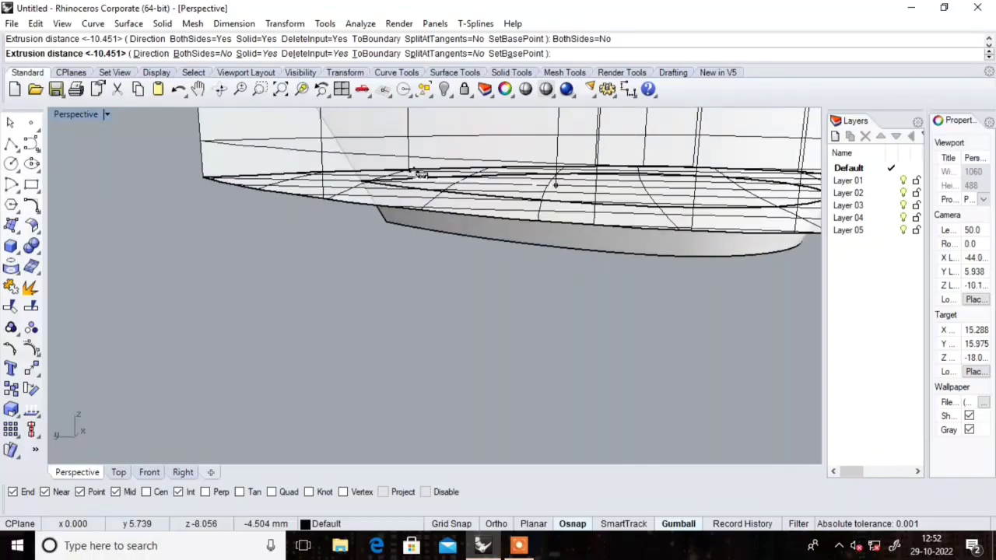
click(394, 180)
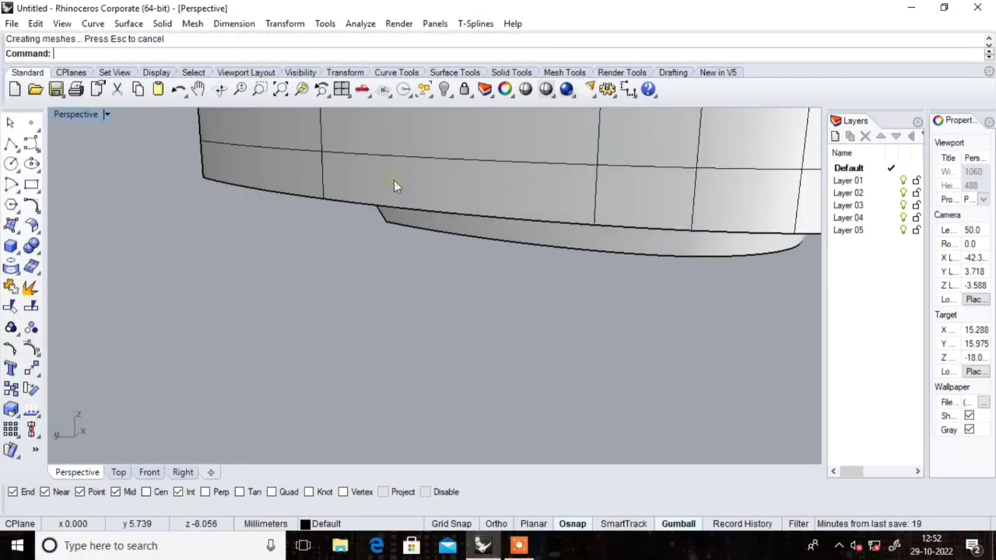
mouse_move(404, 215)
right_down()
mouse_move(440, 245)
mouse_move(527, 272)
mouse_move(440, 329)
mouse_move(429, 327)
mouse_move(404, 294)
mouse_move(439, 207)
mouse_move(436, 275)
mouse_move(405, 342)
right_up()
scroll(410, 243, up, 3)
Step: Subtract the slab from the bowl shell with Boolean Difference
click(421, 256)
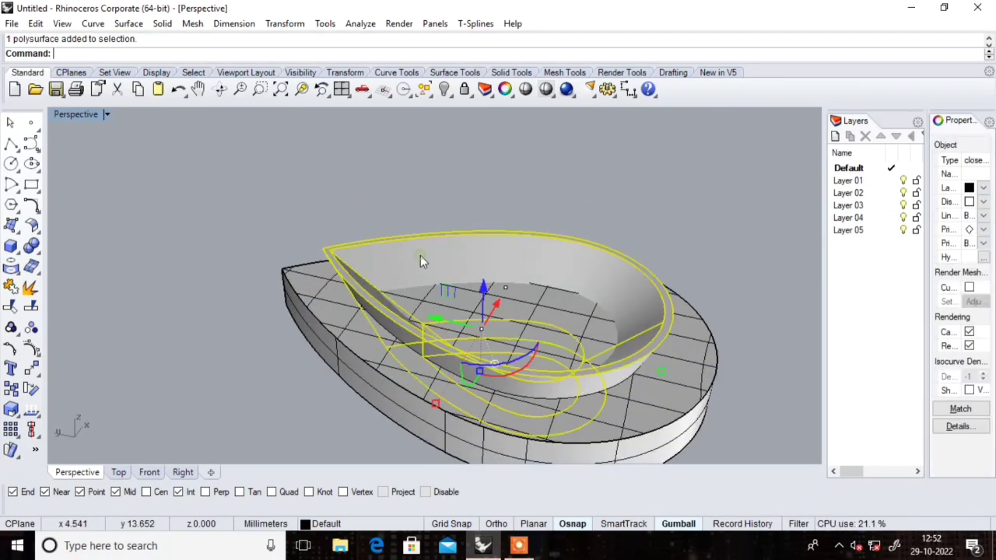
click(39, 252)
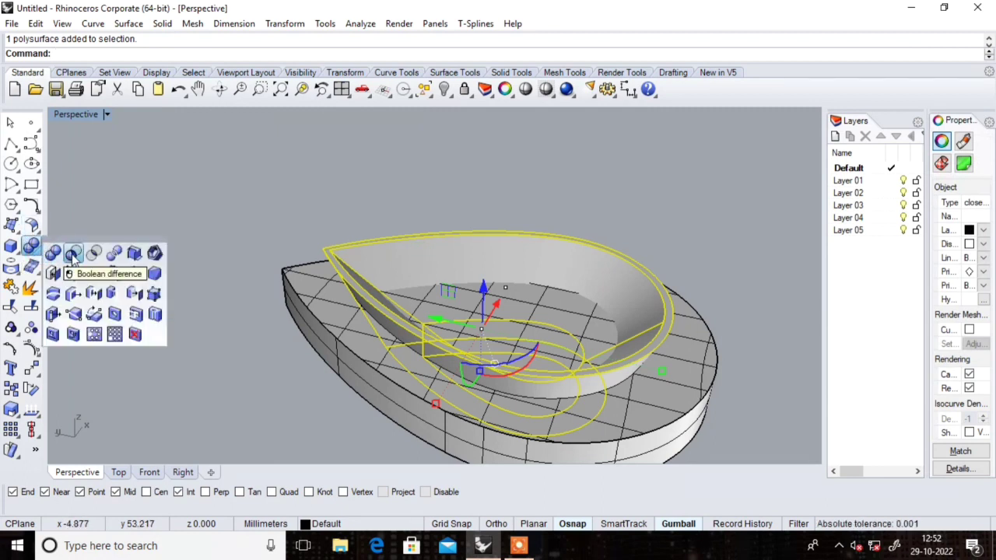
click(73, 253)
click(320, 301)
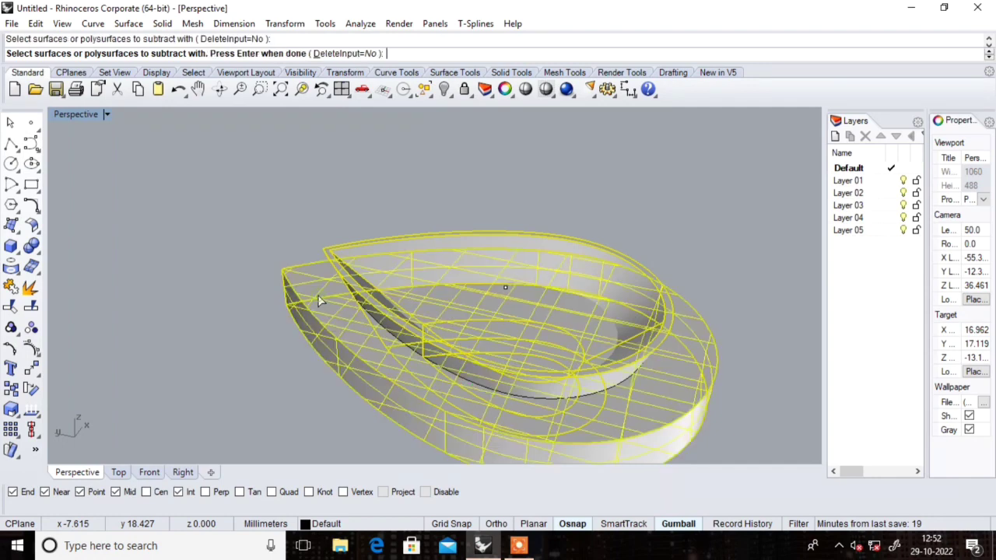
key(Return)
Step: Delete the leftover piece, leaving separate upper and lower bands
click(319, 300)
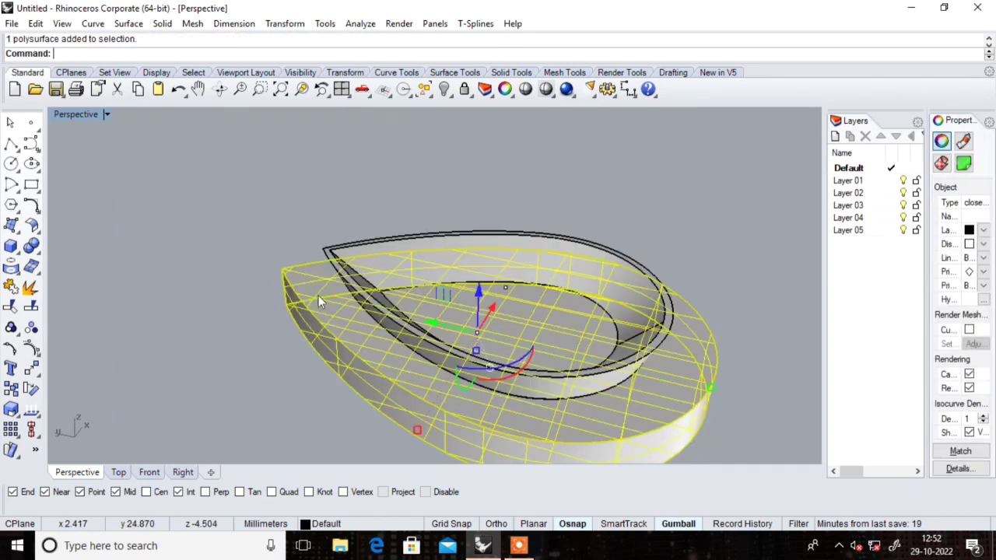
key(Delete)
mouse_move(321, 294)
right_down()
mouse_move(460, 212)
mouse_move(214, 208)
mouse_move(471, 251)
mouse_move(458, 232)
right_up()
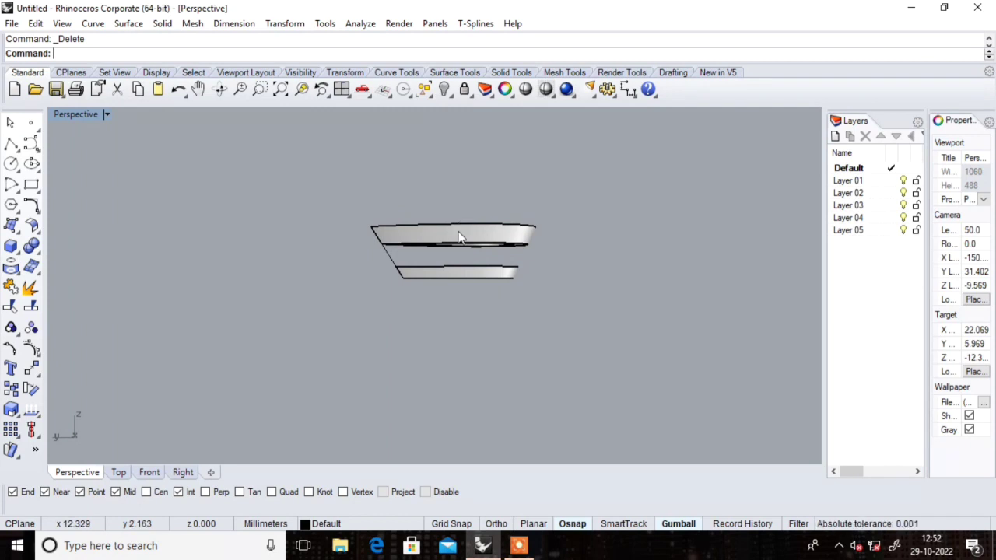
Step: Undo the deletion to bring back the removed middle band
key(ctrl+z)
click(276, 169)
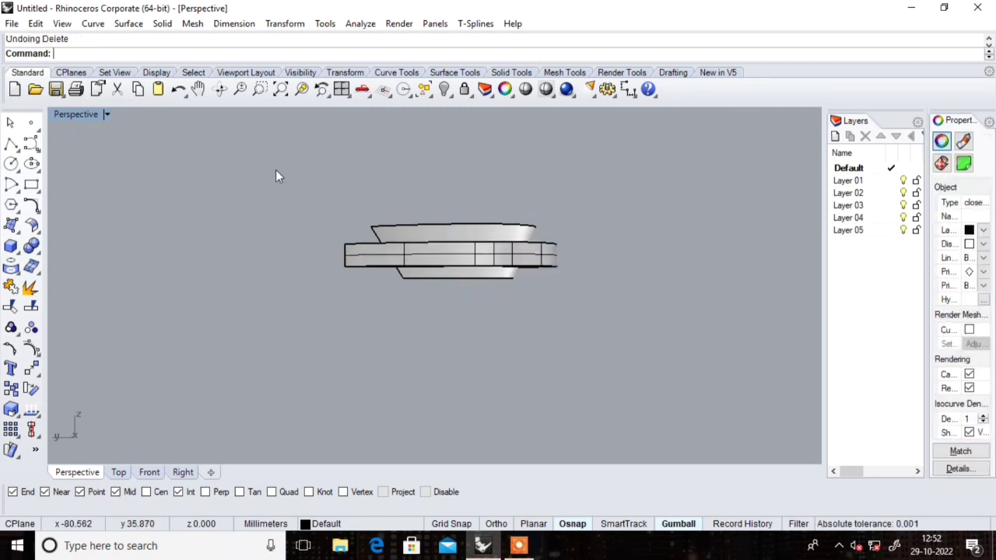
click(453, 238)
click(348, 162)
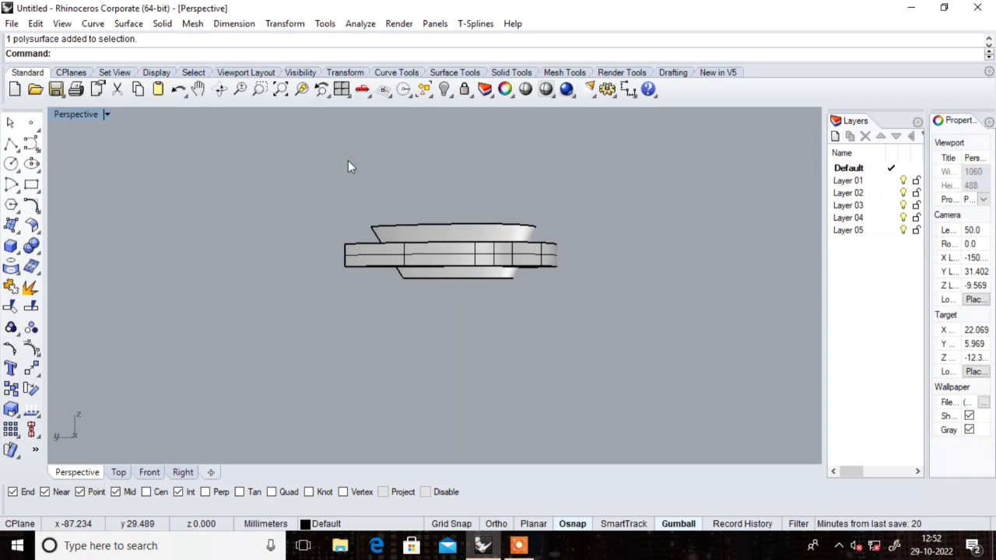
key(ctrl+z)
Step: Hide the middle band and select the bowl polysurface
click(298, 174)
click(440, 257)
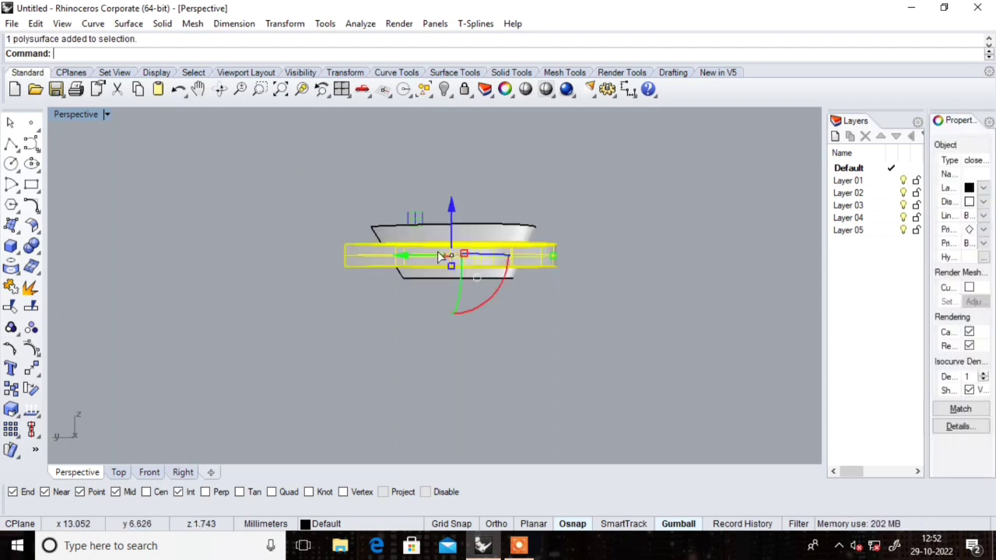
click(447, 92)
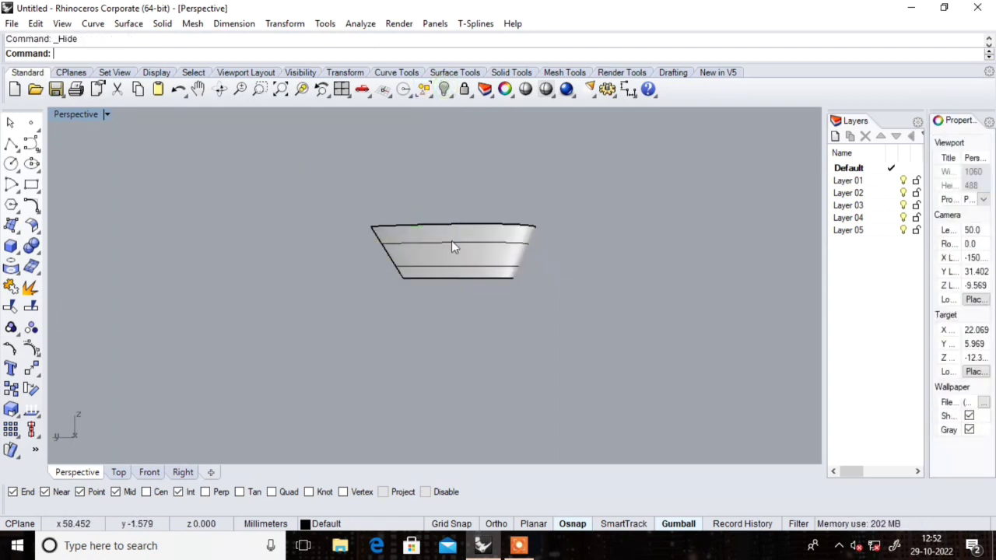
right_drag(451, 240, 453, 266)
scroll(449, 267, up, 2)
click(449, 271)
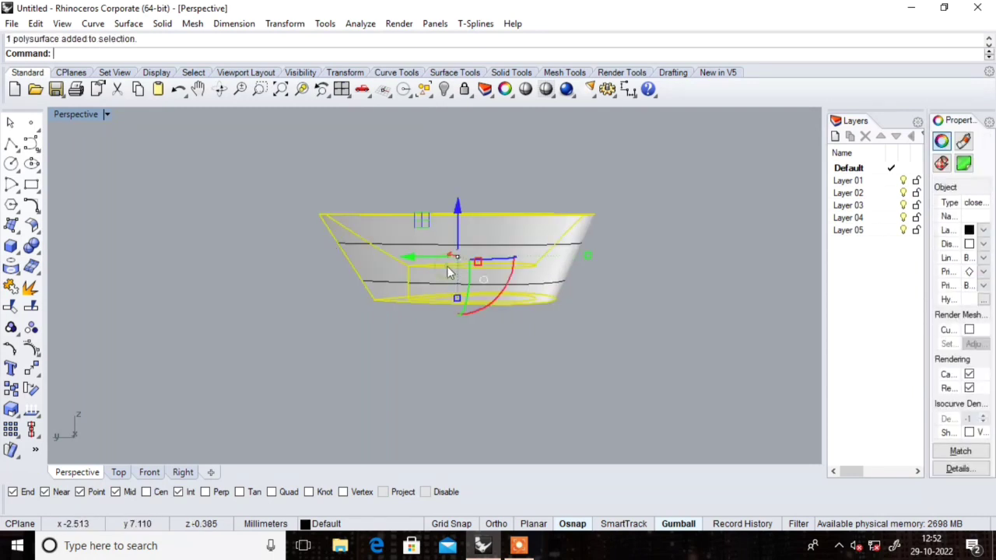
click(22, 278)
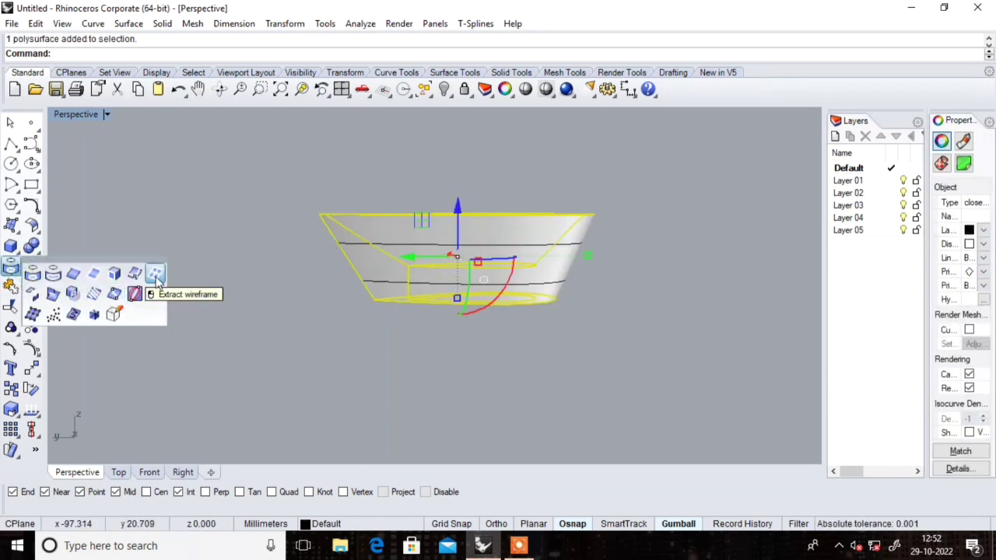
Step: Start ExtractIsoCurve on the bowl surface and switch its direction to vertical
click(136, 274)
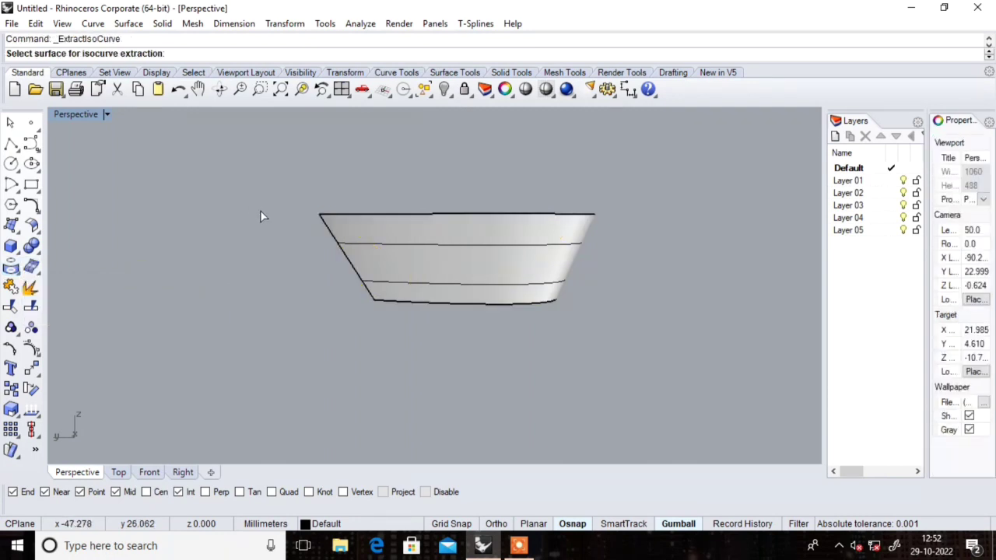
key(Escape)
click(420, 261)
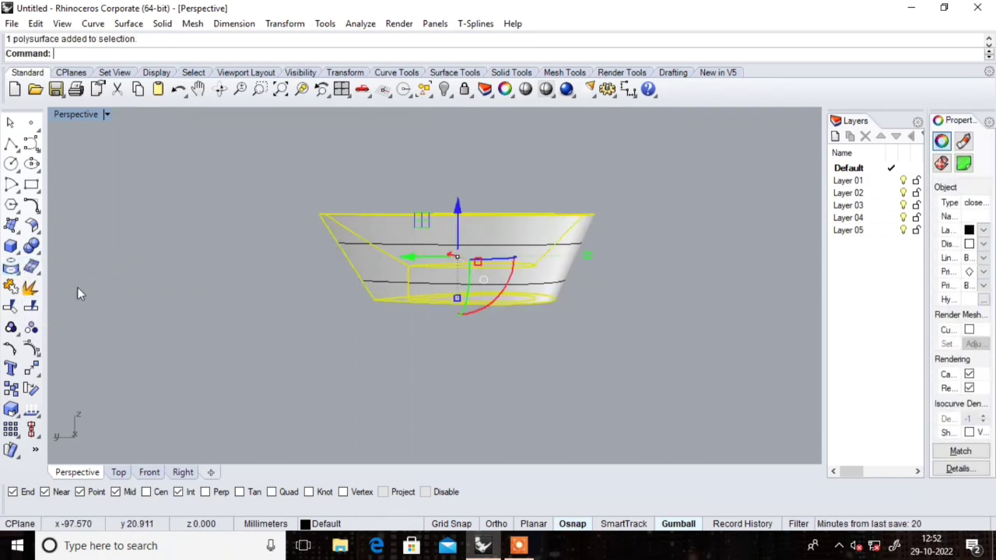
click(23, 272)
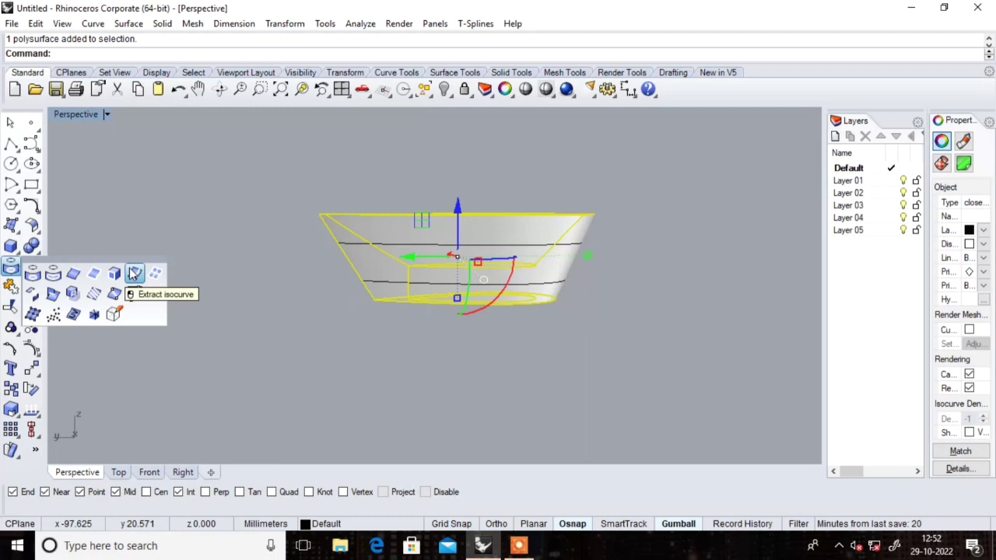
click(134, 273)
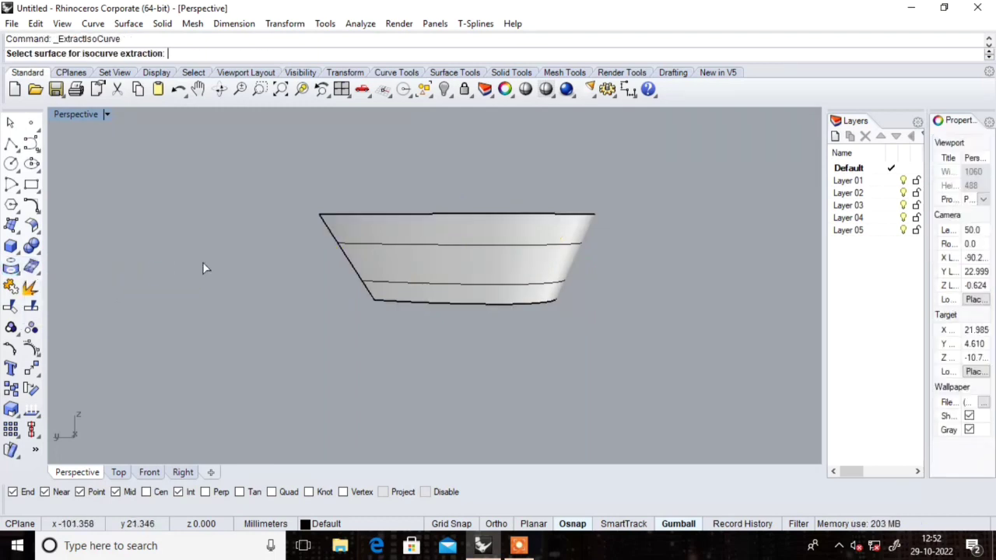
click(400, 261)
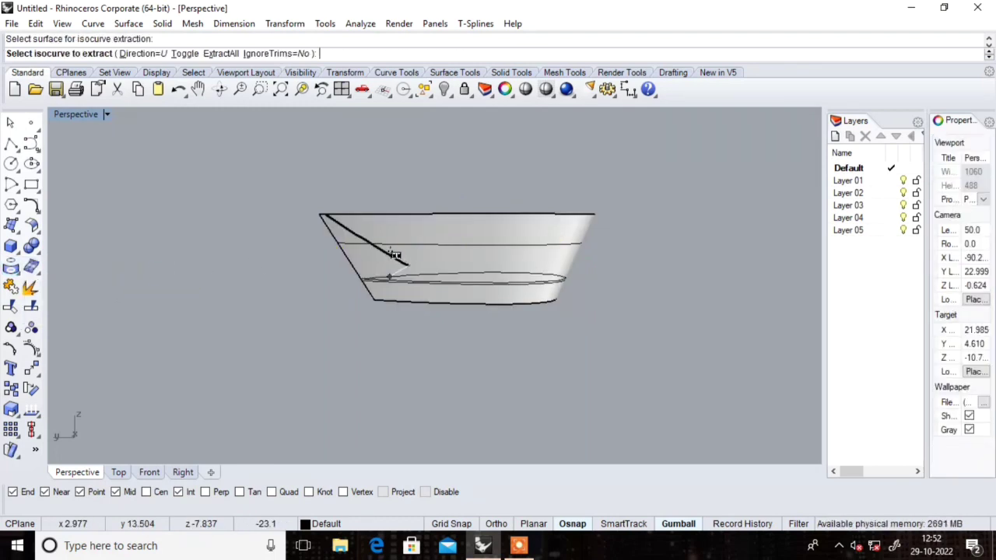
text(U)
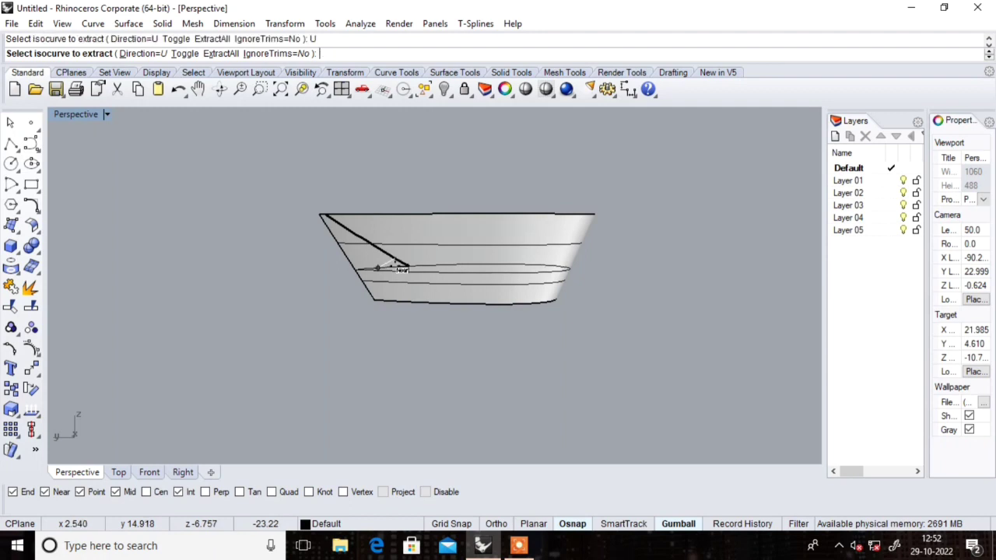
scroll(401, 268, up, 5)
text(T)
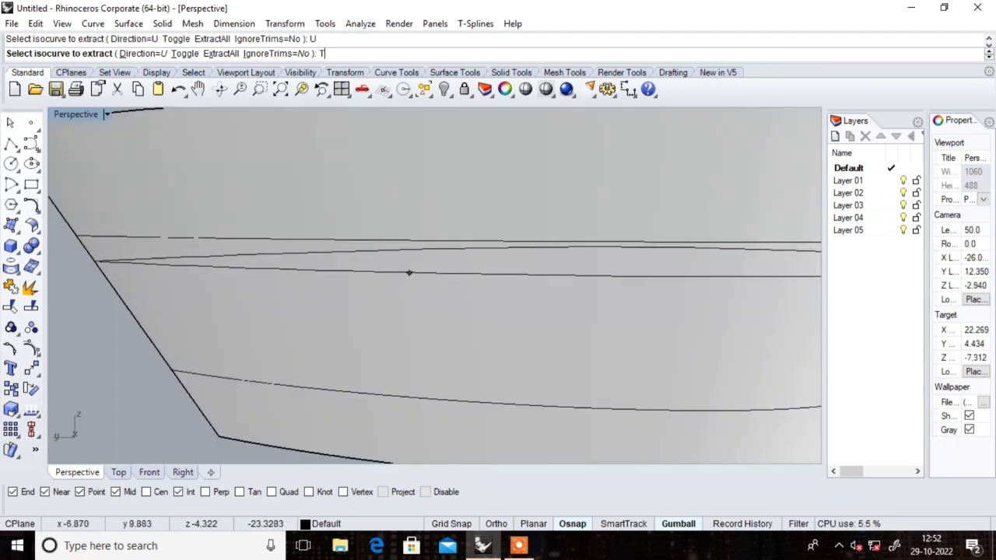
key(Return)
Step: Extract a vertical isocurve from the side wall, running from rim to base
scroll(409, 273, down, 5)
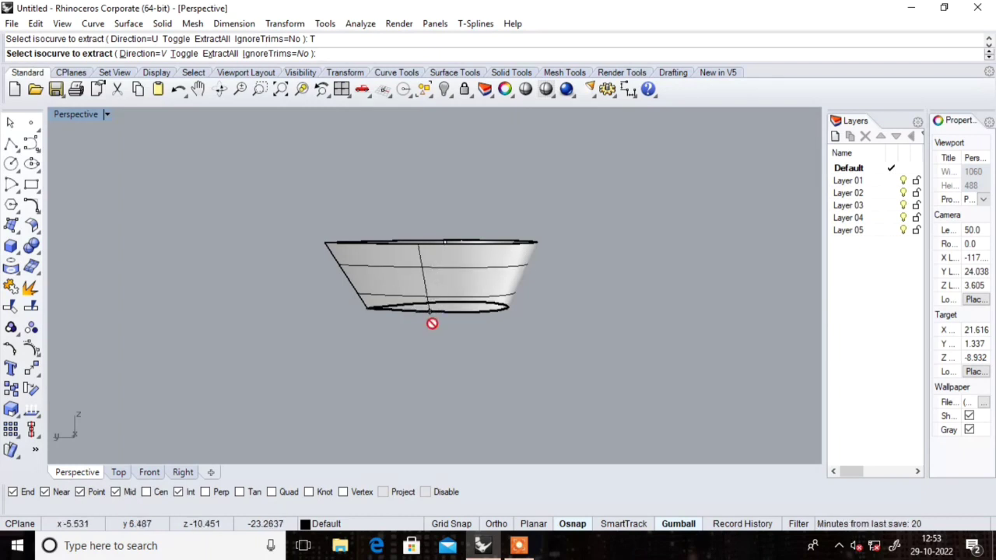
scroll(456, 325, up, 2)
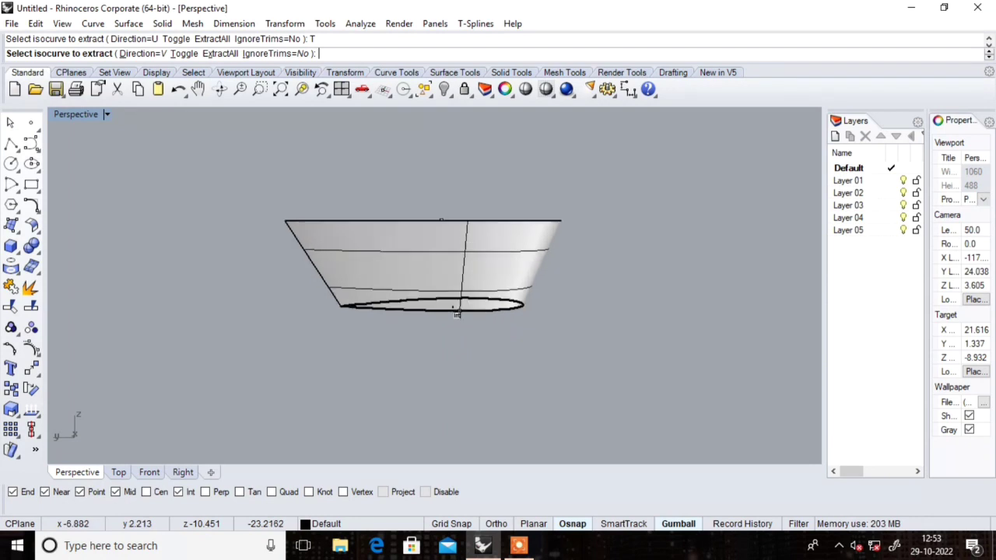
mouse_move(461, 312)
right_down()
mouse_move(334, 318)
mouse_move(428, 316)
right_up()
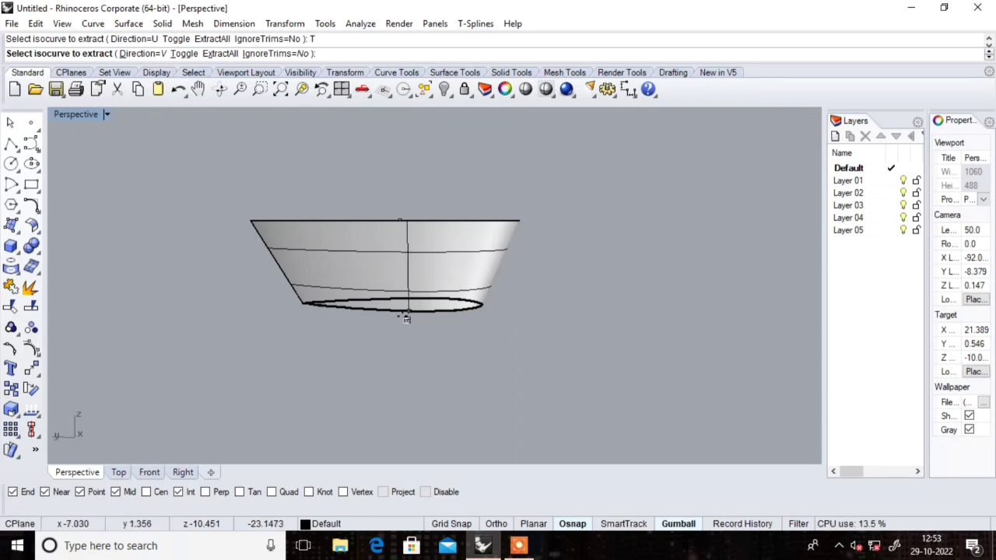
click(409, 319)
key(Return)
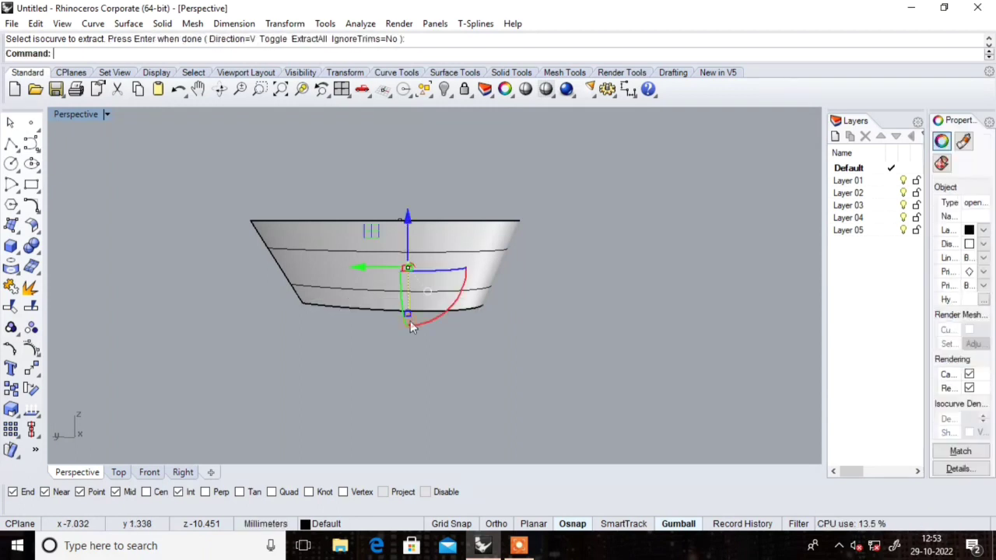
key(Escape)
scroll(365, 315, down, 8)
mouse_move(365, 316)
right_down()
mouse_move(288, 312)
mouse_move(278, 285)
mouse_move(194, 331)
mouse_move(336, 327)
mouse_move(405, 295)
right_up()
scroll(393, 296, up, 4)
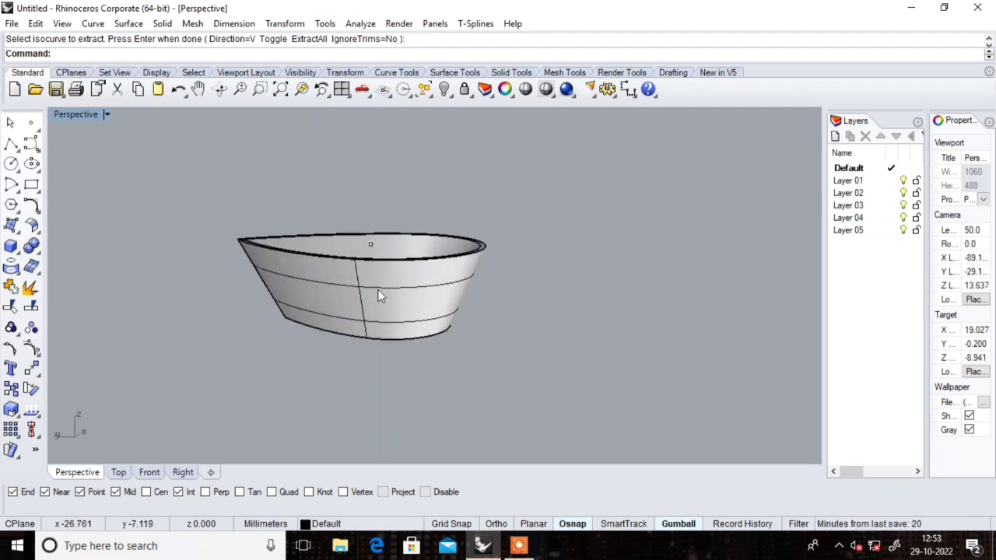
click(357, 279)
key(Return)
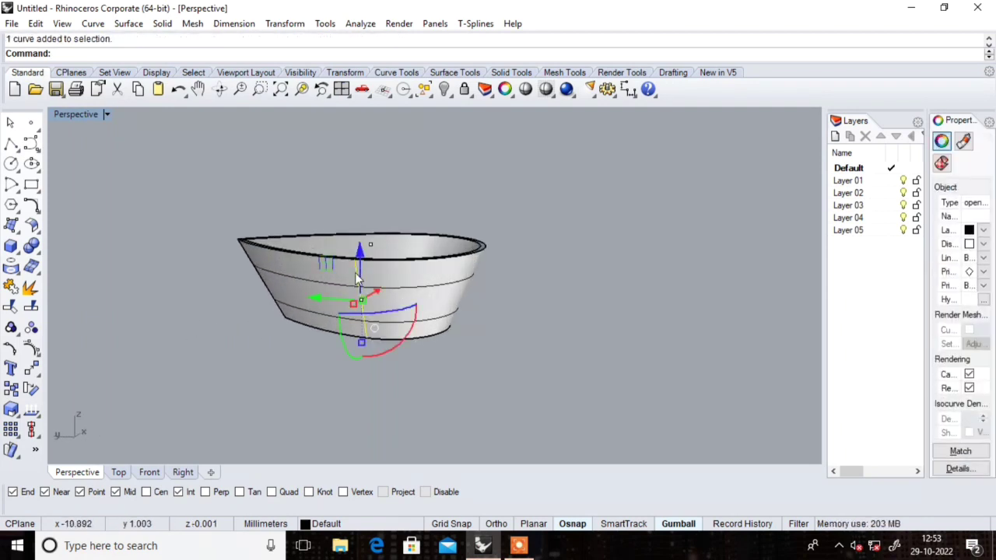
Step: Delete the extracted vertical isocurve from the bowl's side wall
mouse_move(357, 279)
right_down()
mouse_move(380, 291)
mouse_move(412, 244)
mouse_move(360, 329)
mouse_move(108, 222)
mouse_move(304, 240)
mouse_move(415, 265)
mouse_move(345, 296)
right_up()
key(Delete)
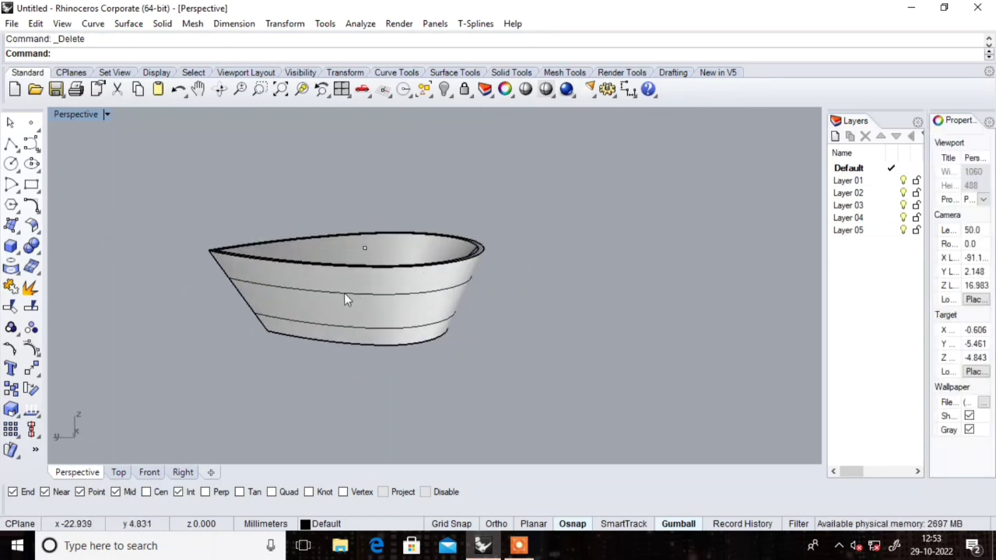
click(343, 293)
click(380, 333)
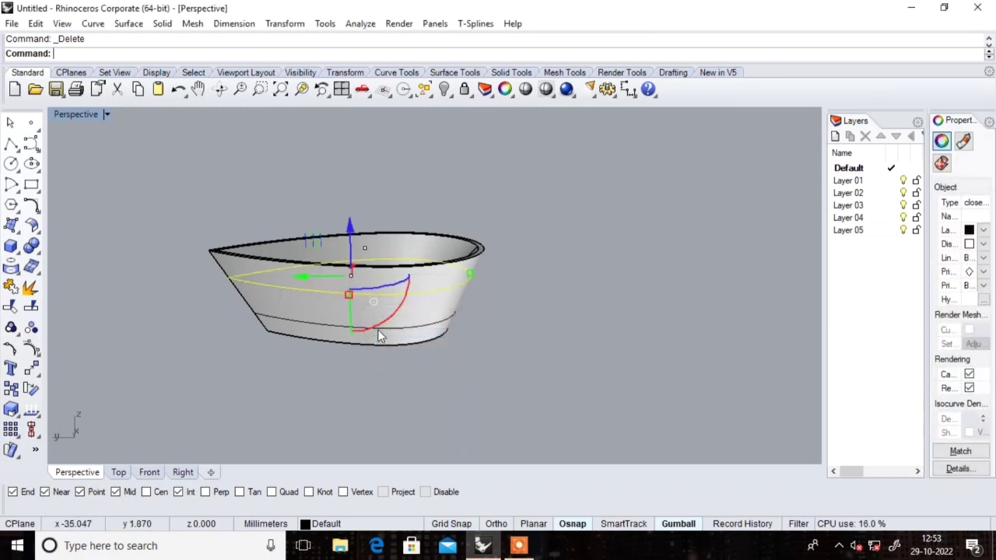
click(180, 306)
mouse_move(180, 306)
right_down()
mouse_move(356, 378)
mouse_move(656, 329)
mouse_move(662, 298)
mouse_move(589, 300)
mouse_move(697, 313)
mouse_move(652, 311)
right_up()
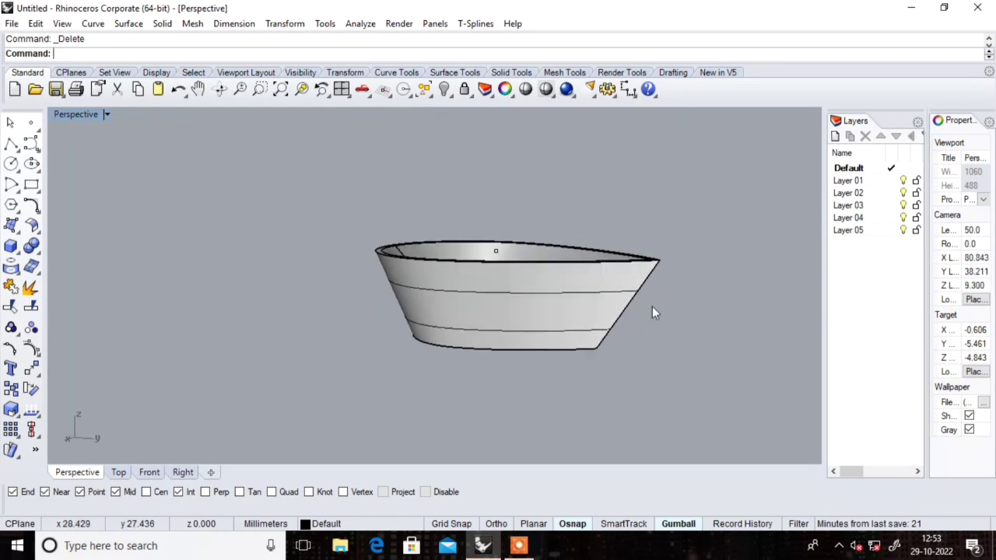
mouse_move(473, 314)
right_down()
mouse_move(456, 329)
mouse_move(467, 313)
right_up()
click(467, 314)
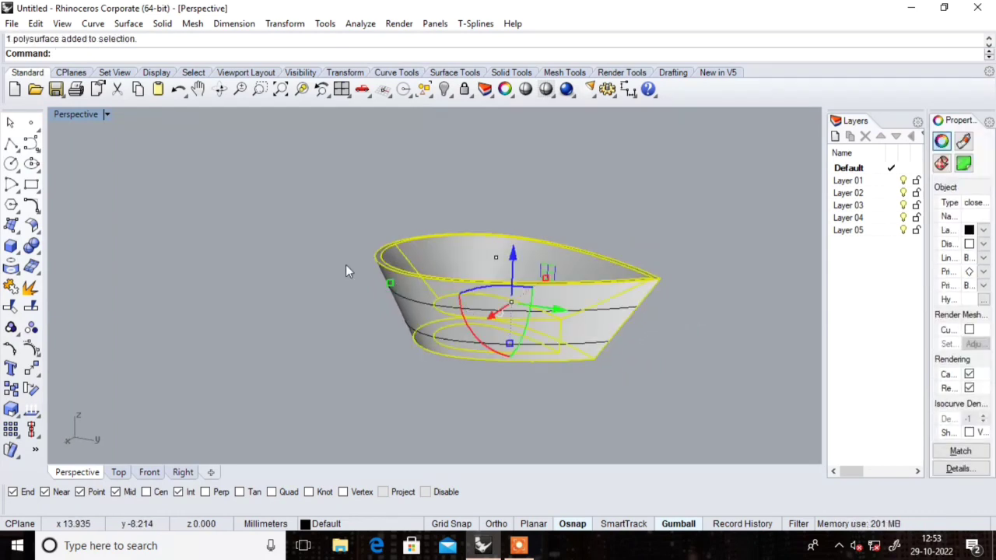
Step: Split the closed horizontal curve around the bowl at one point, making it open
click(269, 231)
mouse_move(269, 232)
right_down()
mouse_move(362, 265)
mouse_move(450, 273)
right_up()
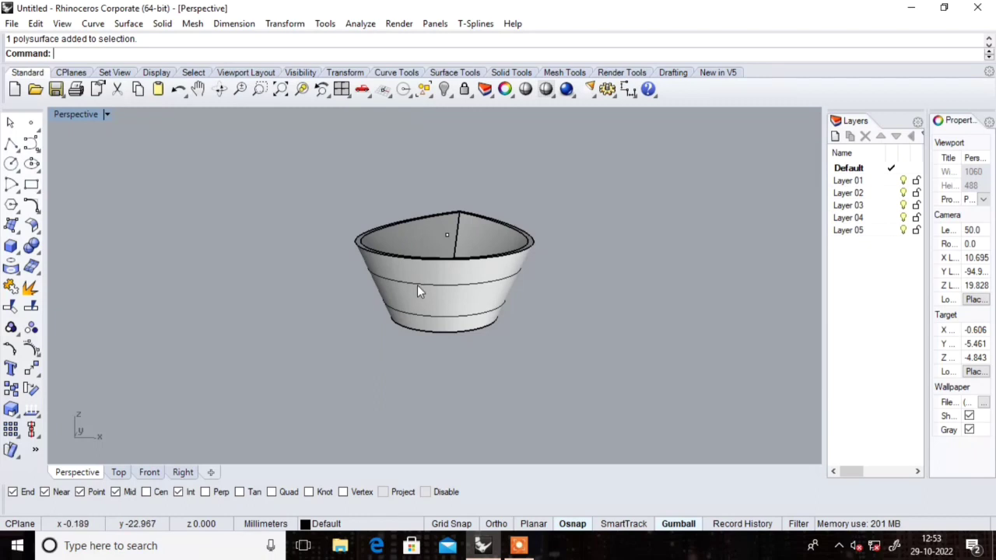
click(429, 292)
click(455, 325)
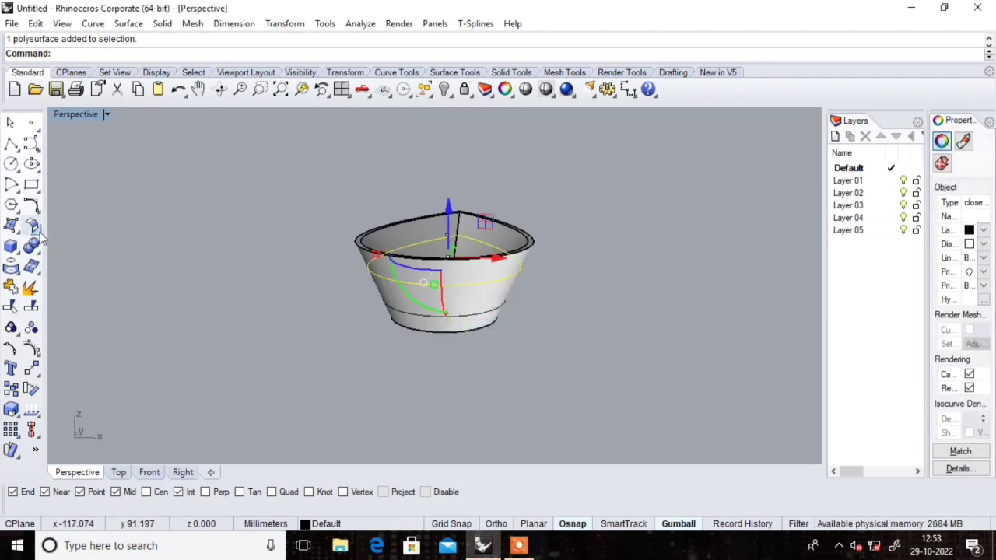
click(32, 293)
click(125, 53)
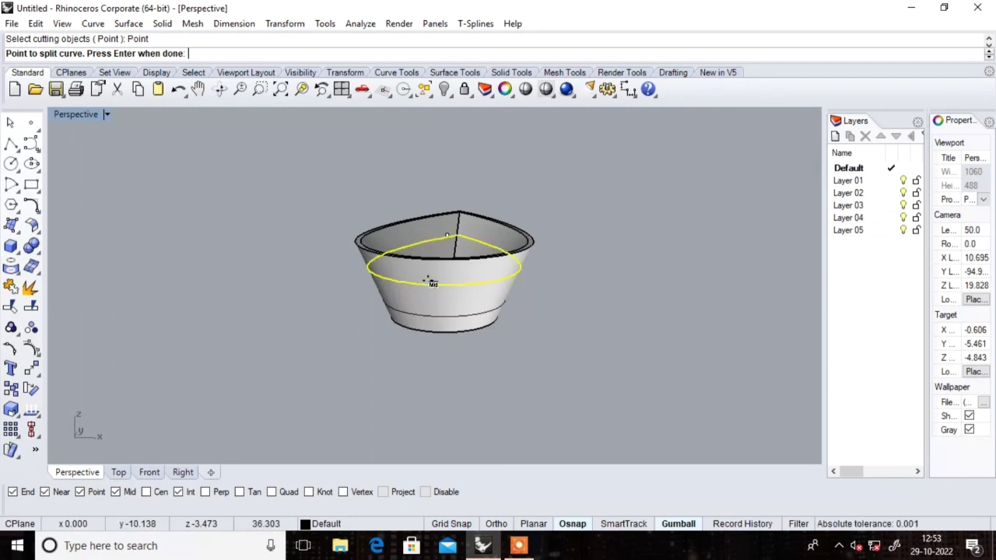
mouse_move(433, 283)
right_down()
mouse_move(290, 297)
mouse_move(535, 300)
right_up()
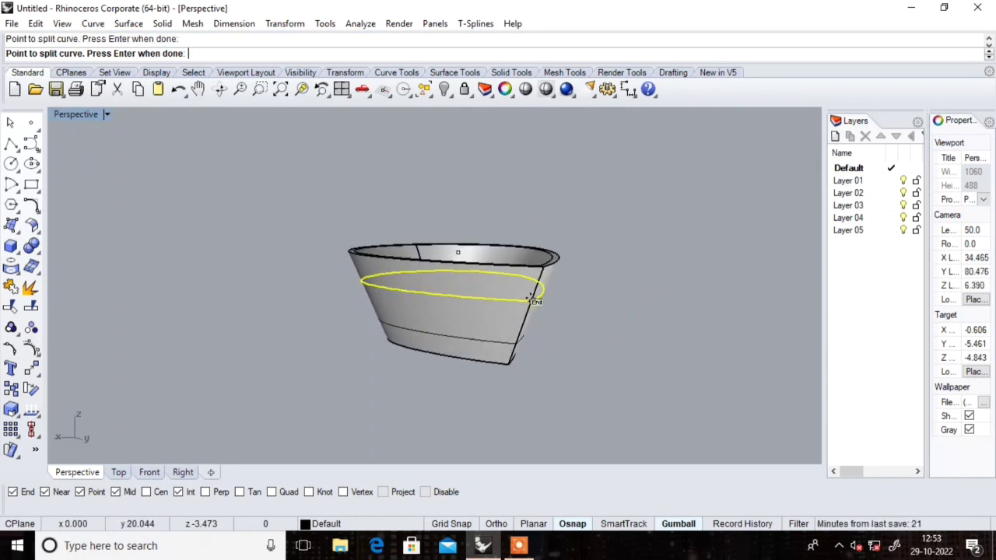
click(534, 301)
key(Return)
key(Escape)
Step: Select the whole bowl polysurface, choosing it among overlapping objects
right_drag(438, 306, 472, 309)
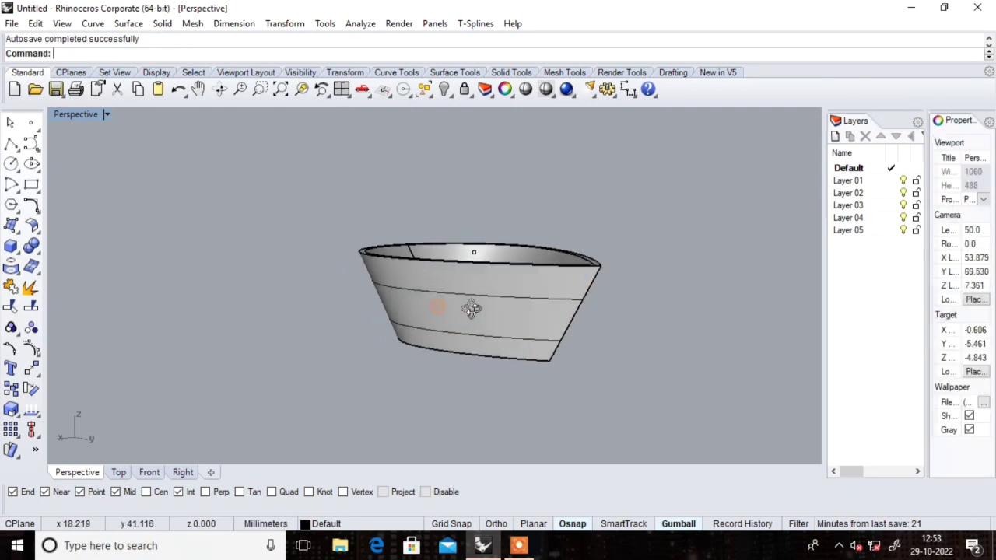
click(452, 291)
click(493, 329)
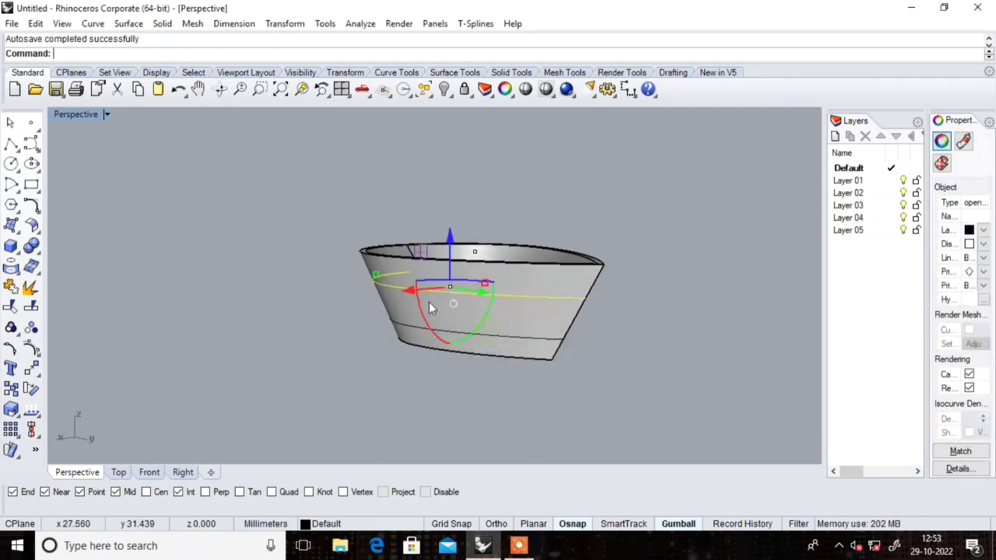
click(245, 278)
right_drag(245, 278, 295, 285)
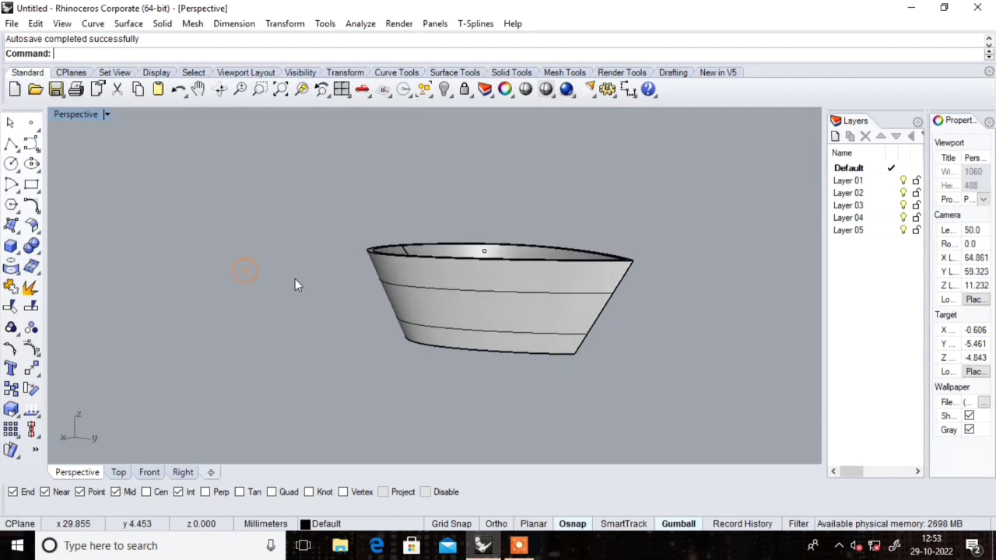
click(433, 308)
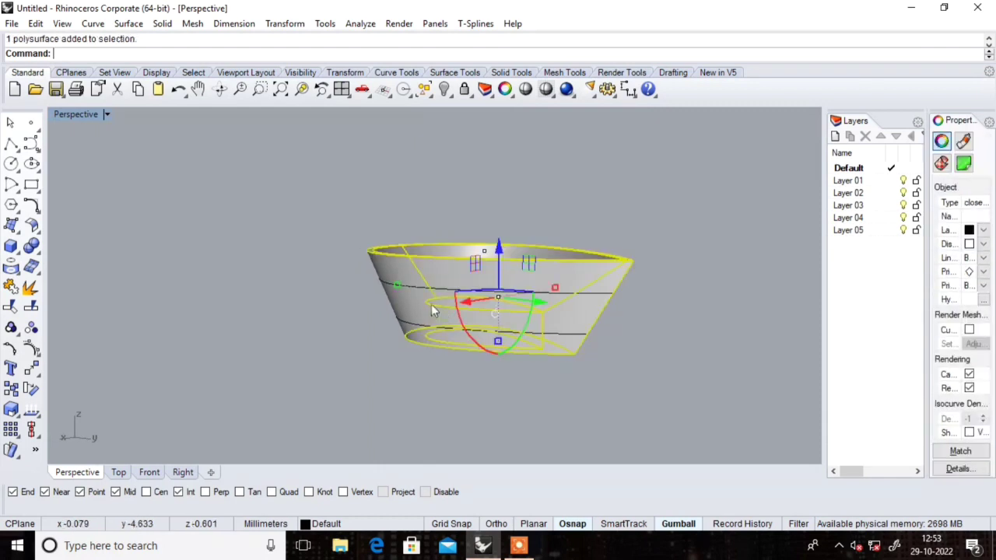
Step: Extract a vertical isocurve from the bowl's side wall
click(12, 268)
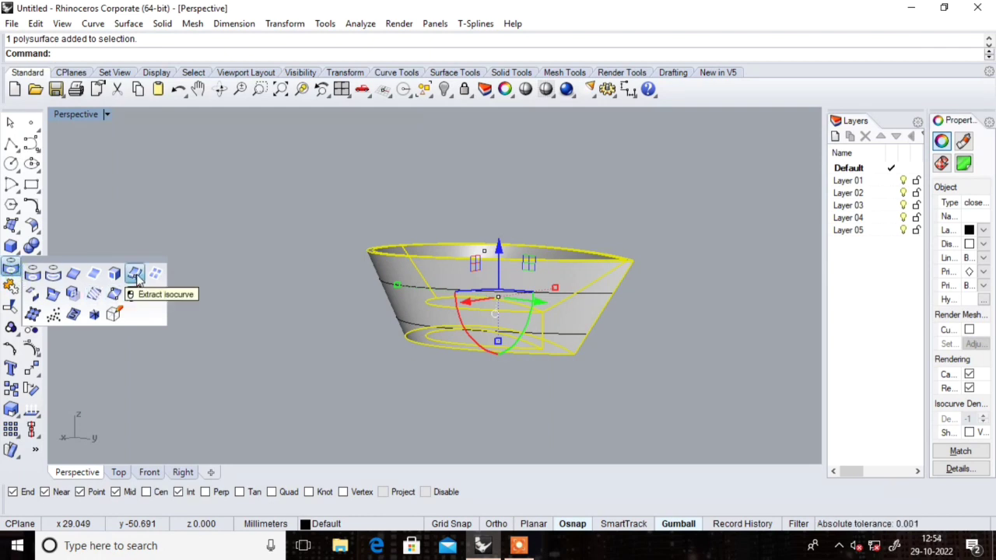
click(135, 274)
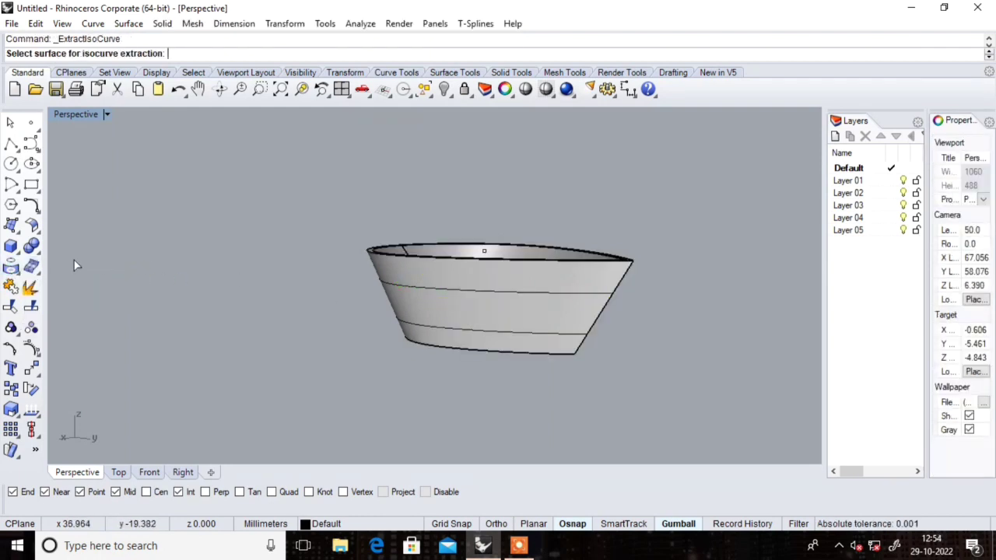
click(12, 254)
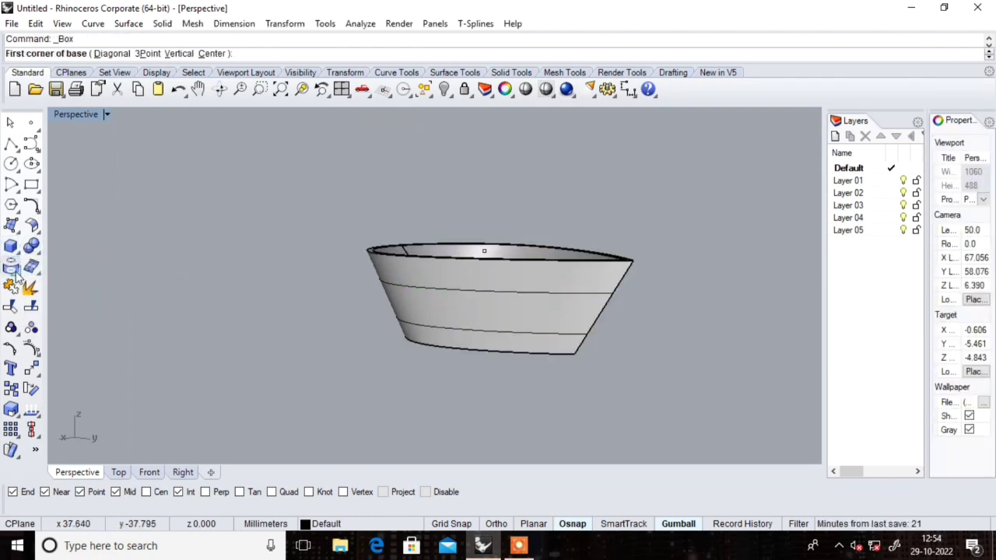
click(17, 274)
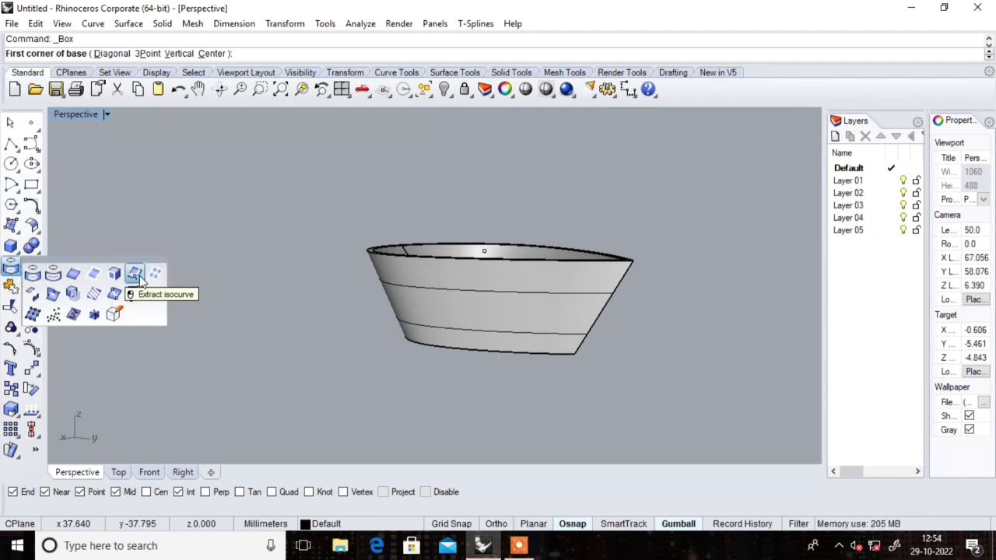
click(134, 272)
click(441, 300)
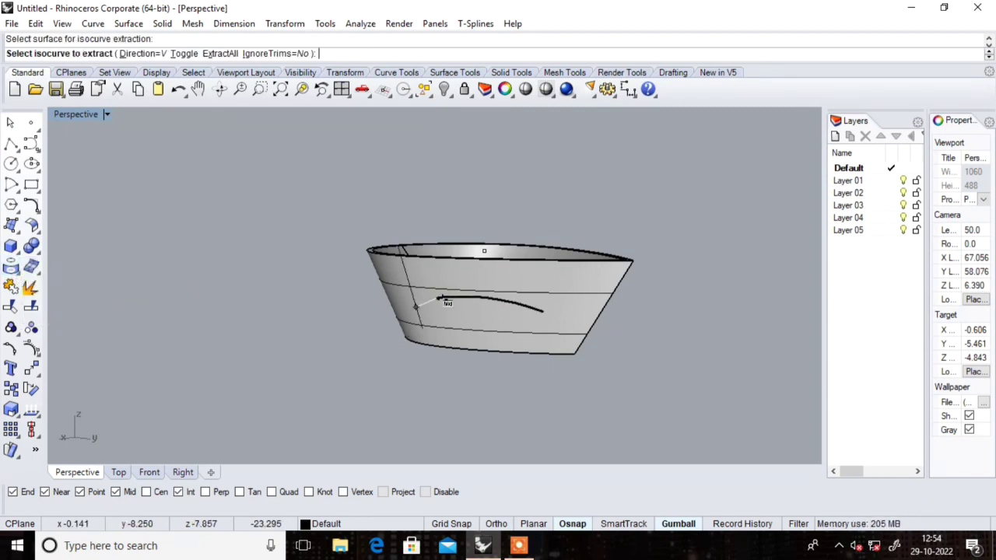
right_drag(445, 323, 480, 348)
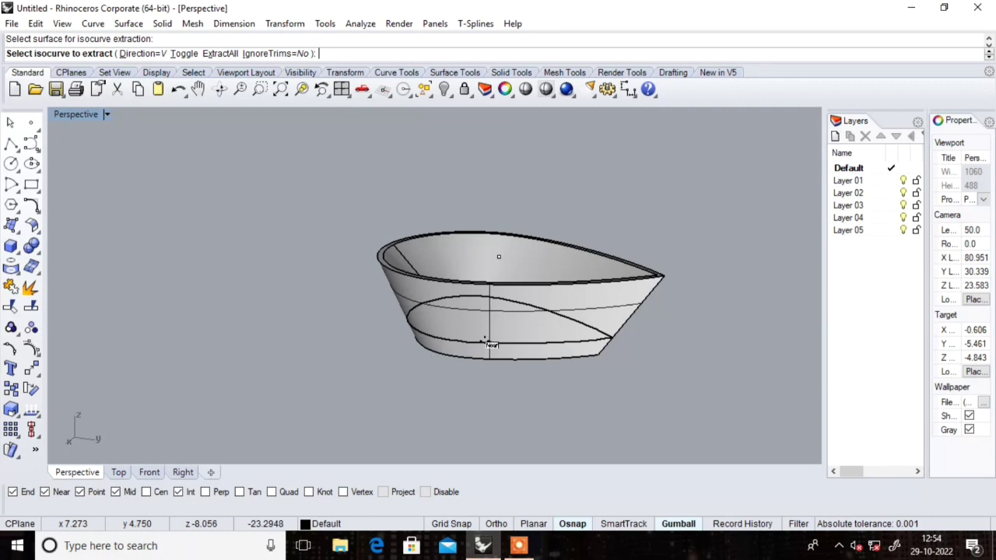
click(489, 343)
key(Return)
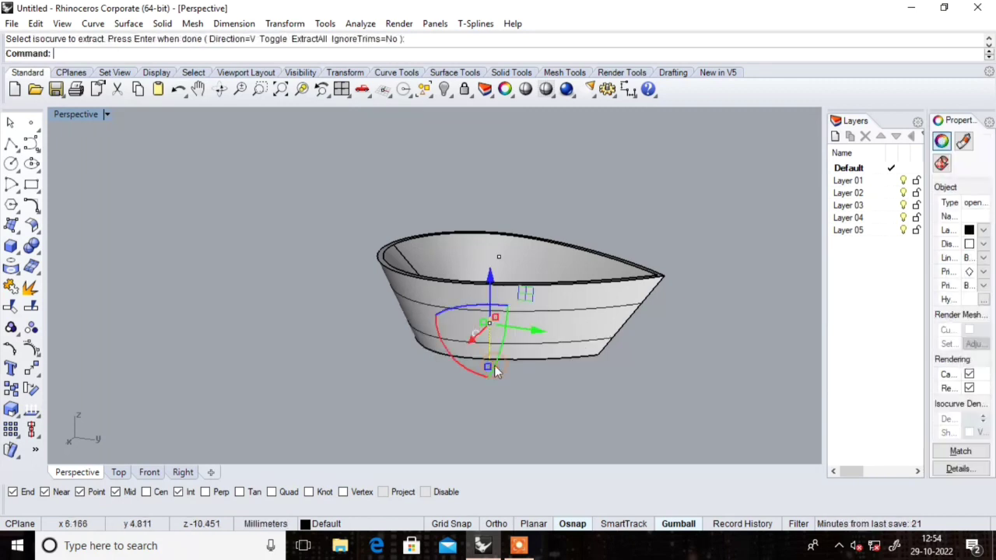
key(Escape)
Step: Scale the vertical curve down from its midpoint so it just spans both bands
mouse_move(494, 365)
right_down()
mouse_move(498, 402)
mouse_move(569, 300)
mouse_move(518, 195)
mouse_move(238, 373)
mouse_move(643, 324)
mouse_move(705, 296)
mouse_move(525, 338)
mouse_move(500, 334)
right_up()
scroll(493, 276, up, 3)
click(491, 271)
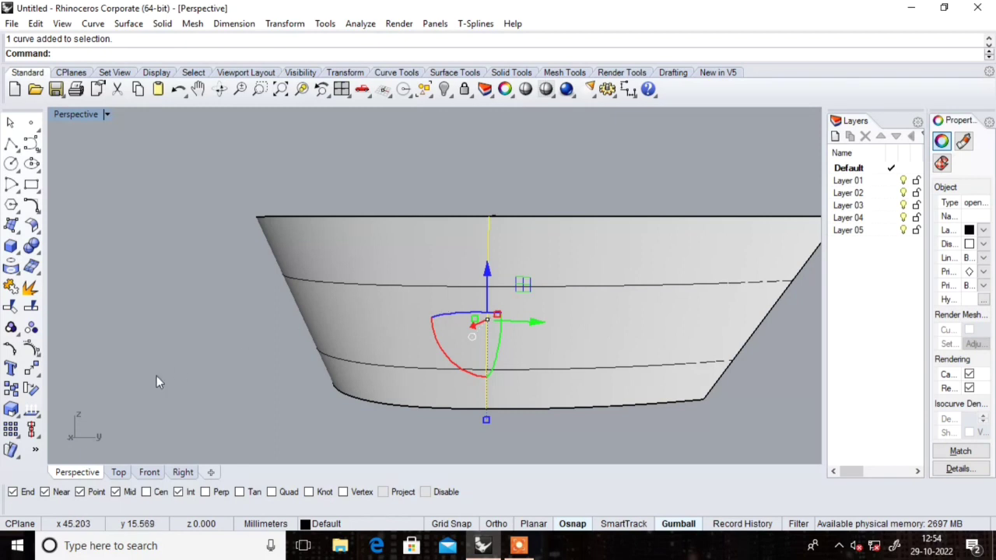
click(13, 417)
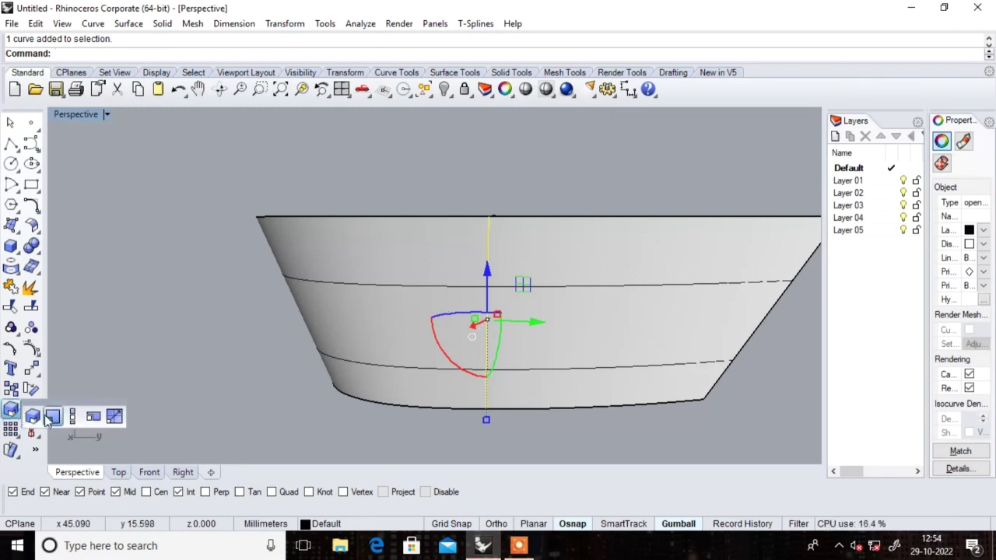
click(33, 418)
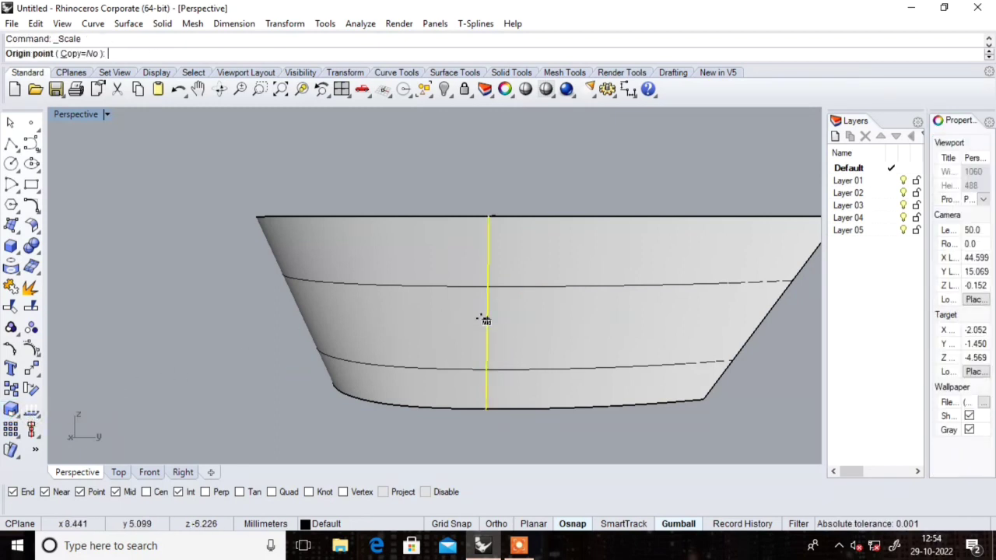
click(486, 320)
click(486, 209)
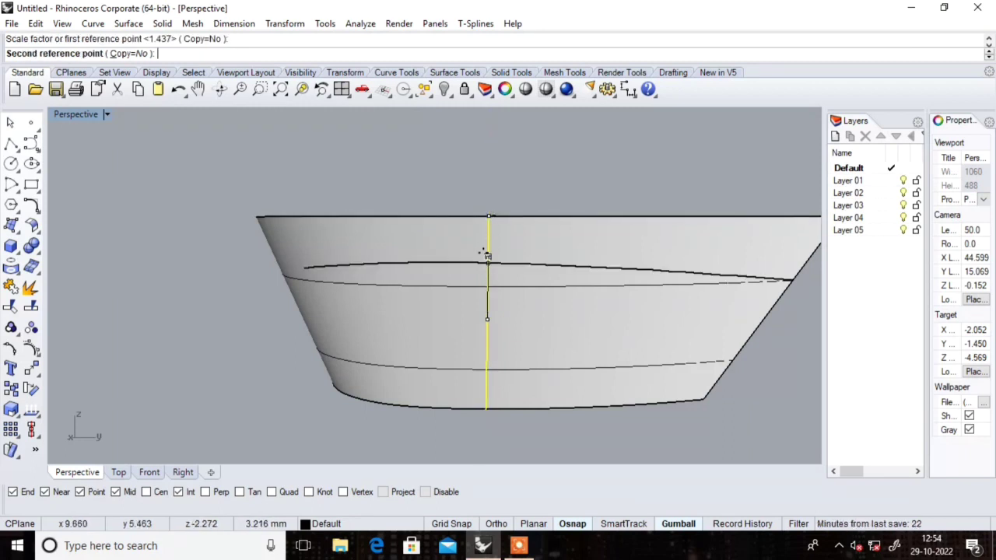
click(487, 259)
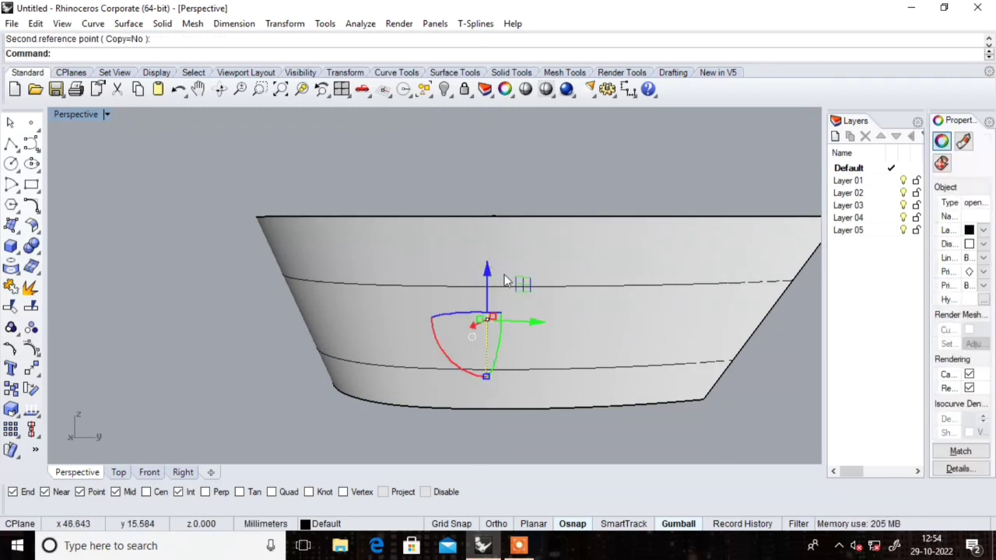
key(Escape)
Step: Nudge the shortened vertical curve into place on the wall with the gumball
mouse_move(502, 302)
right_down()
mouse_move(501, 257)
mouse_move(483, 284)
right_up()
click(475, 274)
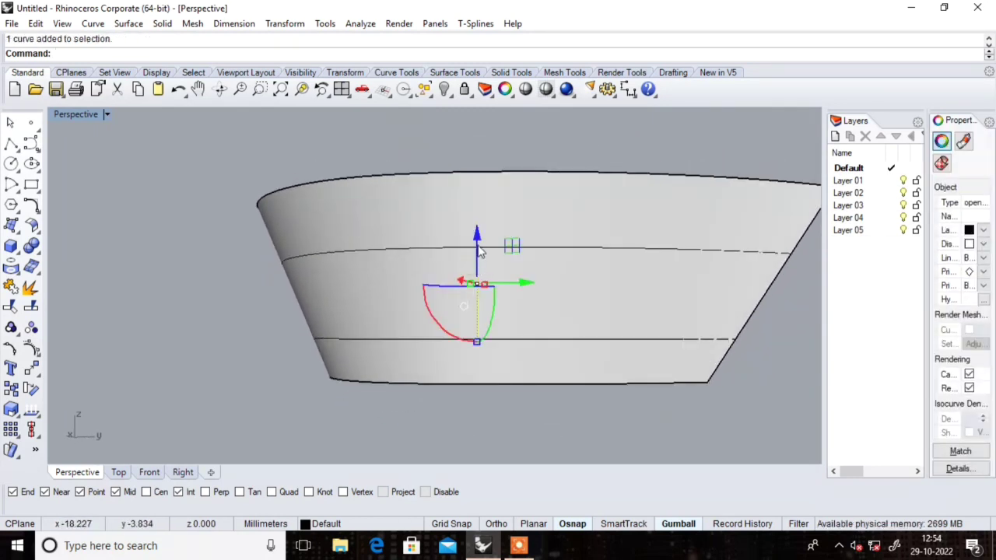
drag(478, 243, 476, 251)
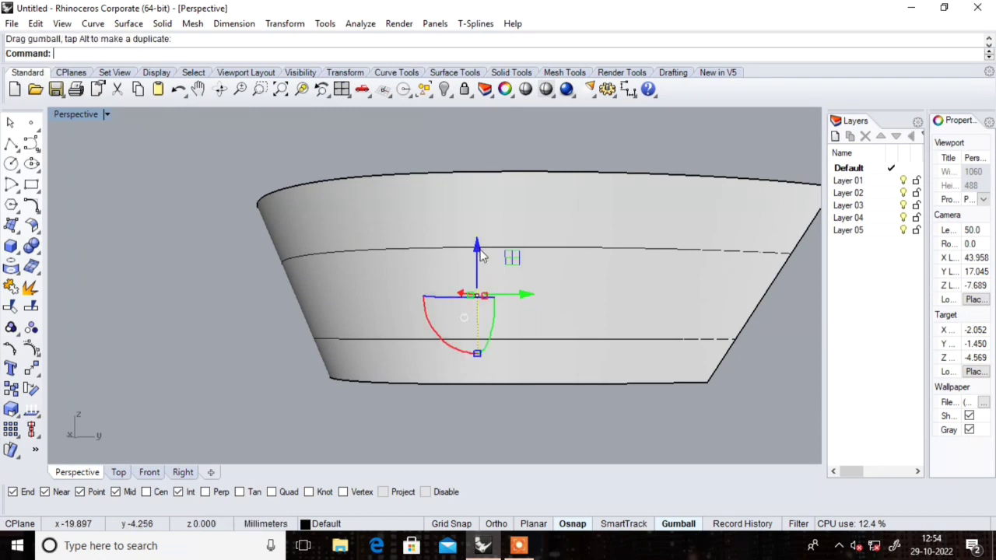
scroll(467, 268, up, 3)
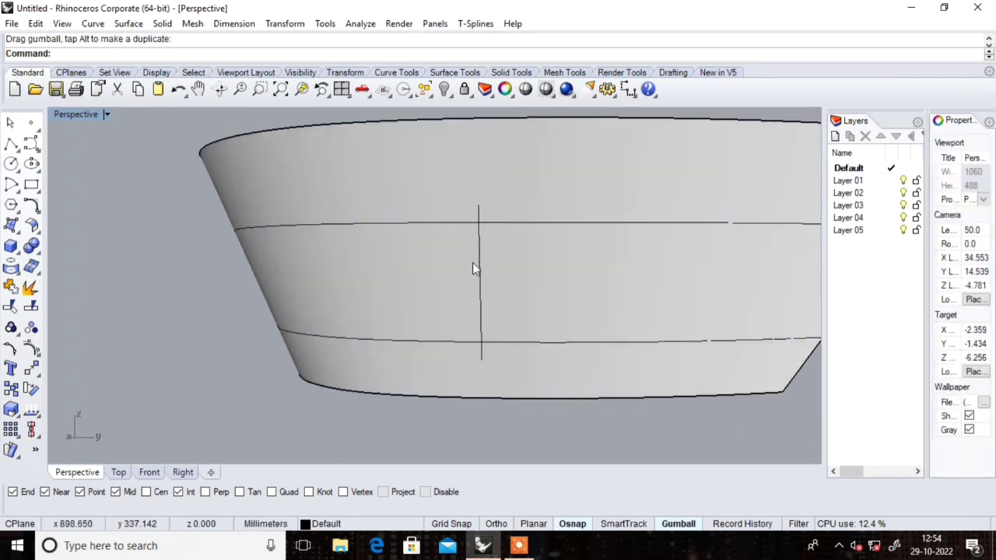
click(480, 247)
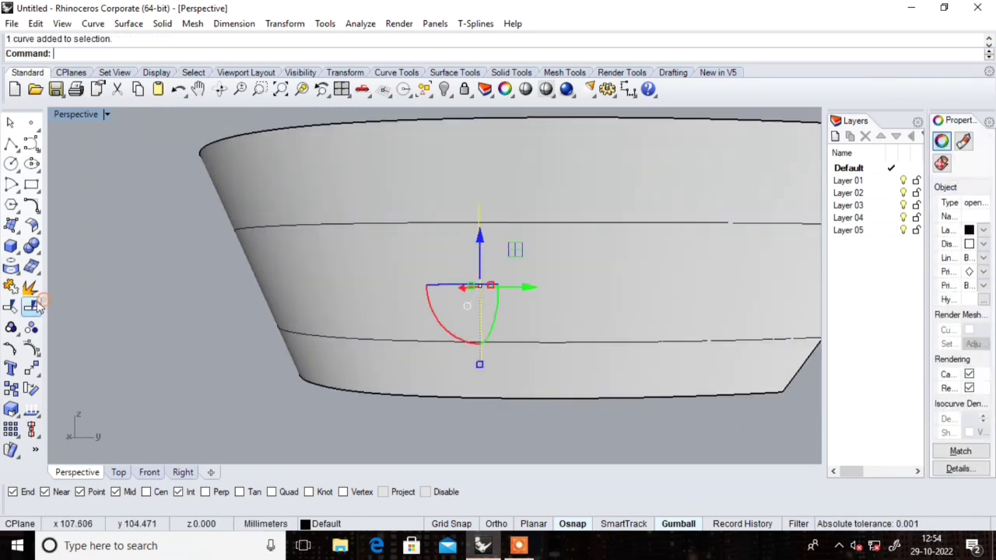
click(36, 211)
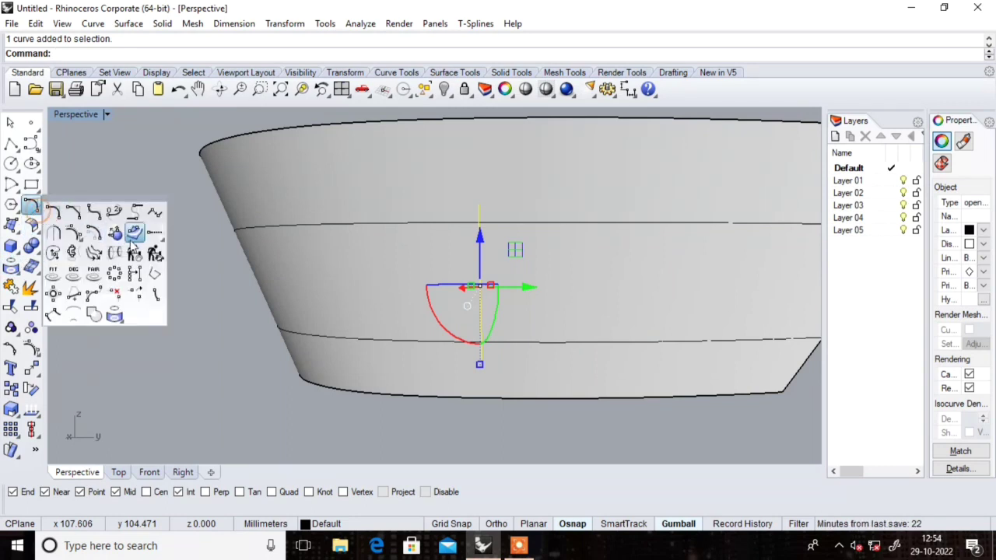
click(136, 234)
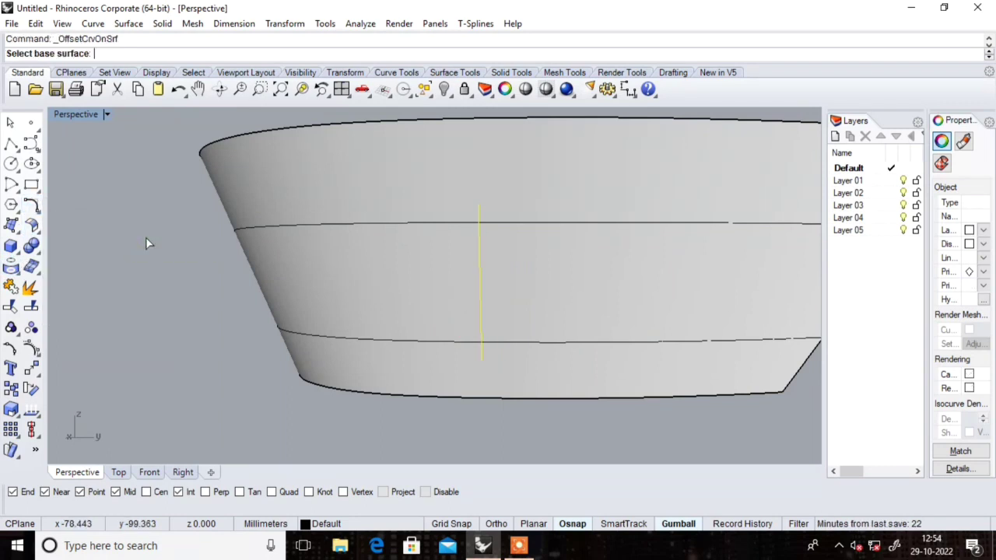
click(507, 277)
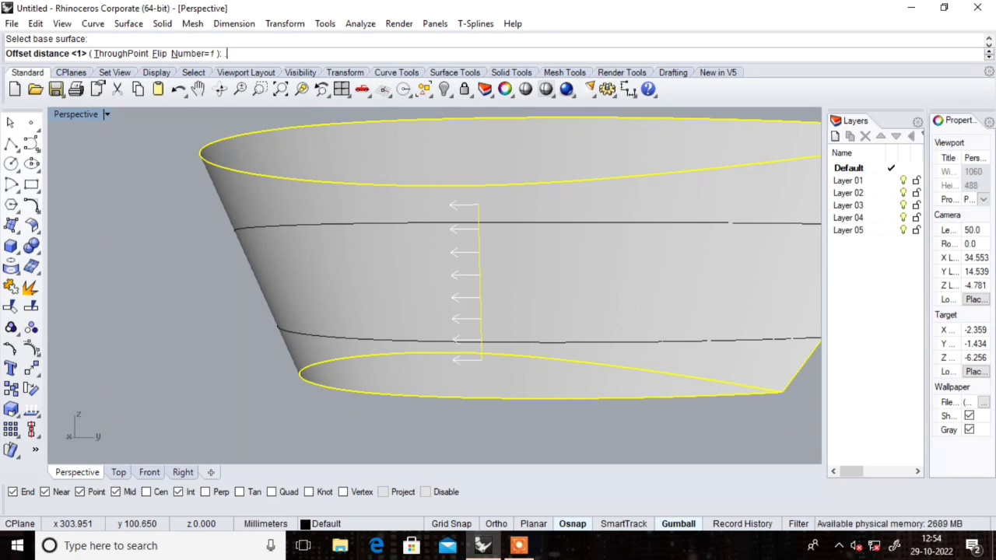
text(.8)
key(Return)
key(Escape)
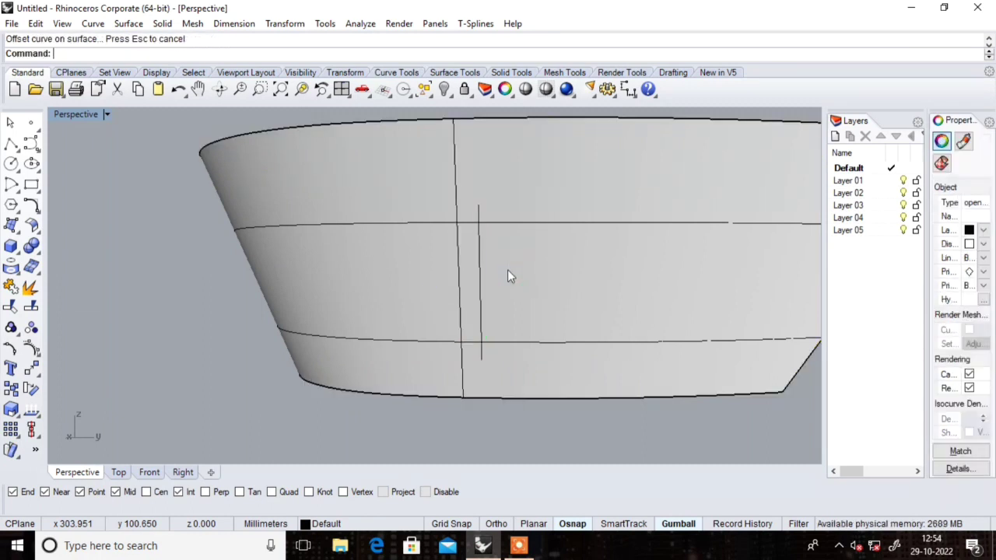
scroll(507, 276, down, 5)
right_drag(507, 277, 490, 276)
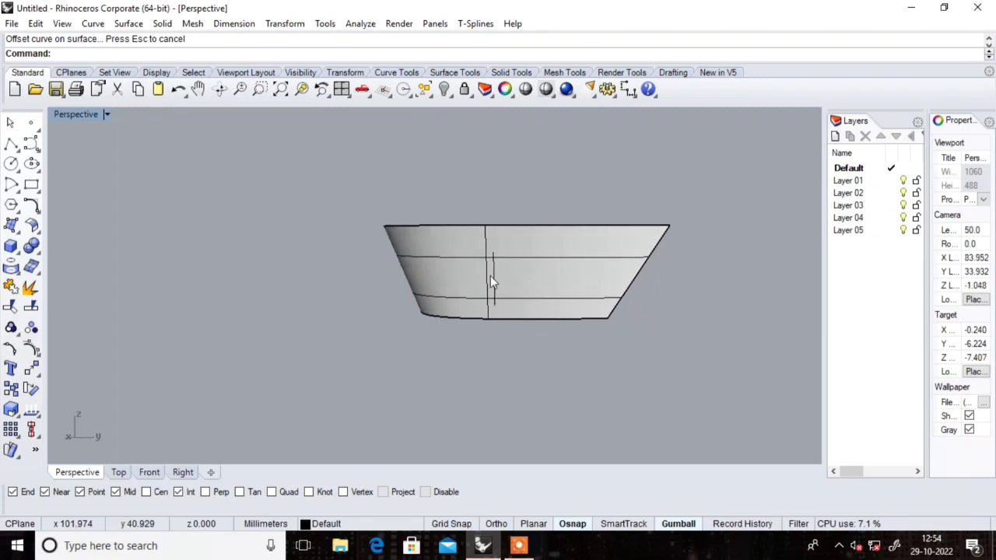
scroll(490, 276, up, 5)
click(477, 204)
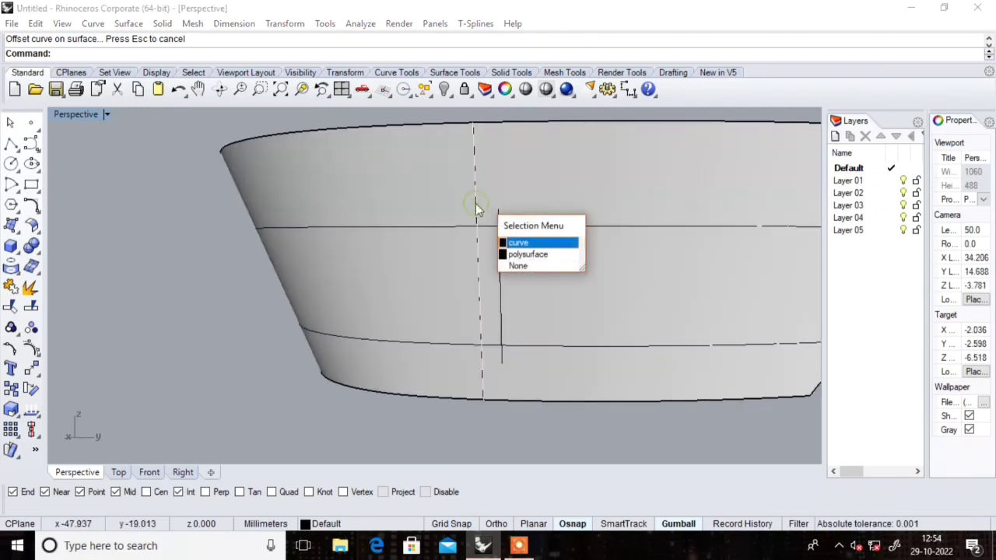
click(519, 243)
key(Escape)
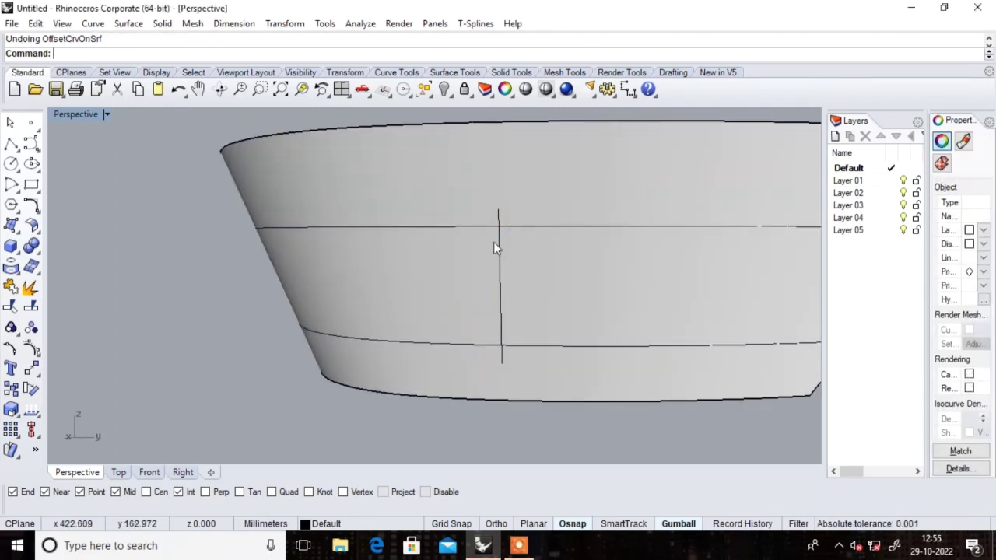
click(499, 239)
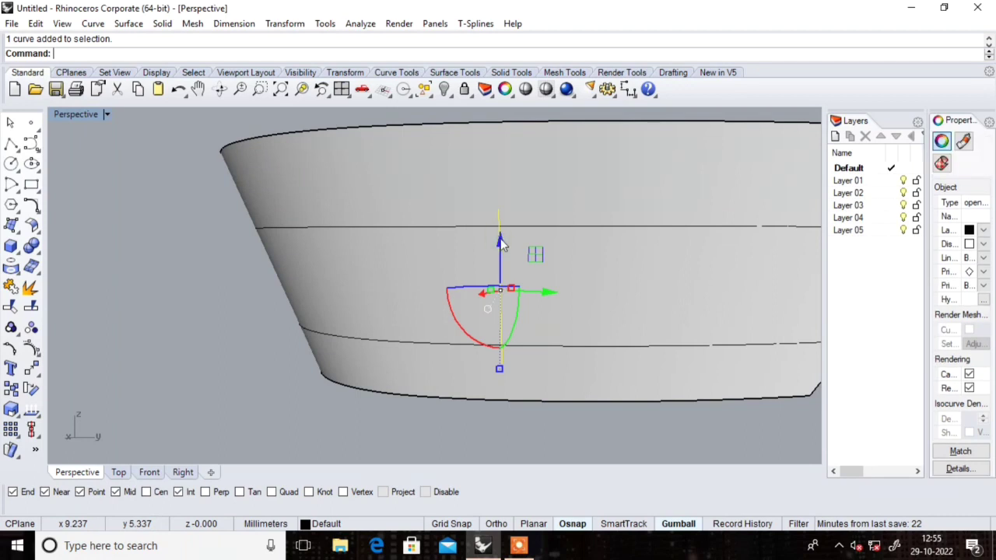
Step: Paste a duplicate of the vertical curve, try moving it 5 units, then undo
key(ctrl+c)
key(ctrl+v)
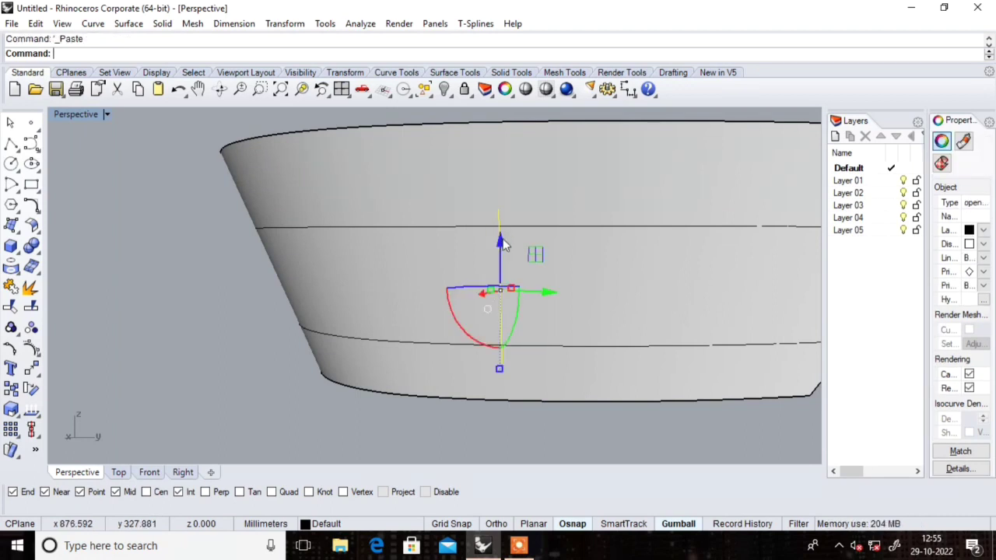
click(549, 294)
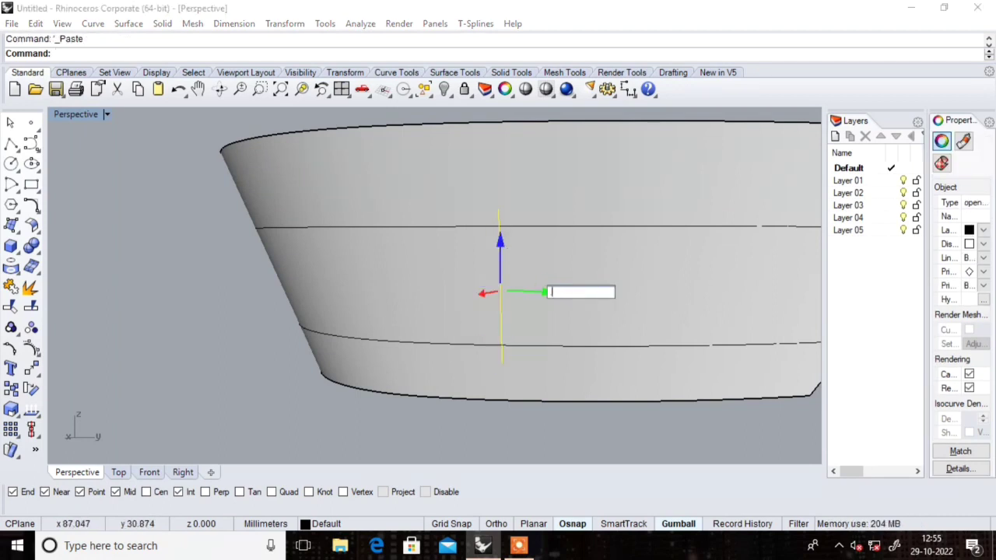
text(5)
key(Return)
key(Escape)
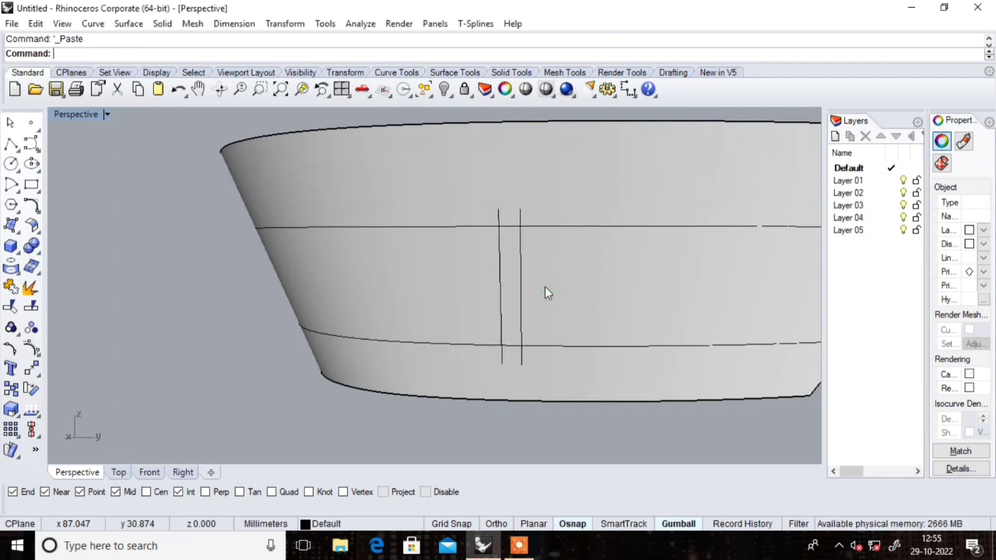
mouse_move(545, 288)
right_down()
mouse_move(532, 311)
mouse_move(534, 285)
right_up()
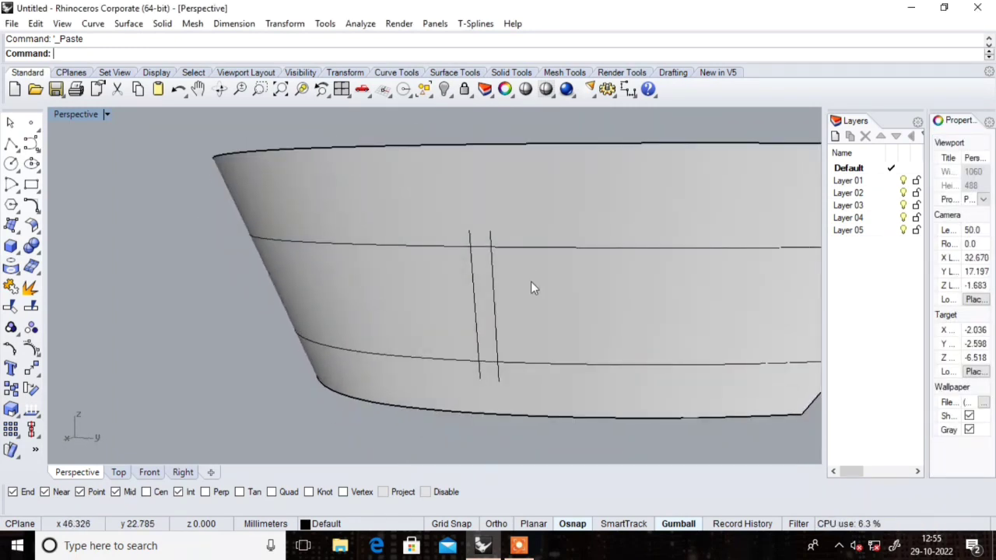
key(ctrl+z)
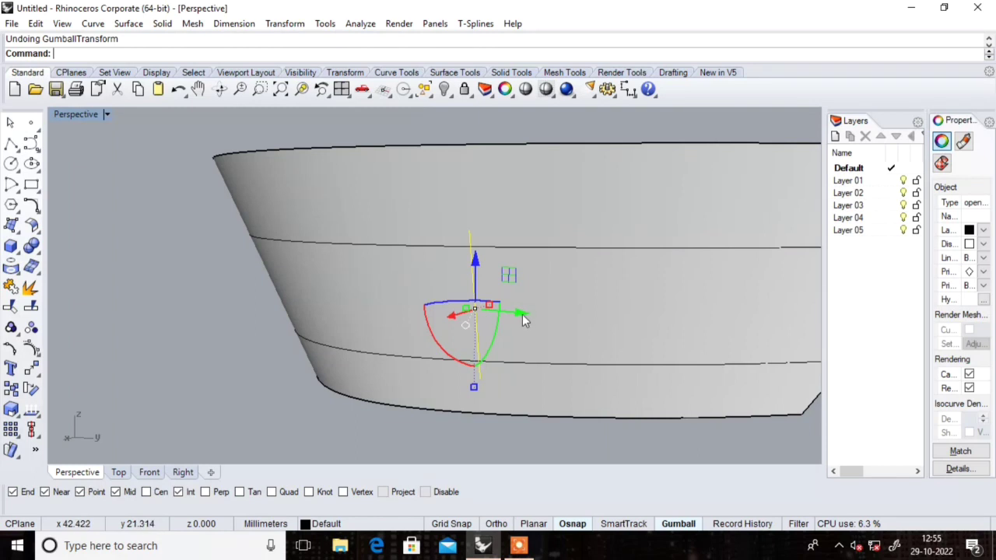
Step: Copy the vertical curve 1 unit along the green axis and select both curves
click(522, 314)
key(Return)
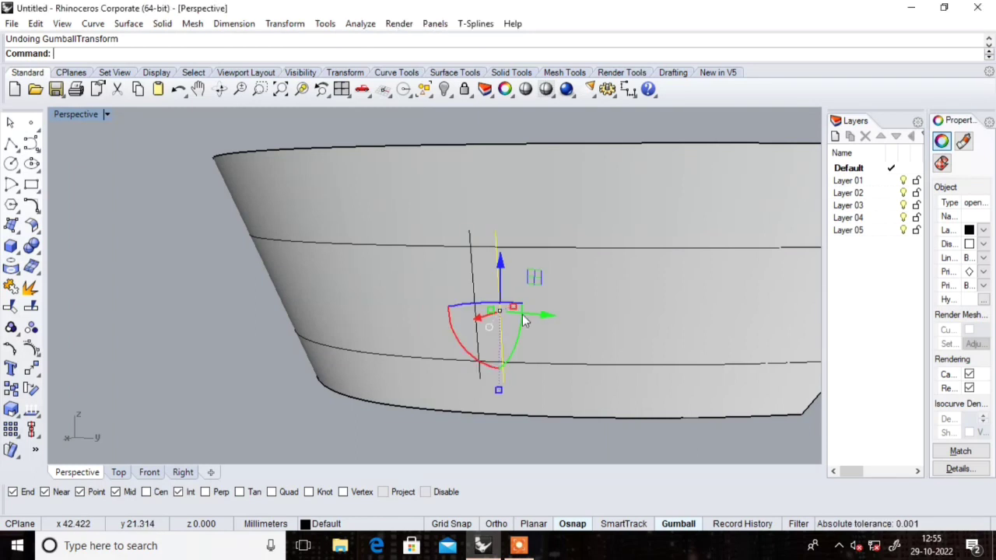
key(Escape)
scroll(524, 307, down, 5)
right_drag(524, 307, 532, 300)
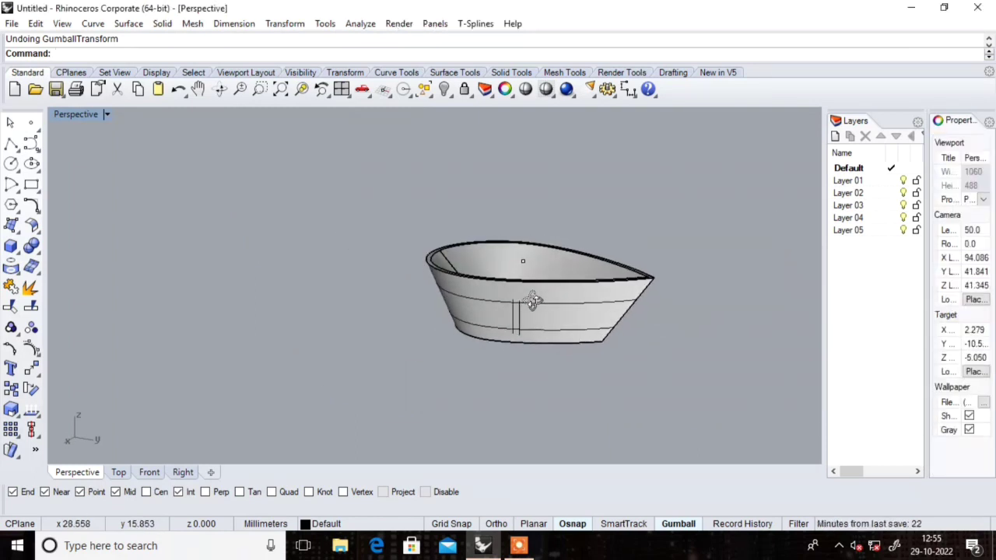
scroll(530, 304, up, 3)
scroll(493, 320, up, 3)
click(489, 312)
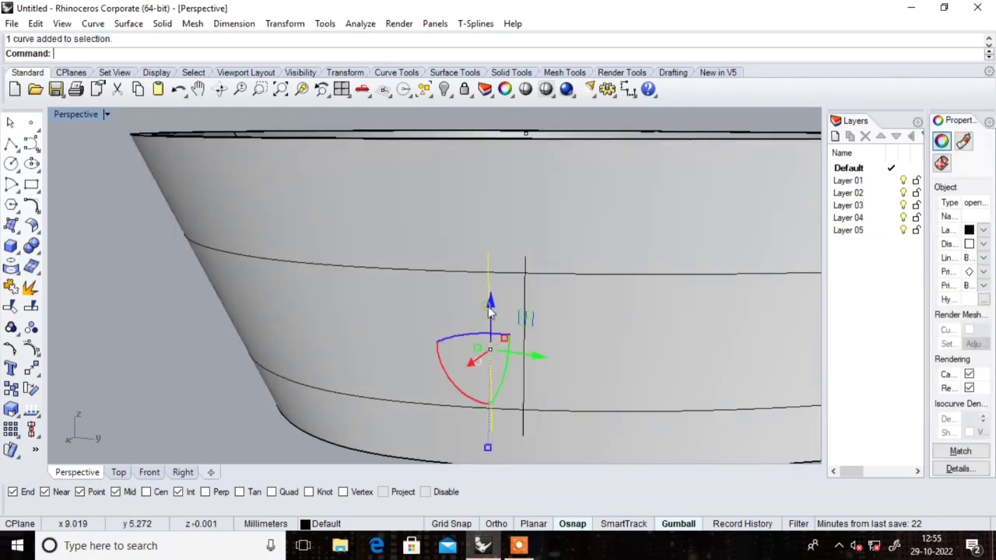
shift+click(528, 306)
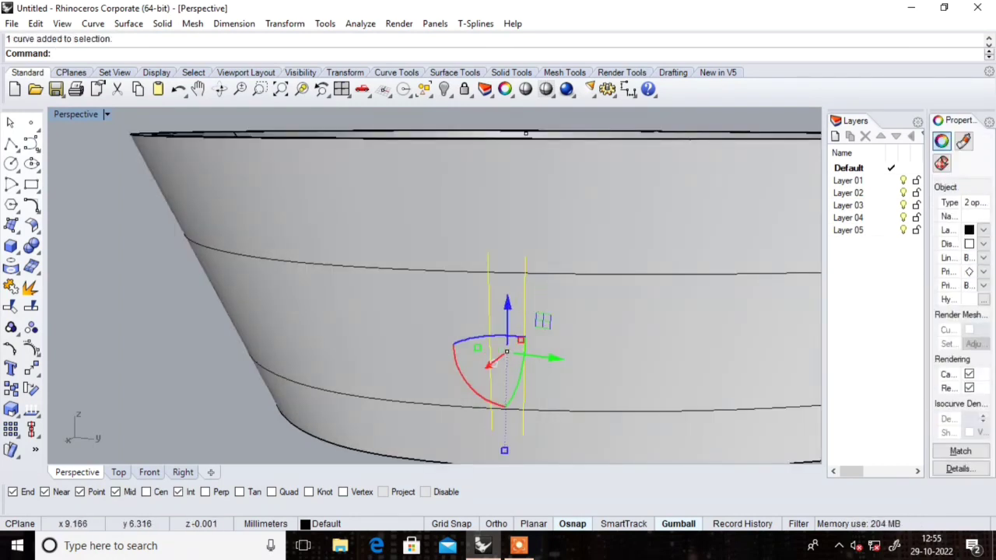
Step: Loft a narrow strip surface between the two vertical curves and check it around the bowl
text(Loft)
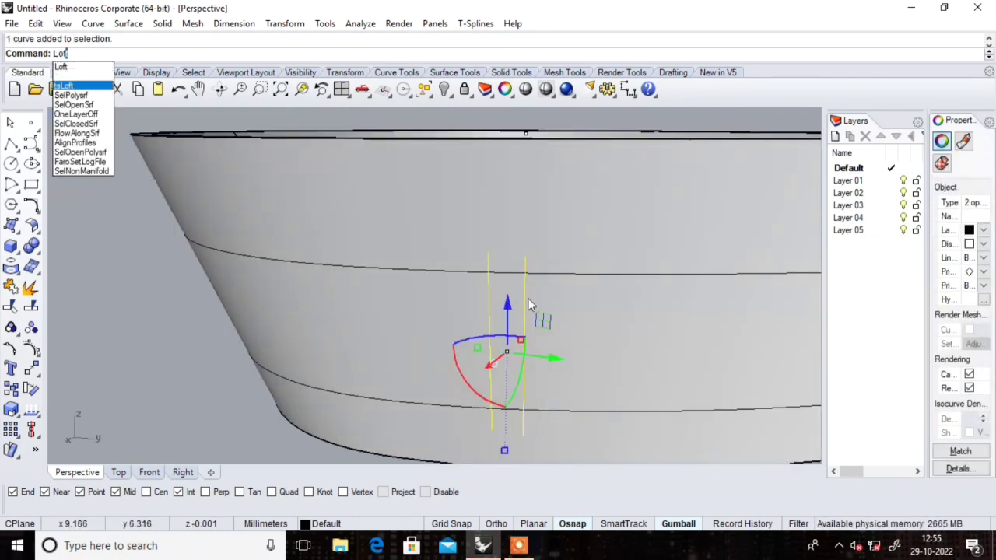
key(Return)
key(Return)
key(Escape)
scroll(453, 304, down, 3)
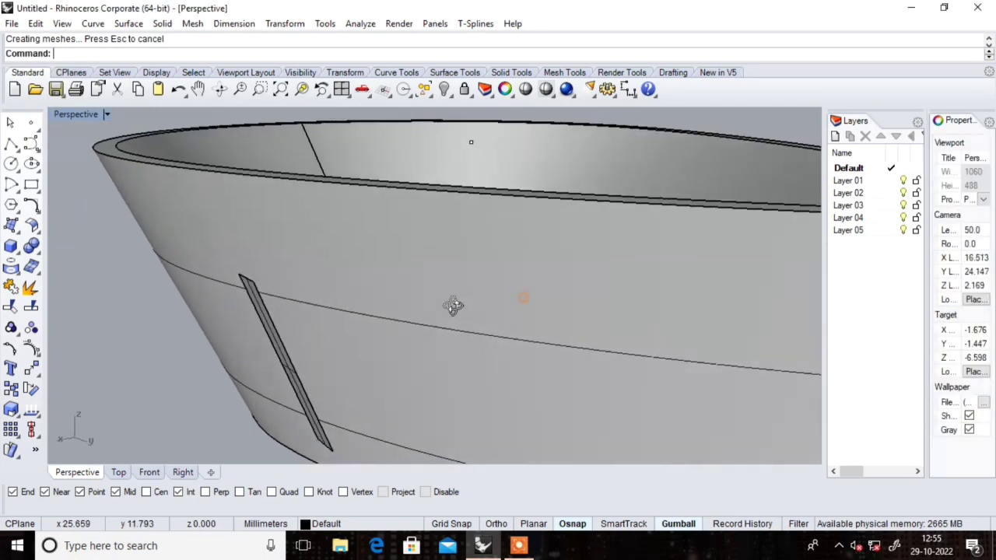
scroll(443, 296, down, 3)
scroll(411, 308, down, 2)
mouse_move(411, 308)
right_down()
mouse_move(368, 320)
mouse_move(379, 312)
right_up()
scroll(363, 313, up, 5)
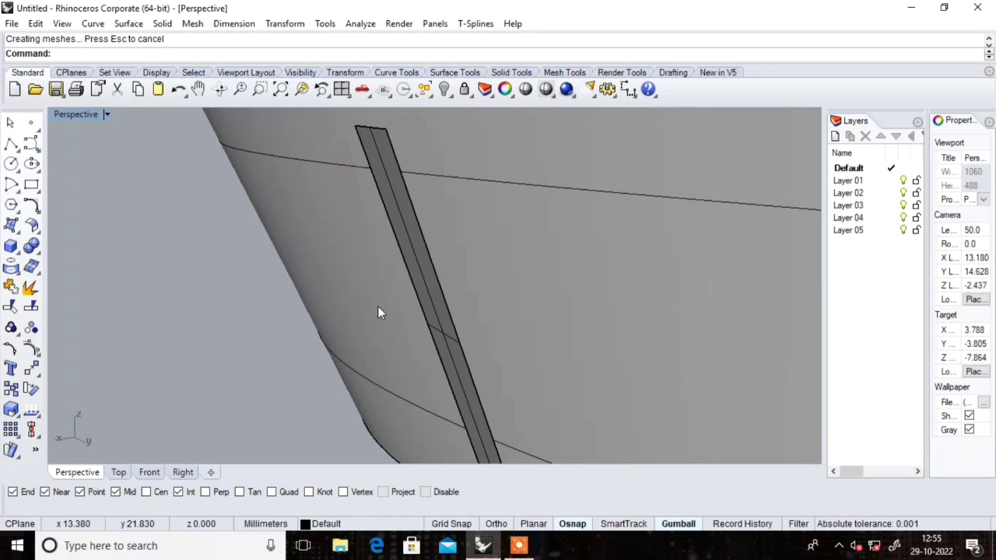
click(419, 285)
mouse_move(423, 289)
right_down()
mouse_move(391, 303)
mouse_move(512, 300)
mouse_move(562, 274)
right_up()
scroll(412, 295, down, 3)
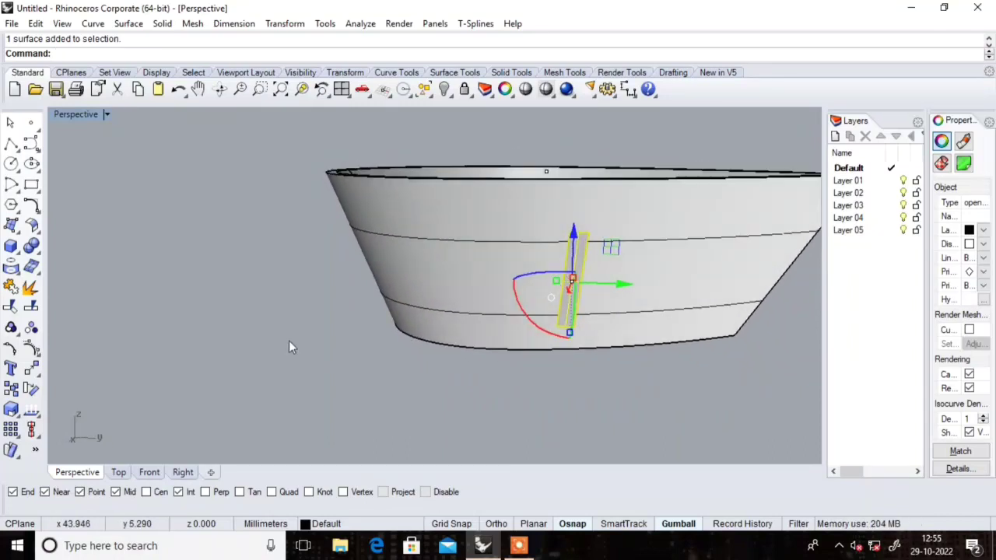
click(238, 342)
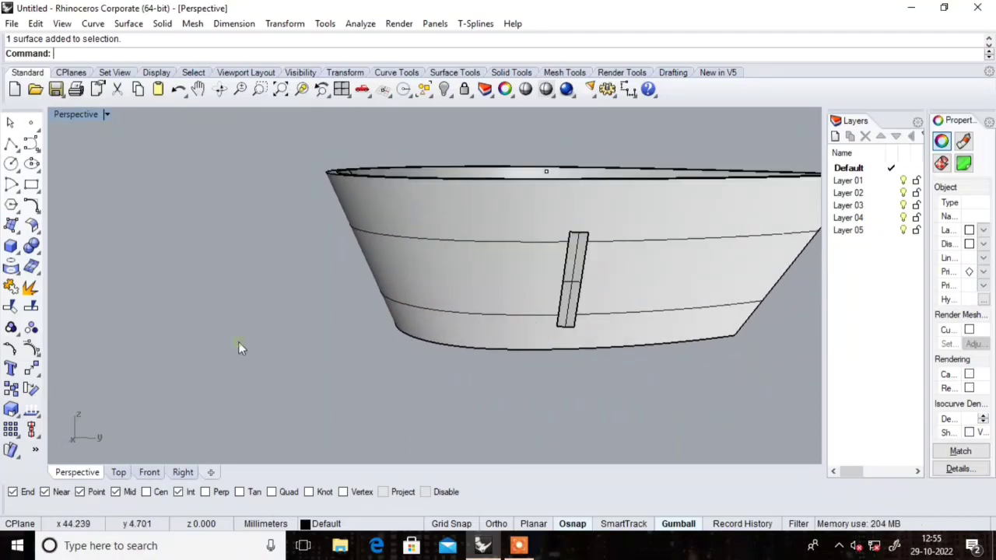
Step: Show the hidden prongs and base slab again with Show Objects
click(444, 89)
scroll(459, 327, down, 3)
mouse_move(436, 335)
right_down()
mouse_move(545, 333)
mouse_move(418, 252)
right_up()
Step: Boolean-difference the cutter shell from the bowl solid, leaving horizontal bands
click(418, 251)
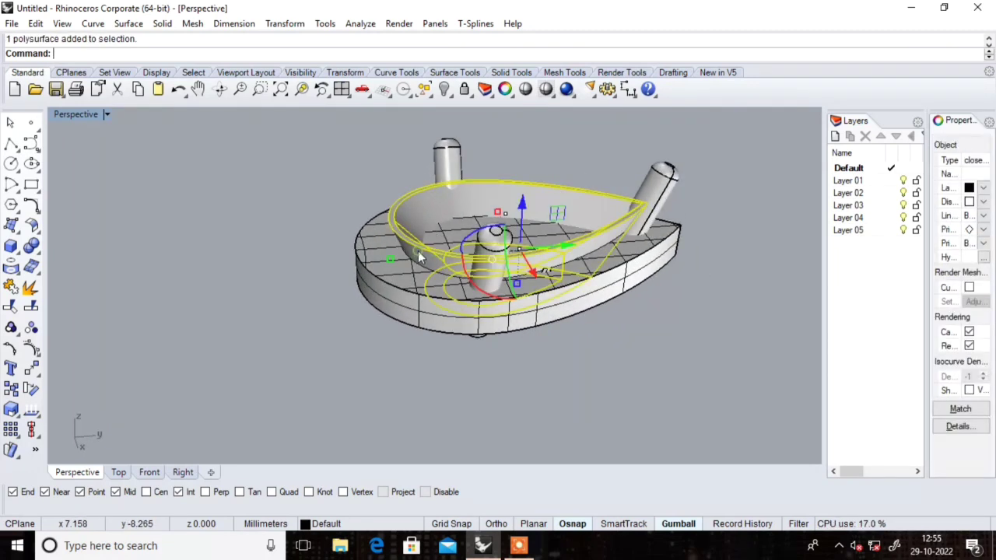
click(36, 254)
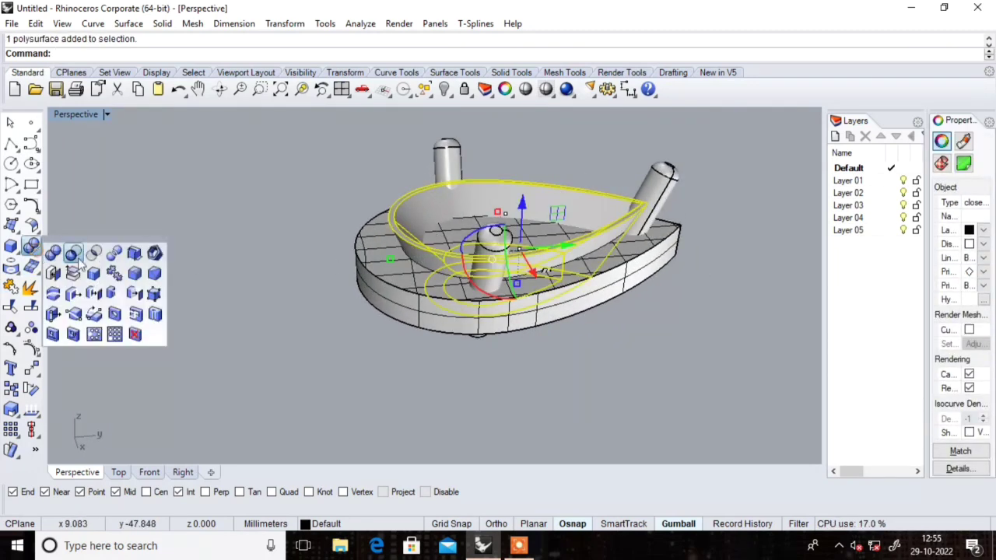
click(73, 253)
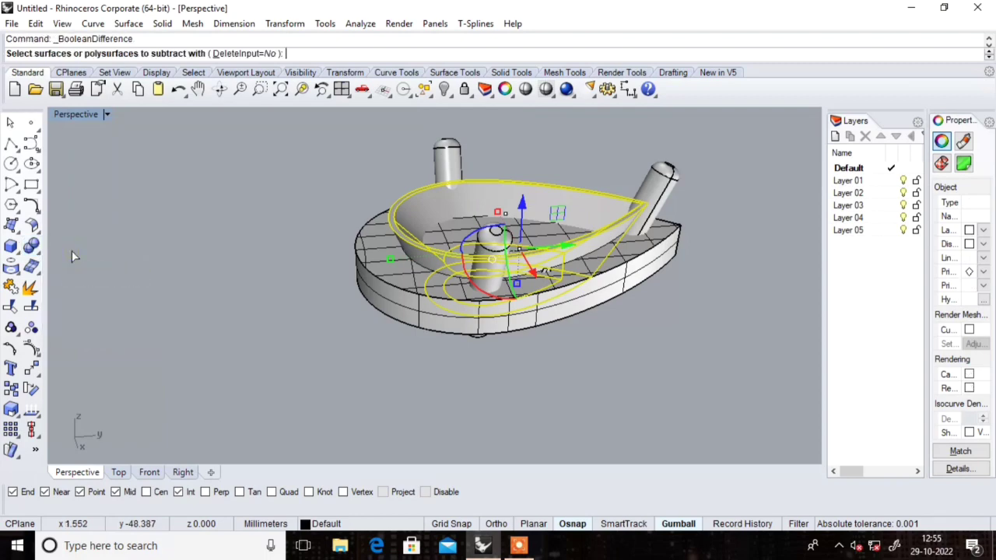
click(376, 240)
key(Return)
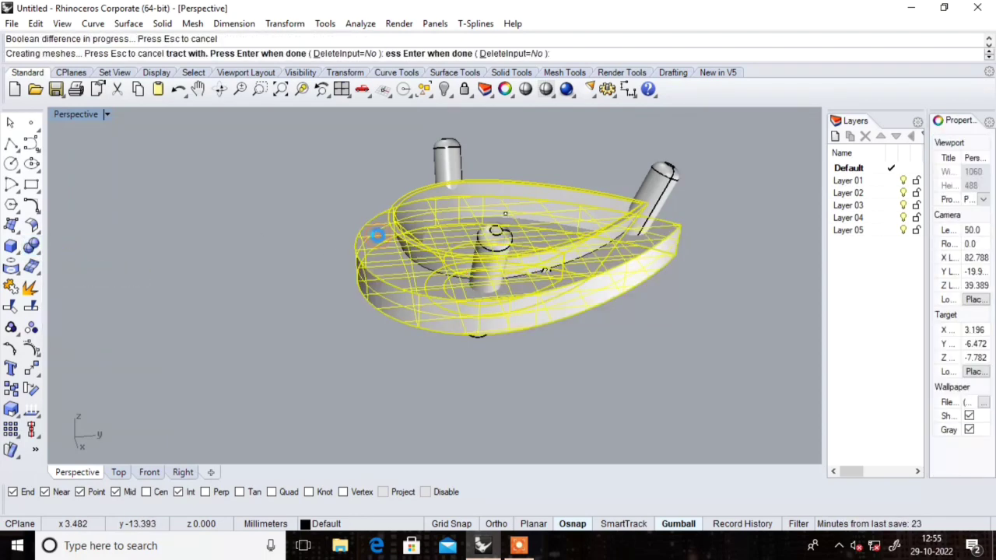
Step: Delete the leftover base solid and inspect the cut setting
click(391, 291)
key(Delete)
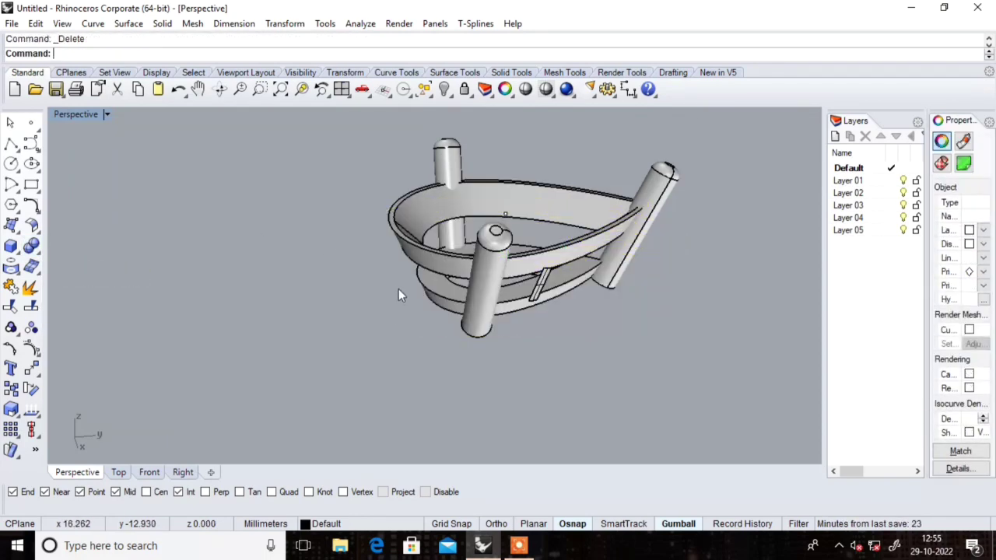
mouse_move(398, 289)
right_down()
mouse_move(396, 299)
mouse_move(323, 187)
mouse_move(166, 244)
mouse_move(162, 261)
right_up()
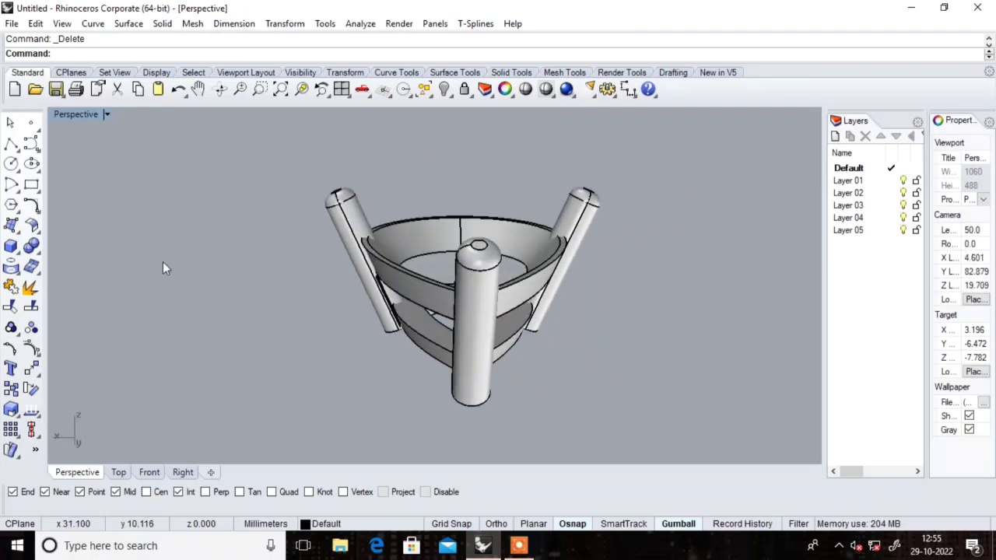
scroll(416, 322, up, 3)
mouse_move(370, 328)
right_down()
mouse_move(397, 327)
mouse_move(371, 333)
mouse_move(375, 314)
right_up()
scroll(362, 301, up, 3)
scroll(373, 307, down, 1)
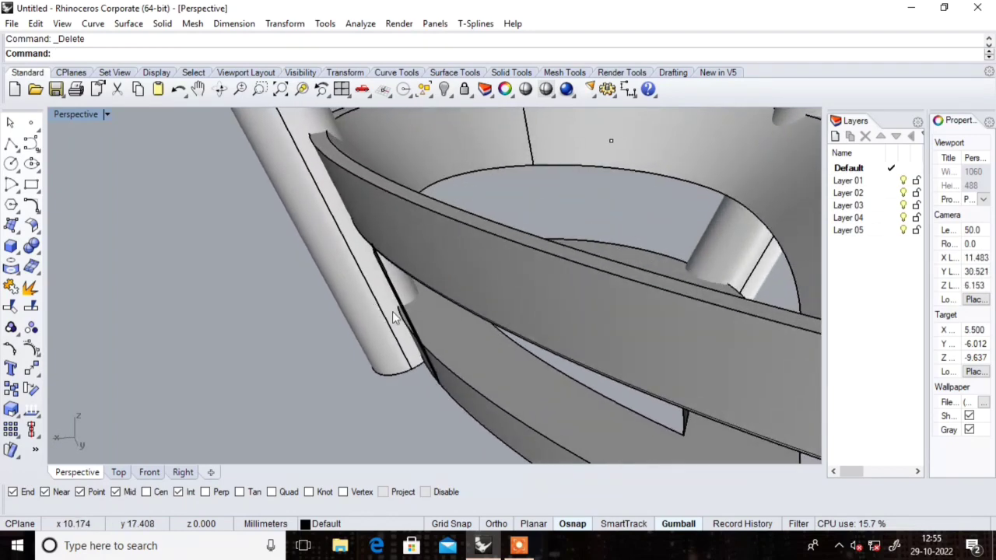
click(402, 312)
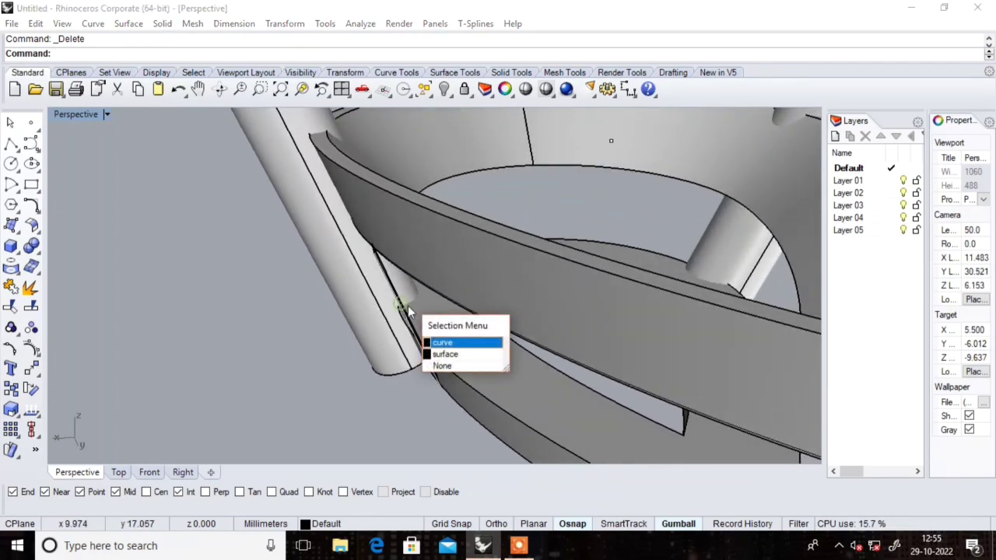
click(432, 350)
right_drag(395, 343, 420, 327)
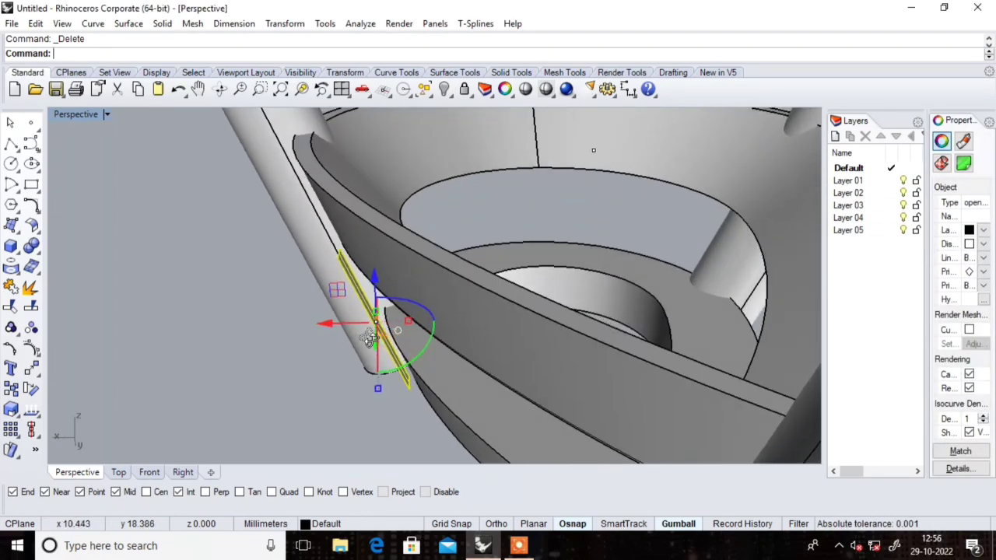
click(343, 90)
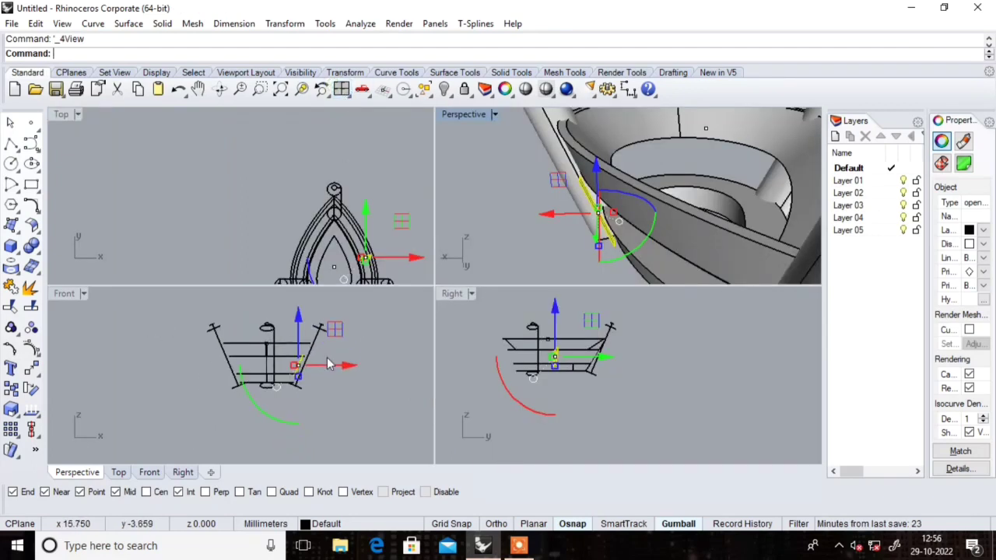
drag(352, 372, 347, 375)
drag(348, 374, 348, 375)
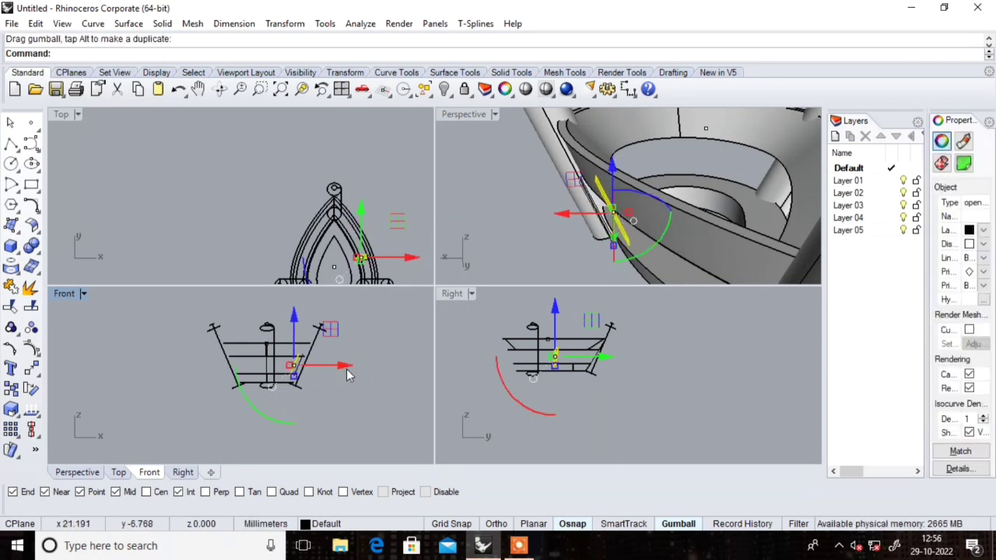
key(ctrl+z)
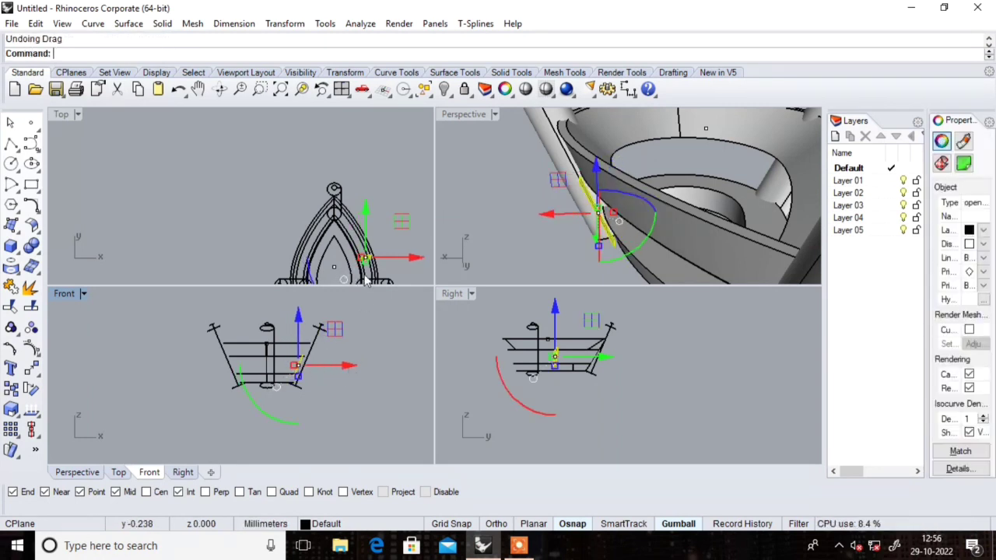
double_click(471, 116)
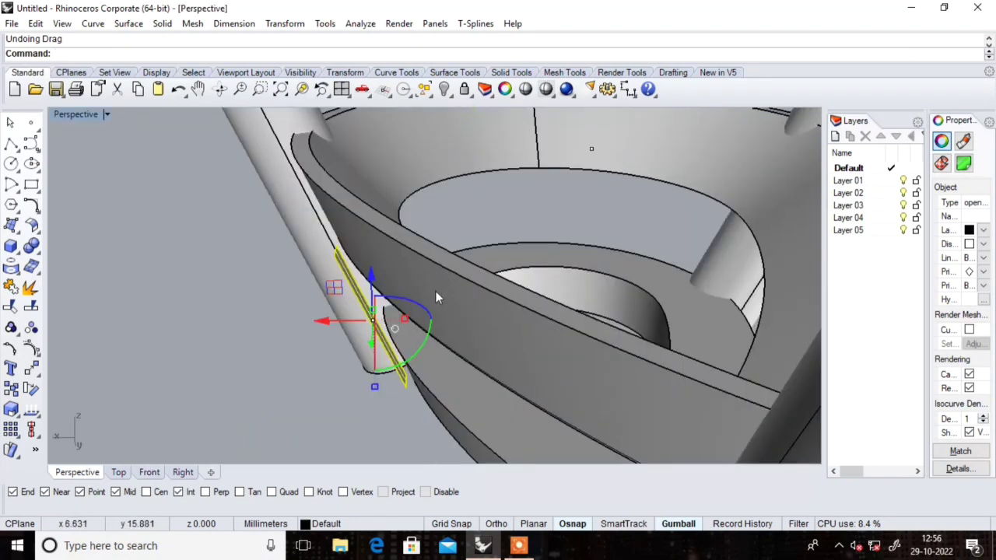
right_drag(436, 296, 450, 266)
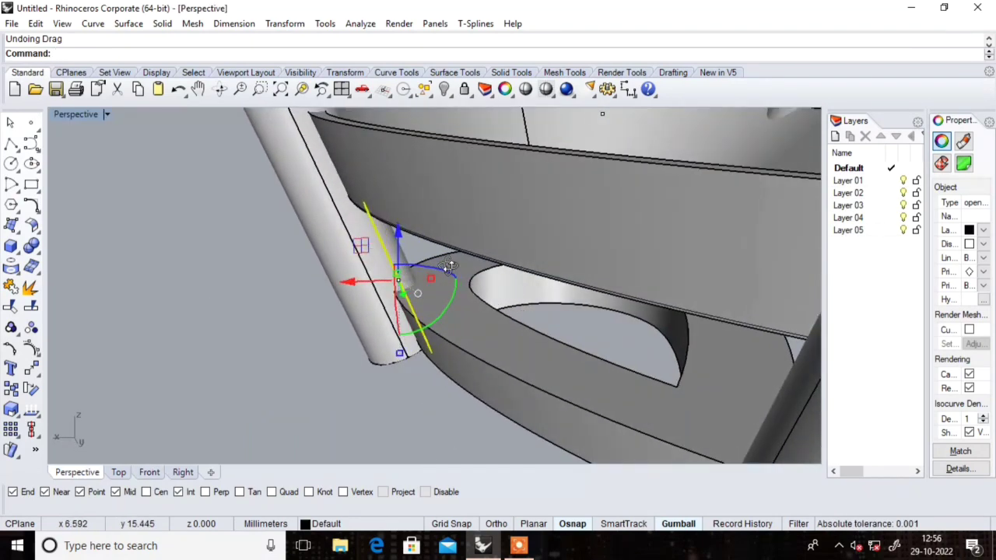
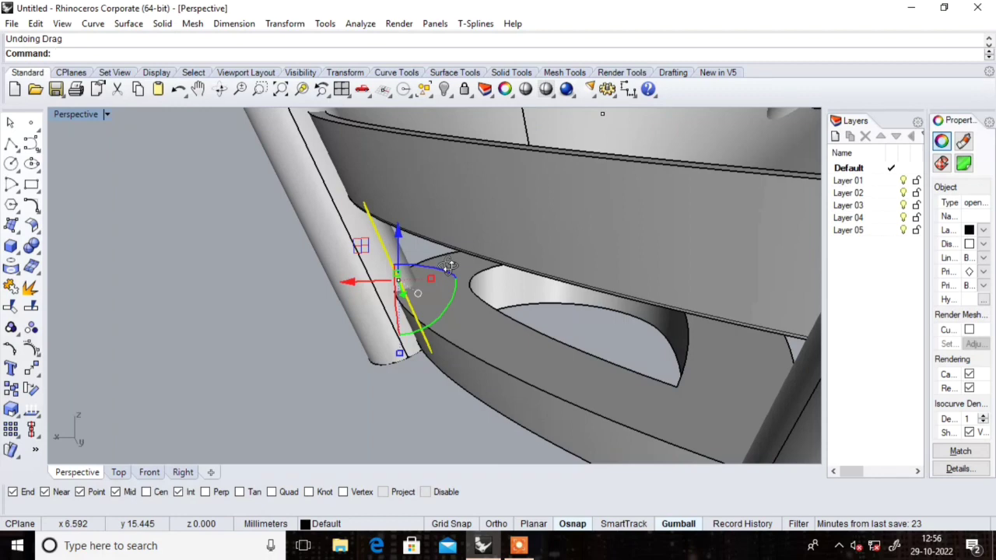
Step: Delete the thin diagonal plate inside the basket
right_drag(450, 266, 437, 268)
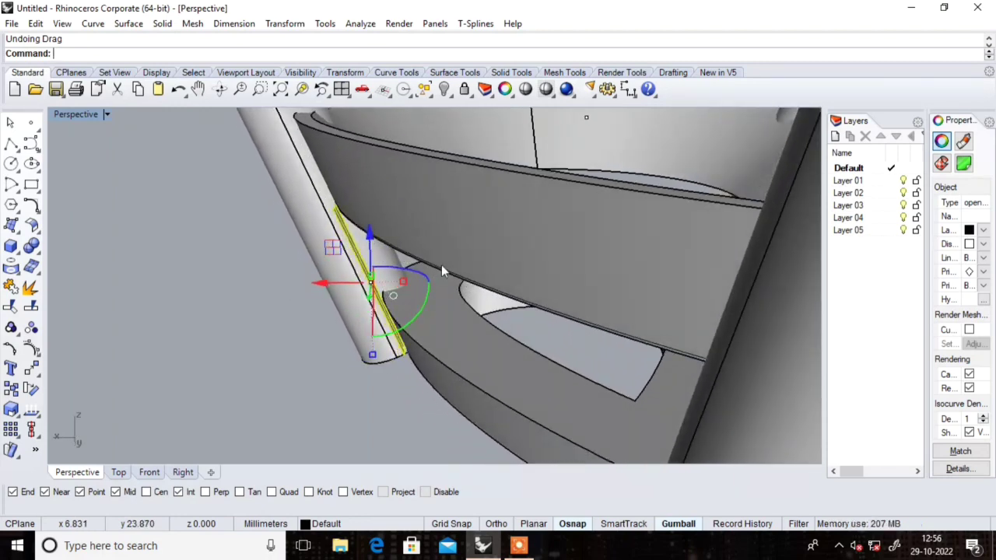
key(Escape)
mouse_move(441, 264)
right_down()
mouse_move(394, 263)
mouse_move(442, 255)
right_up()
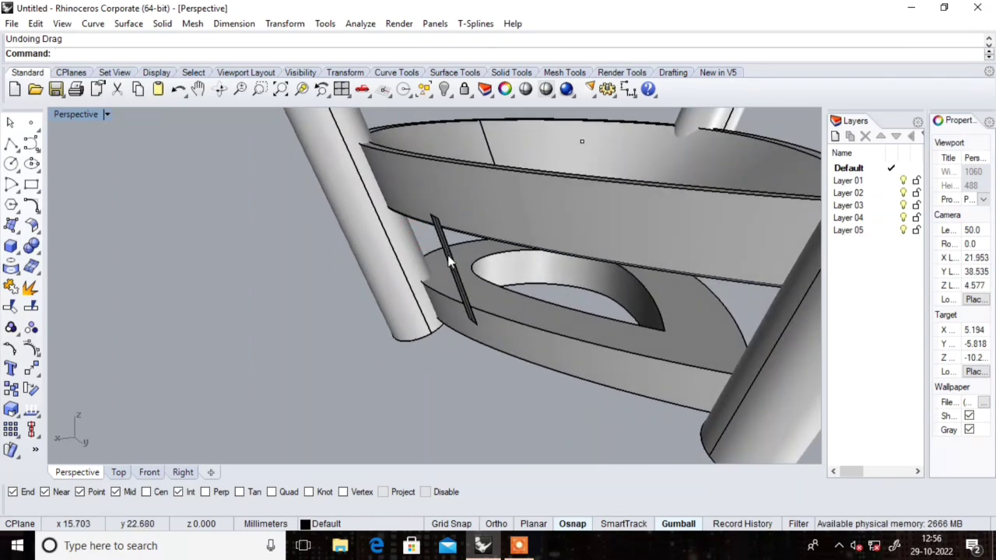
click(449, 261)
key(Escape)
scroll(445, 261, up, 2)
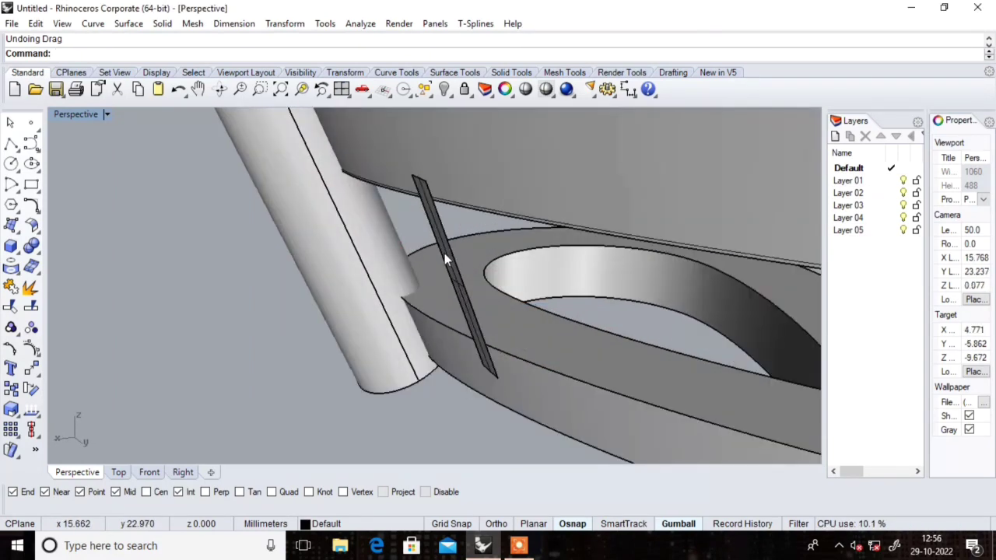
click(433, 220)
key(Delete)
Step: Delete both leftover guide lines, then view the whole ring
mouse_move(446, 237)
right_down()
mouse_move(436, 249)
mouse_move(438, 241)
right_up()
click(444, 220)
key(Delete)
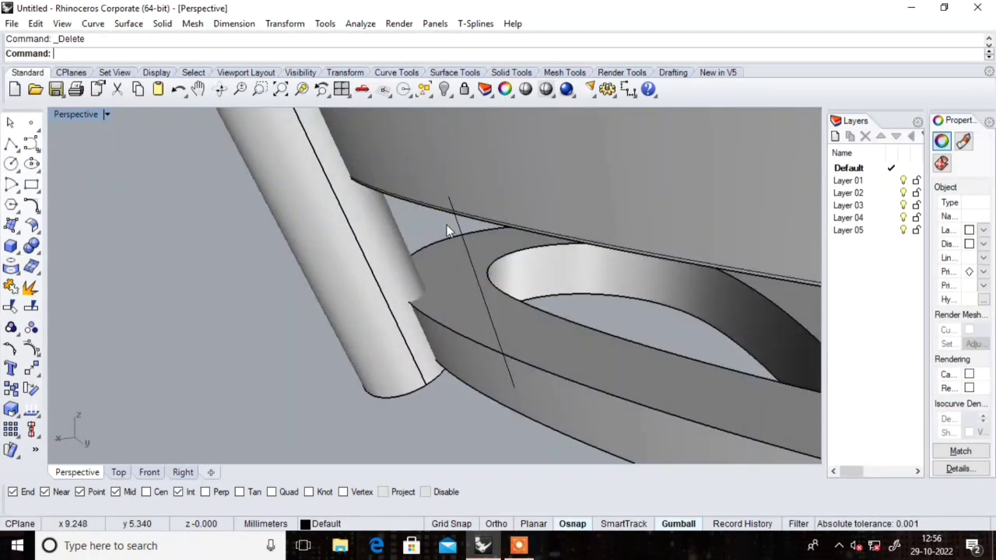
click(458, 222)
key(Delete)
scroll(444, 234, down, 3)
right_drag(434, 236, 431, 245)
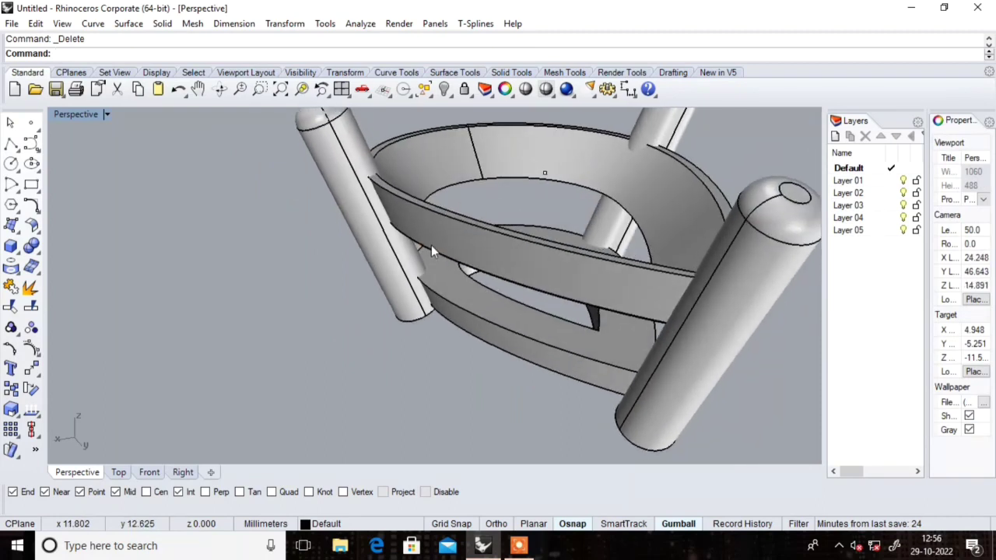
Step: Draw a straight line from the top band's edge down to the lower band
click(20, 154)
click(34, 151)
scroll(537, 203, up, 2)
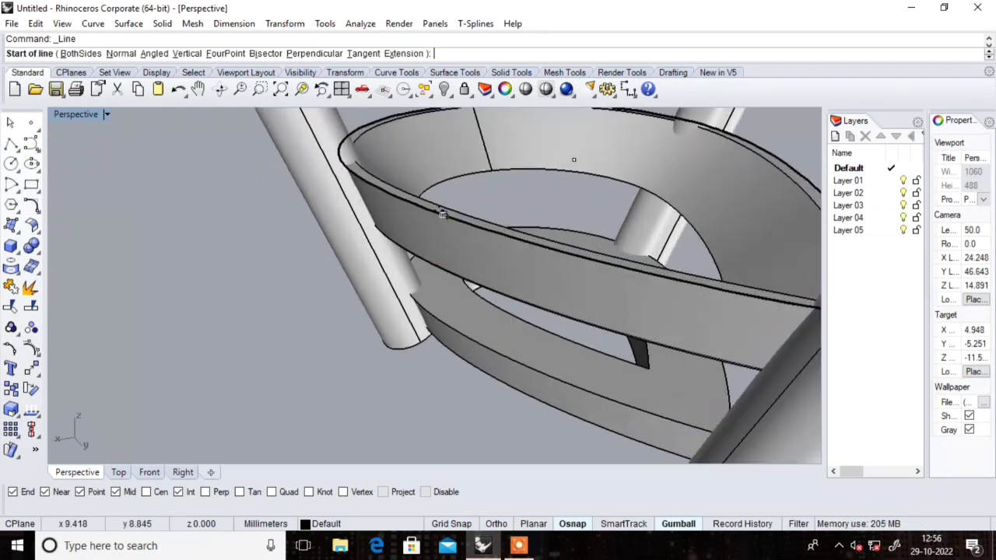
scroll(571, 160, up, 2)
mouse_move(423, 209)
right_down()
mouse_move(562, 240)
mouse_move(629, 271)
right_up()
click(661, 281)
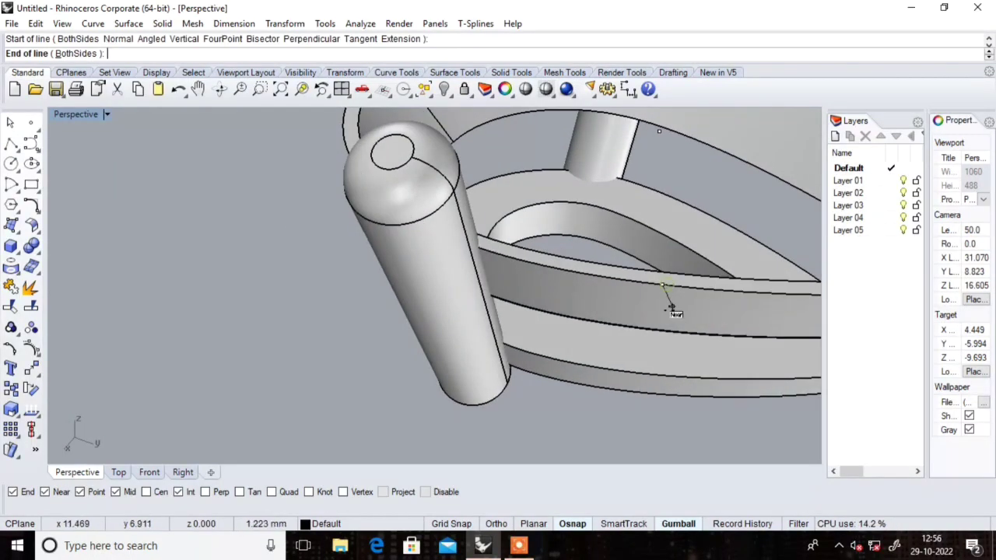
mouse_move(735, 290)
right_down()
mouse_move(577, 269)
mouse_move(533, 355)
mouse_move(542, 384)
mouse_move(572, 376)
right_up()
click(537, 363)
scroll(535, 358, down, 5)
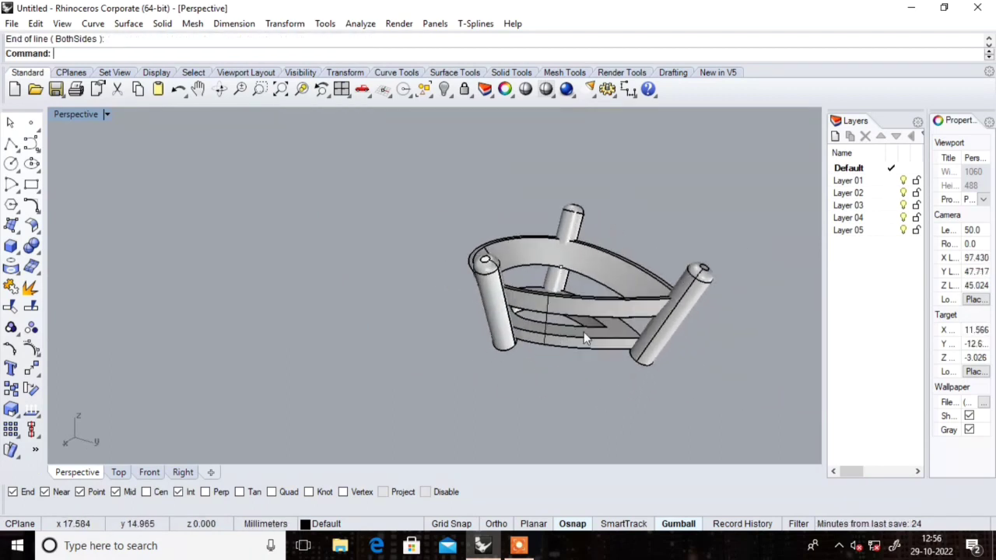
mouse_move(584, 333)
right_down()
mouse_move(607, 358)
mouse_move(615, 342)
right_up()
scroll(549, 323, up, 2)
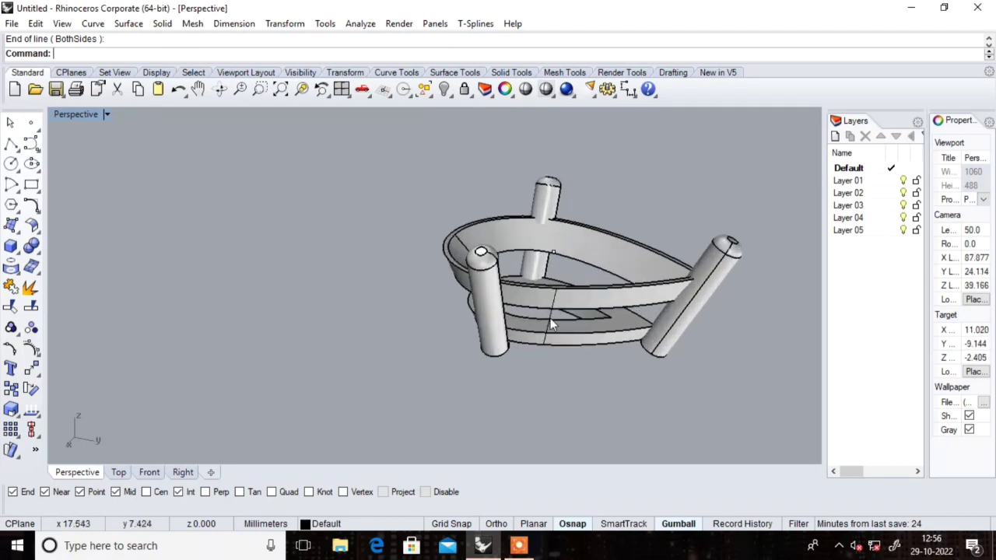
click(563, 326)
click(588, 356)
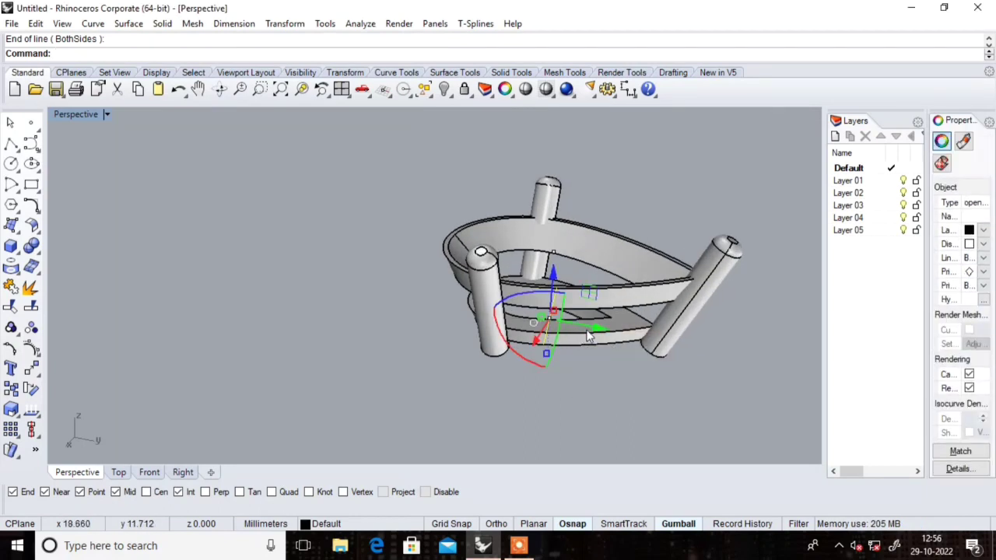
key(Escape)
Step: Repeat Line to draw a second line from the top band edge to the lower band
key(Return)
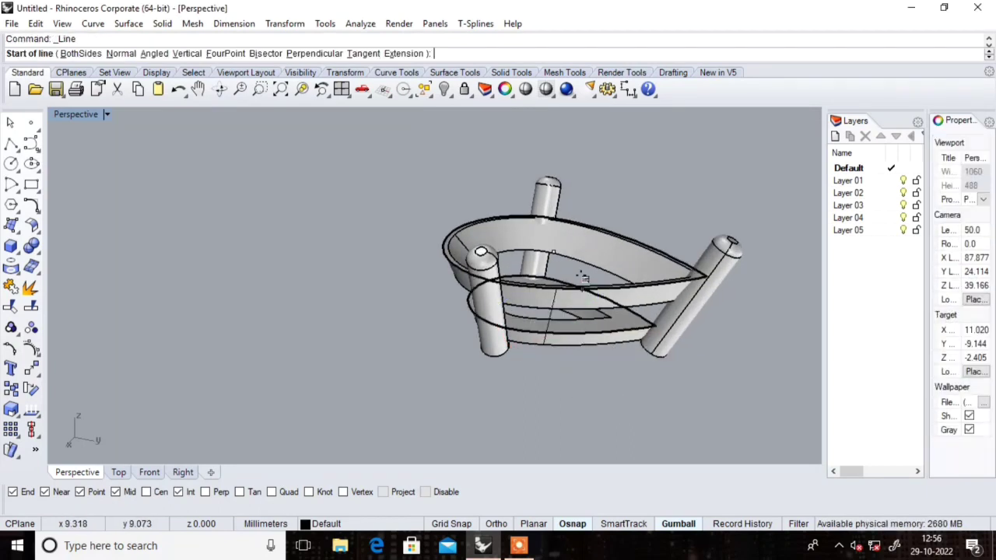
scroll(610, 315, up, 4)
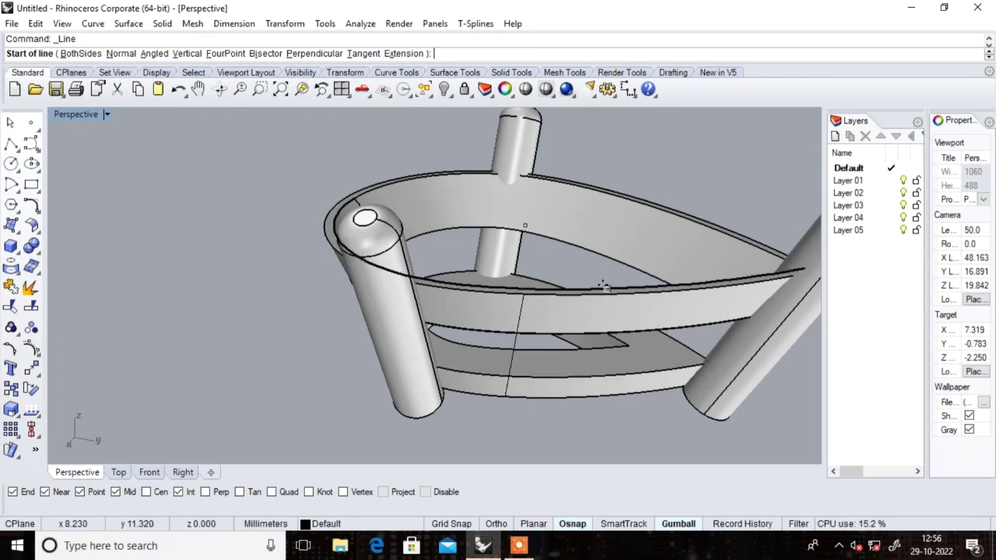
scroll(597, 291, up, 5)
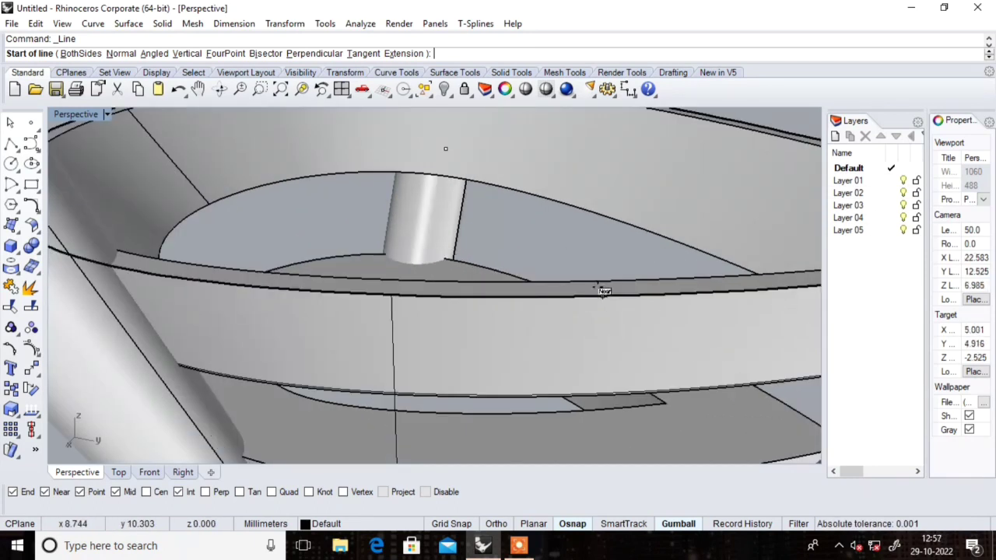
click(598, 289)
scroll(595, 290, down, 5)
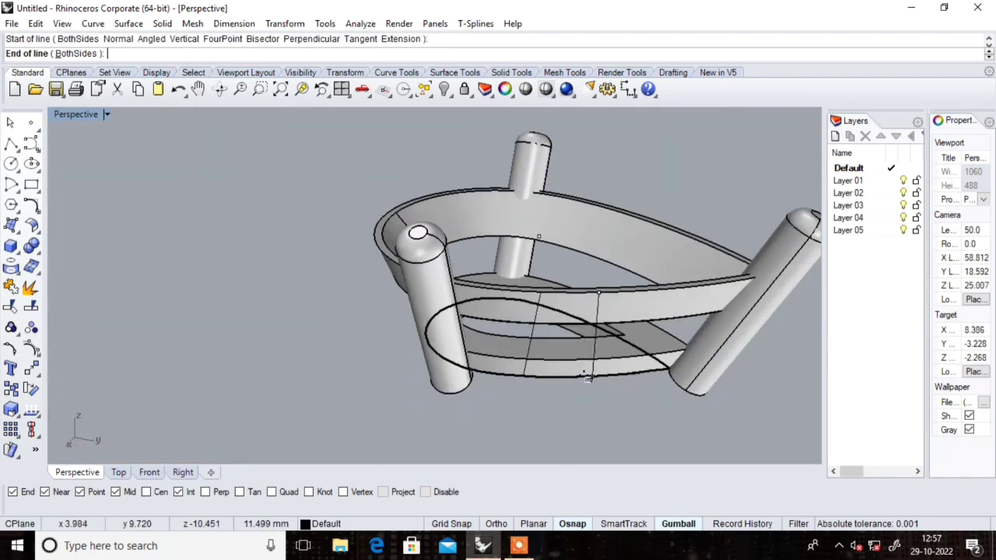
click(588, 378)
right_drag(589, 380, 574, 338)
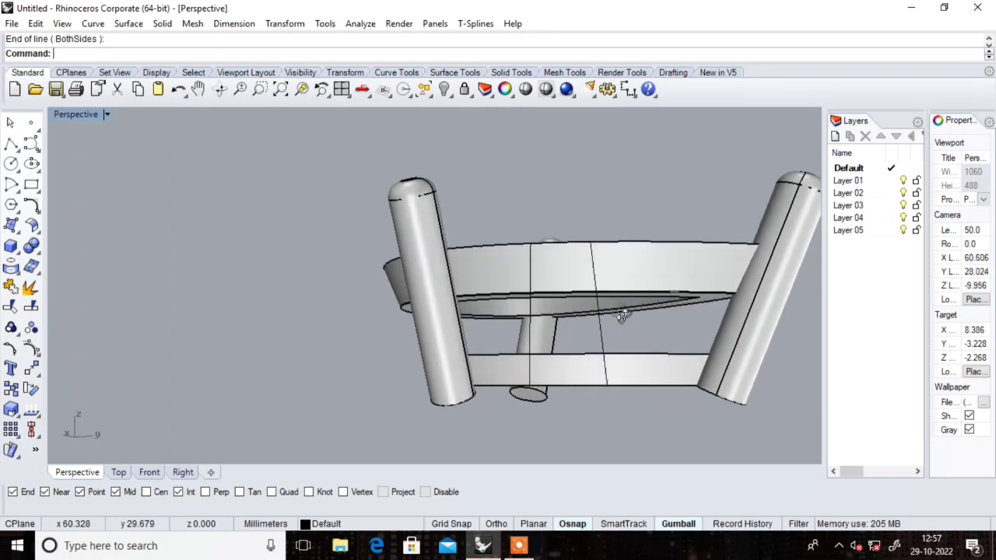
right_drag(617, 343, 657, 331)
right_click(657, 331)
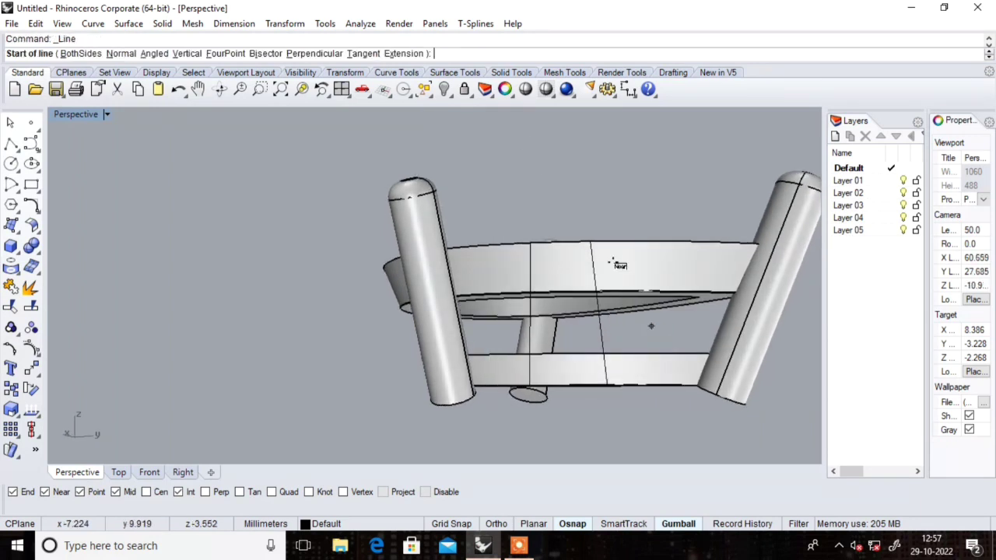
Step: Switch to four viewports and zoom into the Right and Perspective views
click(347, 90)
scroll(562, 324, up, 3)
scroll(562, 323, up, 3)
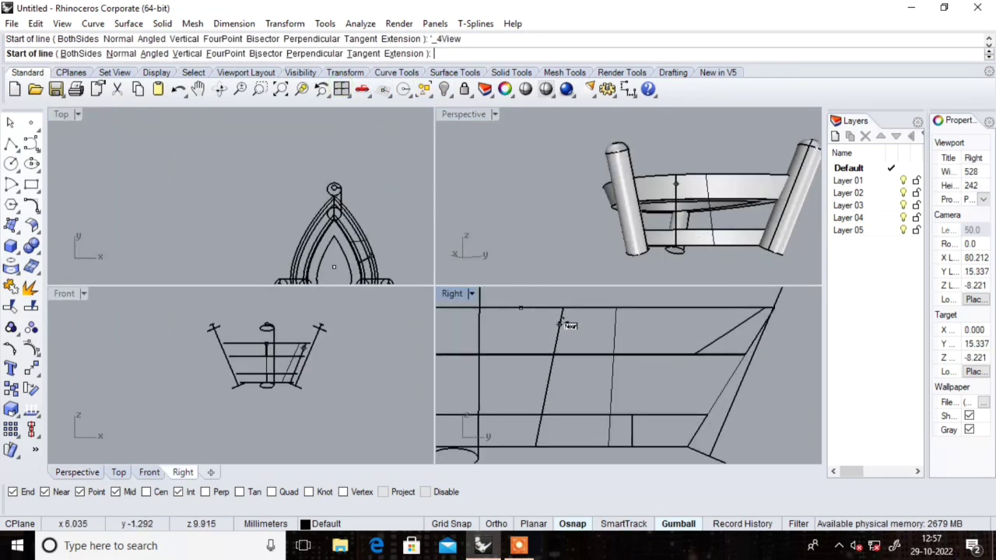
scroll(562, 324, up, 2)
right_drag(577, 309, 561, 349)
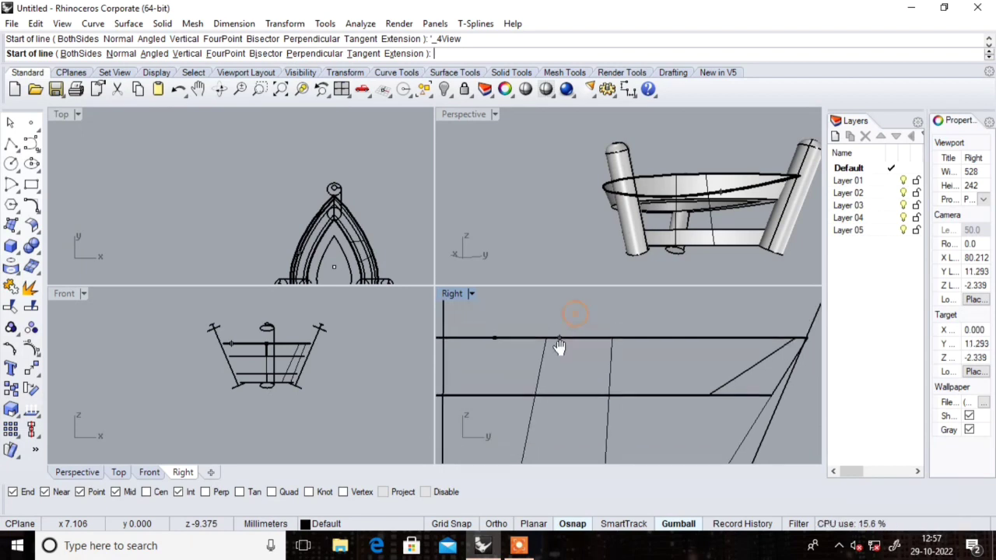
mouse_move(597, 280)
right_down()
mouse_move(665, 191)
mouse_move(589, 282)
mouse_move(571, 334)
right_up()
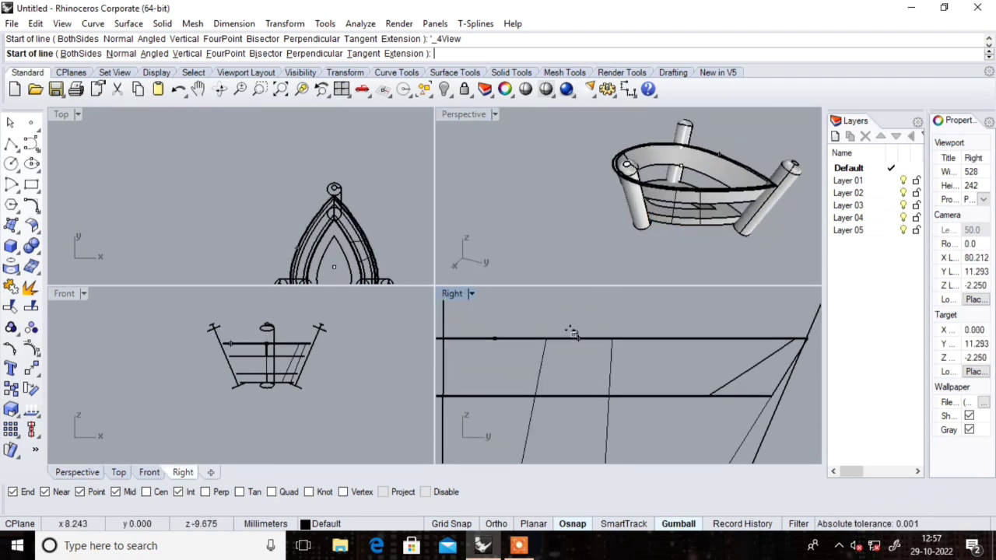
scroll(698, 167, up, 3)
scroll(698, 168, up, 2)
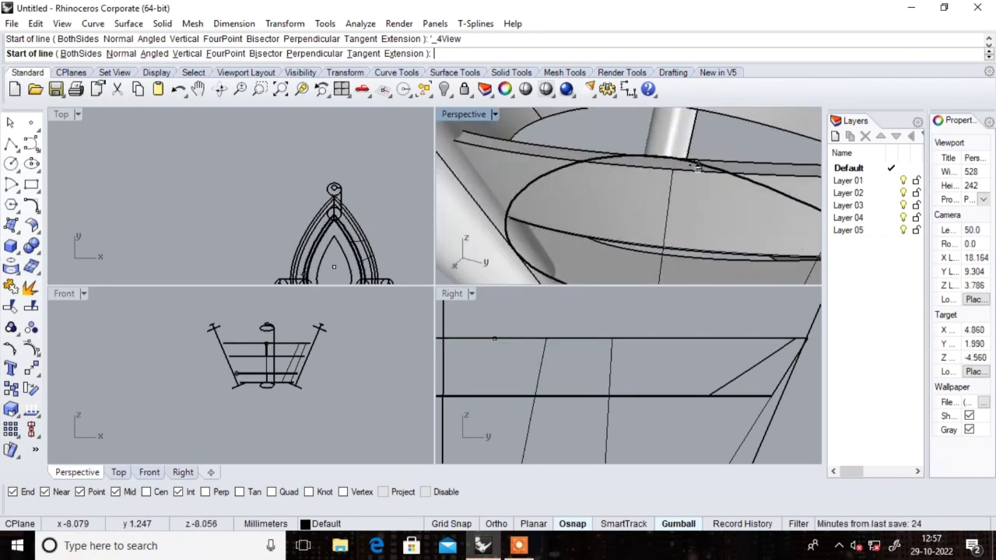
scroll(698, 167, up, 2)
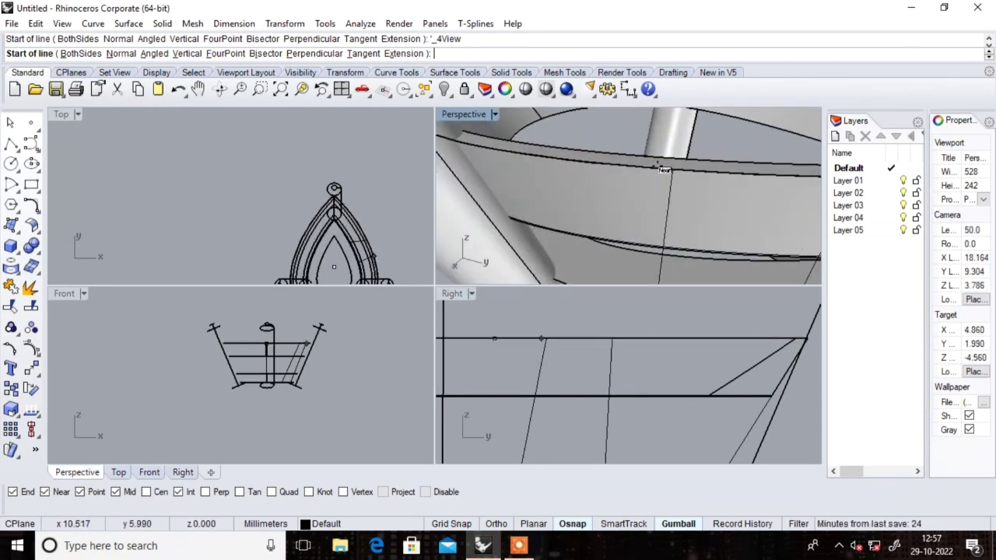
scroll(688, 170, down, 5)
right_click(596, 307)
scroll(596, 311, down, 5)
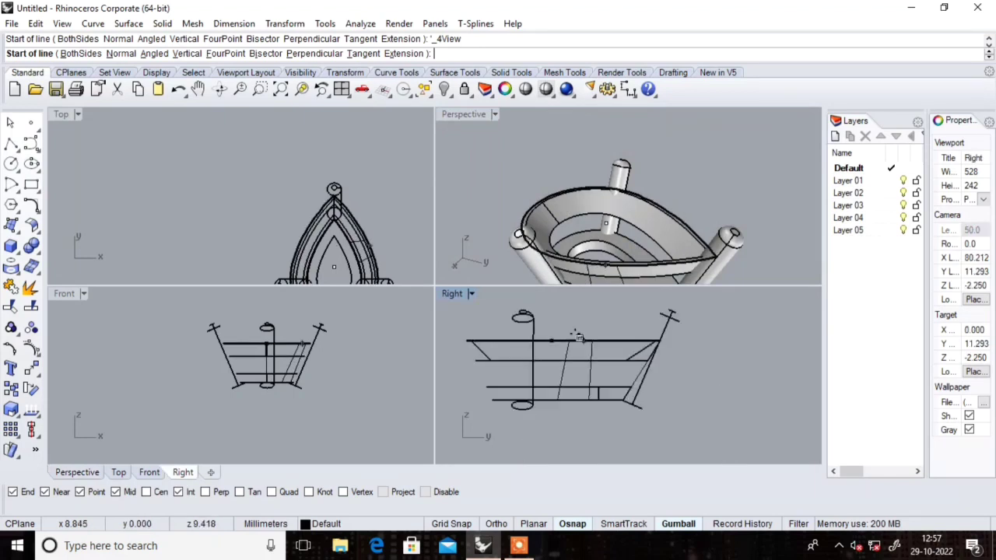
scroll(576, 335, up, 2)
scroll(574, 341, up, 2)
scroll(580, 327, up, 2)
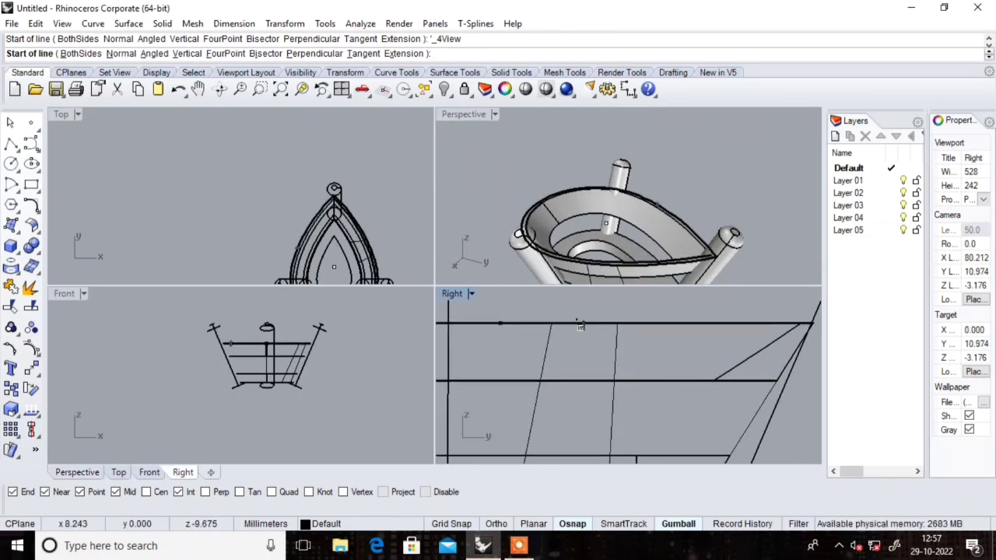
scroll(608, 226, down, 3)
Step: Place a new line's start point on the top rim, leaving its end unplaced
mouse_move(591, 206)
right_down()
mouse_move(560, 239)
mouse_move(622, 215)
mouse_move(685, 124)
right_up()
scroll(605, 227, up, 5)
scroll(605, 227, up, 3)
scroll(552, 223, up, 3)
click(615, 200)
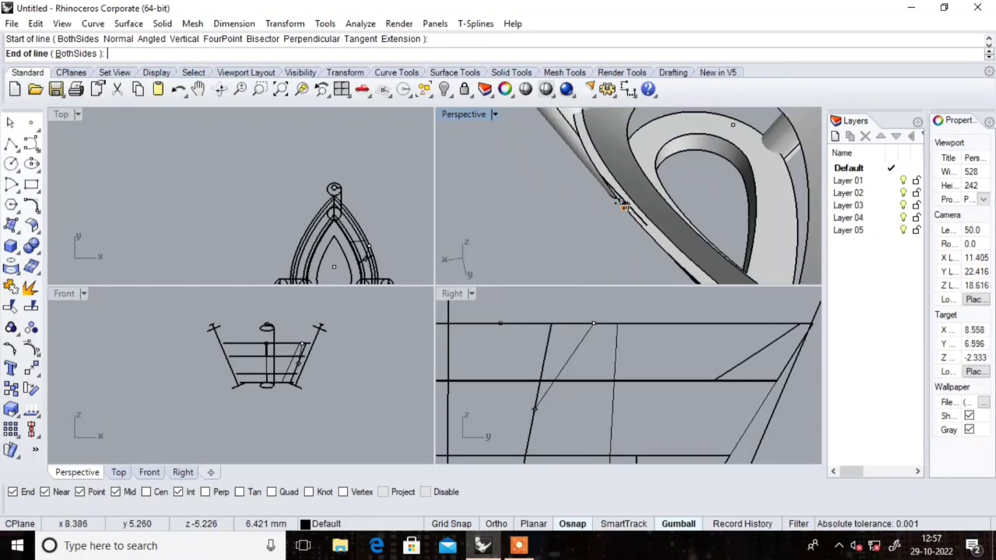
scroll(688, 126, down, 5)
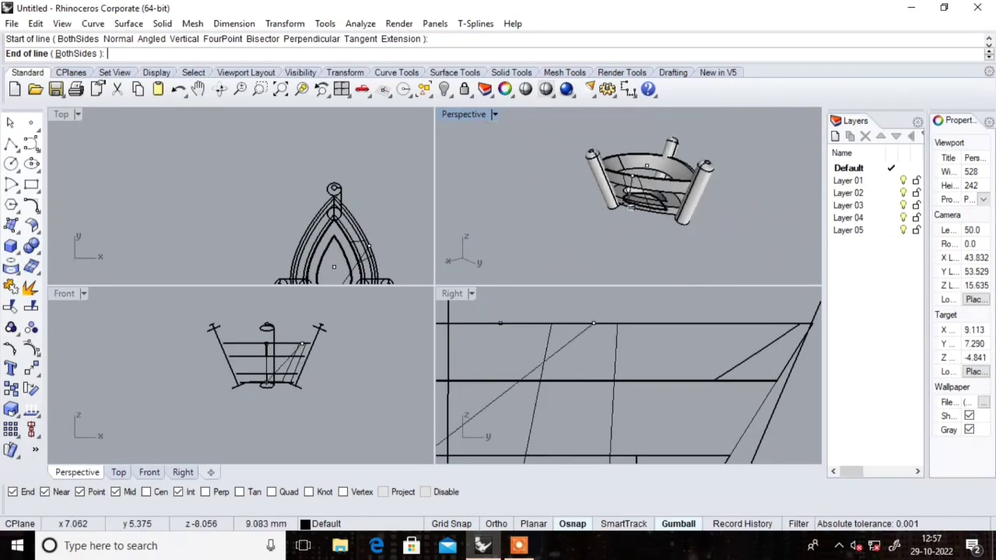
right_drag(661, 156, 653, 195)
scroll(592, 379, down, 3)
scroll(596, 393, up, 1)
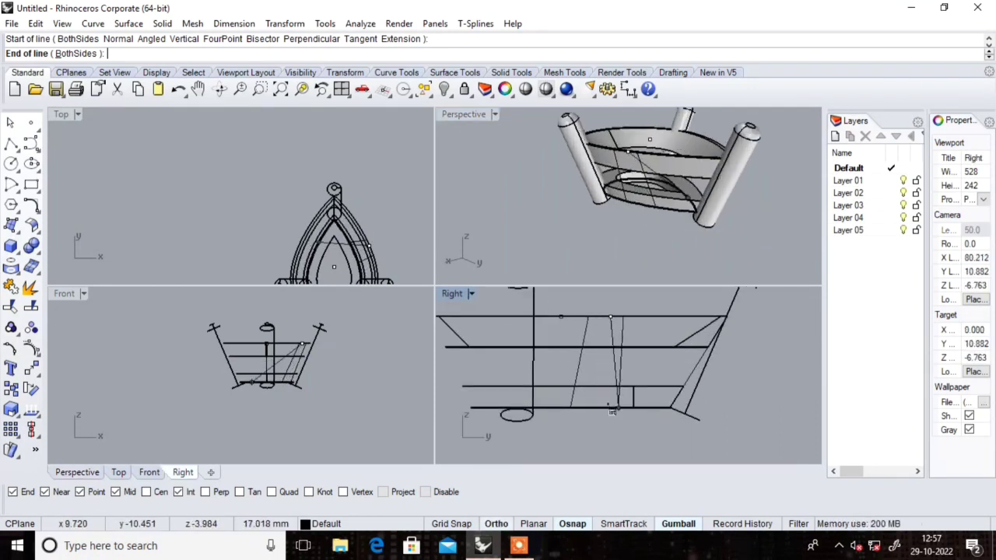
scroll(611, 411, up, 2)
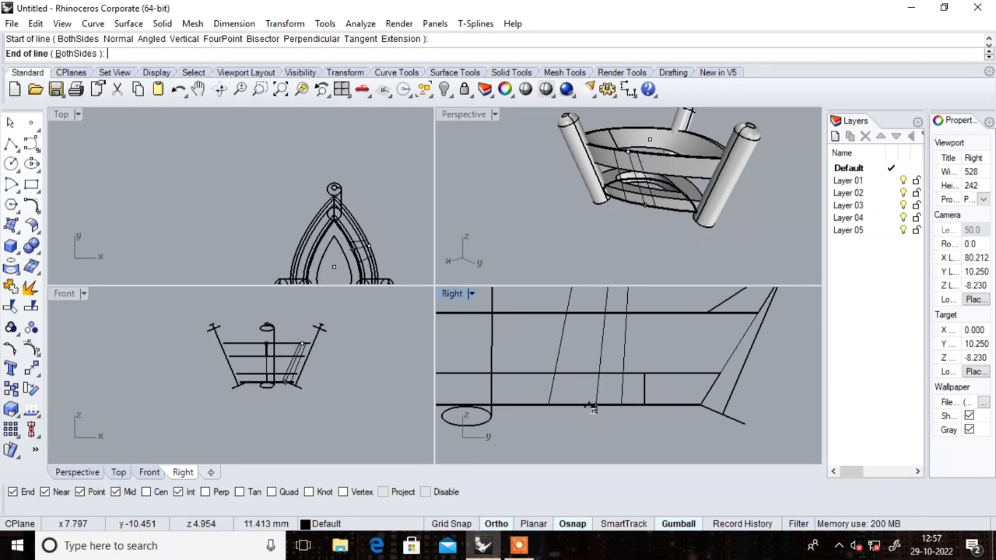
scroll(600, 400, down, 3)
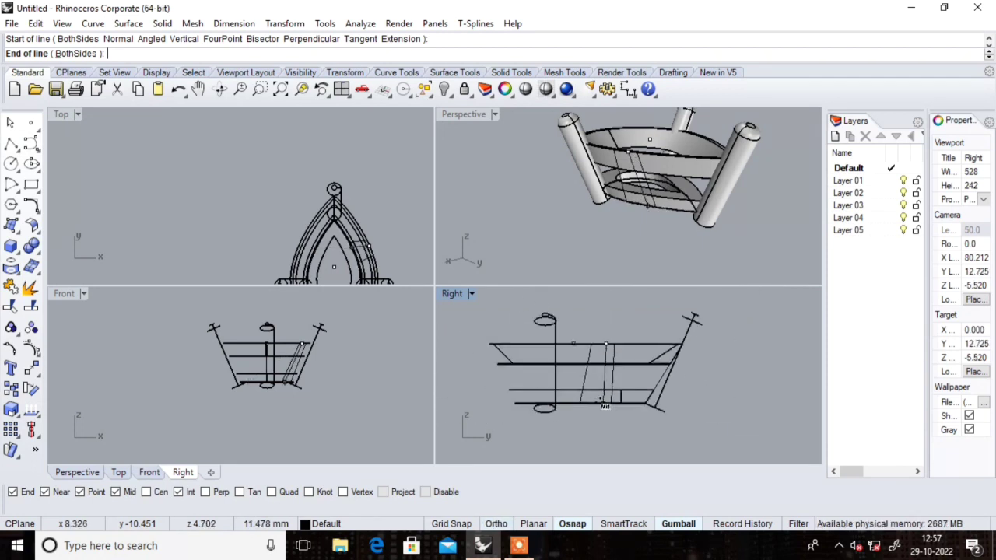
scroll(600, 400, up, 2)
scroll(610, 399, up, 3)
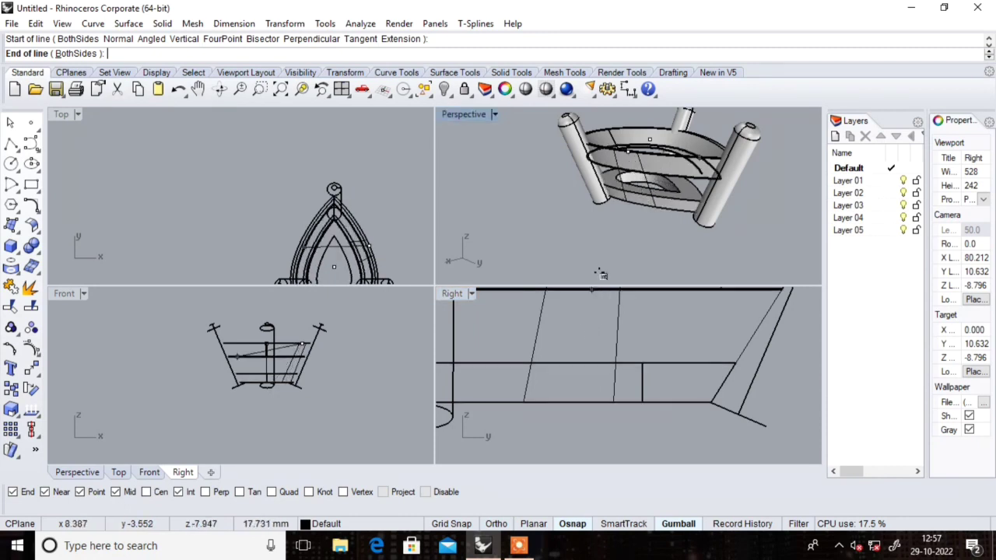
scroll(637, 208, up, 2)
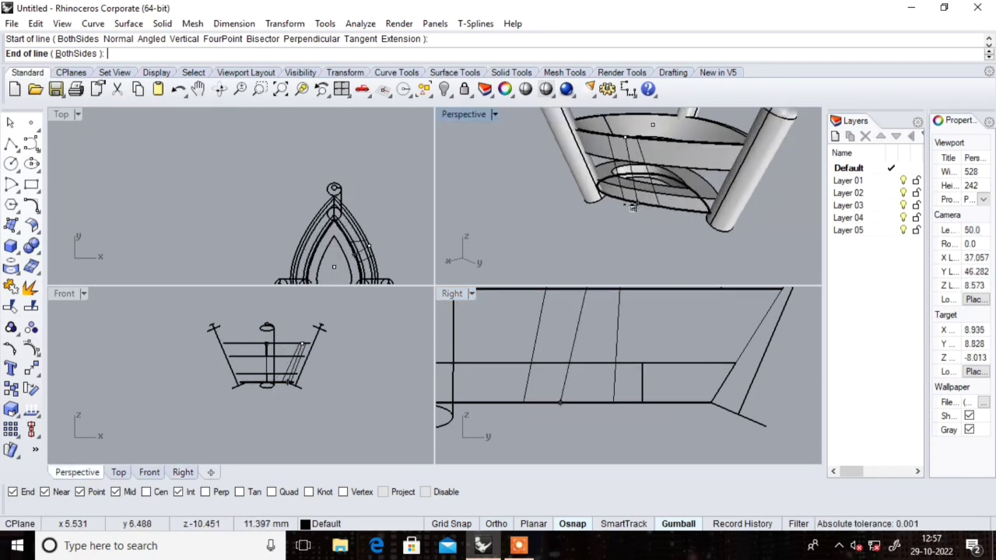
Step: Finish the stray line and delete it
click(634, 209)
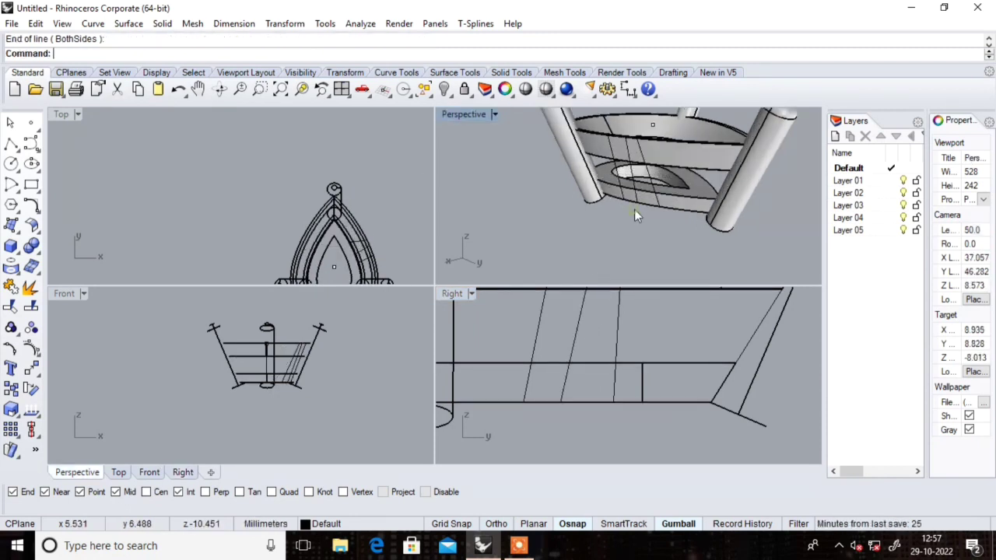
click(621, 171)
key(Delete)
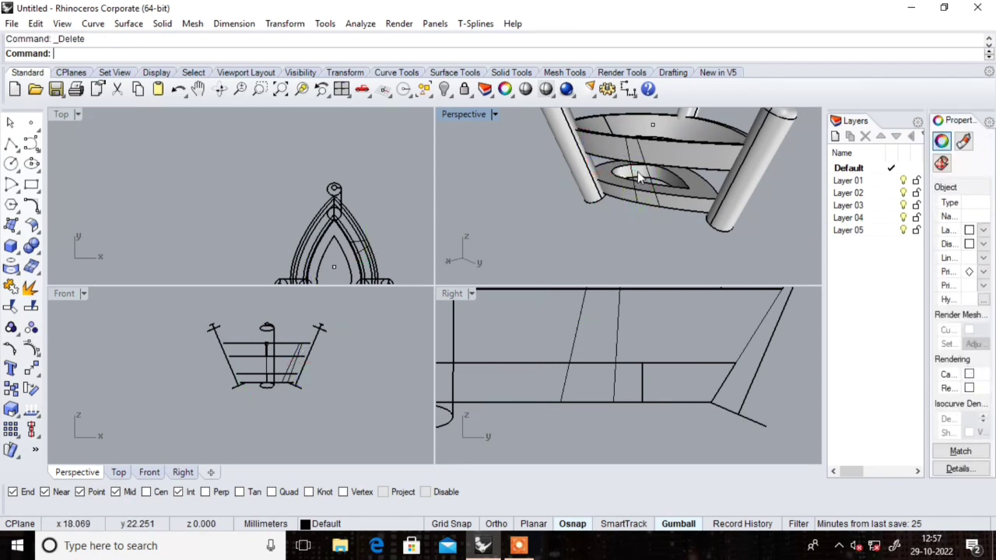
click(653, 177)
scroll(669, 187, down, 5)
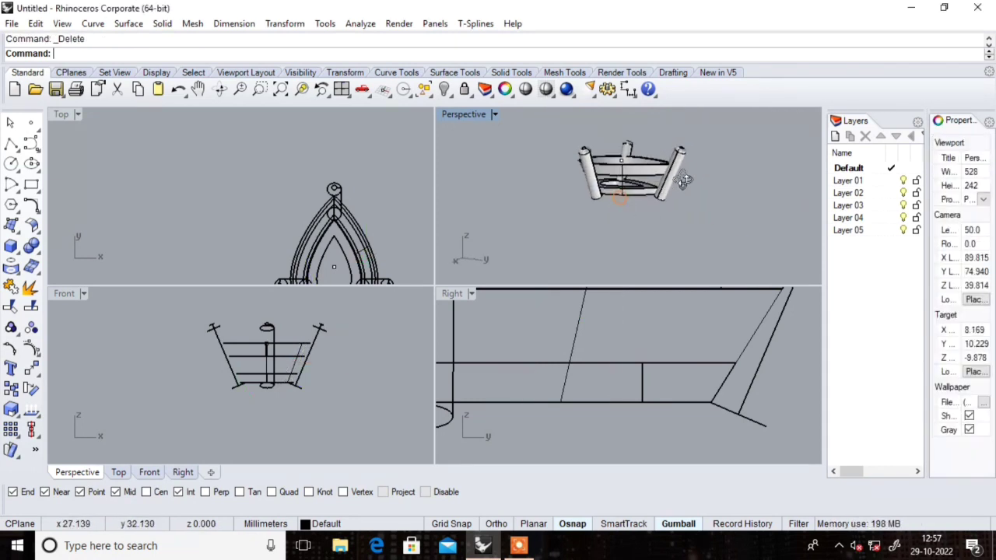
right_drag(669, 187, 692, 173)
scroll(626, 189, up, 5)
right_drag(611, 190, 608, 192)
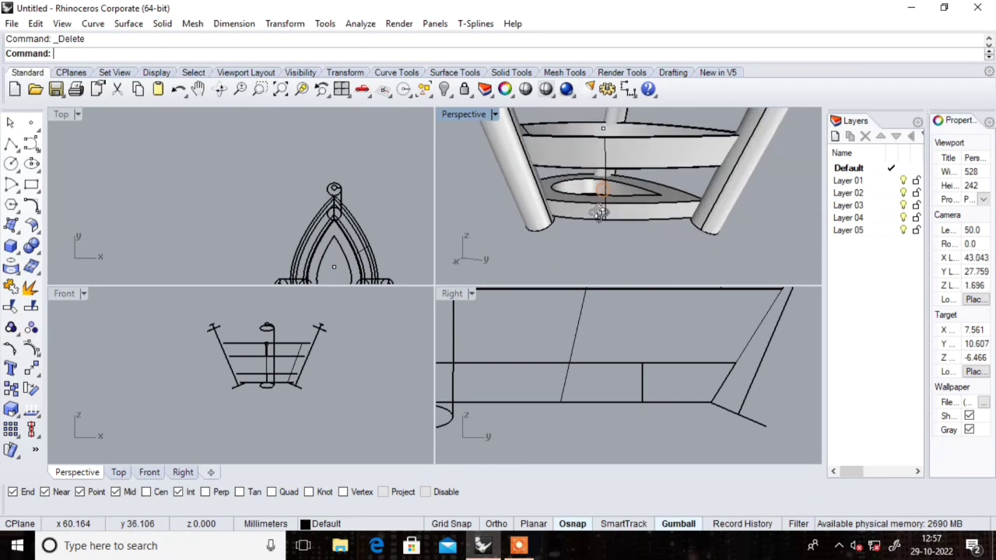
scroll(609, 193, up, 2)
Step: Copy and paste the diagonal curve on the inner band in place
click(609, 191)
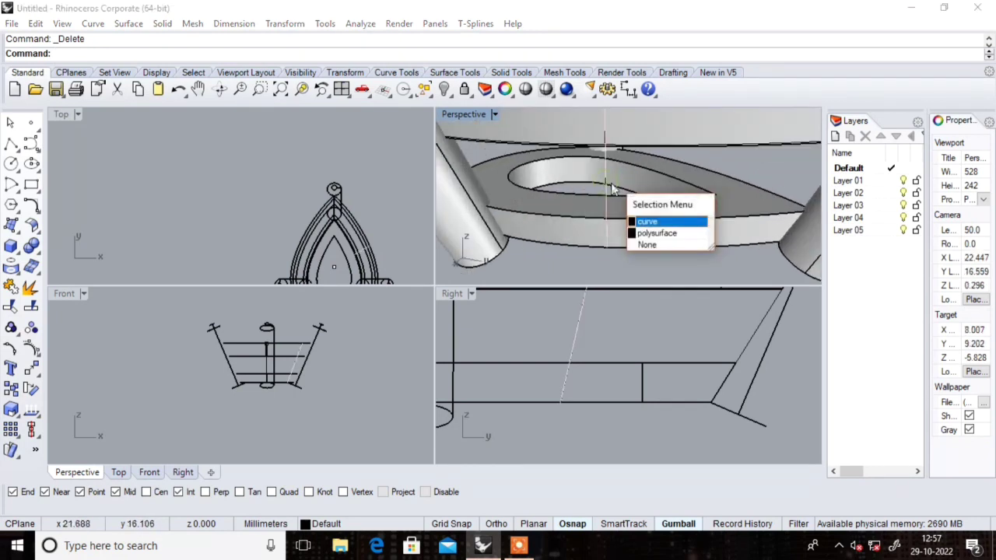
click(651, 225)
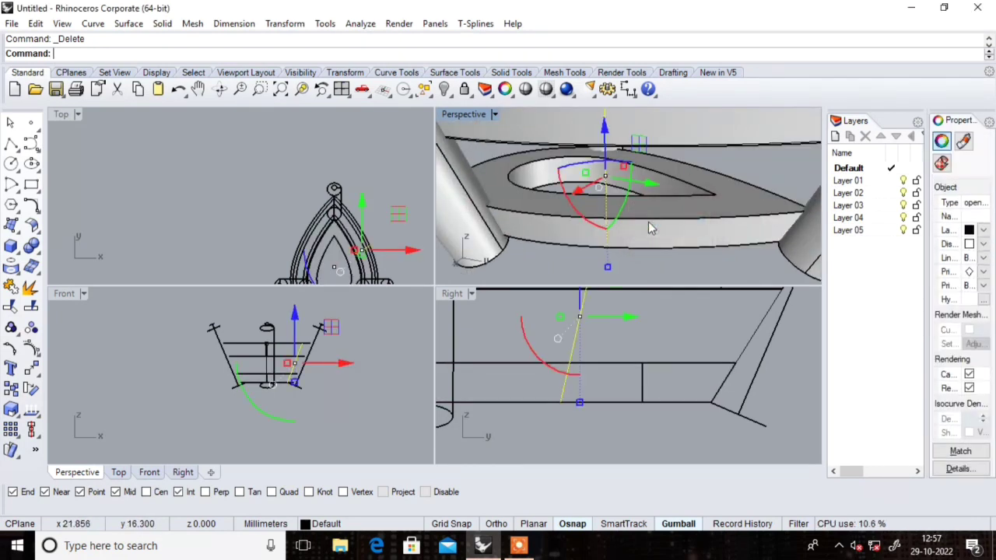
key(ctrl+c)
key(ctrl+v)
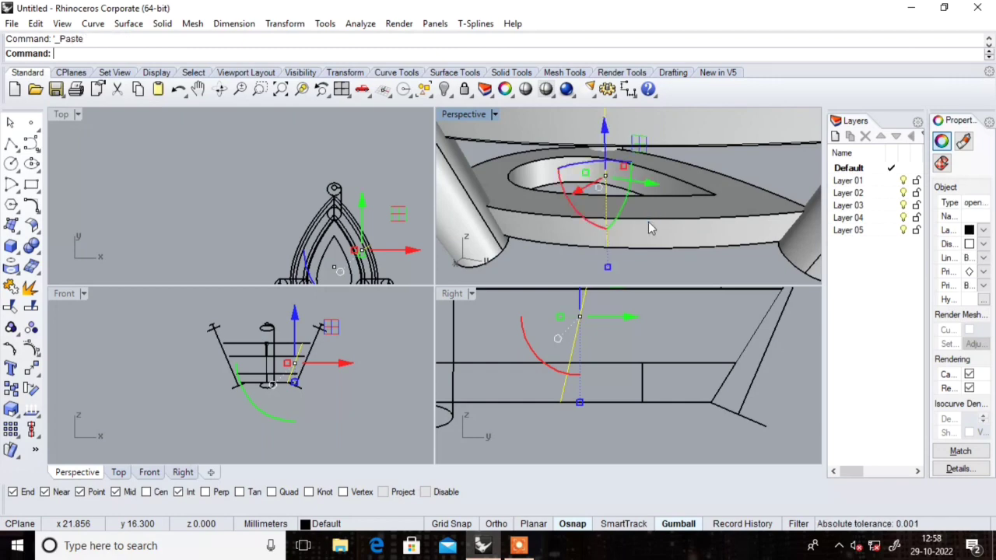
scroll(646, 222, down, 2)
scroll(609, 195, down, 2)
scroll(609, 195, up, 3)
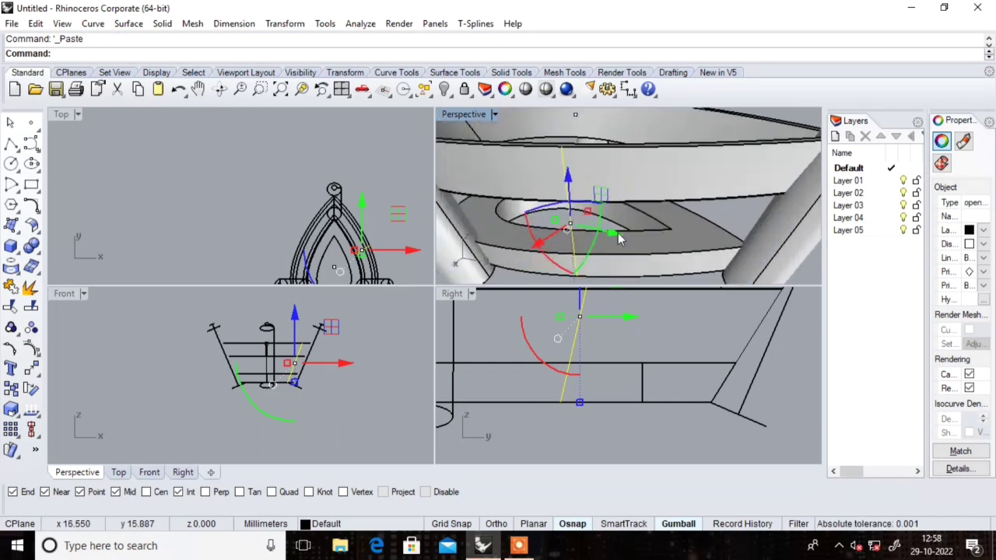
right_drag(617, 239, 522, 202)
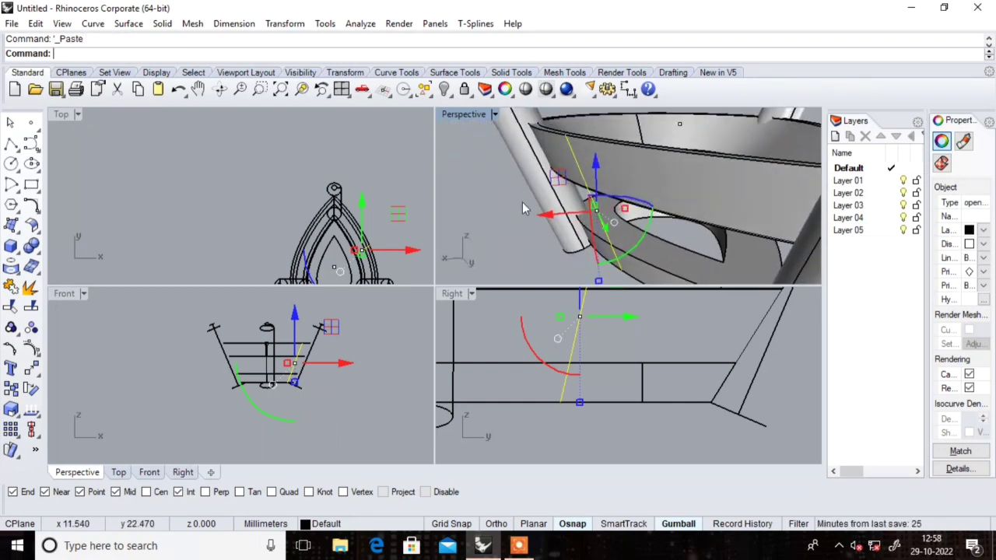
Step: Undo an accidental drag of the diagonal curve and reselect it
key(Escape)
click(580, 159)
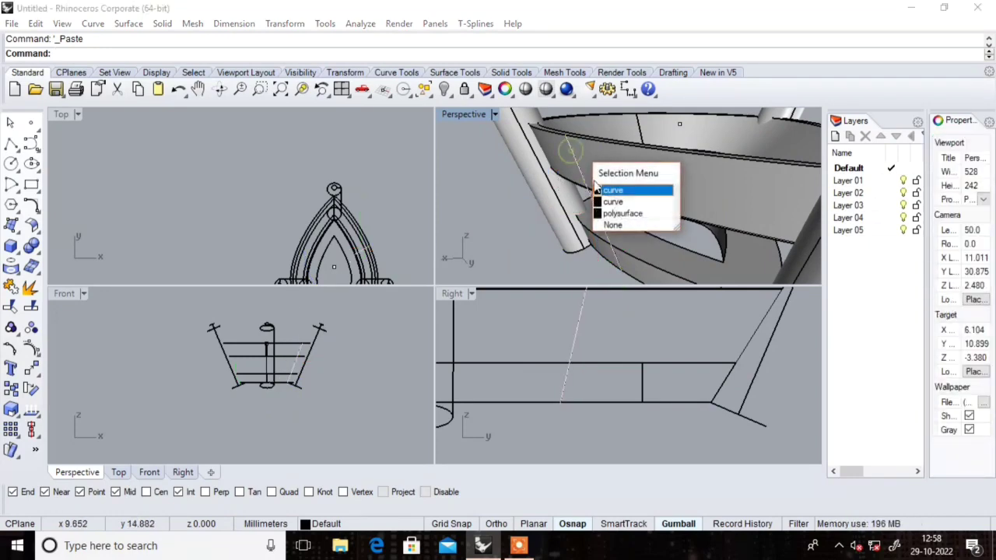
click(611, 190)
scroll(574, 339, down, 3)
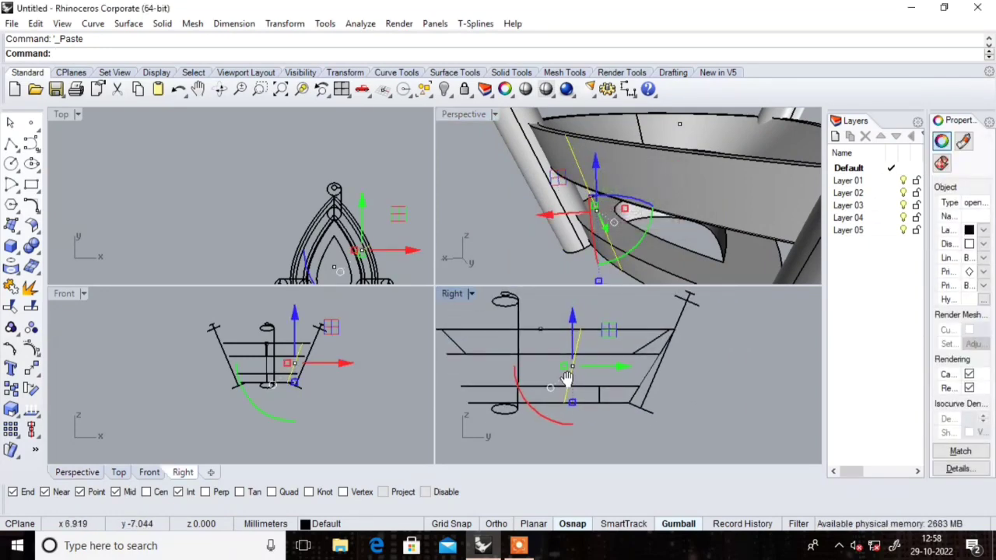
drag(621, 363, 622, 368)
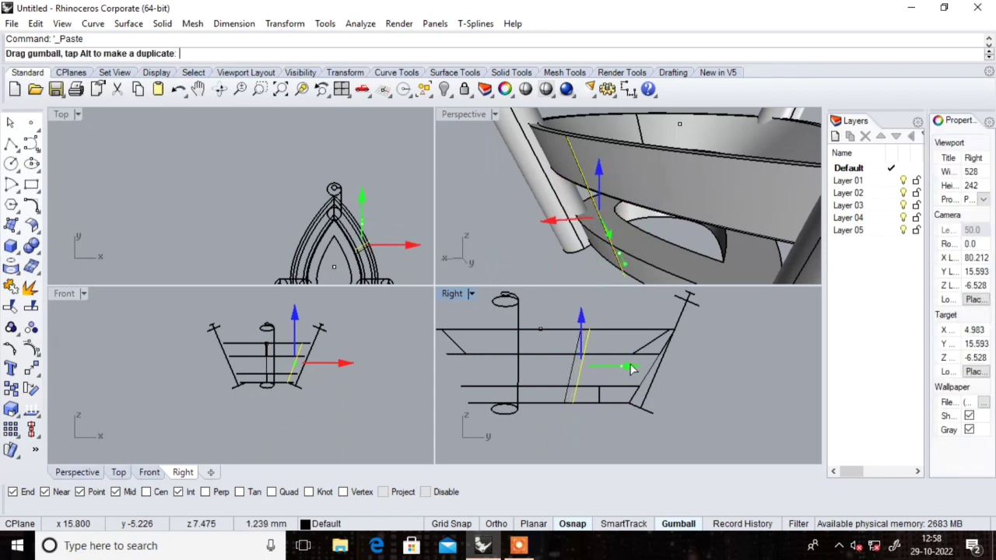
key(ctrl+z)
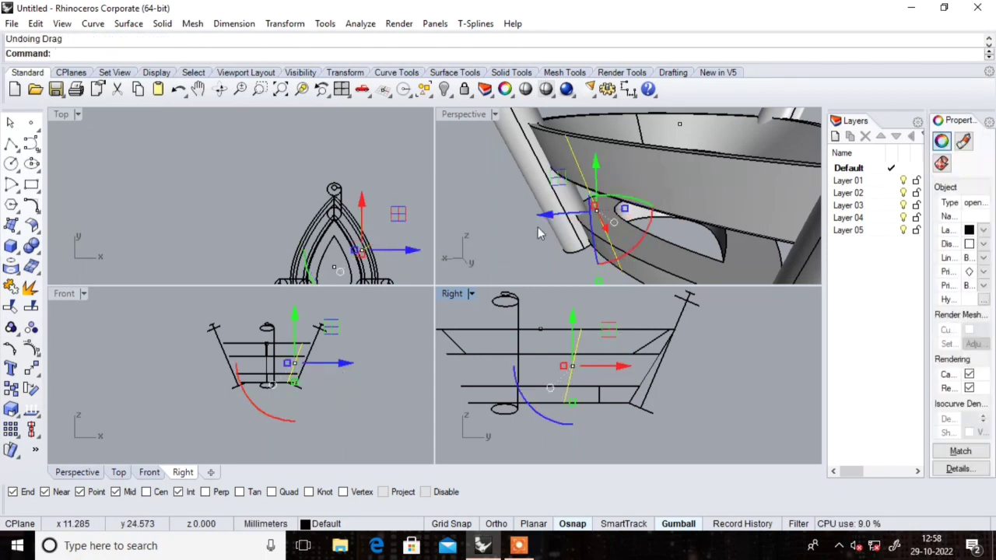
key(Escape)
right_drag(583, 162, 572, 183)
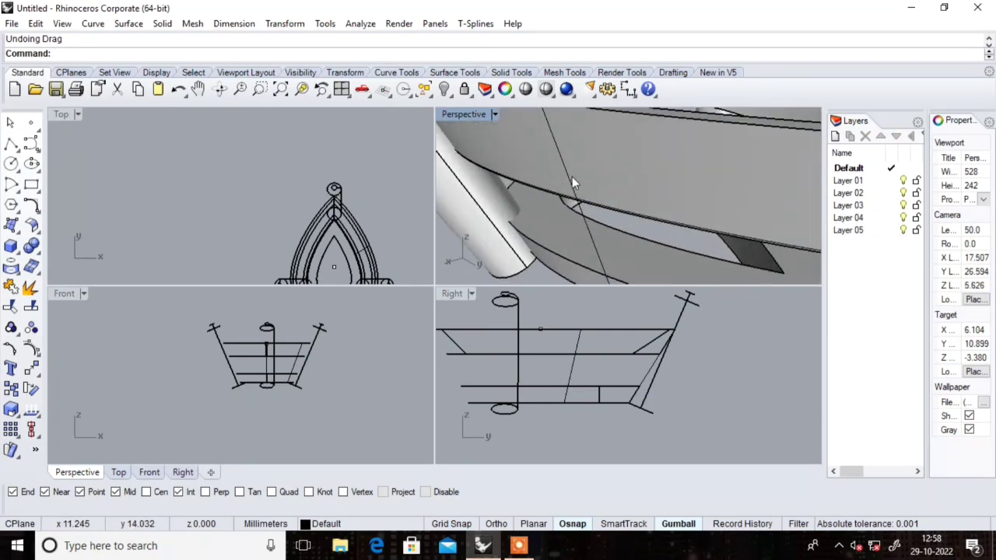
click(569, 175)
click(603, 211)
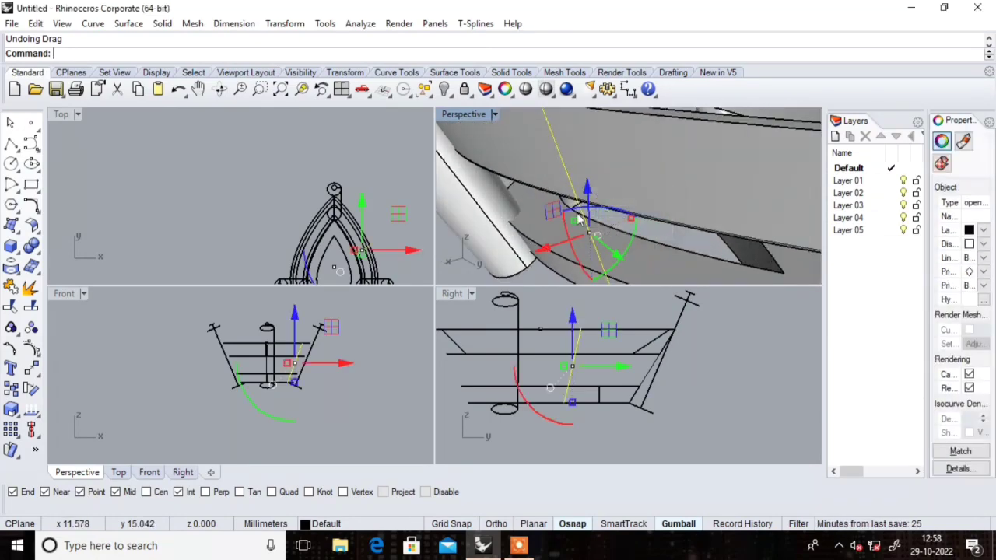
click(39, 211)
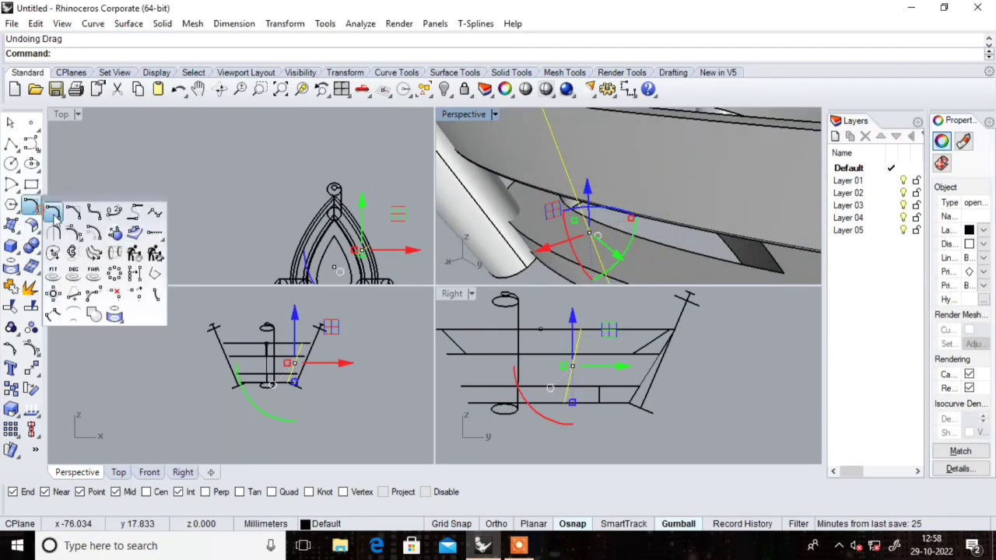
Step: Offset the diagonal curve on the upper band surface by 0.8
click(132, 232)
click(623, 179)
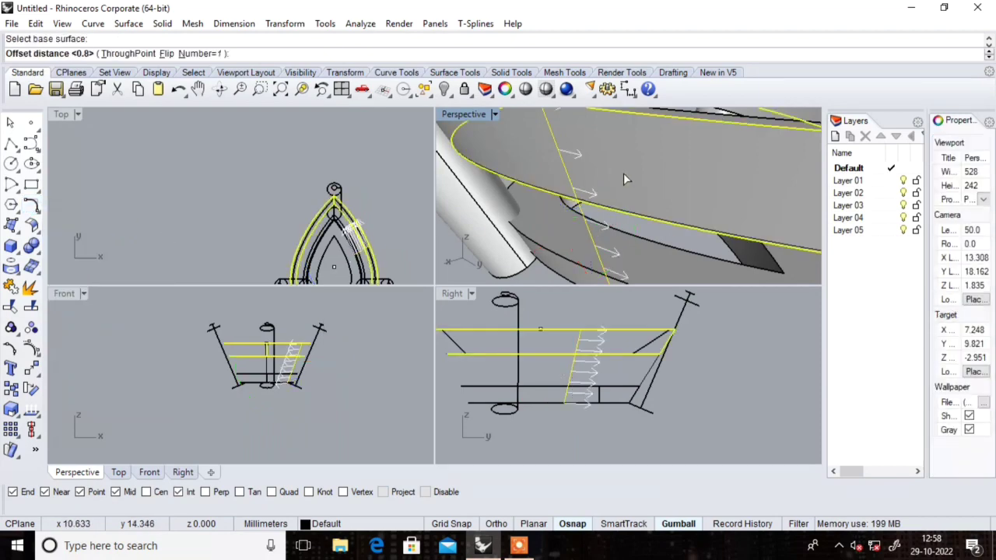
text(1)
key(Return)
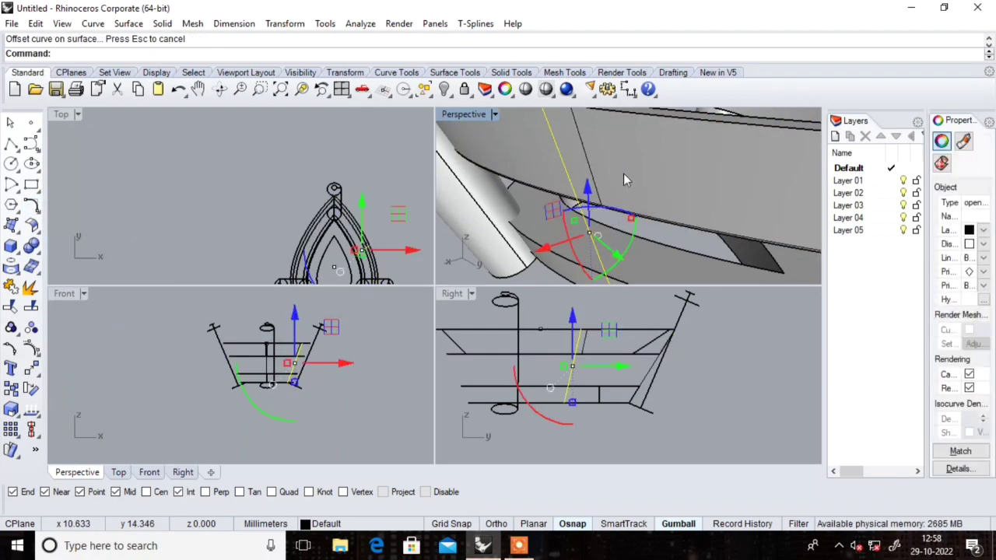
key(Escape)
scroll(623, 191, down, 5)
scroll(620, 204, up, 2)
scroll(615, 209, up, 2)
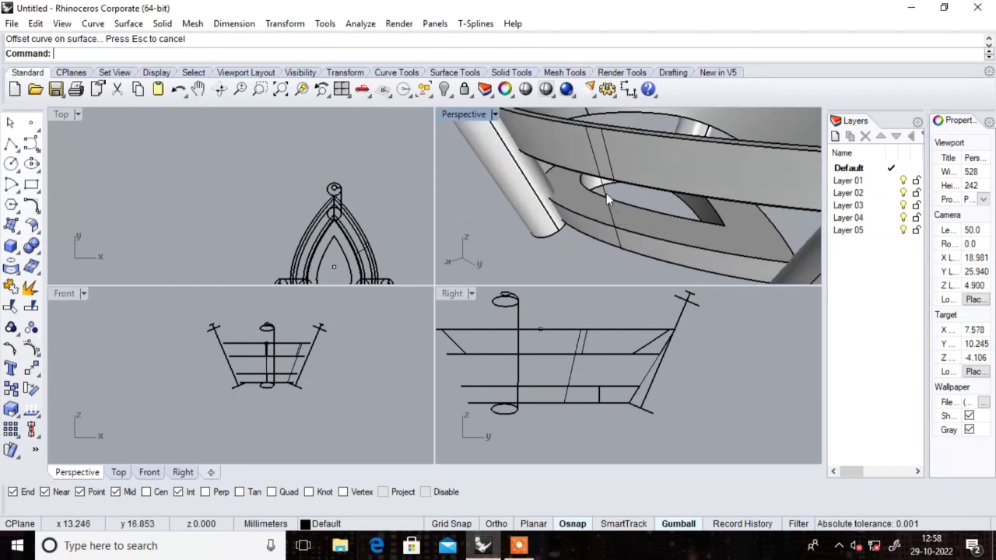
Step: Reselect the diagonal curve from among the overlapping objects on the band
click(607, 193)
click(632, 223)
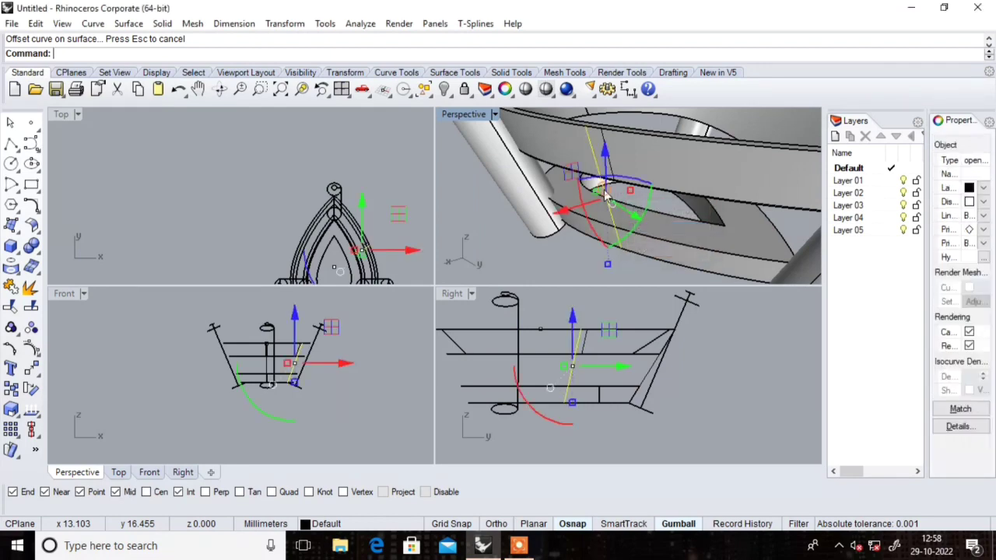
click(651, 253)
key(Return)
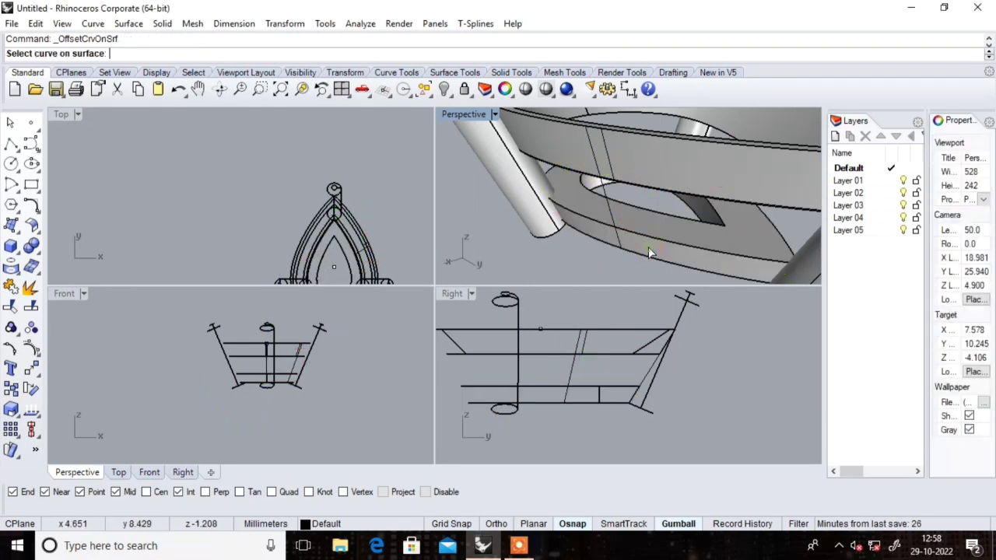
click(615, 214)
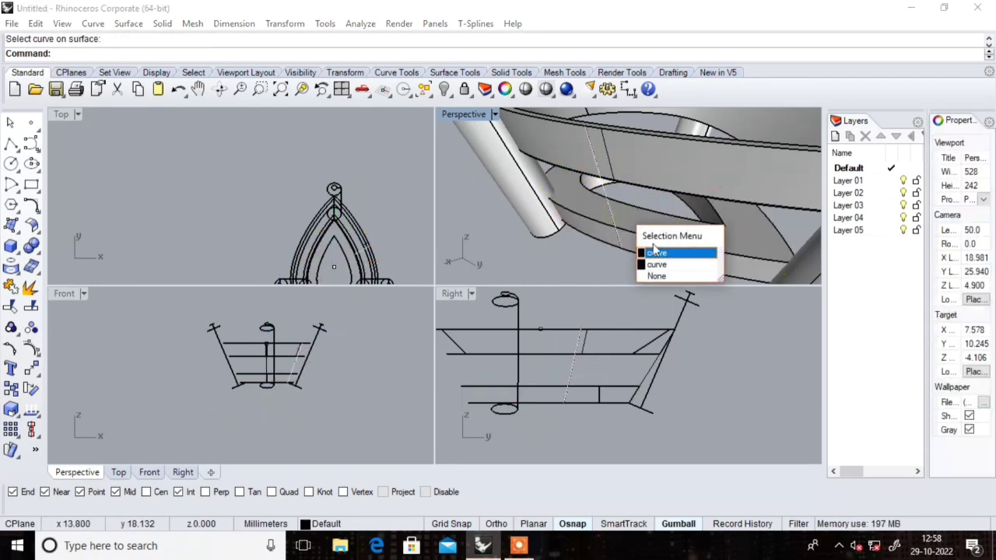
click(657, 253)
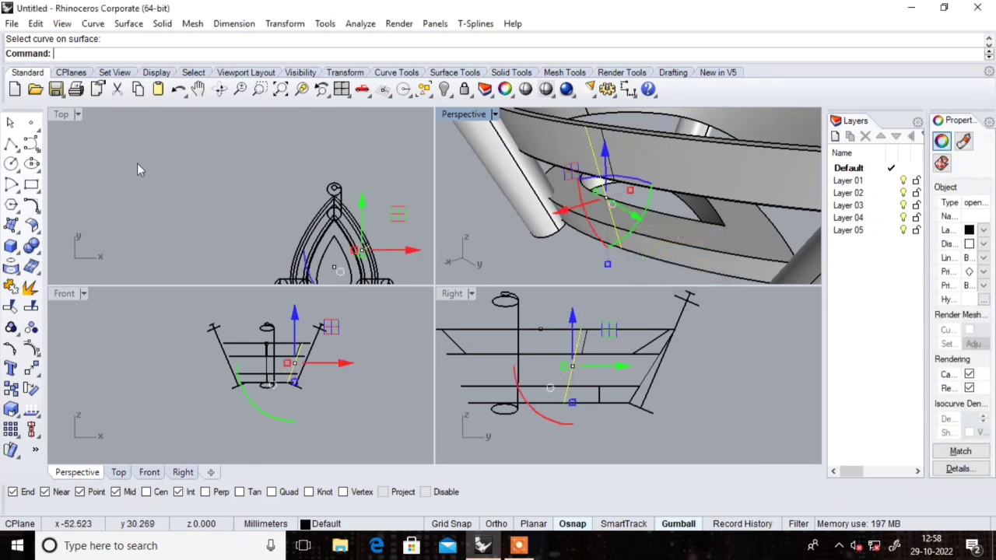
click(34, 227)
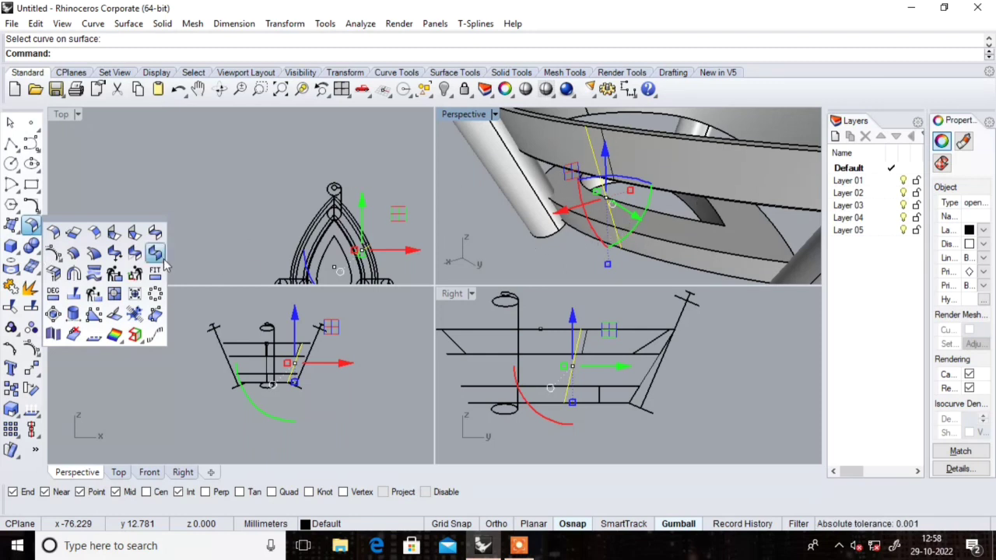
click(648, 255)
key(Escape)
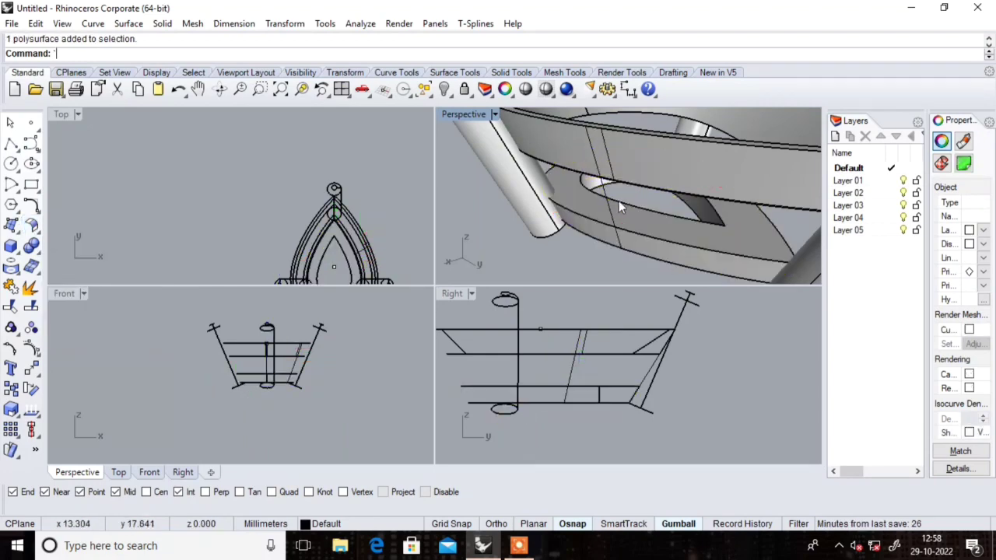
click(611, 194)
click(646, 232)
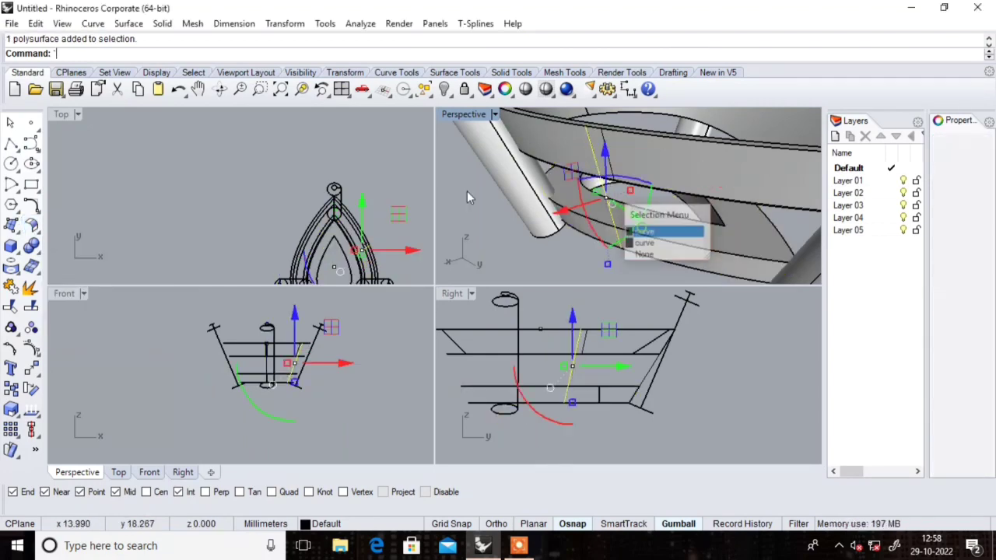
Step: Offset the diagonal curve on the lower band surface by 1
click(41, 214)
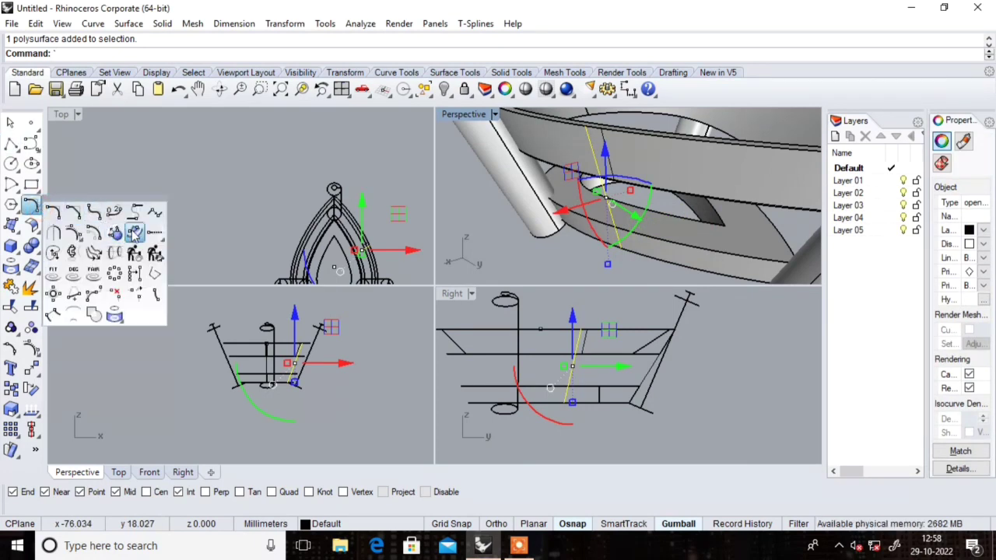
click(135, 233)
click(660, 255)
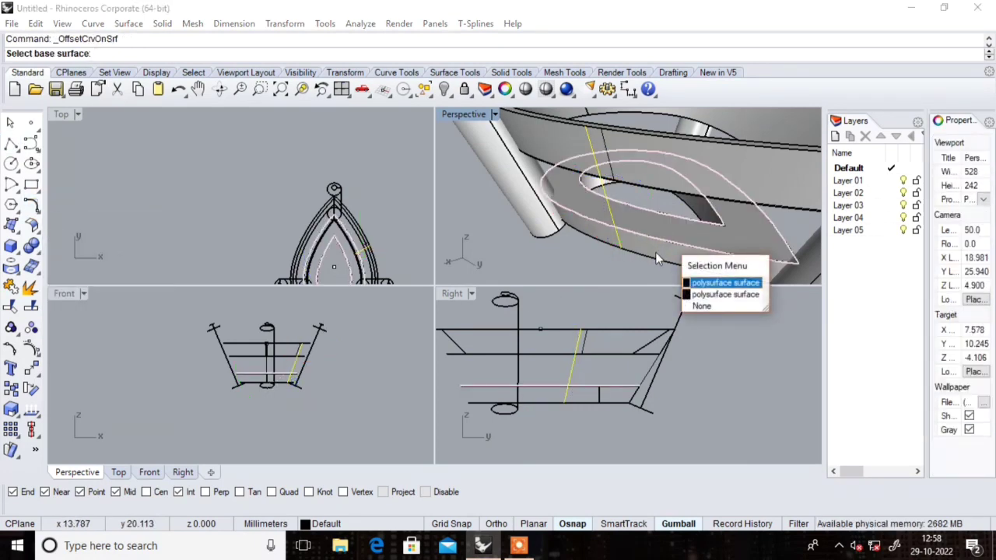
key(Return)
key(Return)
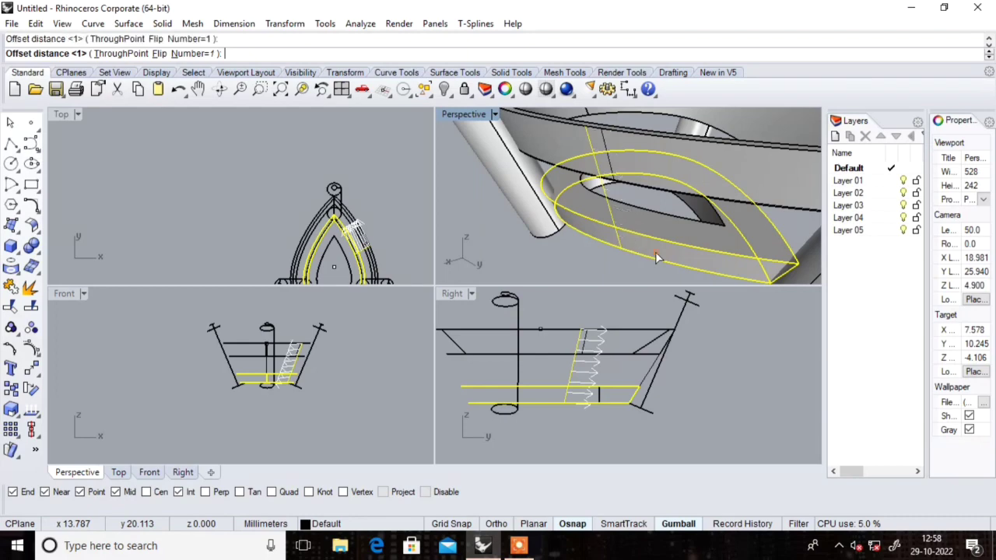
scroll(623, 234, down, 5)
right_drag(644, 215, 636, 215)
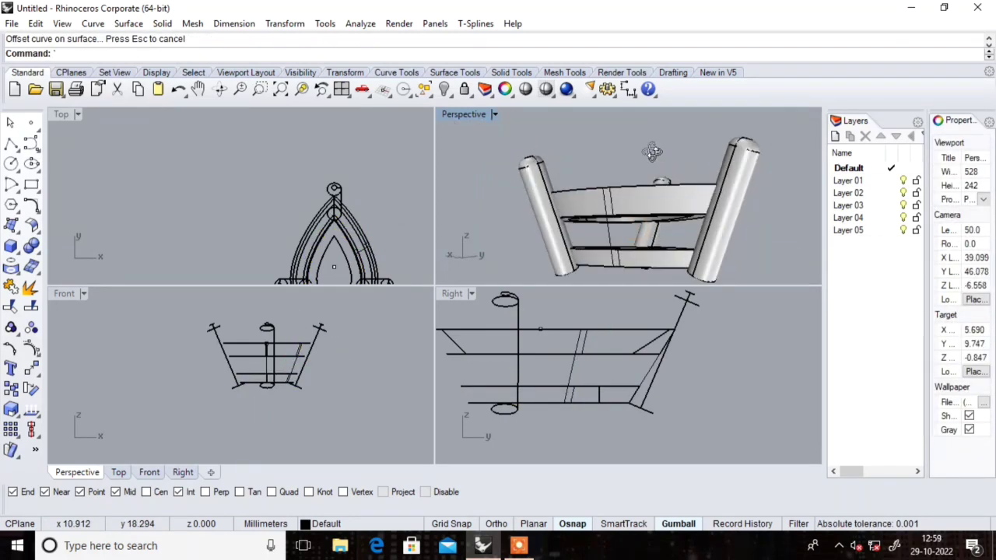
scroll(626, 220, up, 3)
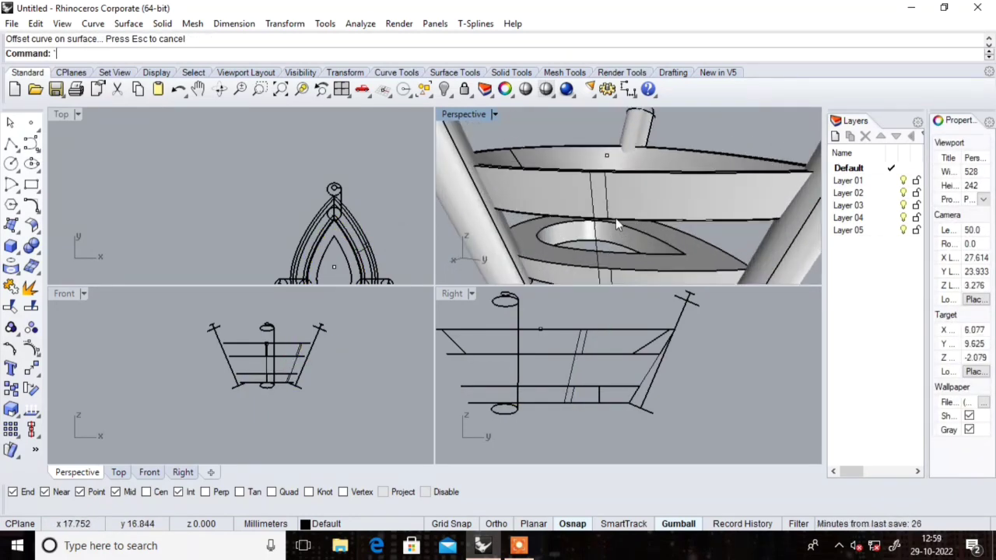
click(18, 152)
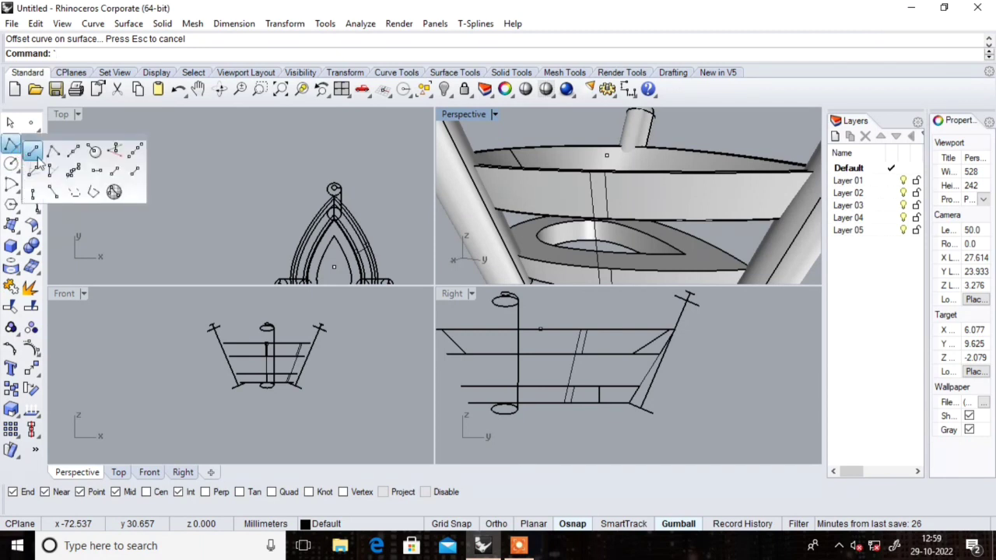
Step: Draw a straight line across the inner band wall
click(33, 152)
scroll(629, 192, up, 3)
scroll(592, 163, up, 2)
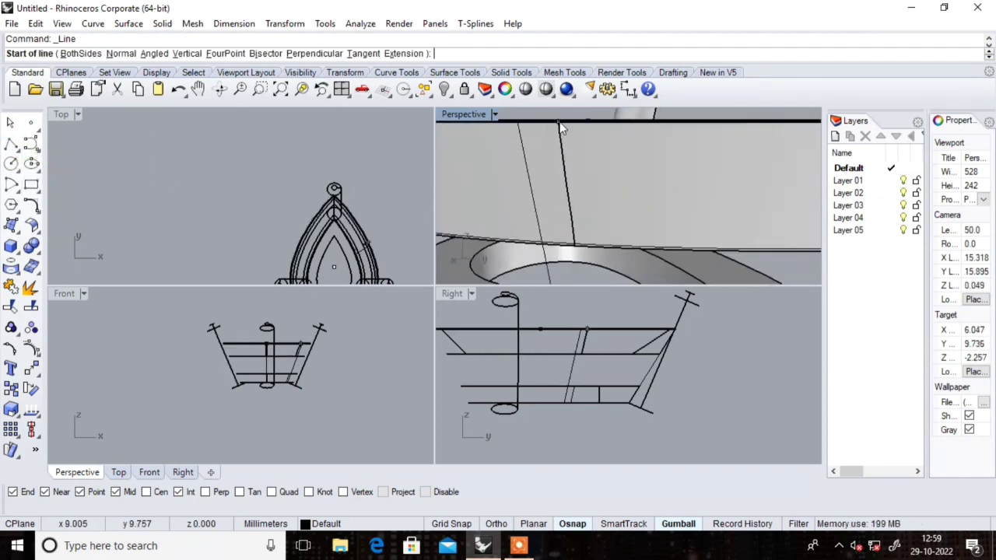
click(559, 123)
mouse_move(559, 123)
right_down()
mouse_move(592, 207)
mouse_move(600, 129)
mouse_move(632, 144)
mouse_move(590, 263)
right_up()
scroll(589, 262, up, 1)
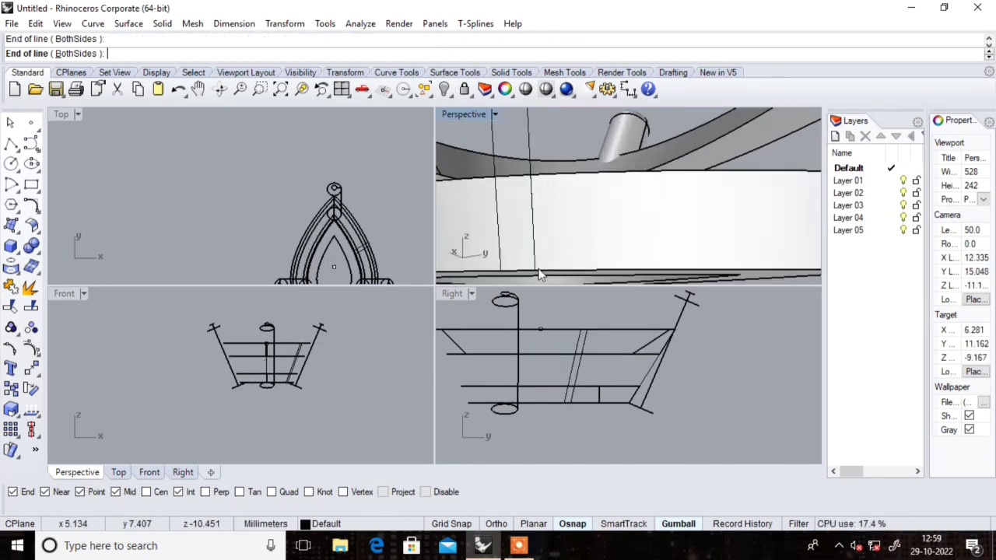
click(541, 274)
Step: Hide the two strip curves, delete the stray line, then show the curves again
right_drag(541, 274, 552, 176)
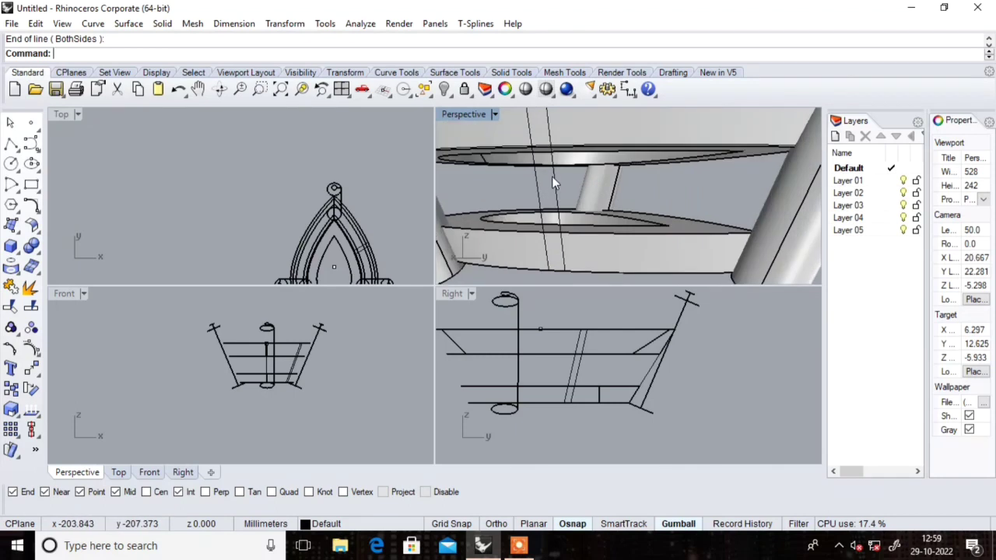
click(552, 176)
click(542, 200)
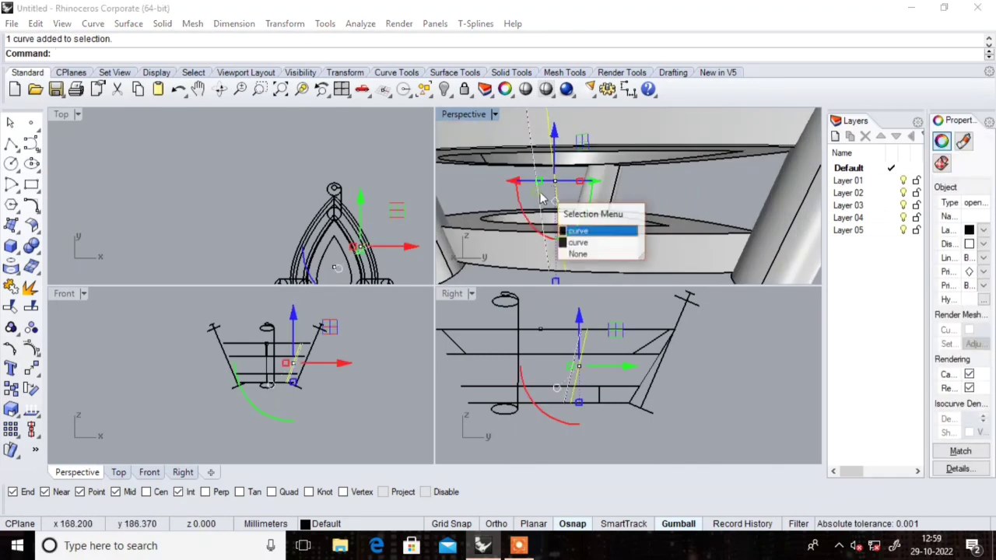
click(587, 232)
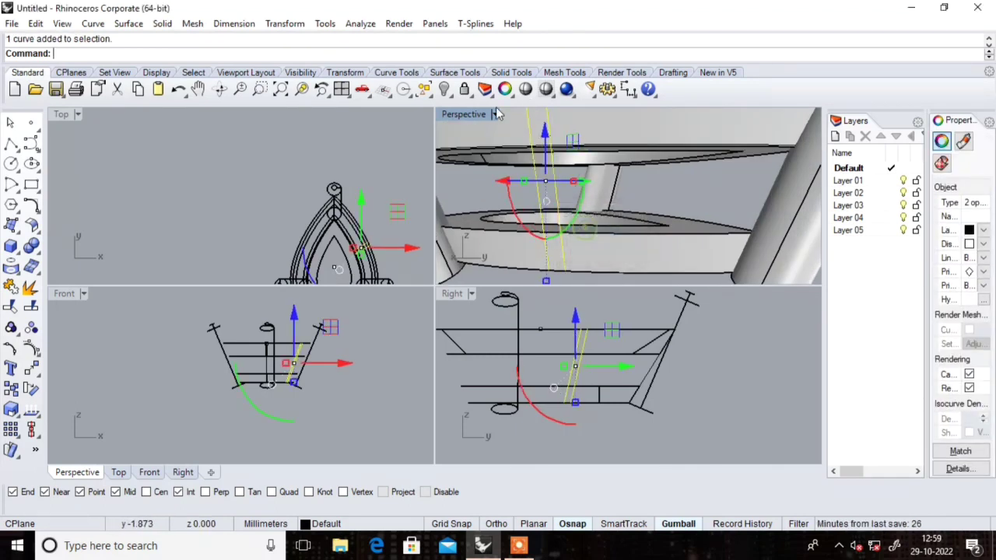
click(443, 91)
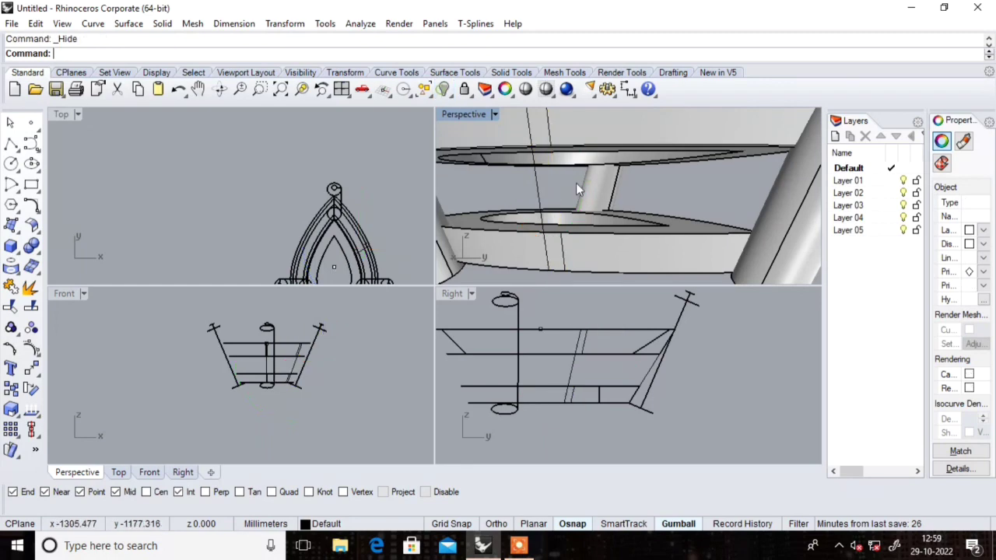
click(561, 248)
key(Delete)
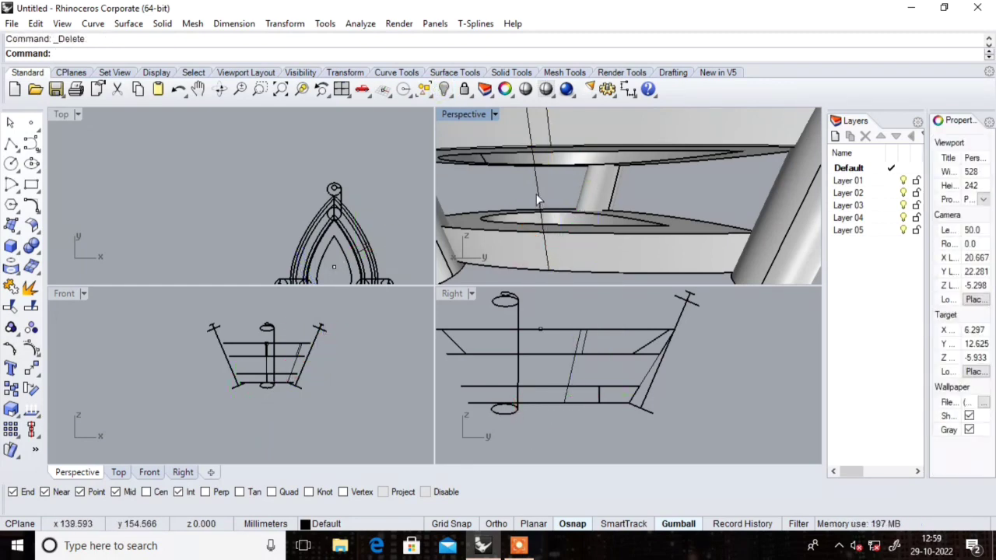
scroll(558, 195, down, 5)
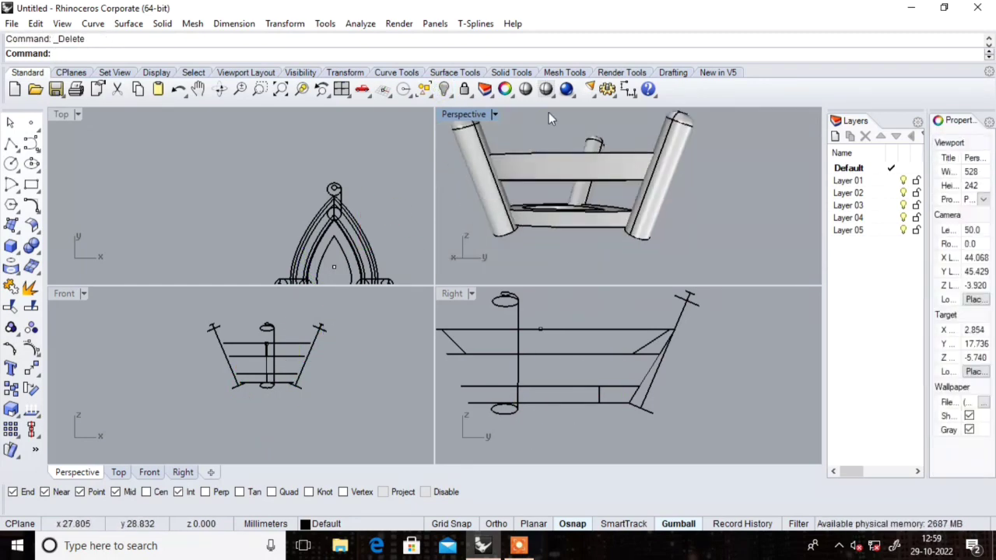
right_click(445, 91)
Step: Loft a thin strip surface from the selected diagonal curve inside the basket
mouse_move(531, 137)
right_down()
mouse_move(598, 238)
mouse_move(542, 199)
right_up()
scroll(542, 199, up, 5)
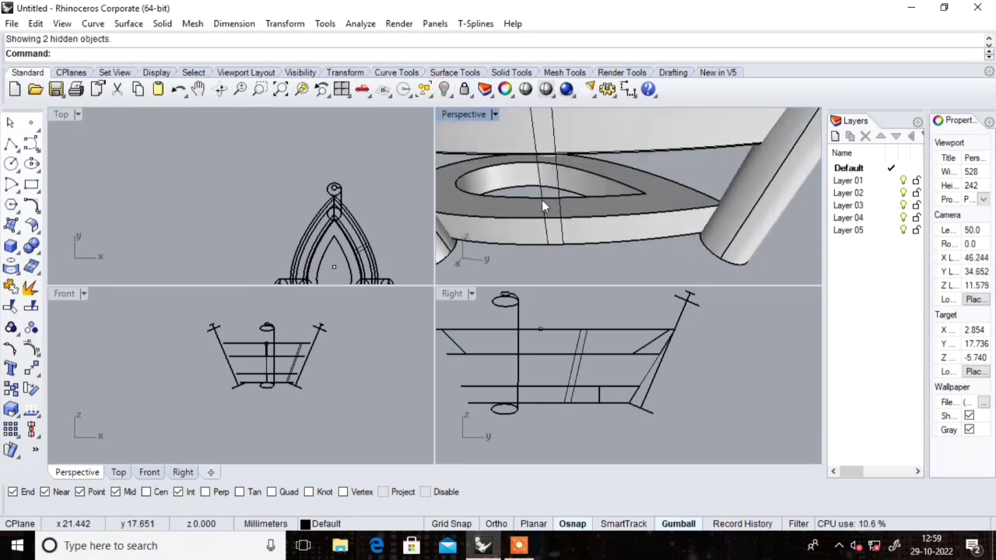
click(538, 189)
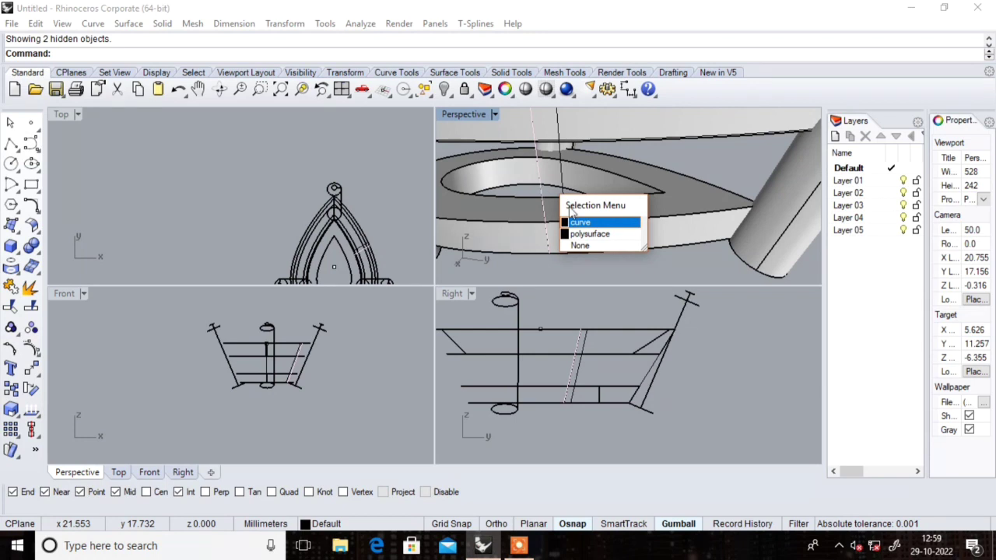
click(580, 223)
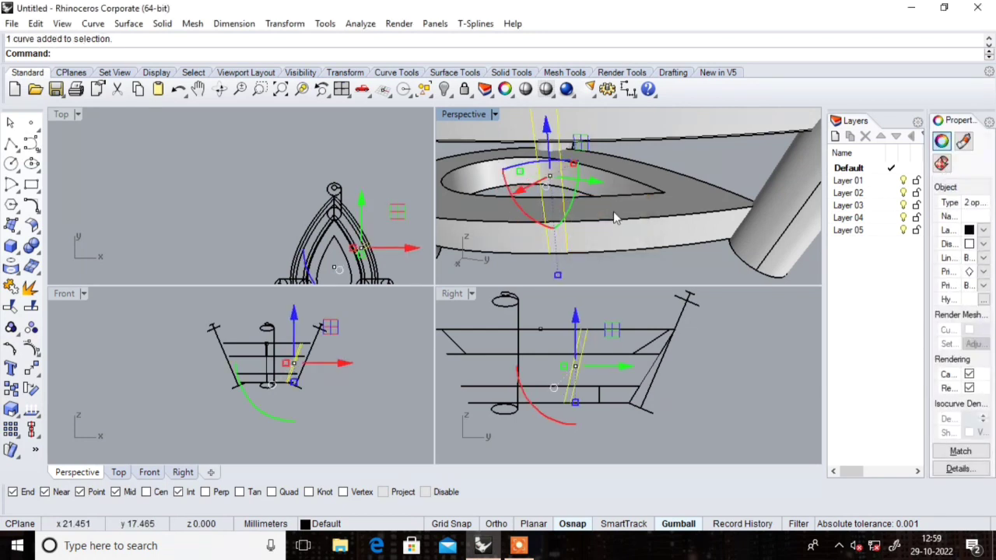
right_drag(615, 217, 558, 234)
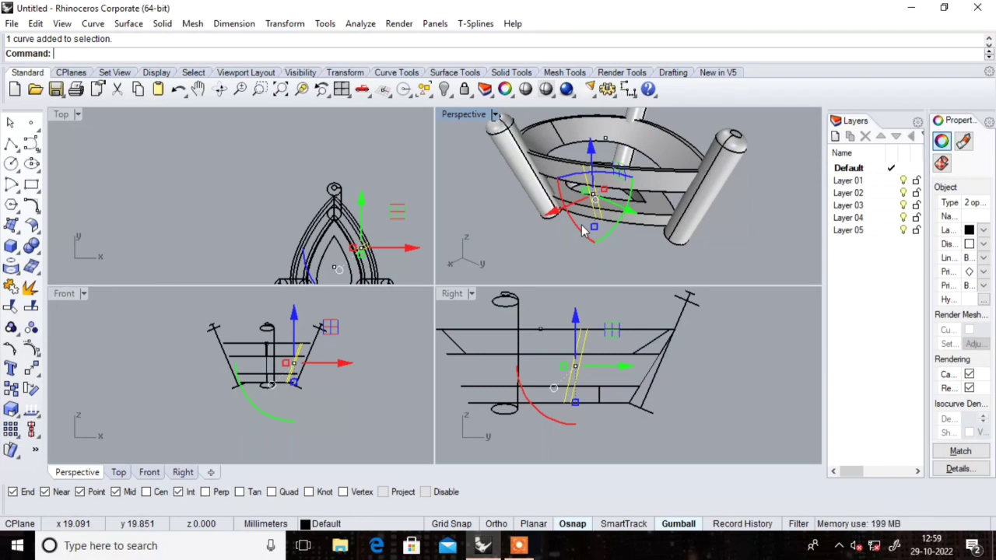
text(loft)
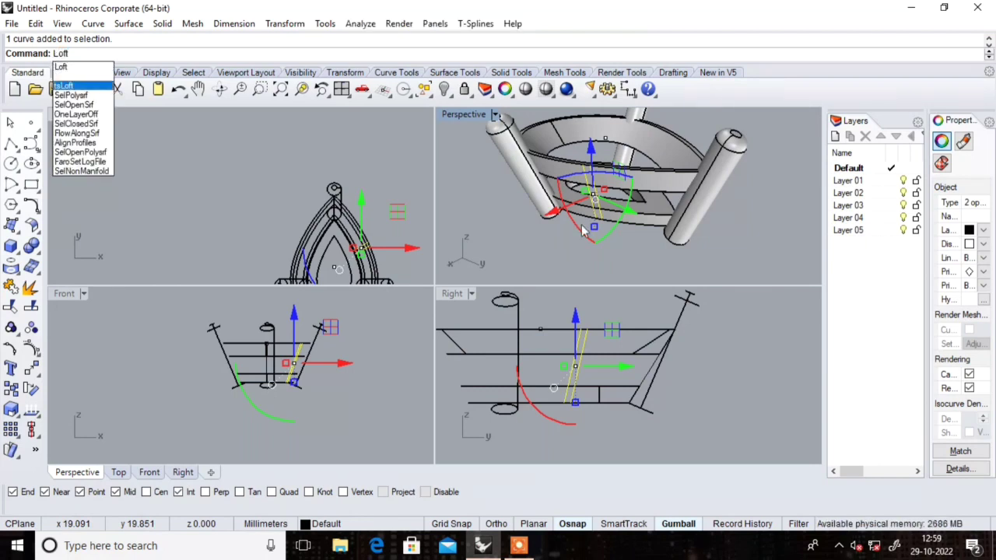
key(Return)
key(Return)
key(Escape)
Step: Select the lofted strip and start scaling it from an origin on the strip
right_drag(589, 223, 530, 195)
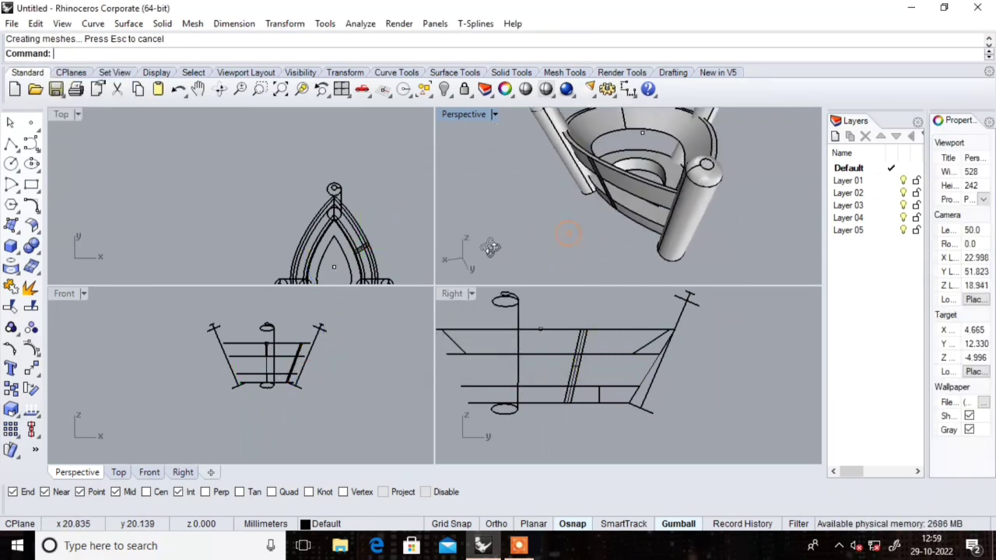
scroll(529, 195, up, 3)
scroll(529, 195, up, 3)
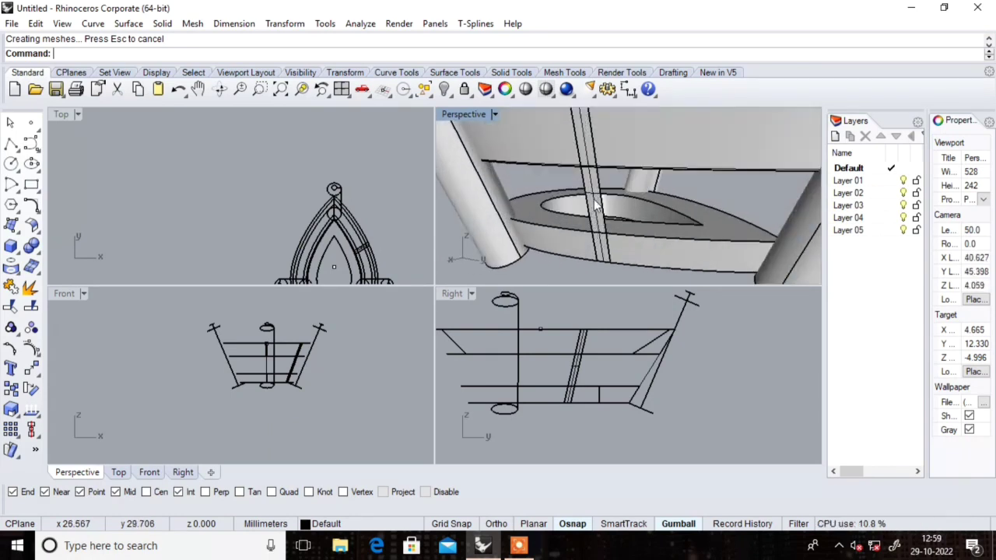
click(595, 226)
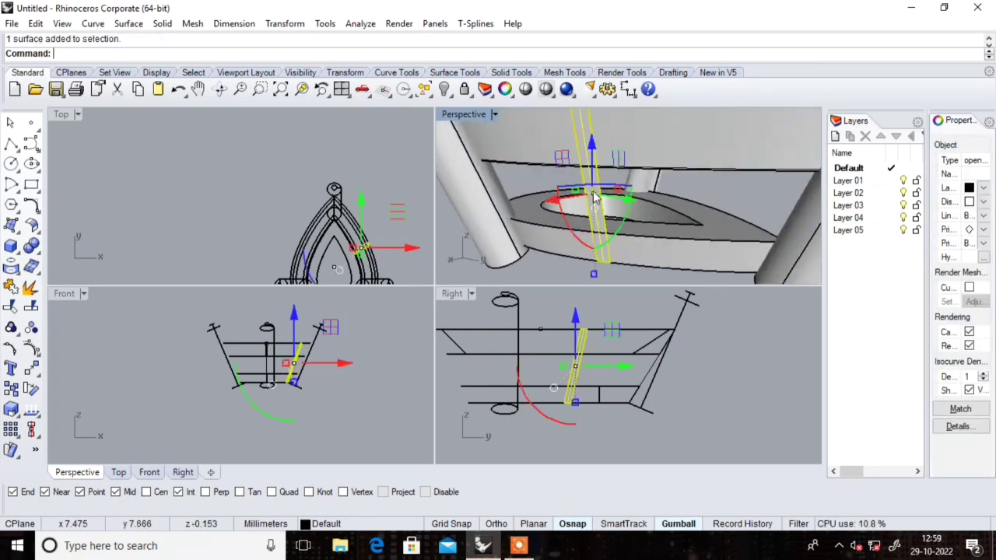
click(15, 414)
click(31, 419)
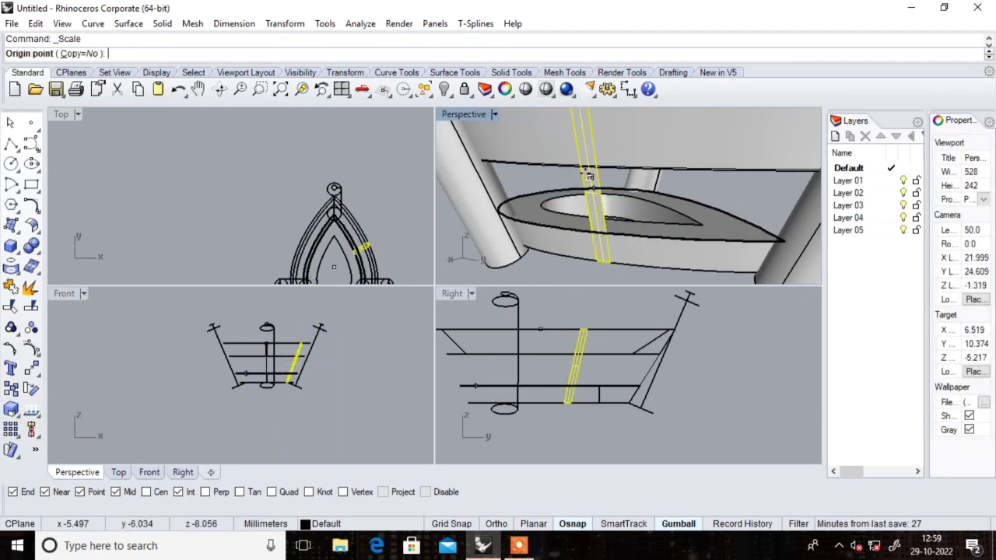
scroll(589, 185, down, 3)
scroll(591, 187, up, 4)
scroll(598, 189, up, 2)
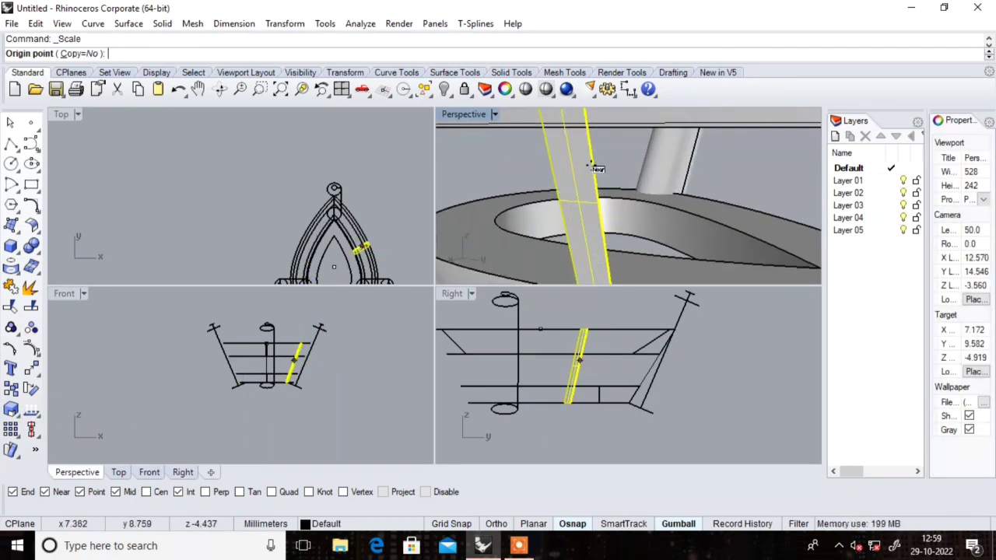
scroll(590, 155, down, 3)
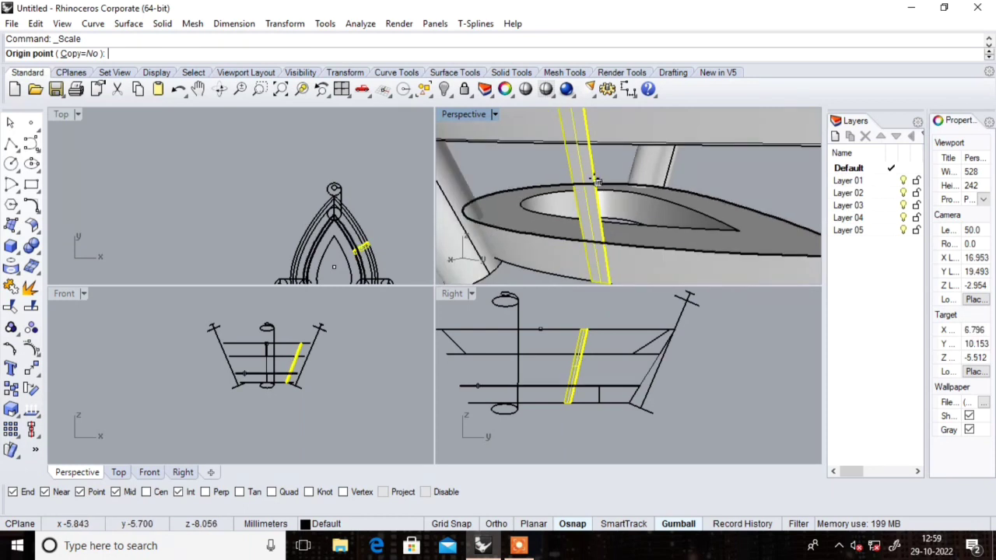
right_drag(597, 181, 605, 175)
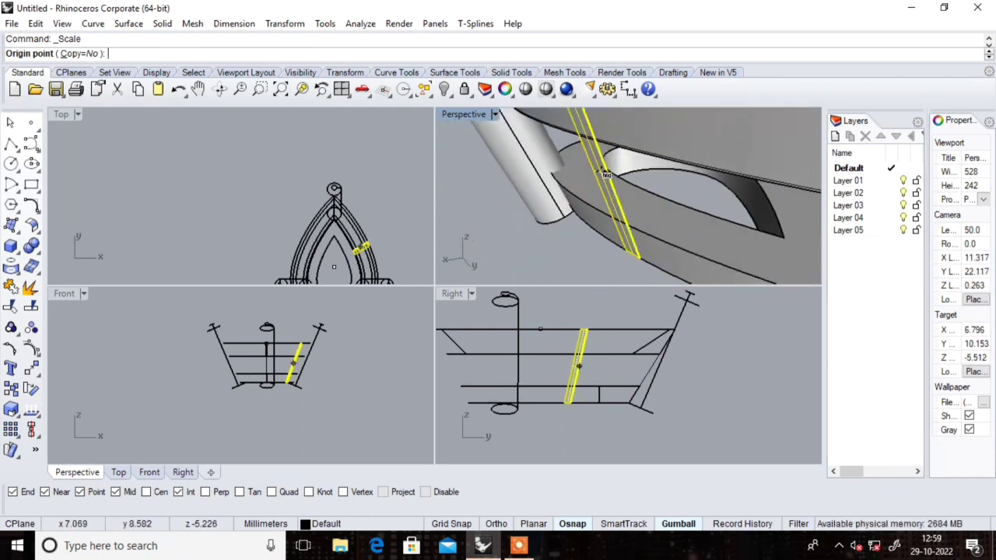
click(607, 175)
Step: Rescale the strip using two reference points from its end
right_drag(607, 175, 641, 172)
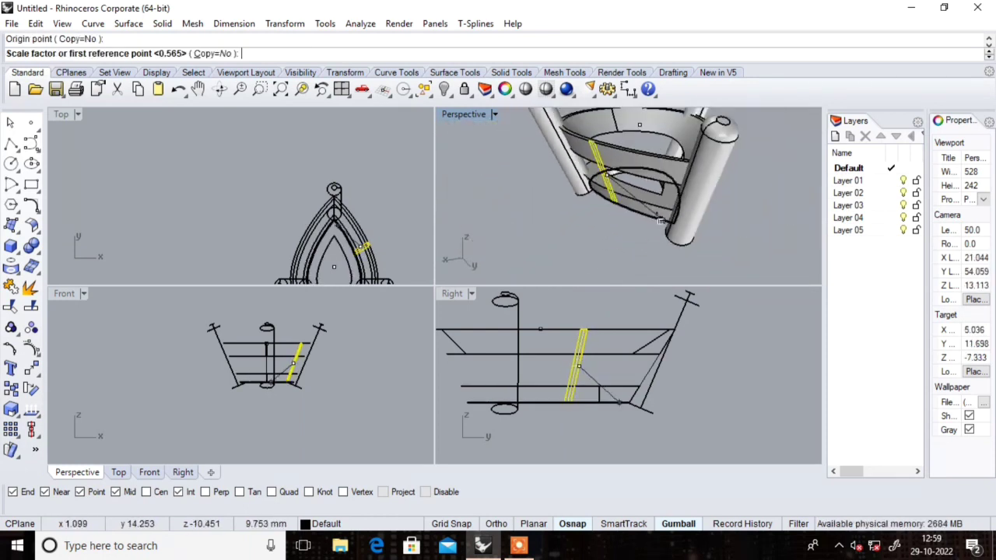
scroll(641, 173, up, 3)
scroll(631, 202, up, 3)
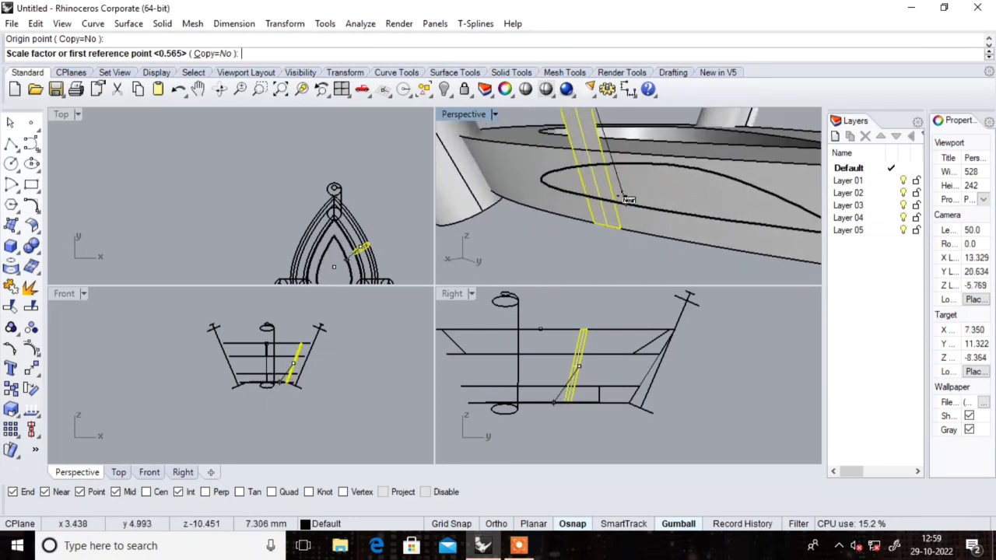
scroll(620, 232, up, 2)
click(617, 231)
right_drag(617, 231, 615, 232)
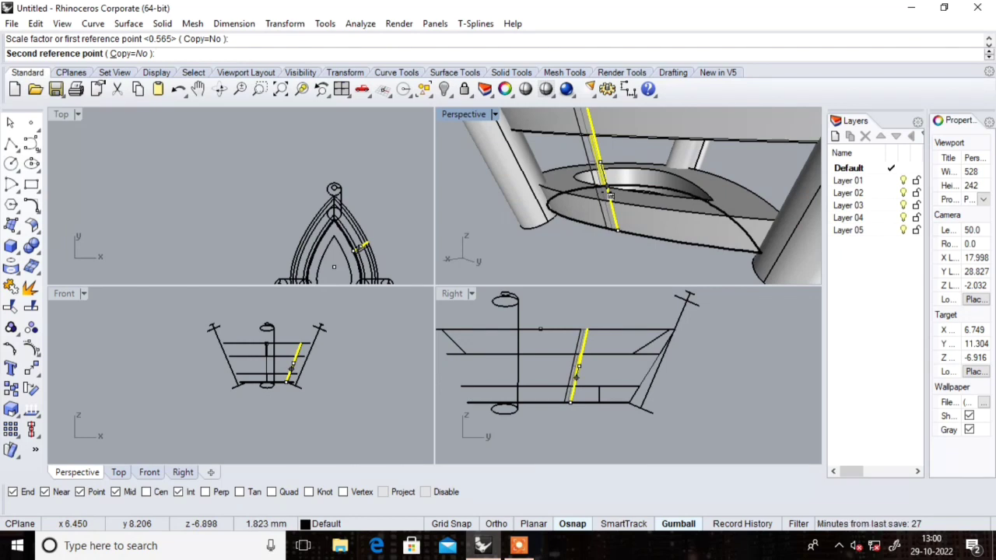
click(614, 202)
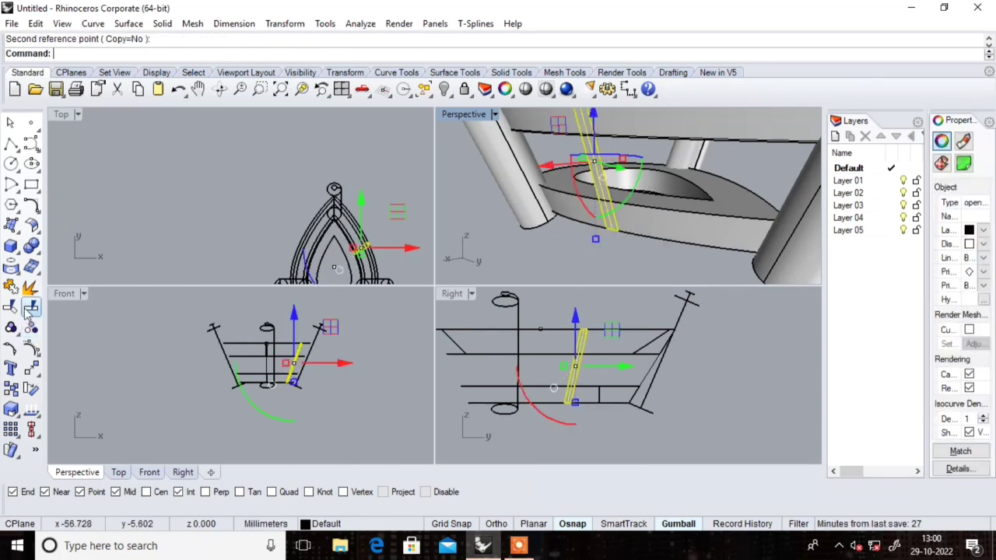
Step: Stretch the strip in one direction with Scale1D, constraining the stretch straight
click(20, 414)
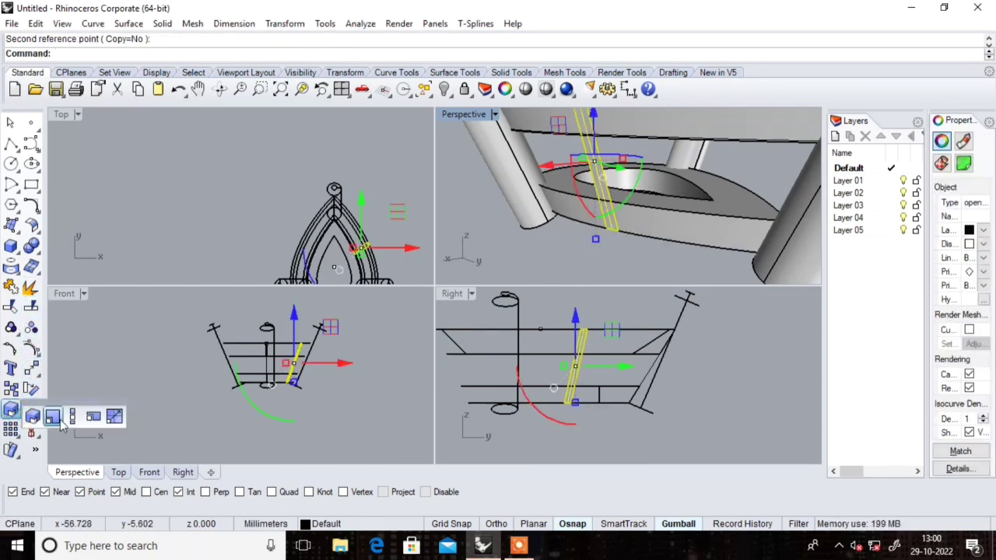
click(72, 418)
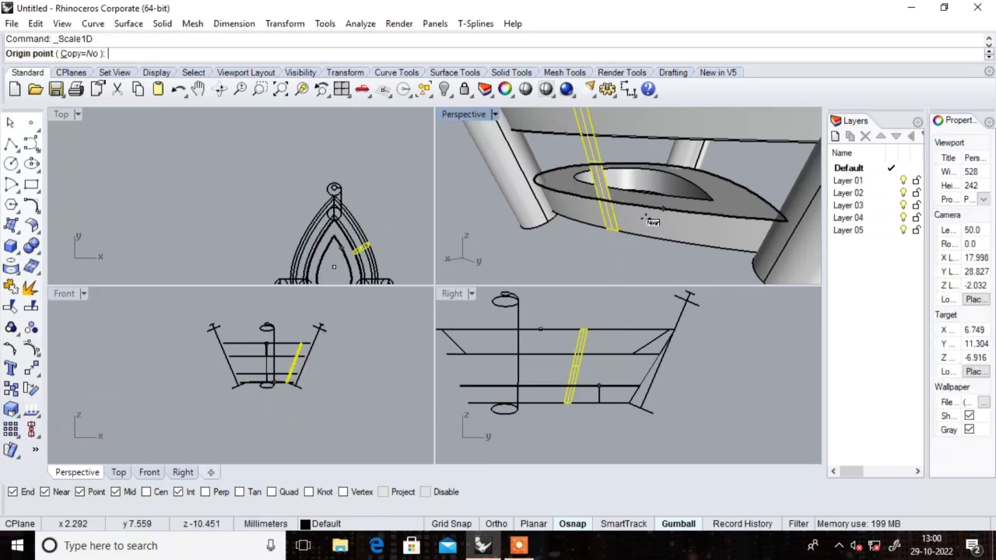
right_drag(561, 195, 608, 233)
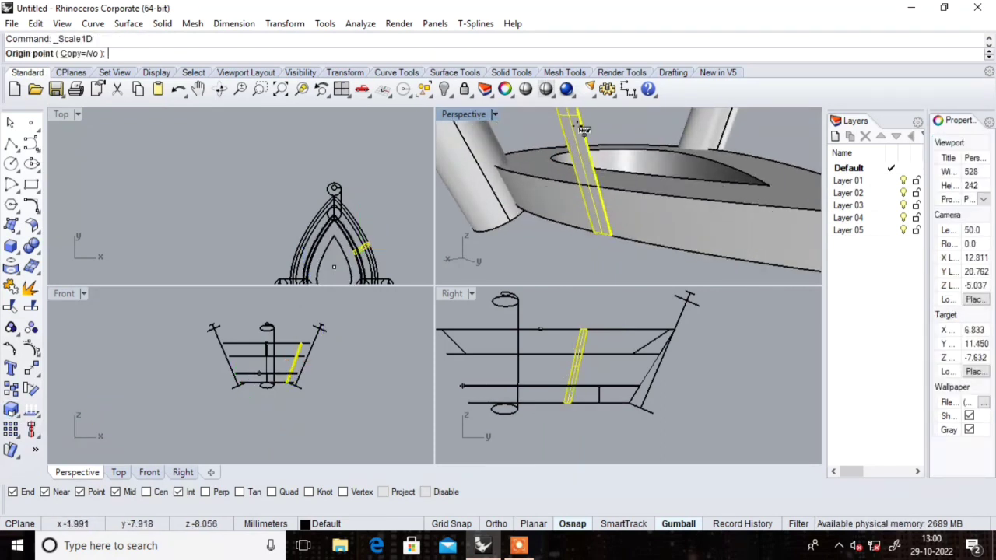
click(579, 115)
click(609, 233)
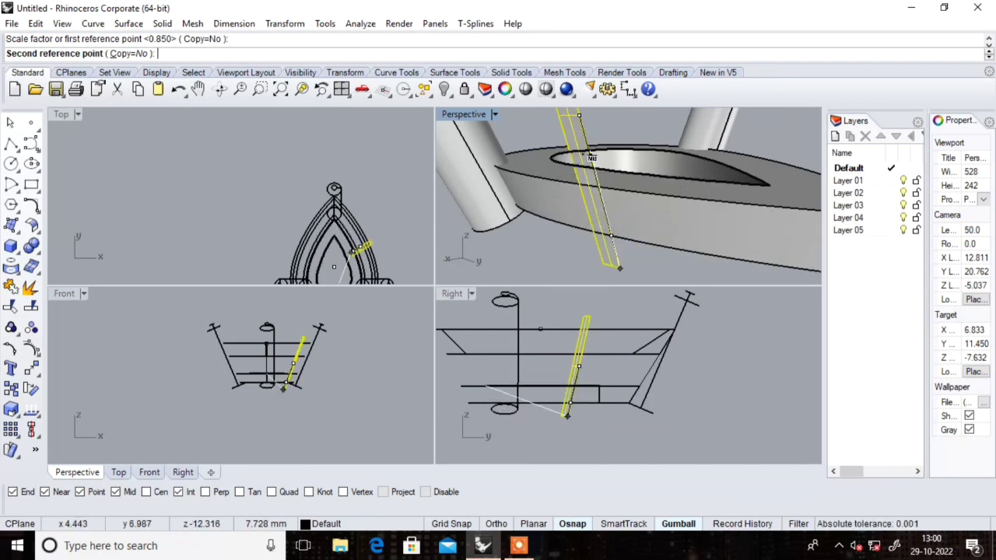
key(shift)
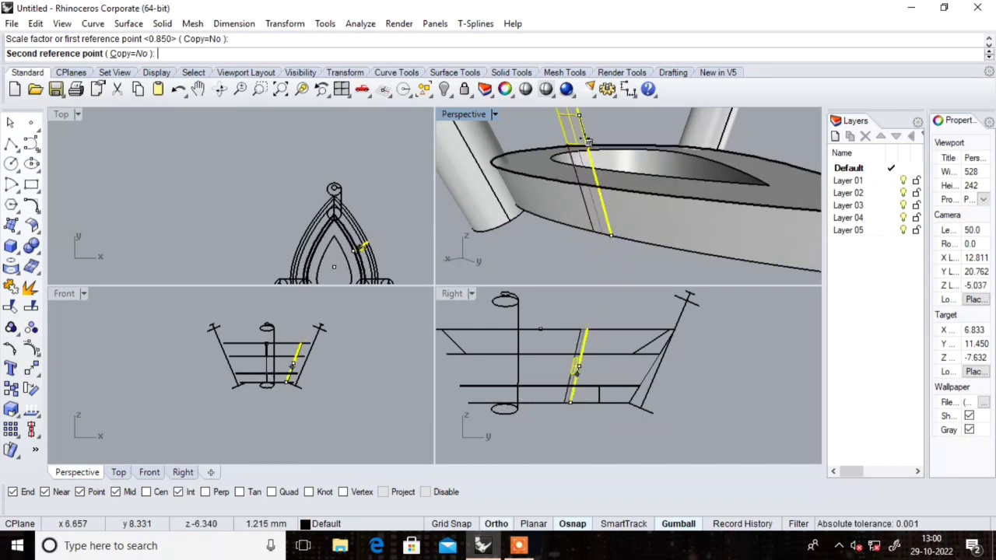
click(590, 143)
mouse_move(605, 201)
right_down()
mouse_move(623, 236)
mouse_move(605, 185)
right_up()
Step: Undo that stretch and redo the one-direction stretch from a new base point
key(Escape)
key(ctrl+z)
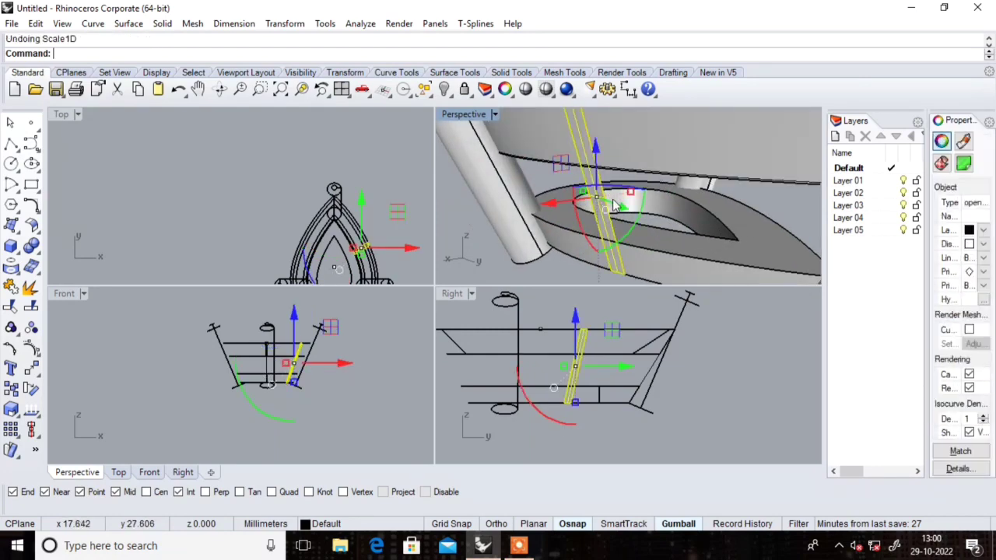
key(Return)
click(615, 273)
click(615, 274)
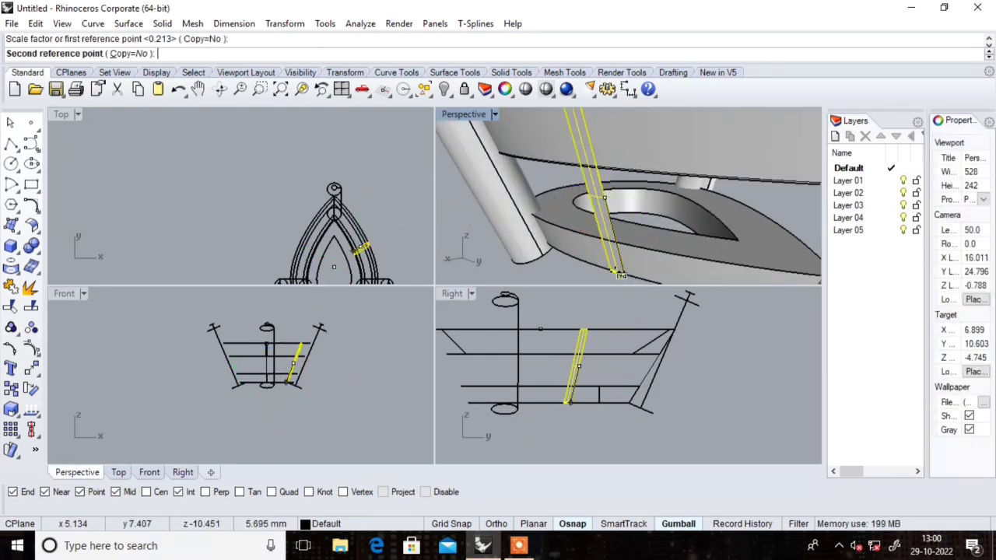
right_drag(616, 272, 615, 241)
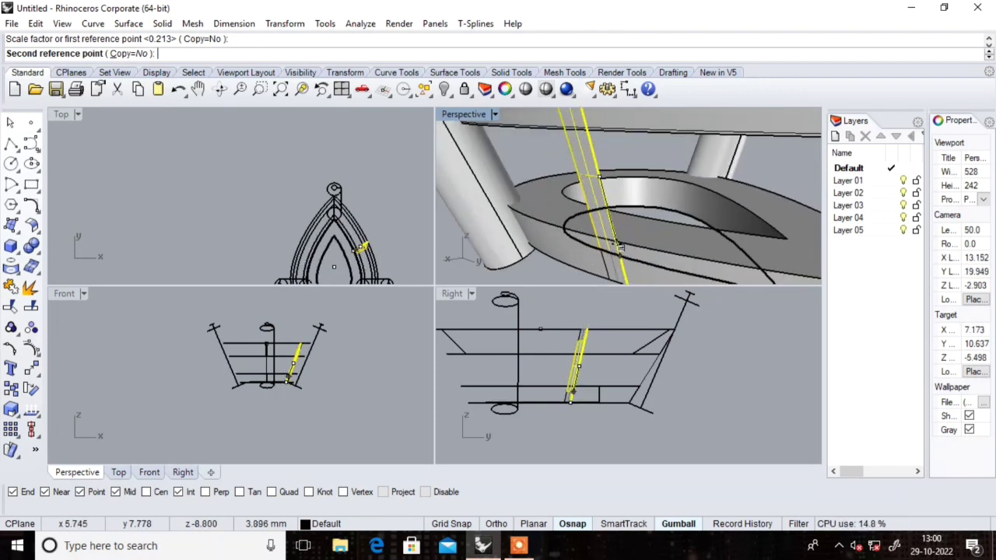
click(619, 247)
mouse_move(620, 249)
right_down()
mouse_move(615, 206)
mouse_move(600, 218)
mouse_move(504, 225)
right_up()
key(Escape)
click(599, 197)
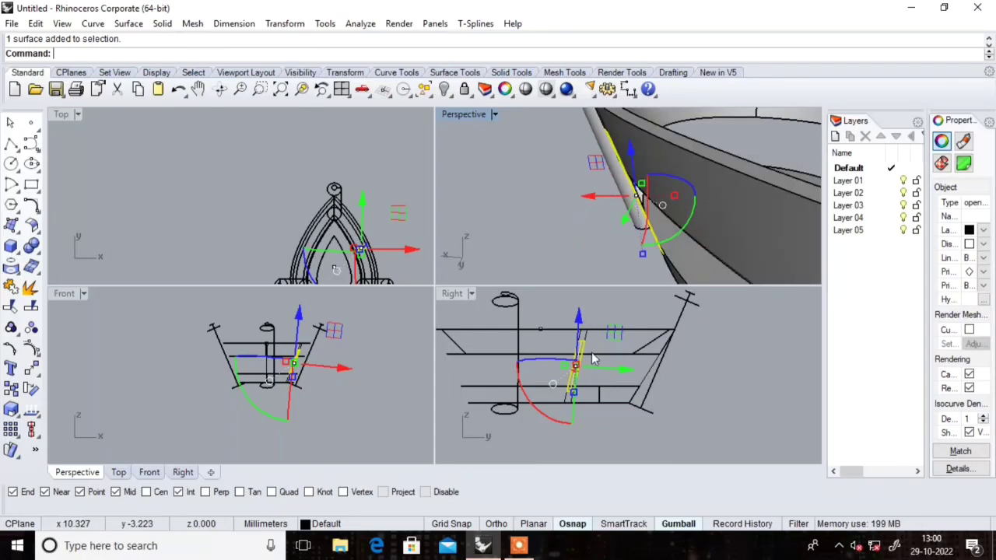
Step: Lift the diagonal strip slightly upward with the gumball's Z arrow
mouse_move(598, 269)
right_down()
mouse_move(615, 212)
mouse_move(589, 169)
right_up()
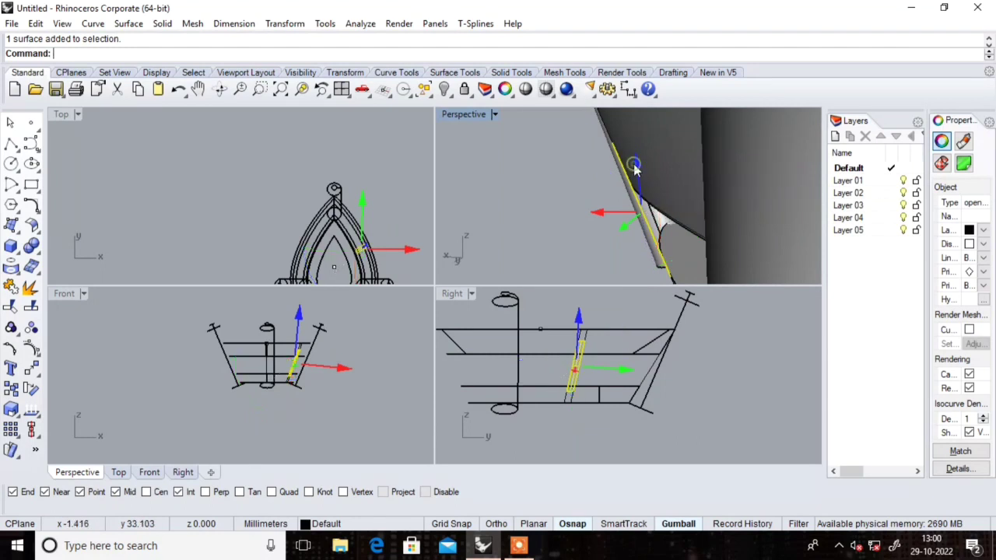
drag(635, 170, 635, 179)
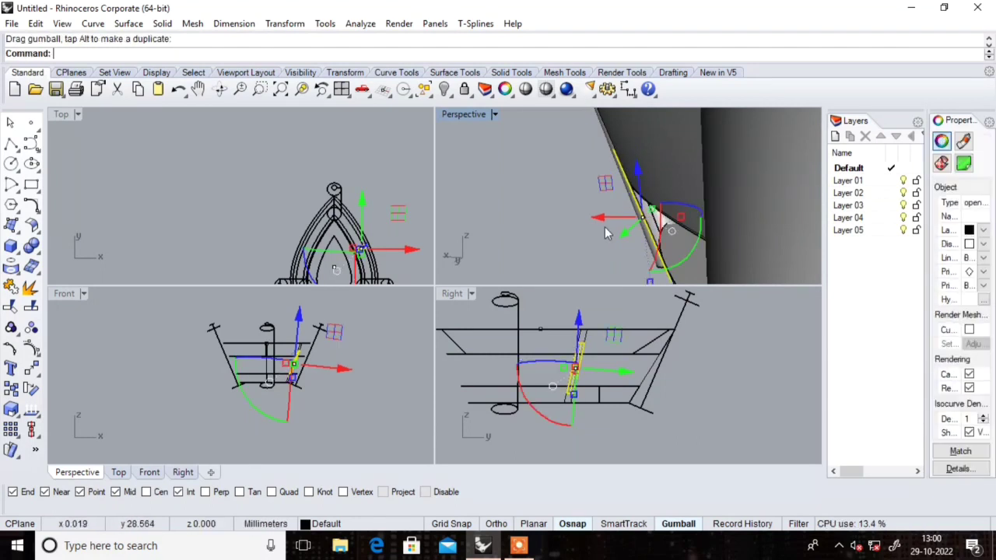
click(600, 225)
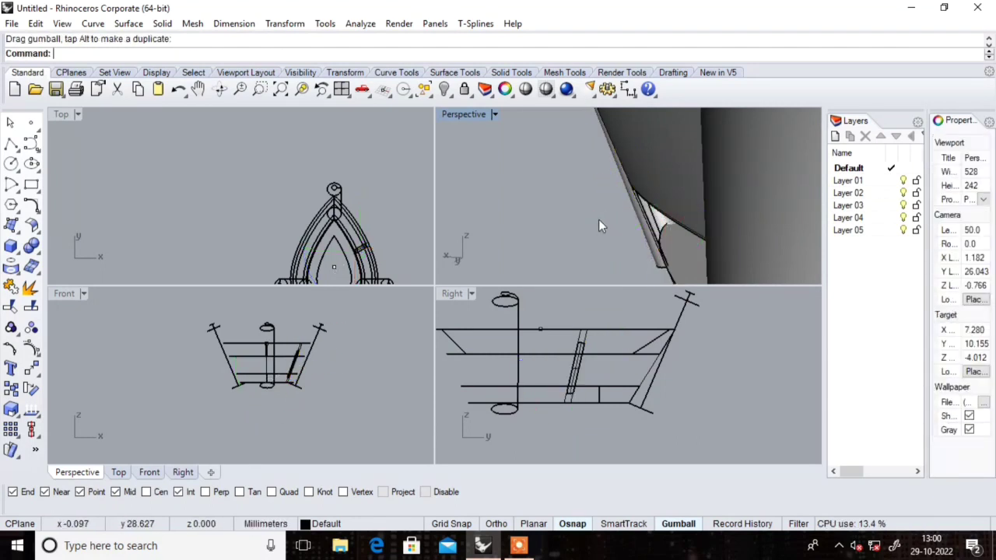
Step: Delete the leftover guide curve beside the strip, then reselect the strip surface
mouse_move(599, 220)
right_down()
mouse_move(643, 178)
mouse_move(640, 201)
right_up()
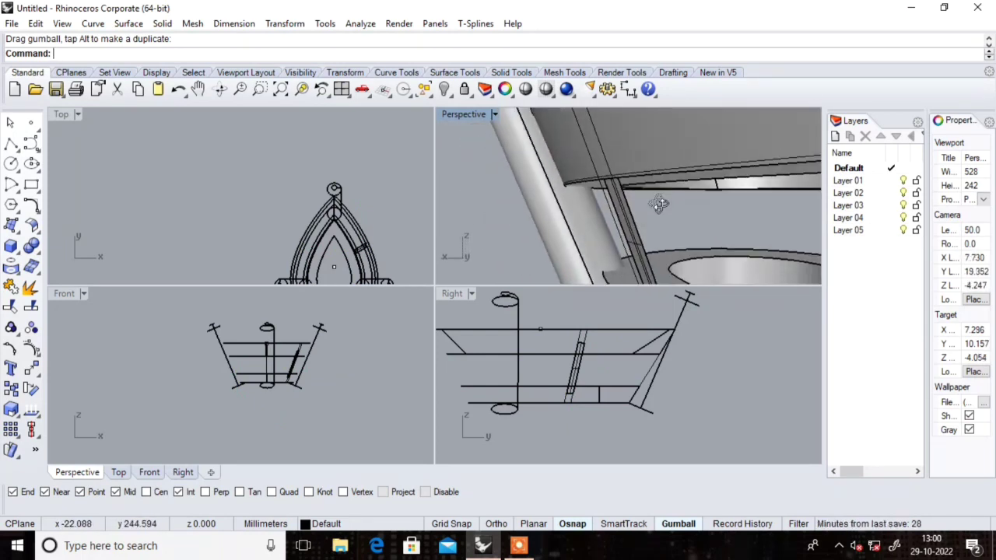
mouse_move(640, 201)
right_down()
mouse_move(673, 232)
mouse_move(601, 204)
right_up()
click(595, 181)
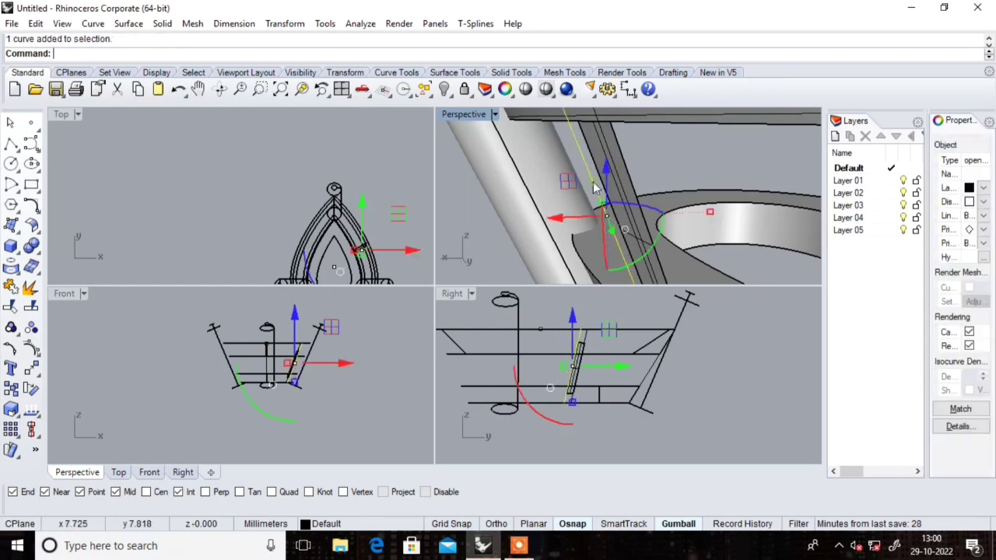
key(Delete)
mouse_move(601, 131)
right_down()
mouse_move(585, 209)
mouse_move(646, 204)
right_up()
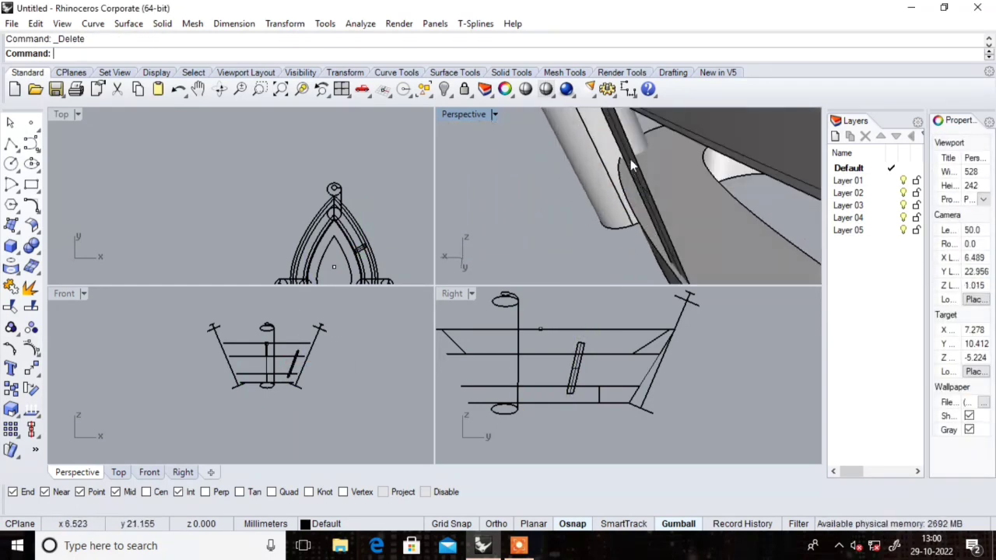
click(651, 210)
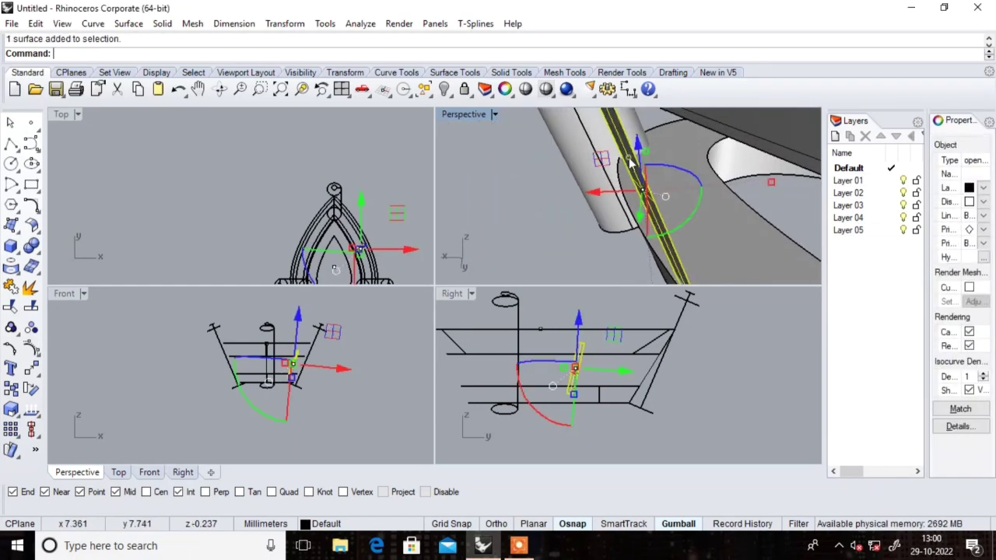
Step: Offset the strip as a solid of distance 1 with flipped direction, making a thick bar
click(36, 233)
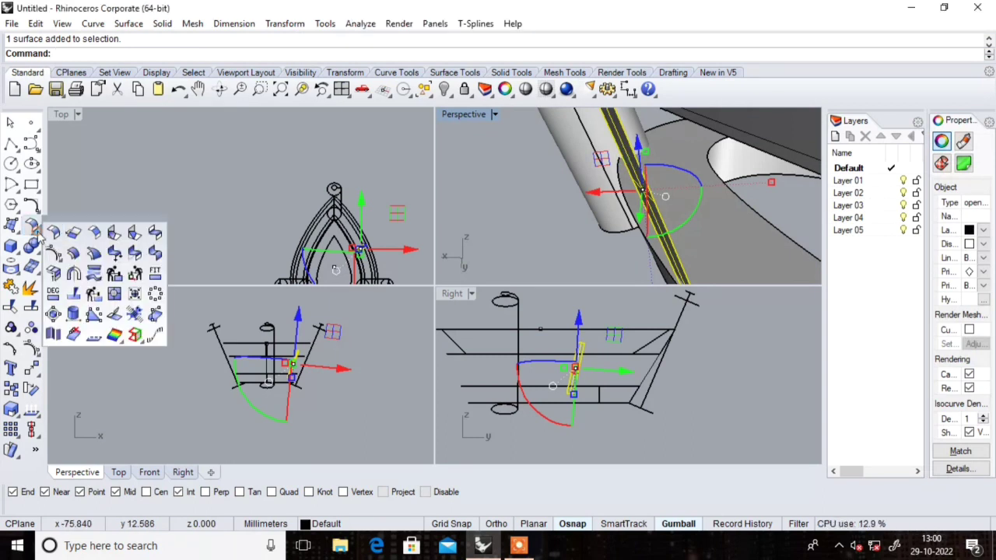
click(75, 251)
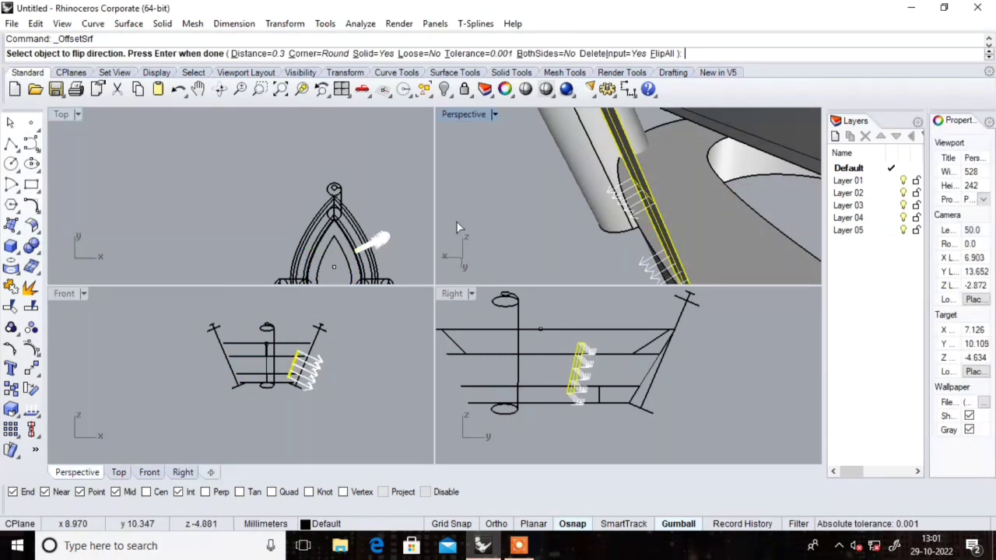
text(F)
key(Return)
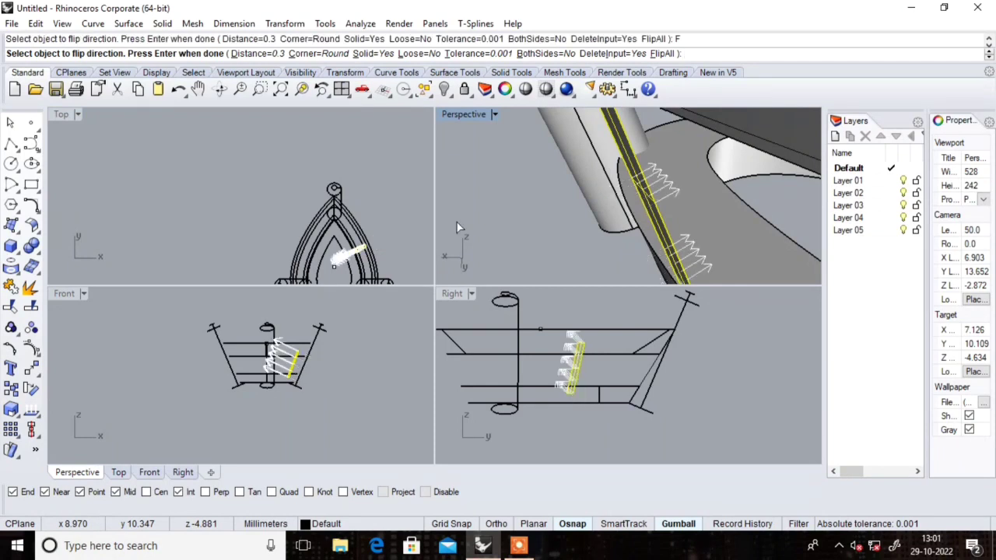
key(Return)
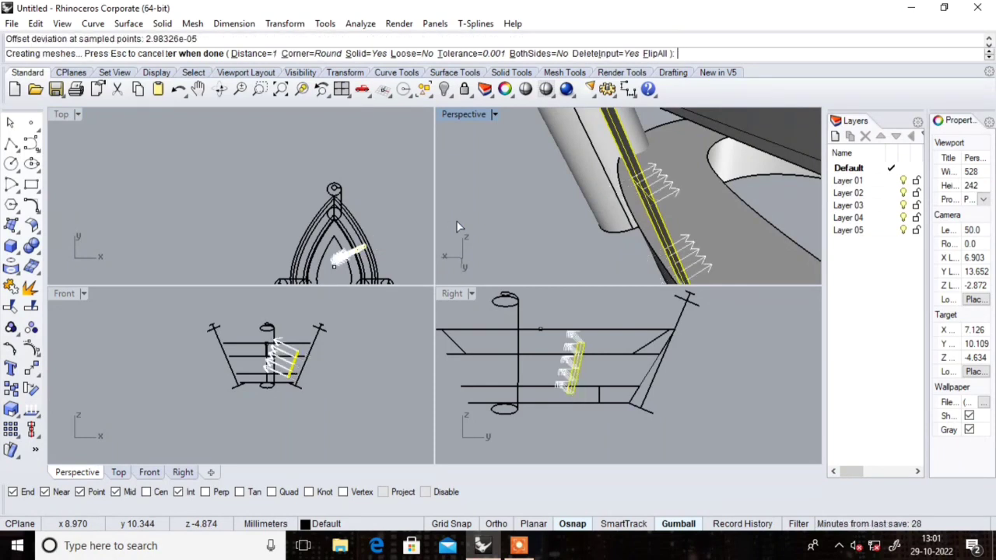
mouse_move(680, 199)
right_down()
mouse_move(766, 182)
mouse_move(592, 247)
mouse_move(568, 225)
mouse_move(788, 283)
mouse_move(595, 286)
right_up()
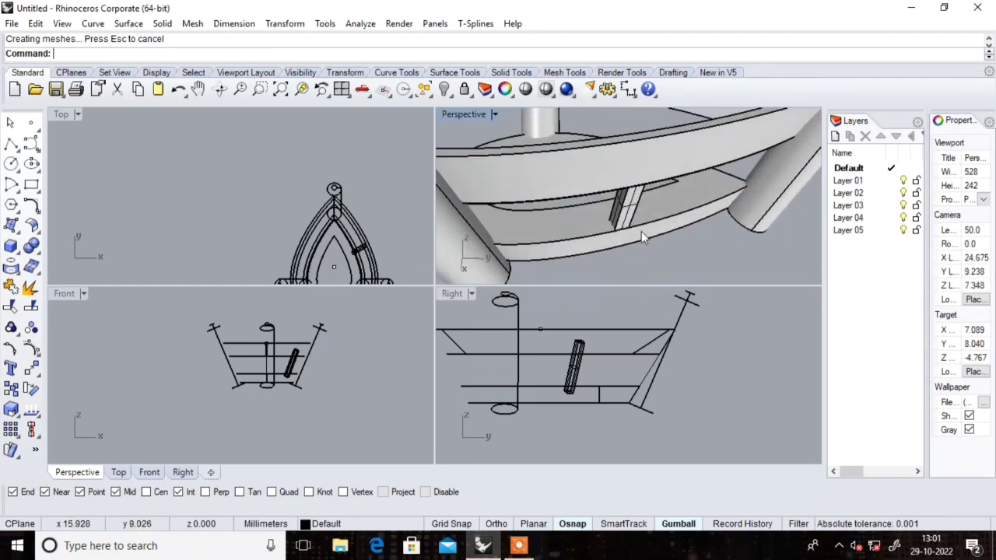
click(638, 225)
right_drag(638, 226, 756, 253)
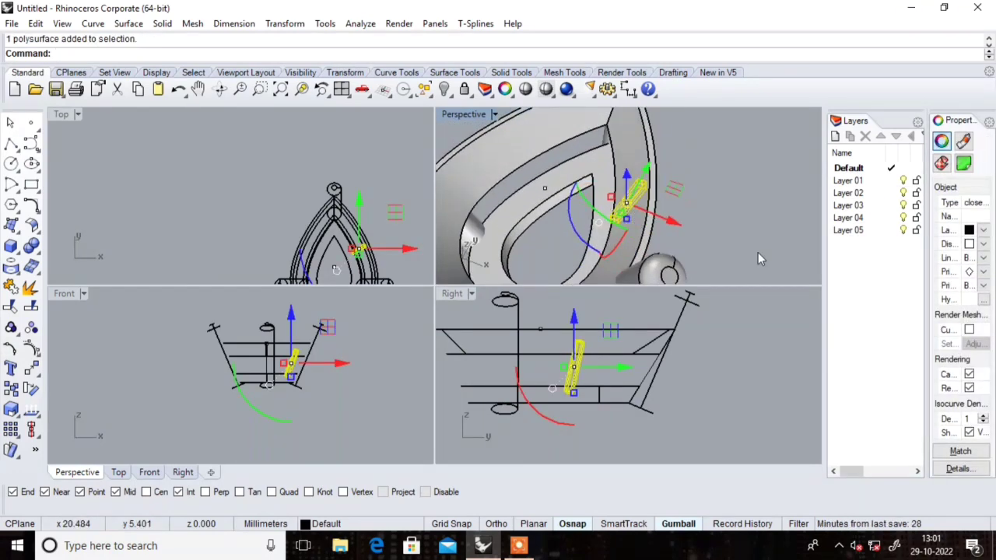
text(mi)
Step: Mirror the bar across a centre line drawn in the Top view
key(Return)
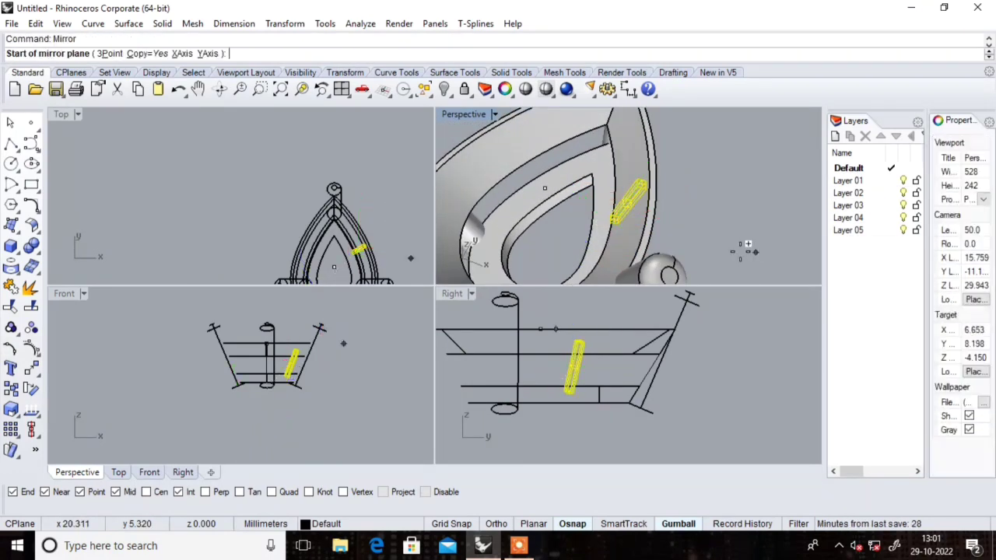
scroll(576, 210, down, 5)
scroll(338, 161, down, 3)
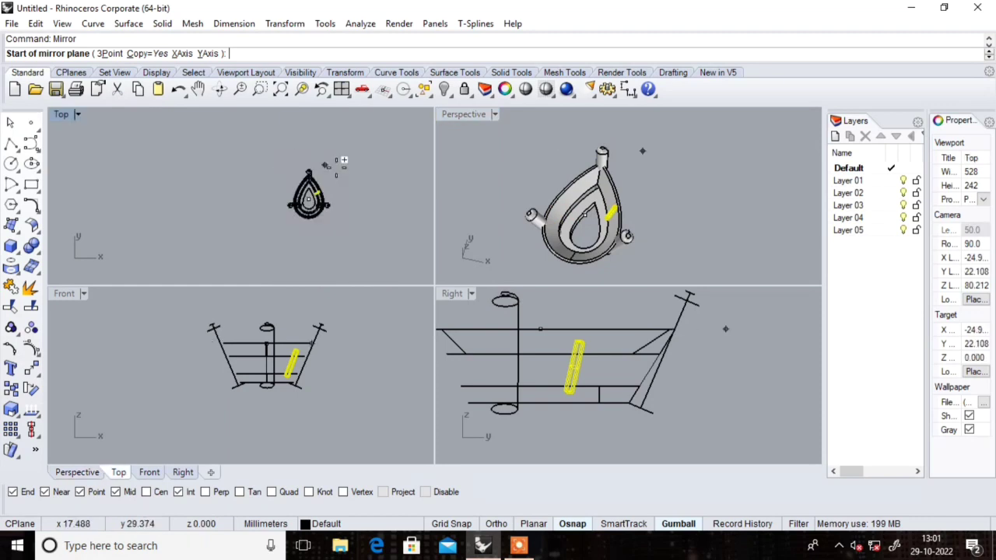
scroll(338, 160, up, 3)
click(300, 187)
scroll(308, 180, down, 3)
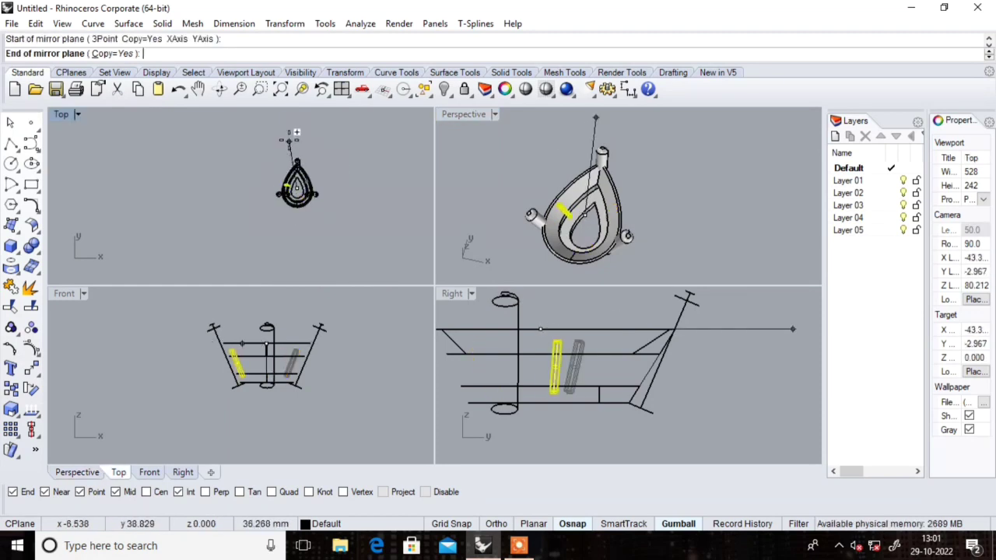
click(308, 111)
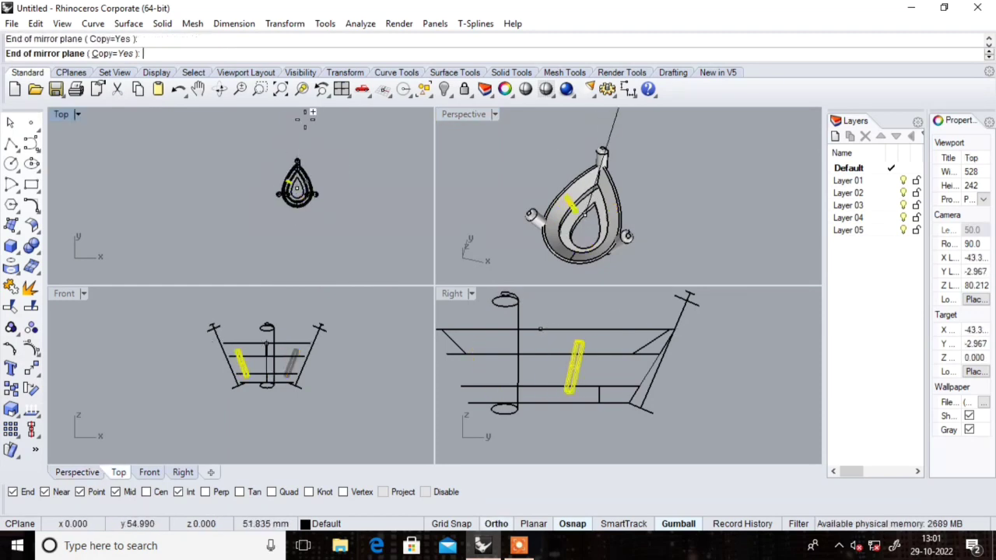
key(Escape)
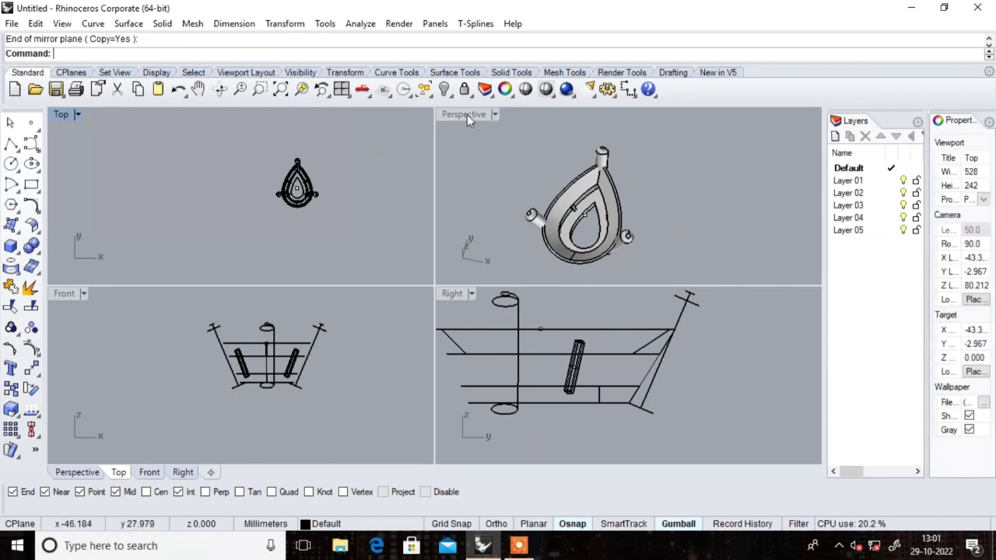
Step: Maximize the Perspective view and orbit around the basket to inspect the mirrored bars
double_click(467, 115)
right_drag(528, 192, 555, 178)
scroll(556, 178, down, 5)
scroll(514, 210, up, 3)
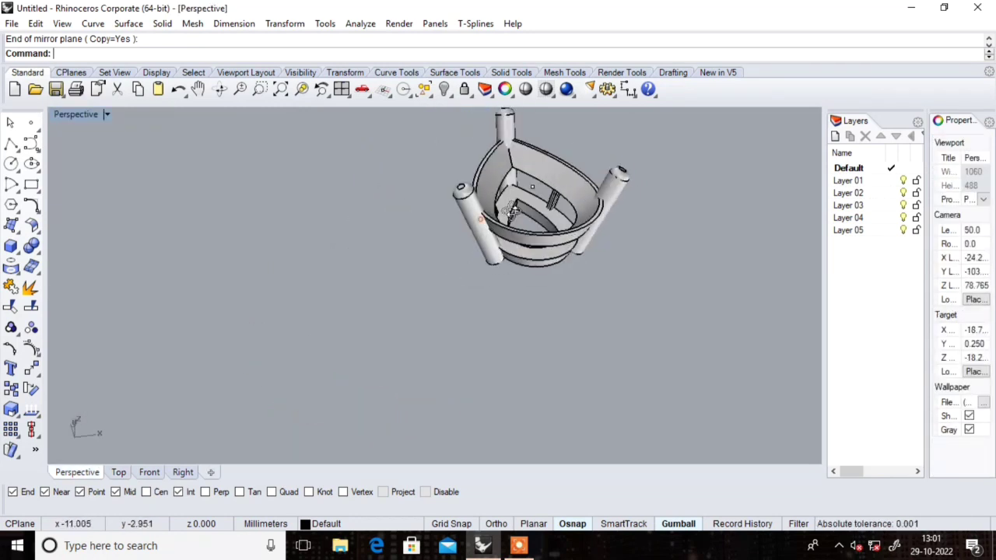
right_drag(514, 210, 610, 145)
scroll(481, 212, up, 3)
scroll(480, 211, up, 3)
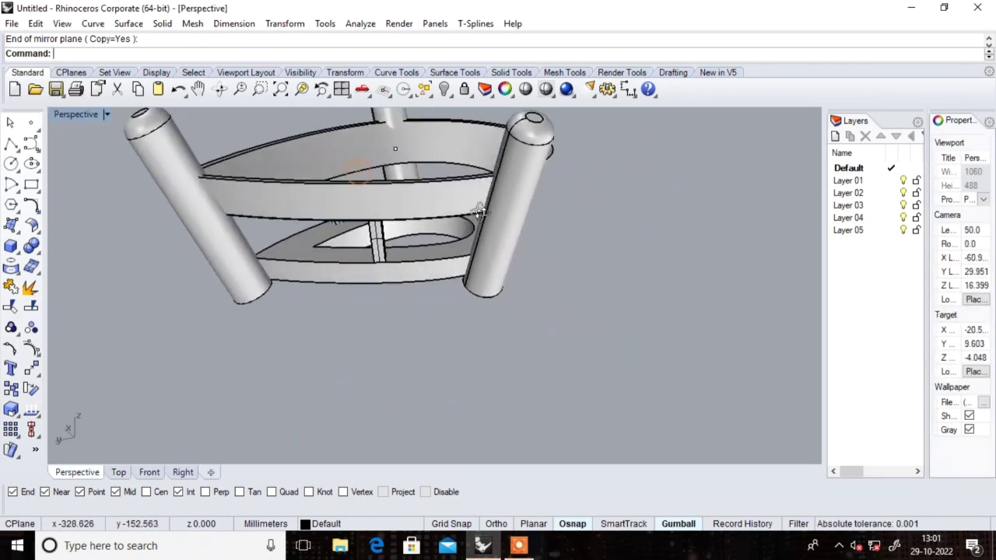
scroll(480, 212, down, 3)
scroll(409, 220, down, 3)
mouse_move(409, 220)
right_down()
mouse_move(338, 272)
mouse_move(278, 294)
right_up()
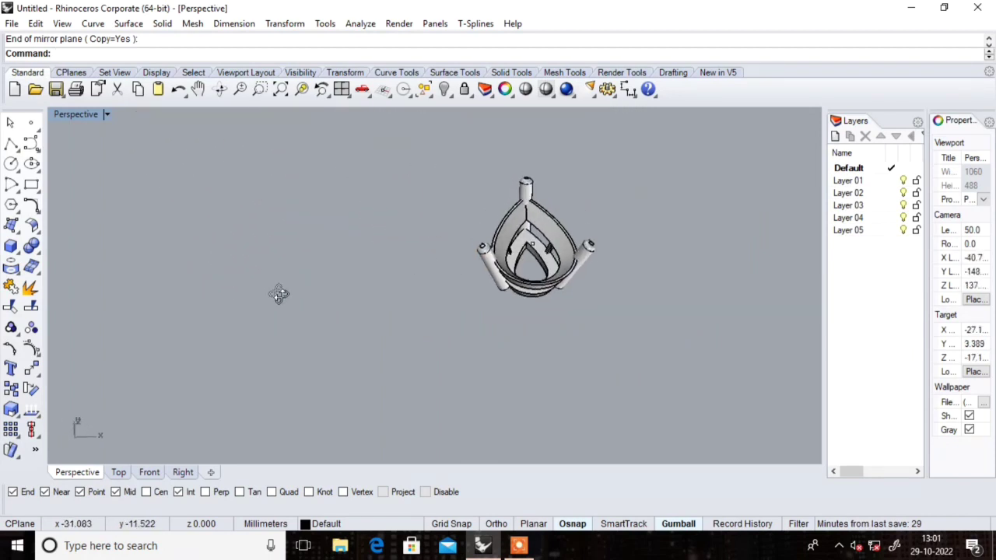
scroll(265, 282, down, 3)
scroll(379, 220, up, 5)
right_drag(379, 219, 399, 264)
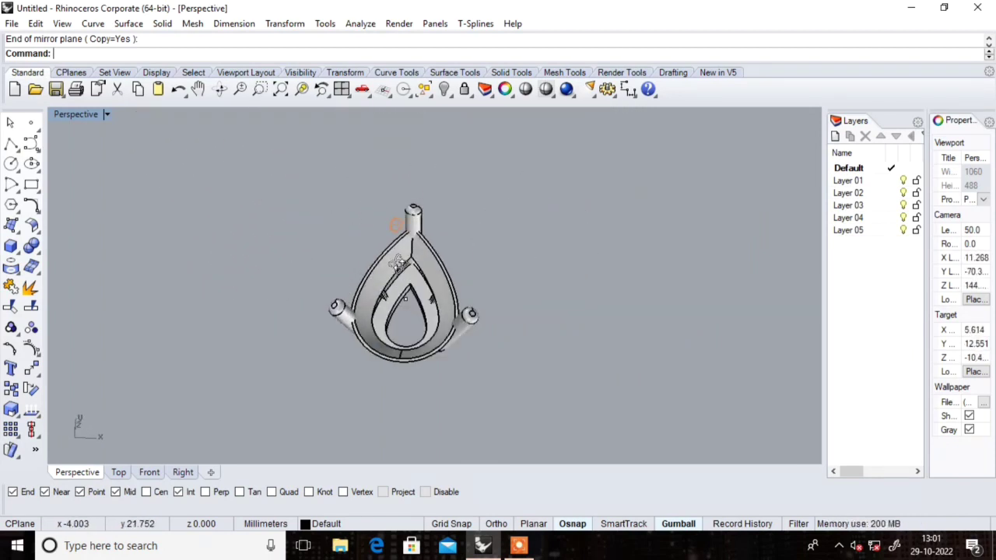
scroll(453, 226, down, 5)
scroll(452, 226, up, 6)
right_drag(452, 226, 430, 180)
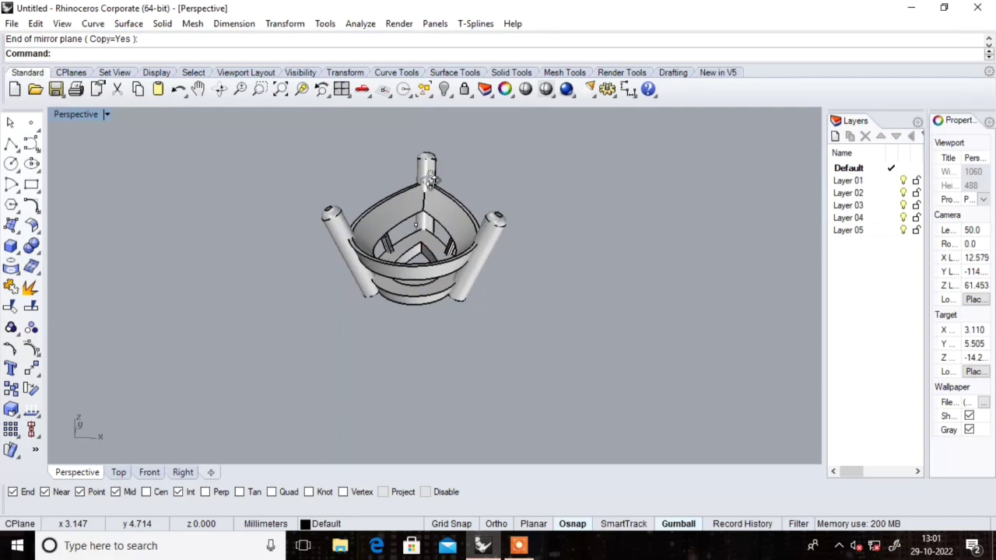
scroll(415, 271, down, 3)
Step: Repeat the Mirror command and orbit to view both inner bars
right_click(413, 234)
scroll(413, 233, up, 5)
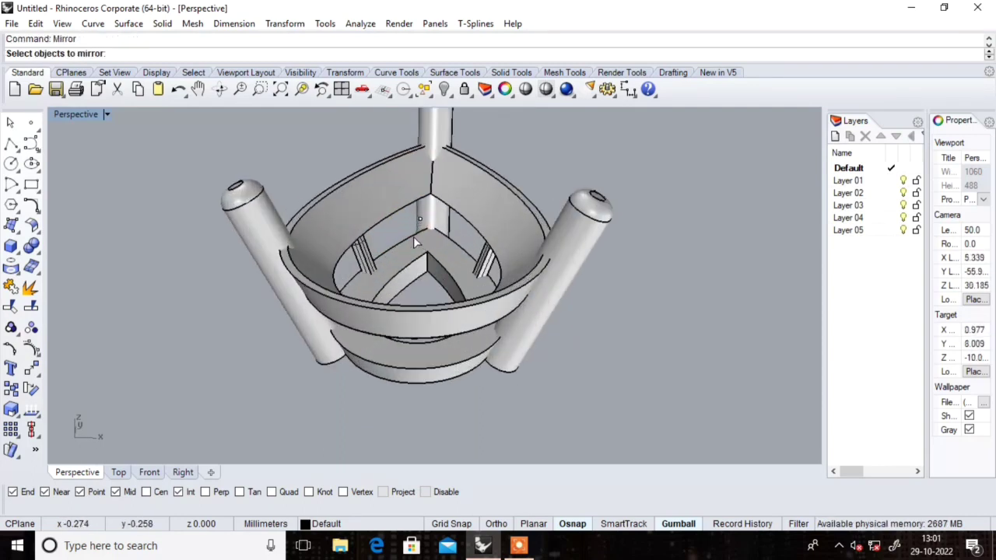
mouse_move(413, 226)
right_down()
mouse_move(418, 212)
mouse_move(444, 253)
right_up()
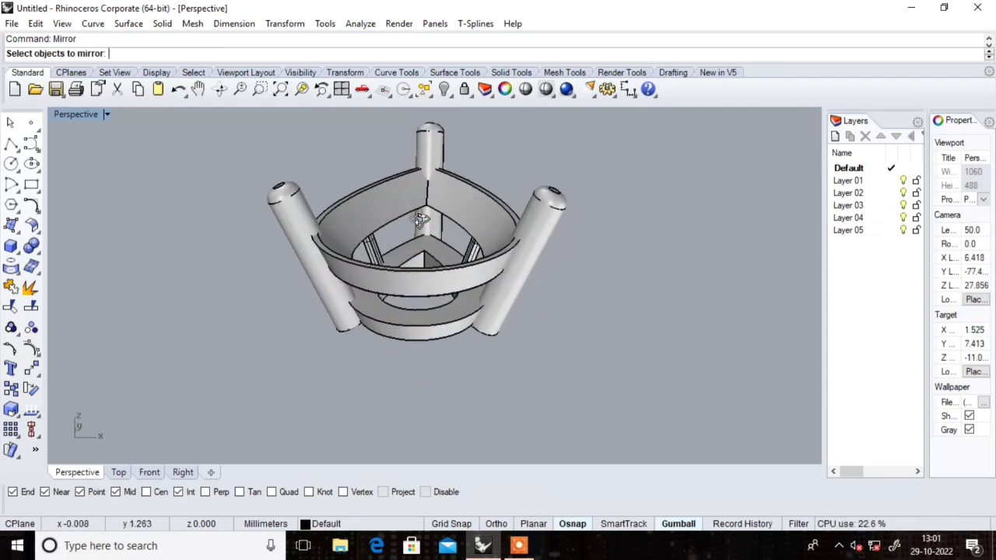
scroll(444, 253, up, 2)
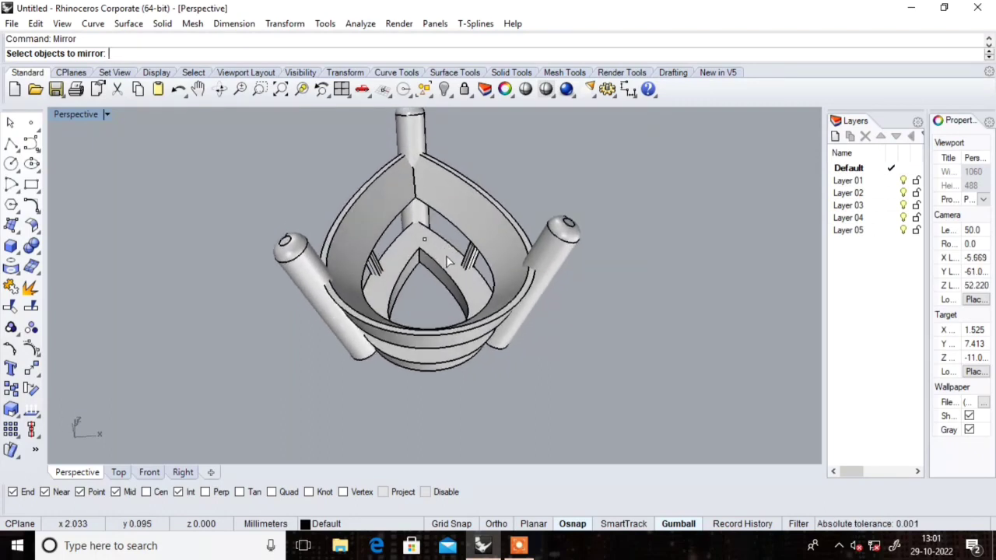
scroll(443, 253, down, 5)
right_drag(444, 253, 438, 211)
scroll(438, 212, up, 3)
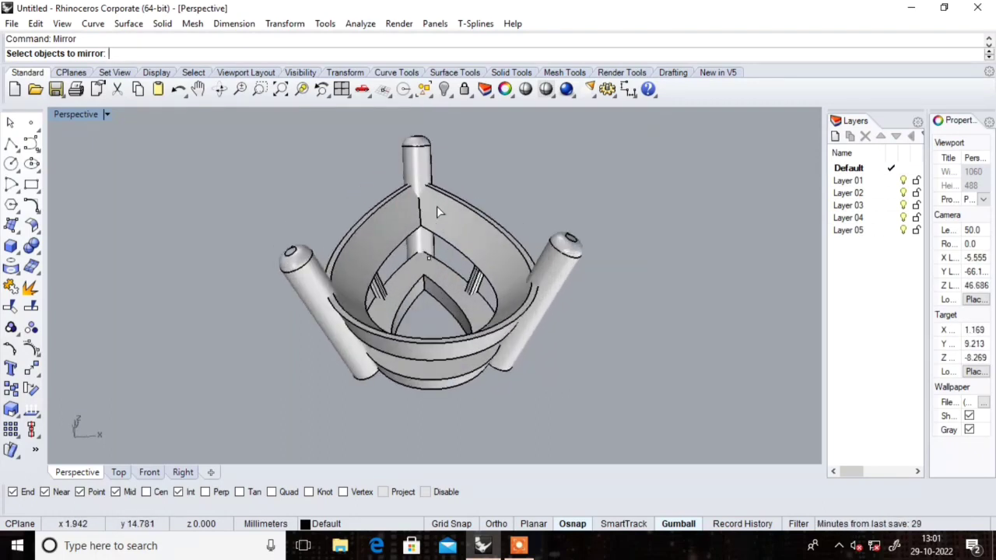